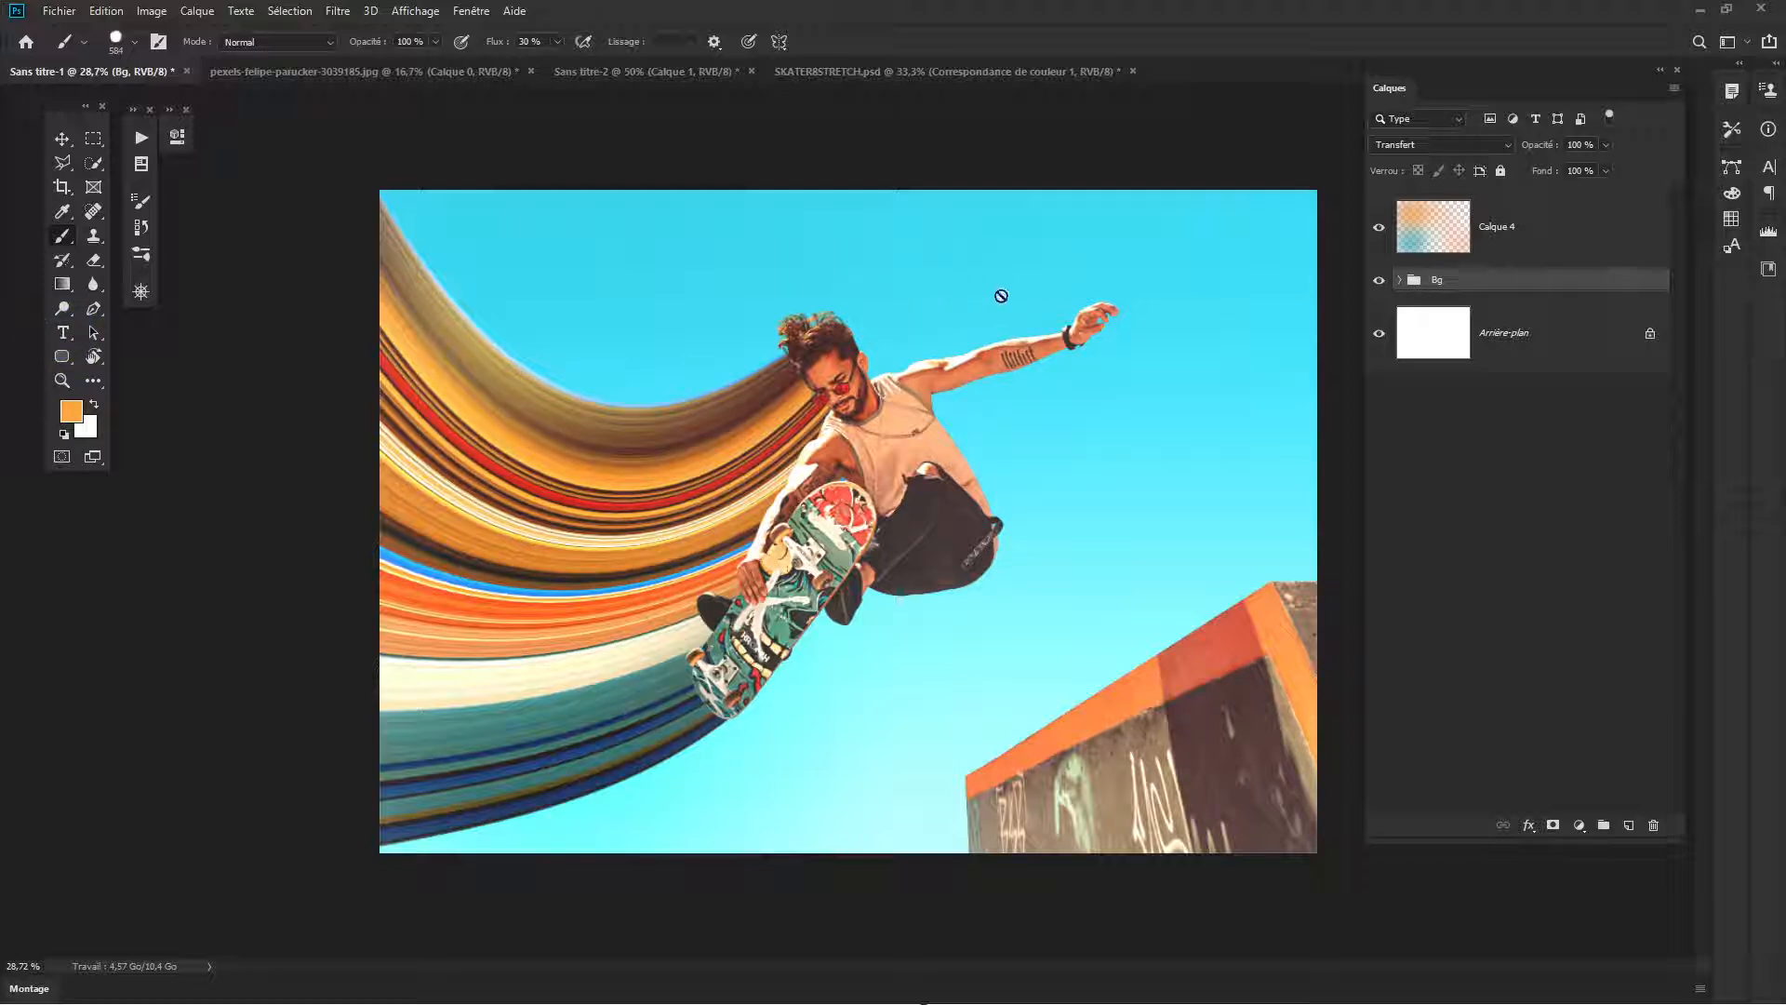
click(979, 316)
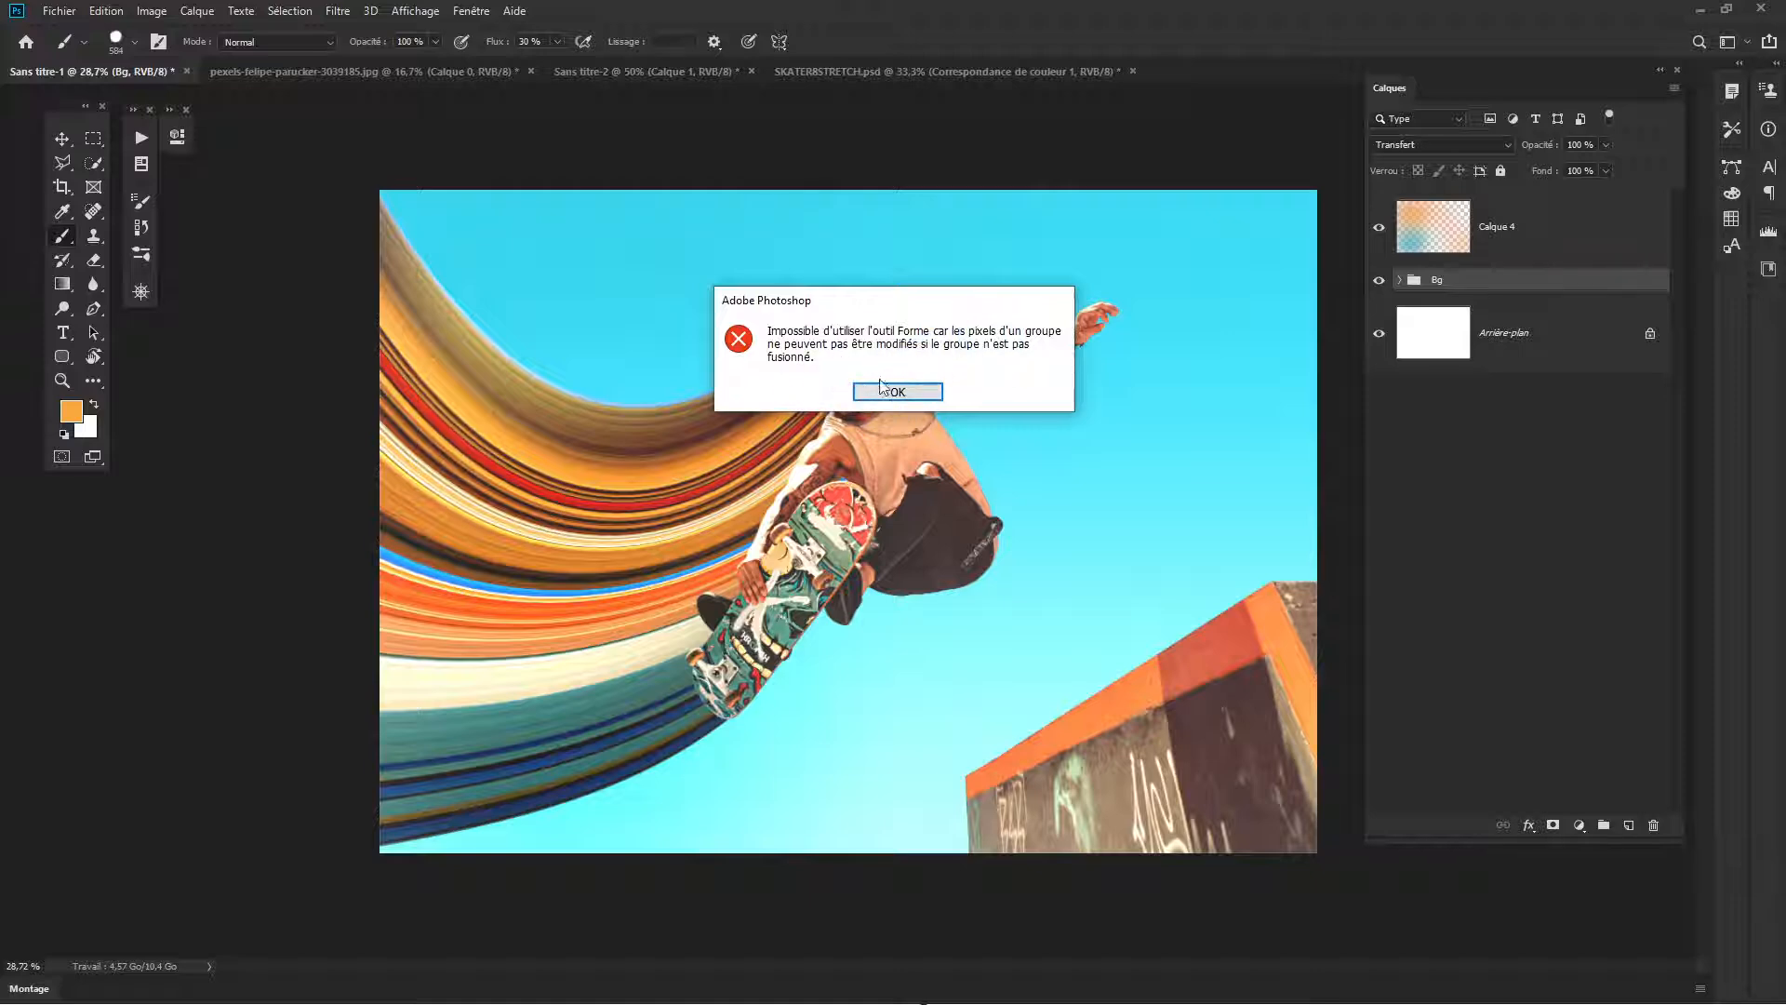
click(884, 391)
click(1515, 293)
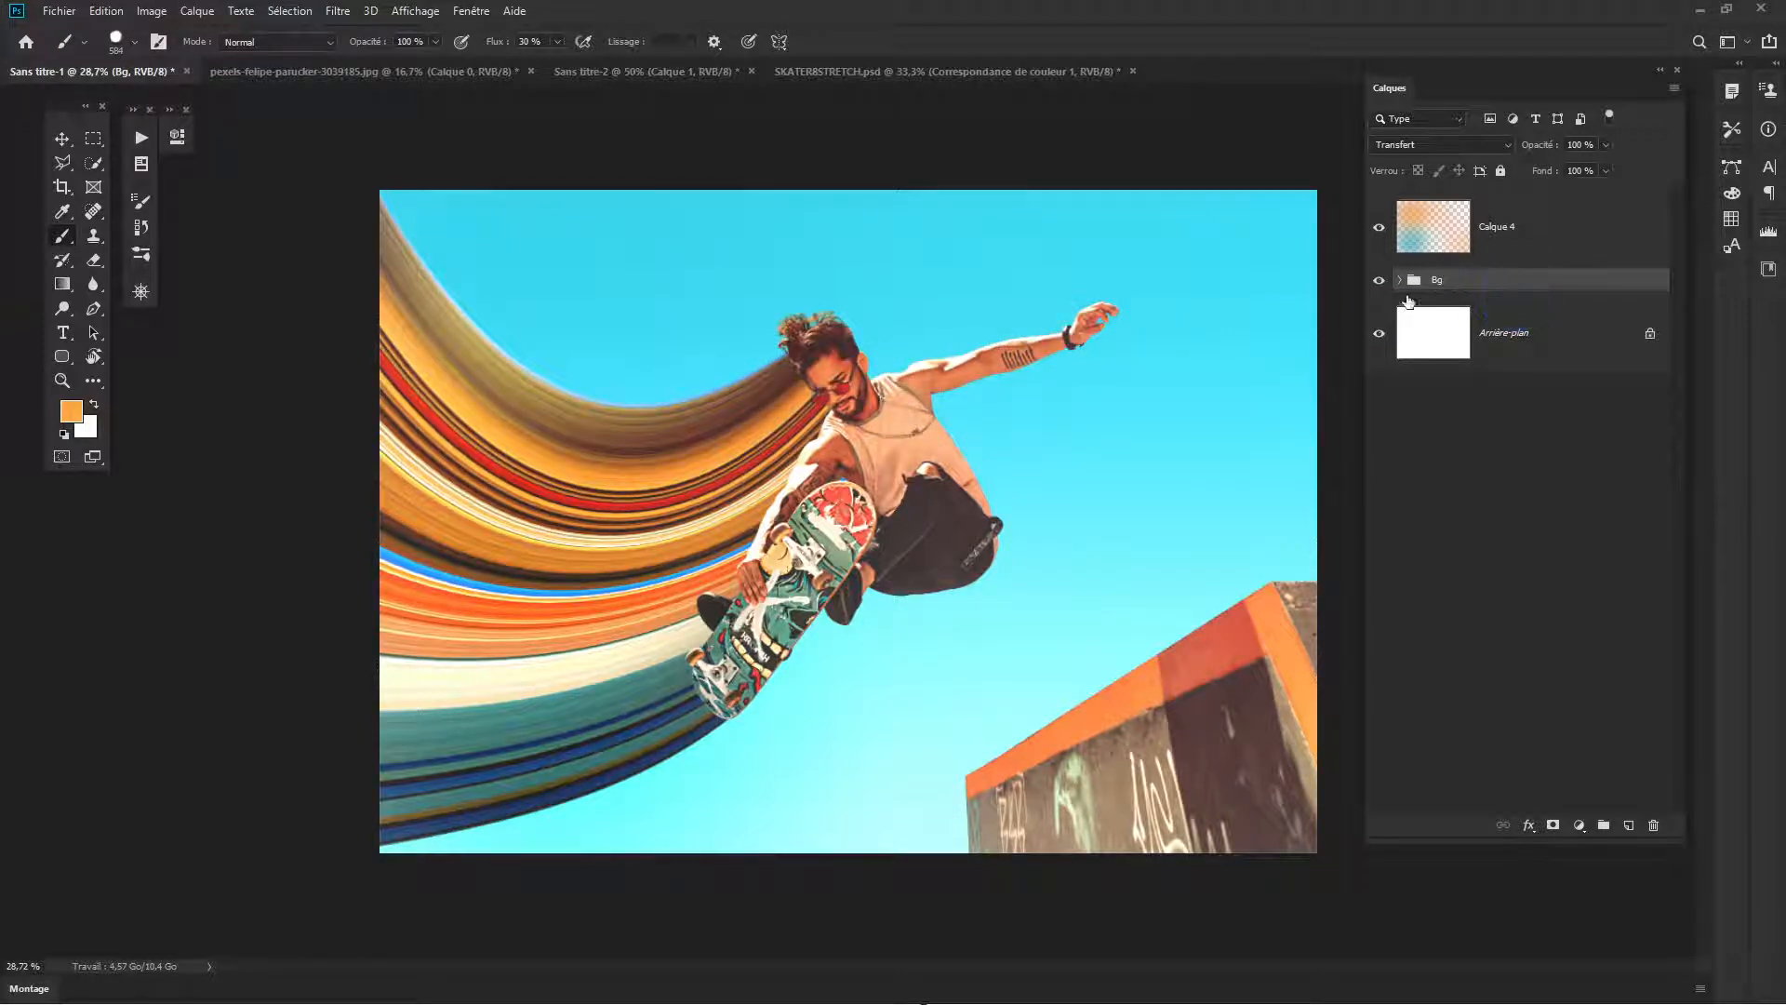
- Select Calque 4 and start a new horizontal text layer in the sky above the skater's outstretched arm
click(1547, 248)
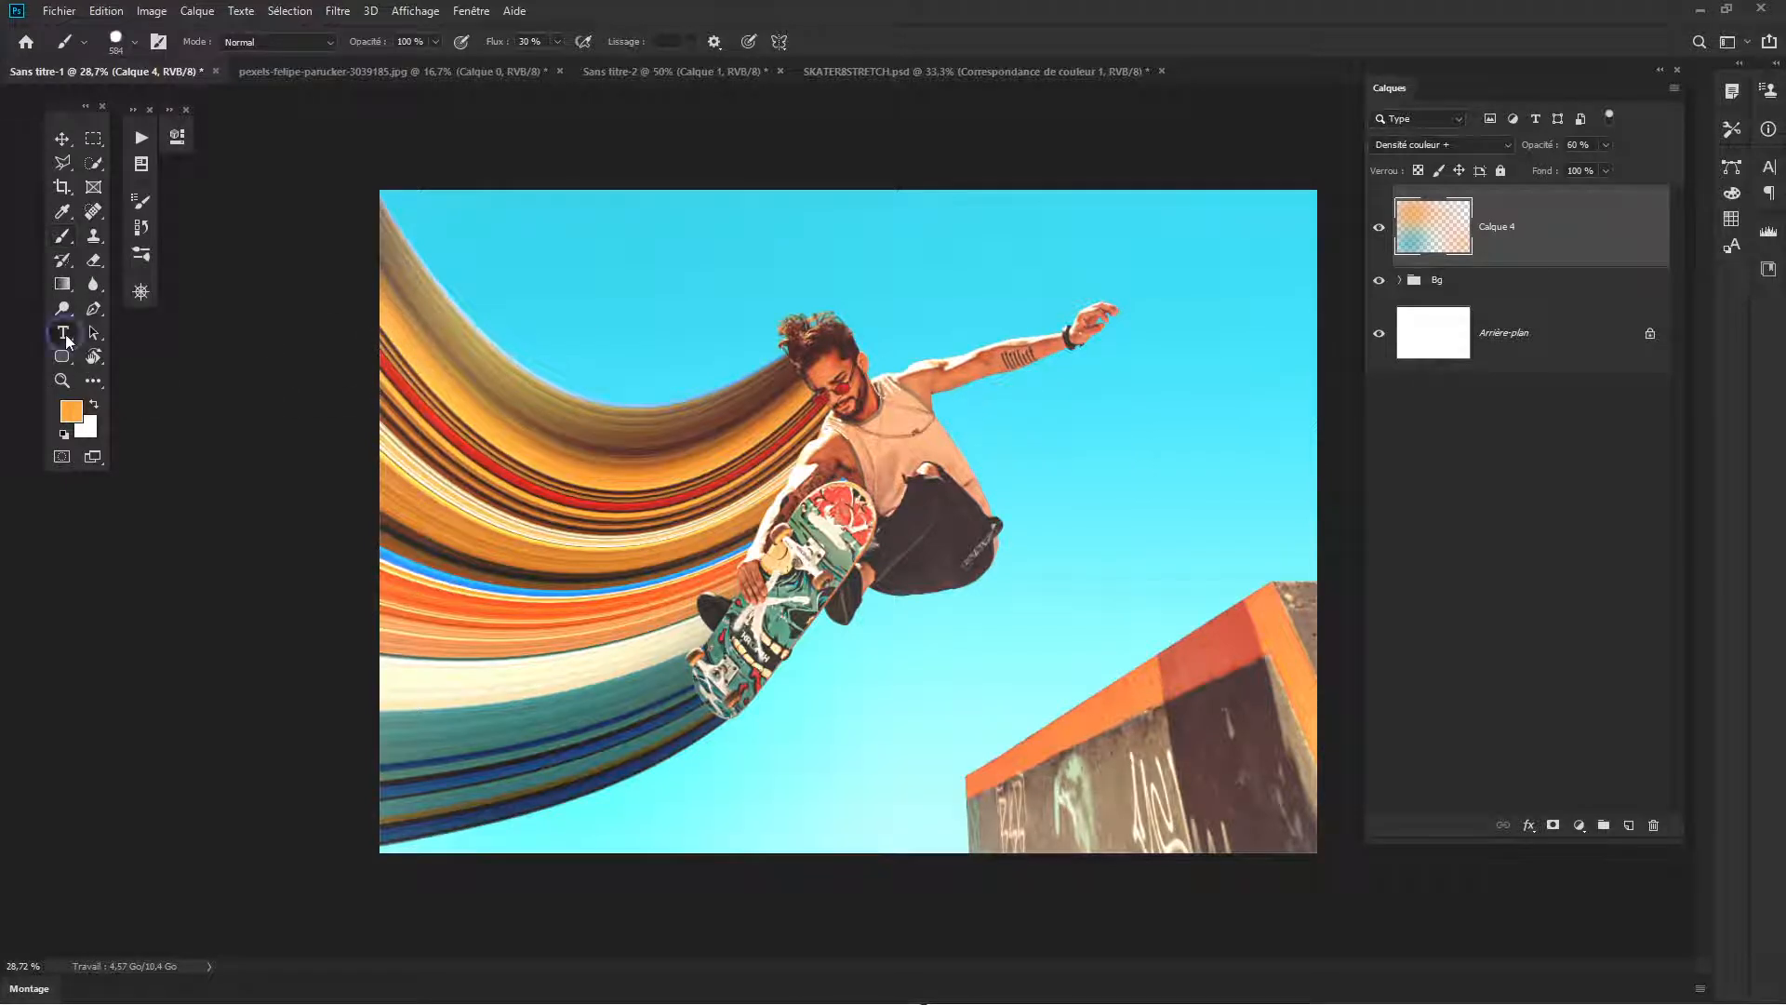
click(62, 332)
click(946, 346)
click(1501, 228)
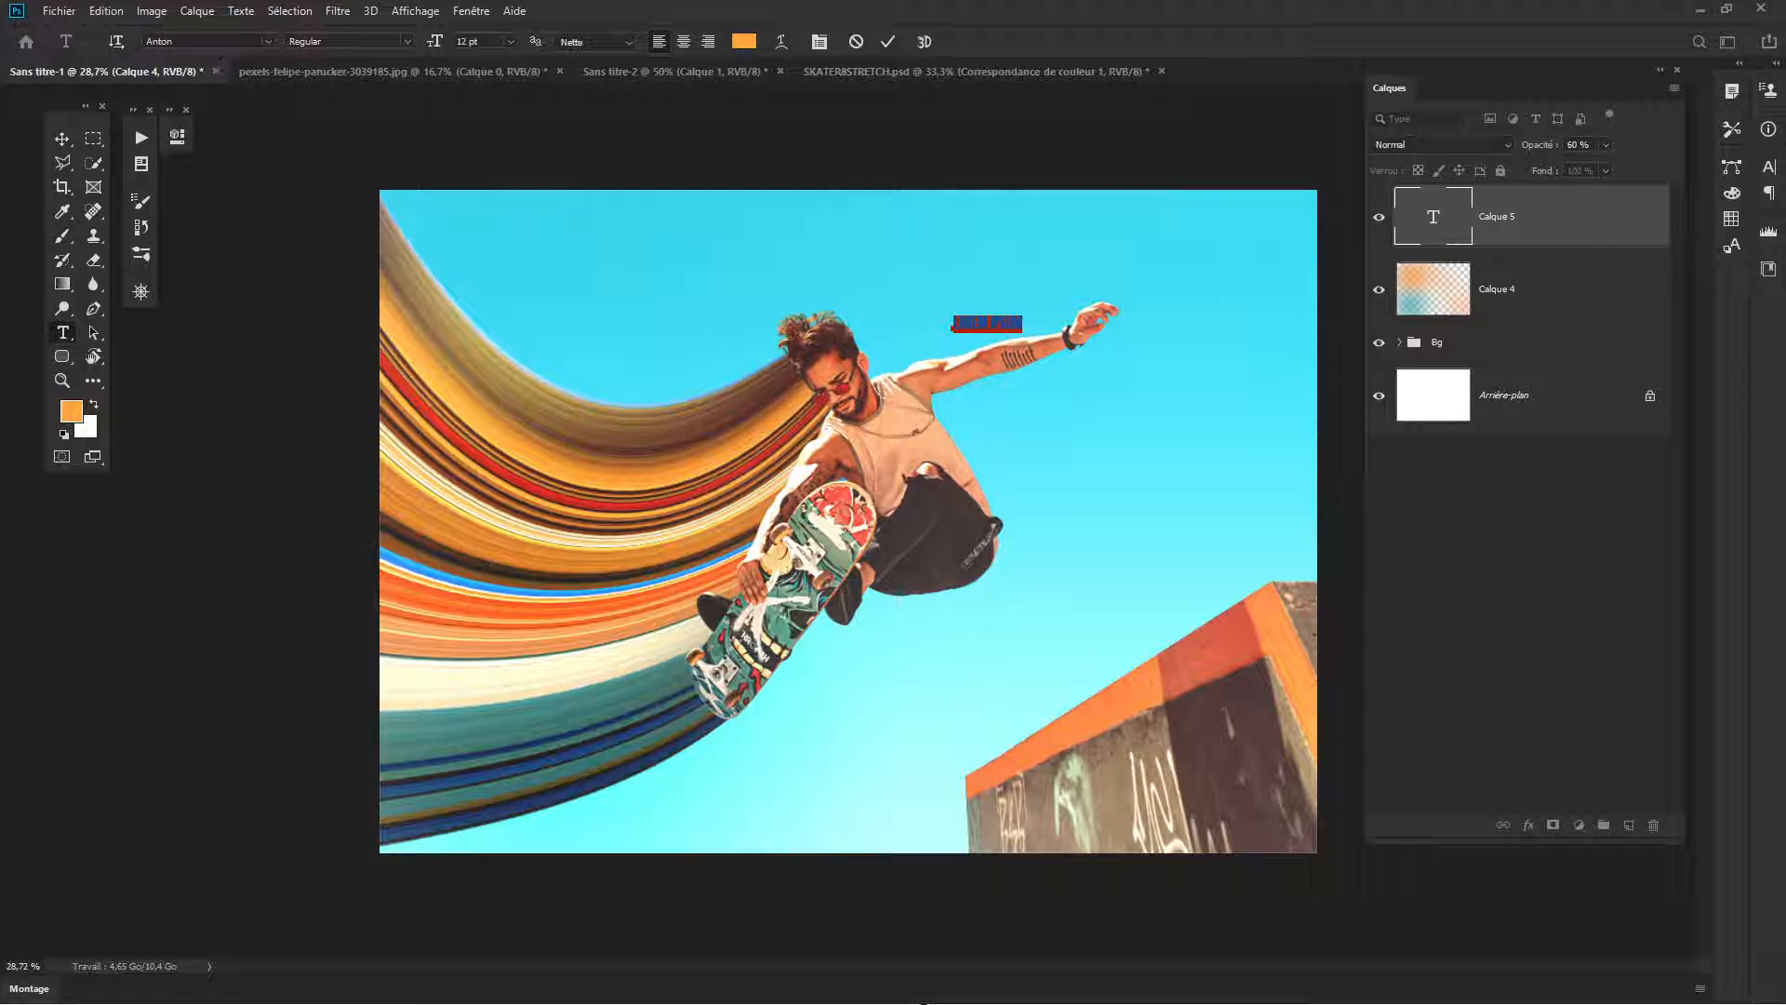
- Set the placeholder text's font to Againts Regular and commit the text
click(180, 41)
text(again)
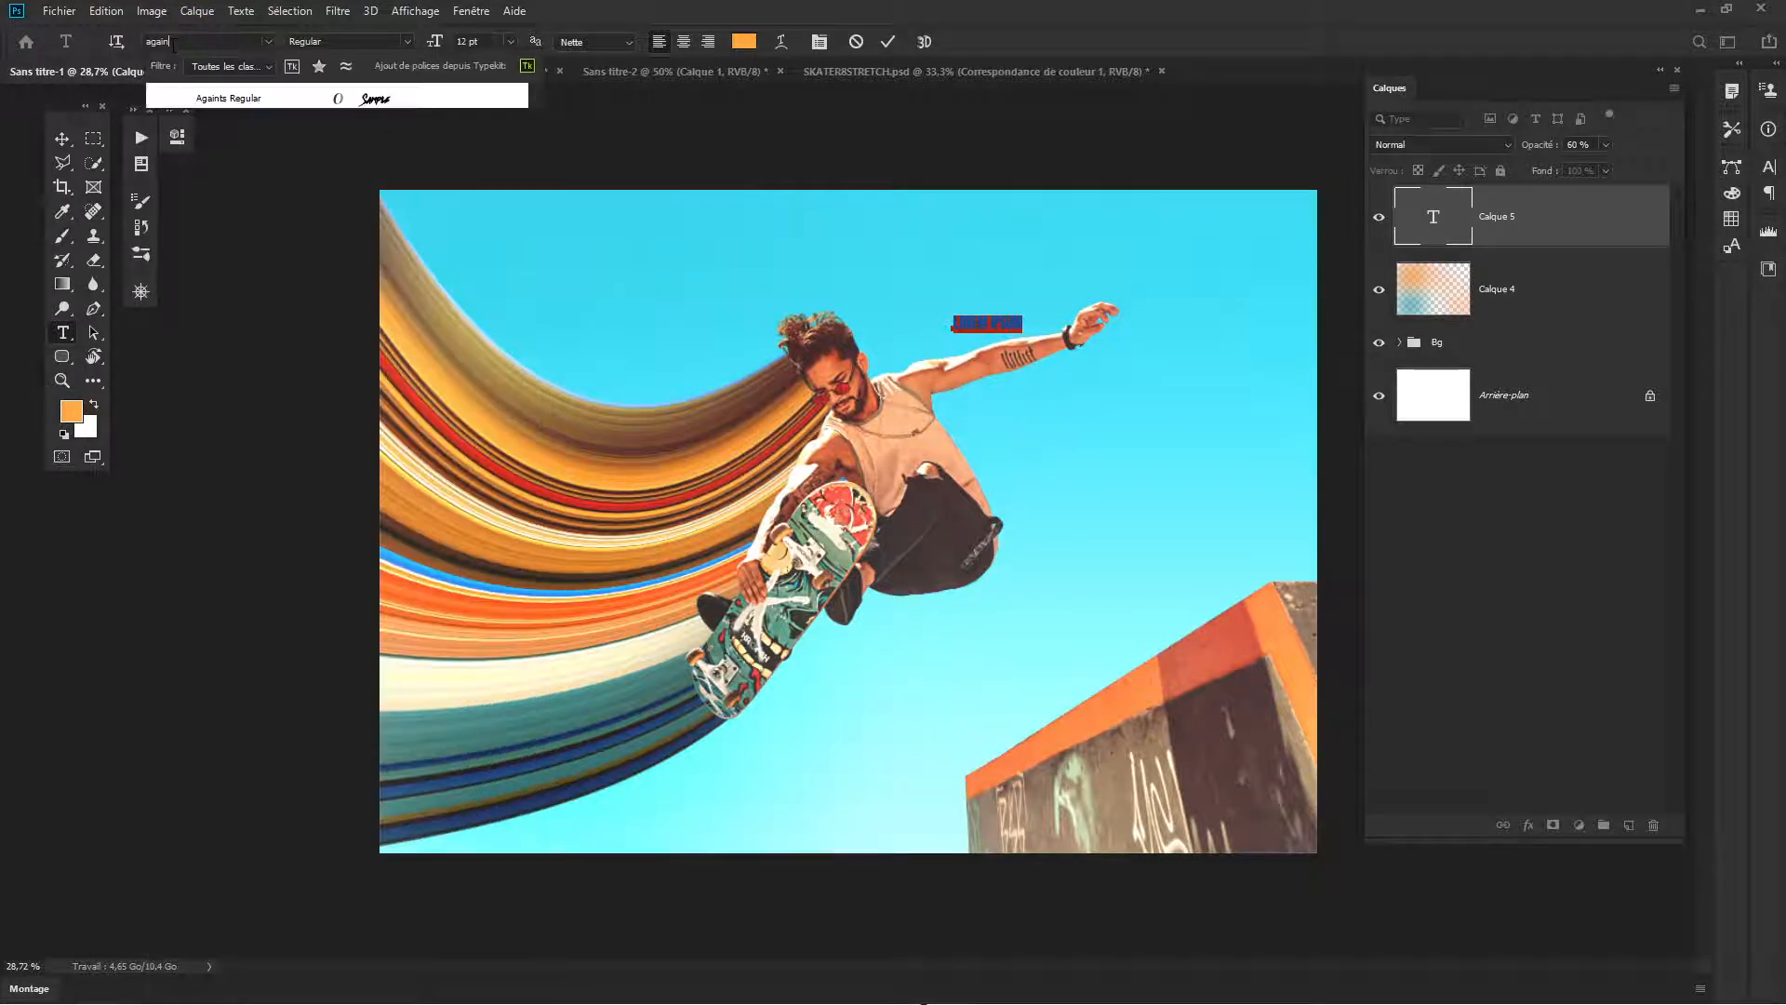
click(242, 99)
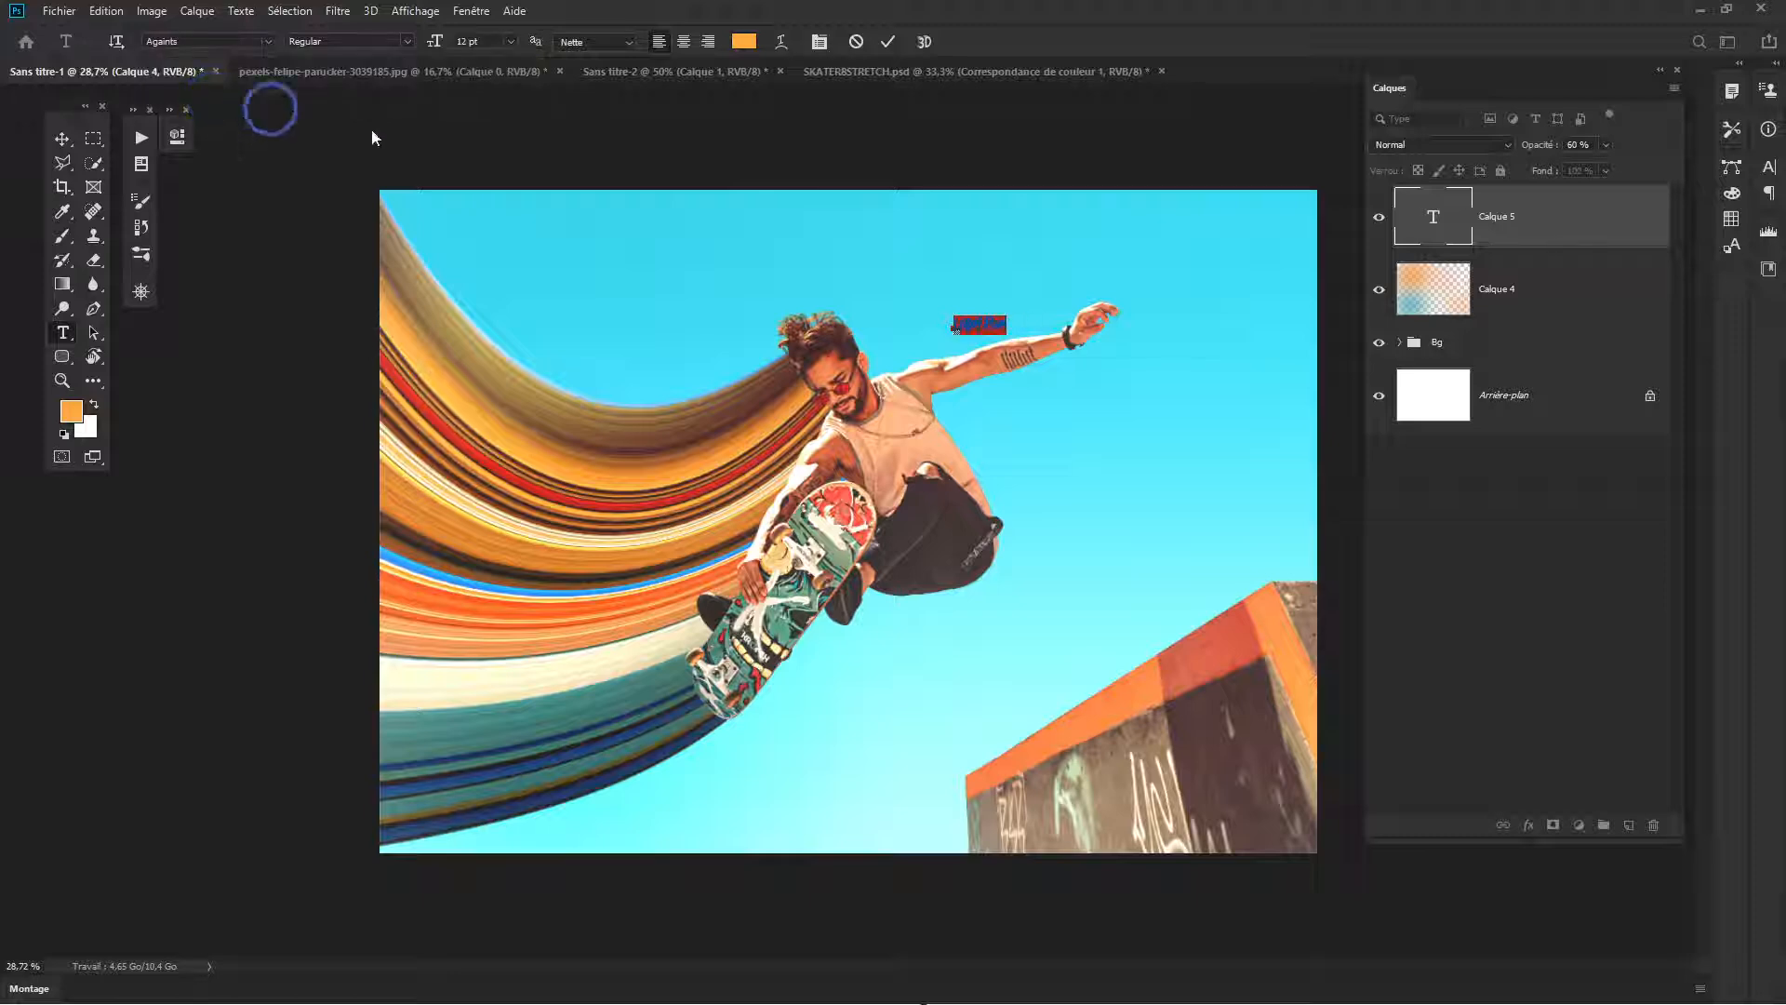
click(1164, 354)
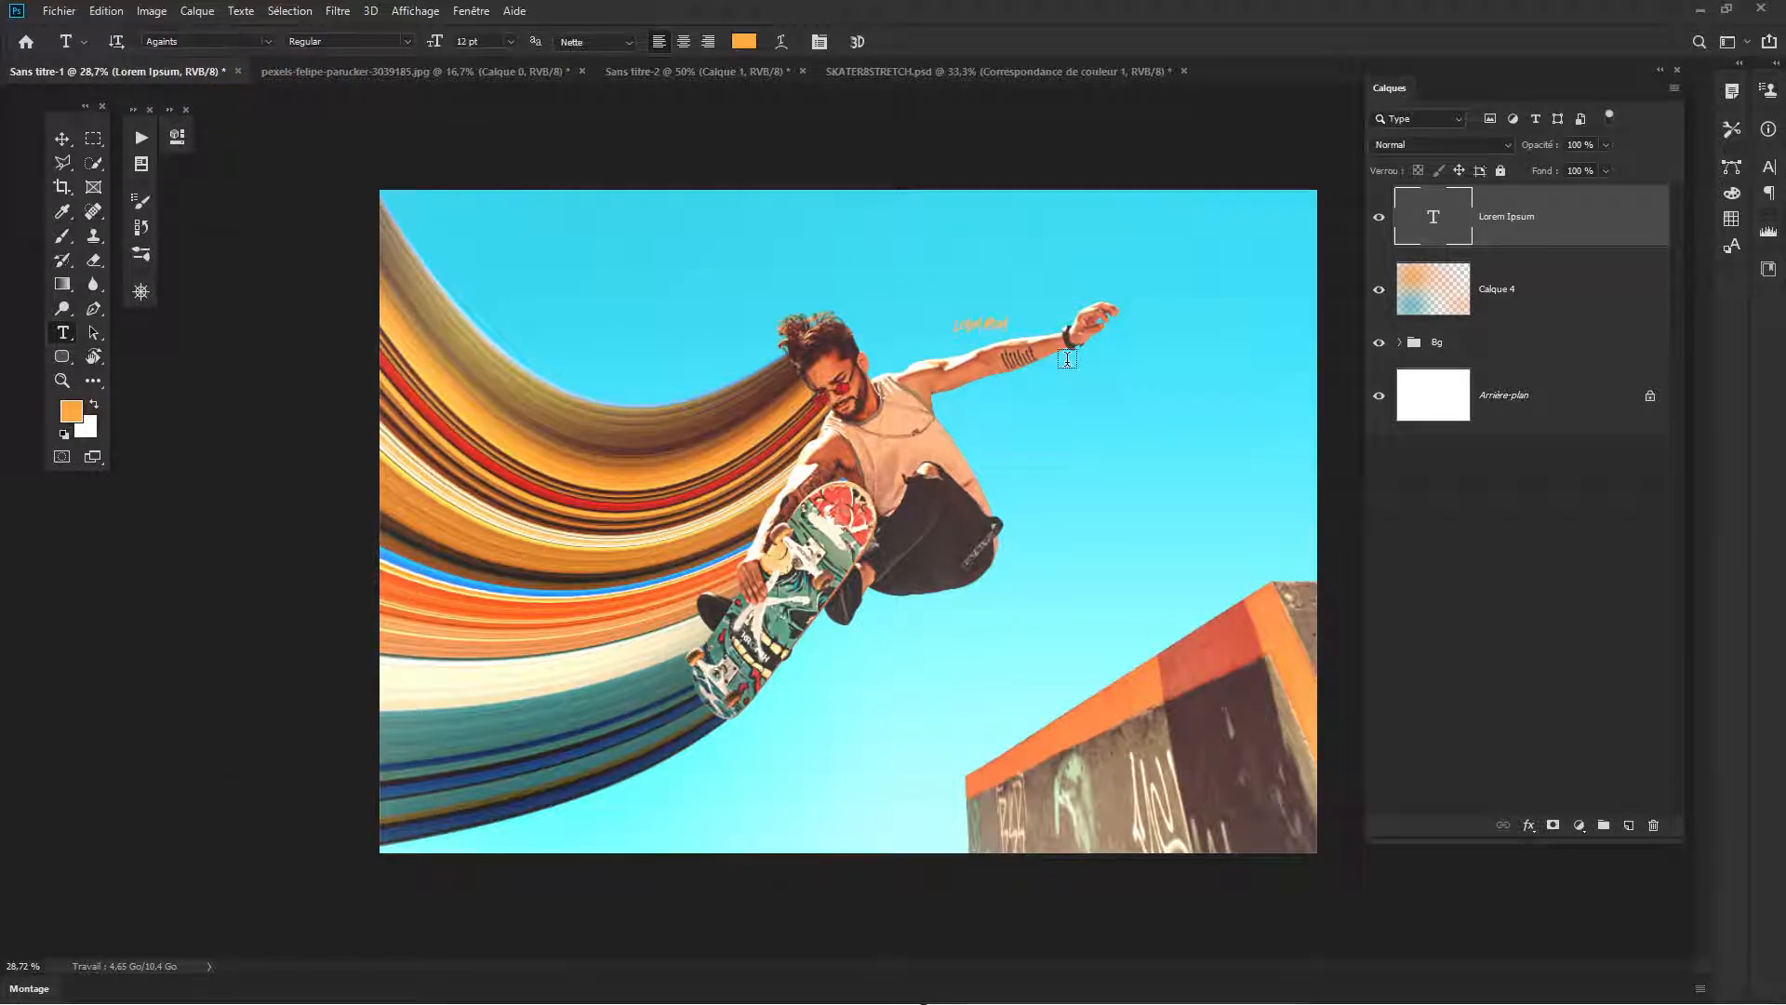
- Switch to File Explorer, preview the against.otf font and check its file options in the source folder, and return to Photoshop
key(alt+Tab)
click(1053, 400)
double_click(1238, 436)
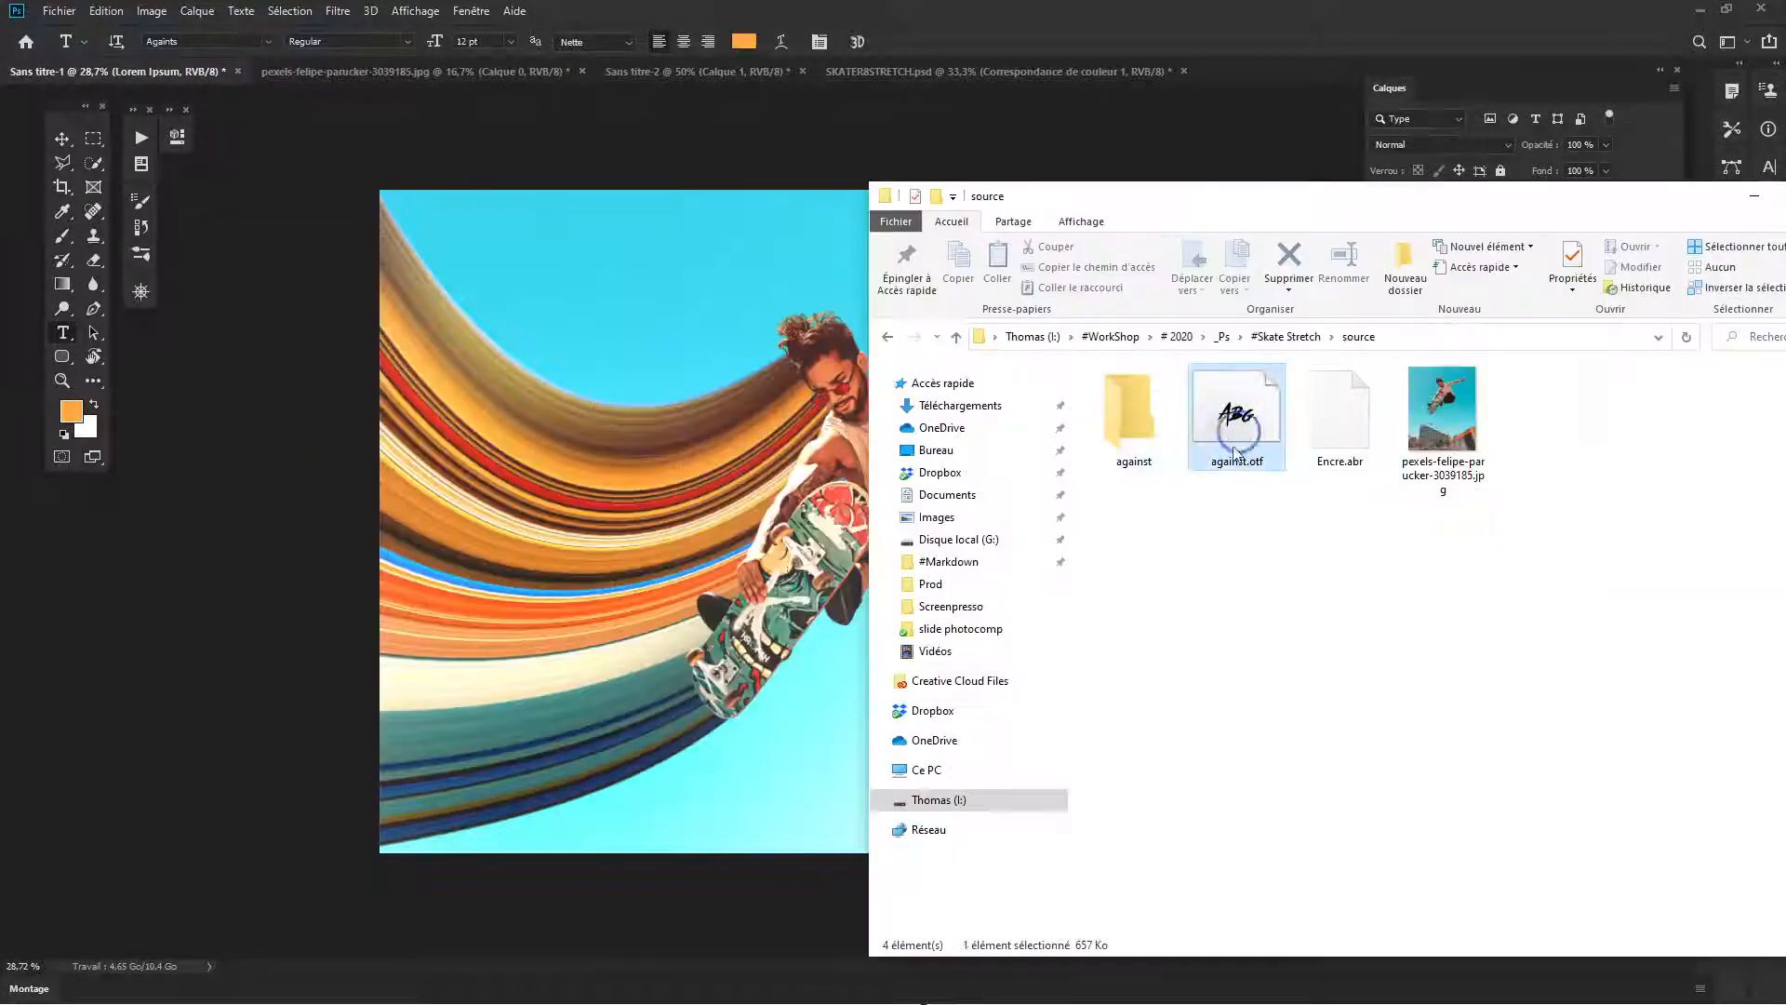
right_click(1239, 414)
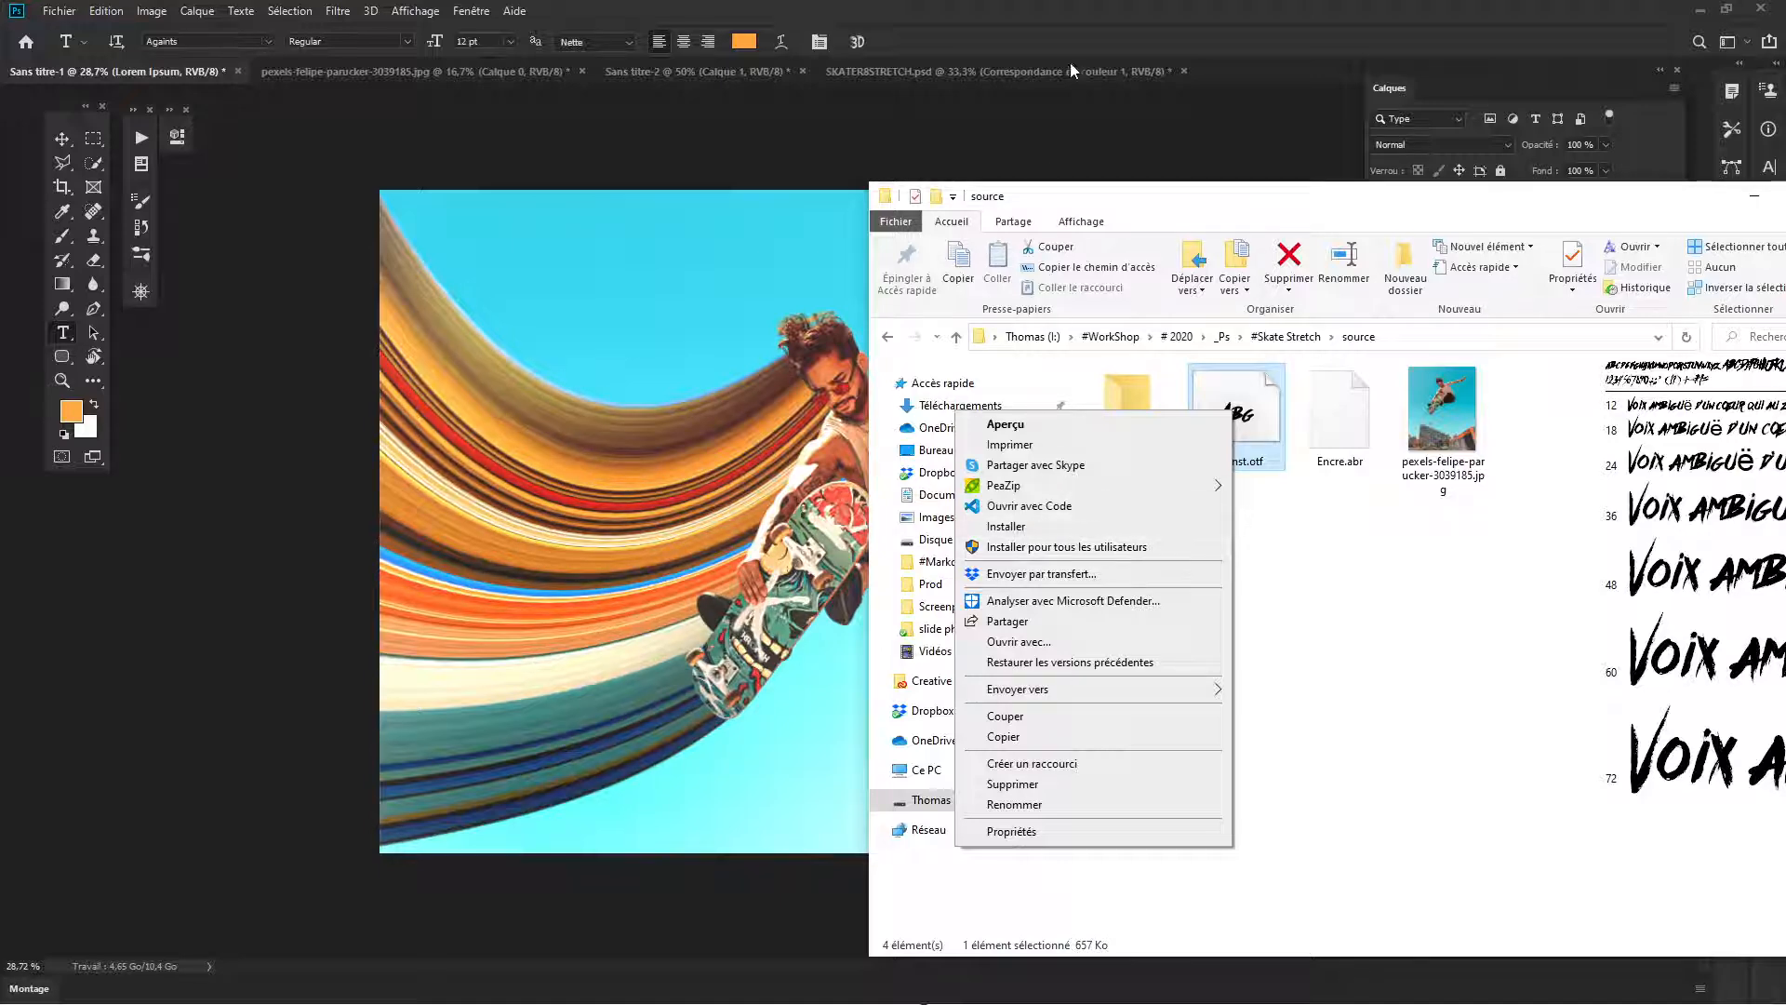
click(1090, 9)
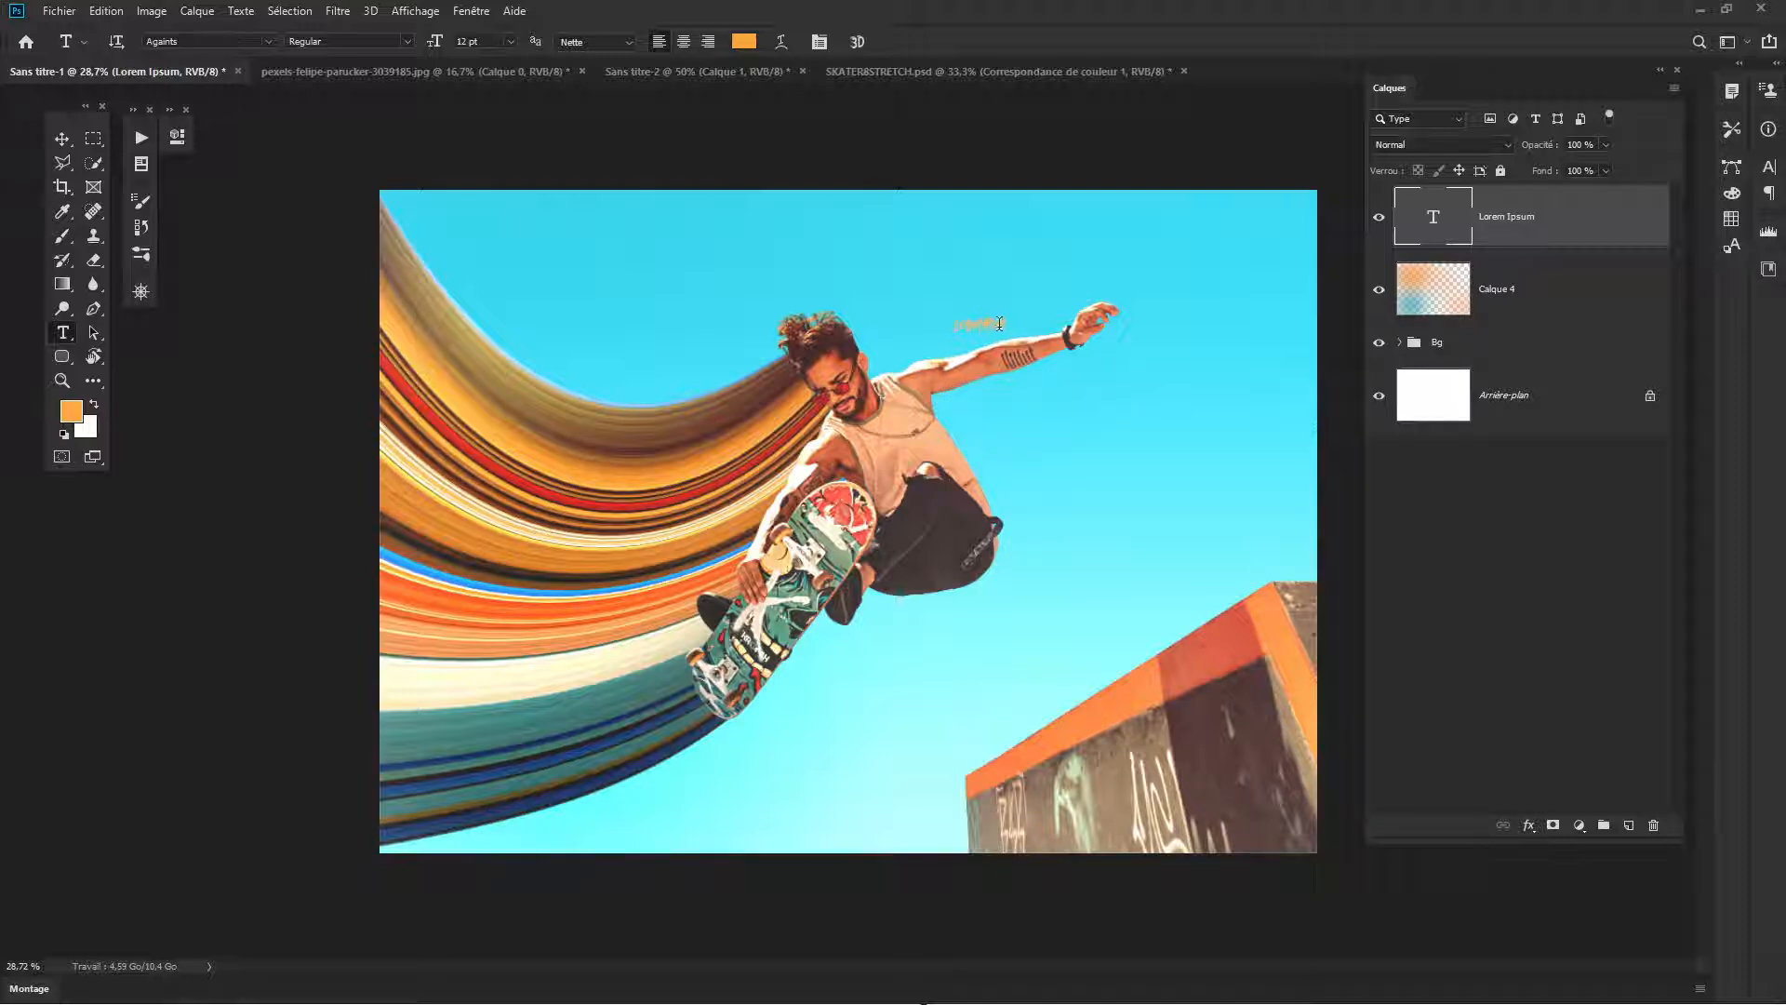
- Enlarge the Lorem Ipsum text to about 74 pt and place it across the skater's outstretched arm
key(ctrl+t)
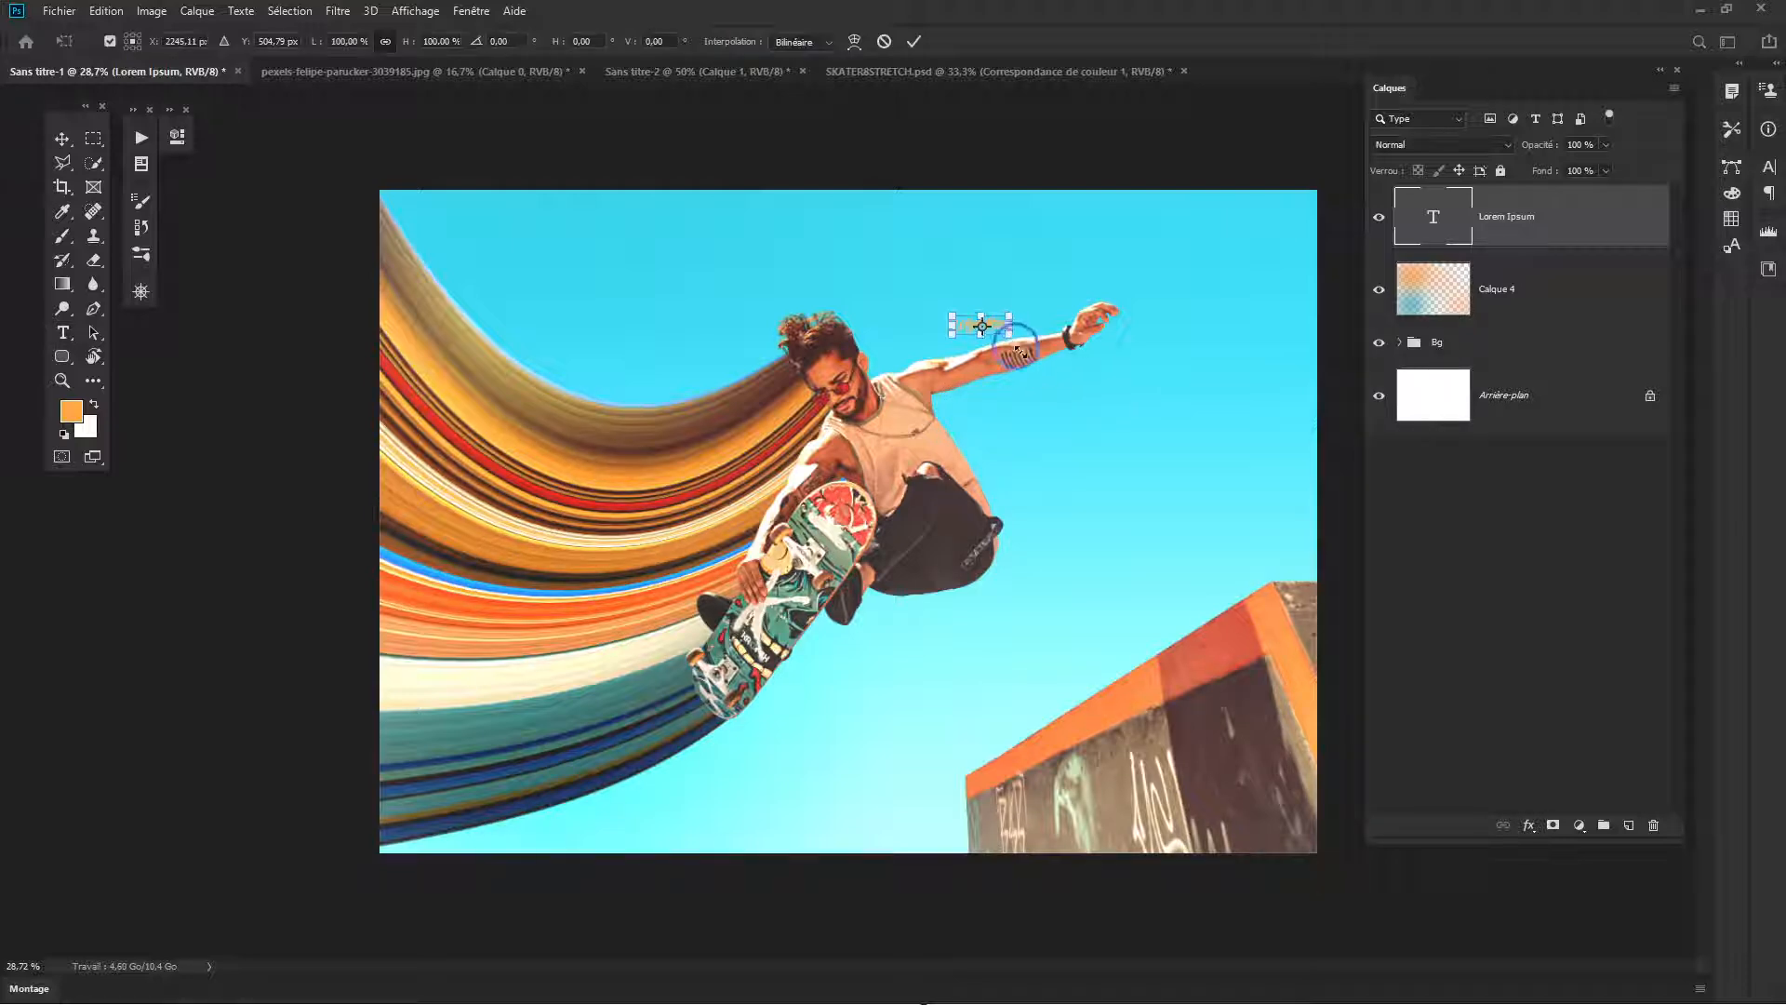
drag(1012, 335, 1243, 583)
drag(1214, 367, 1132, 385)
key(Return)
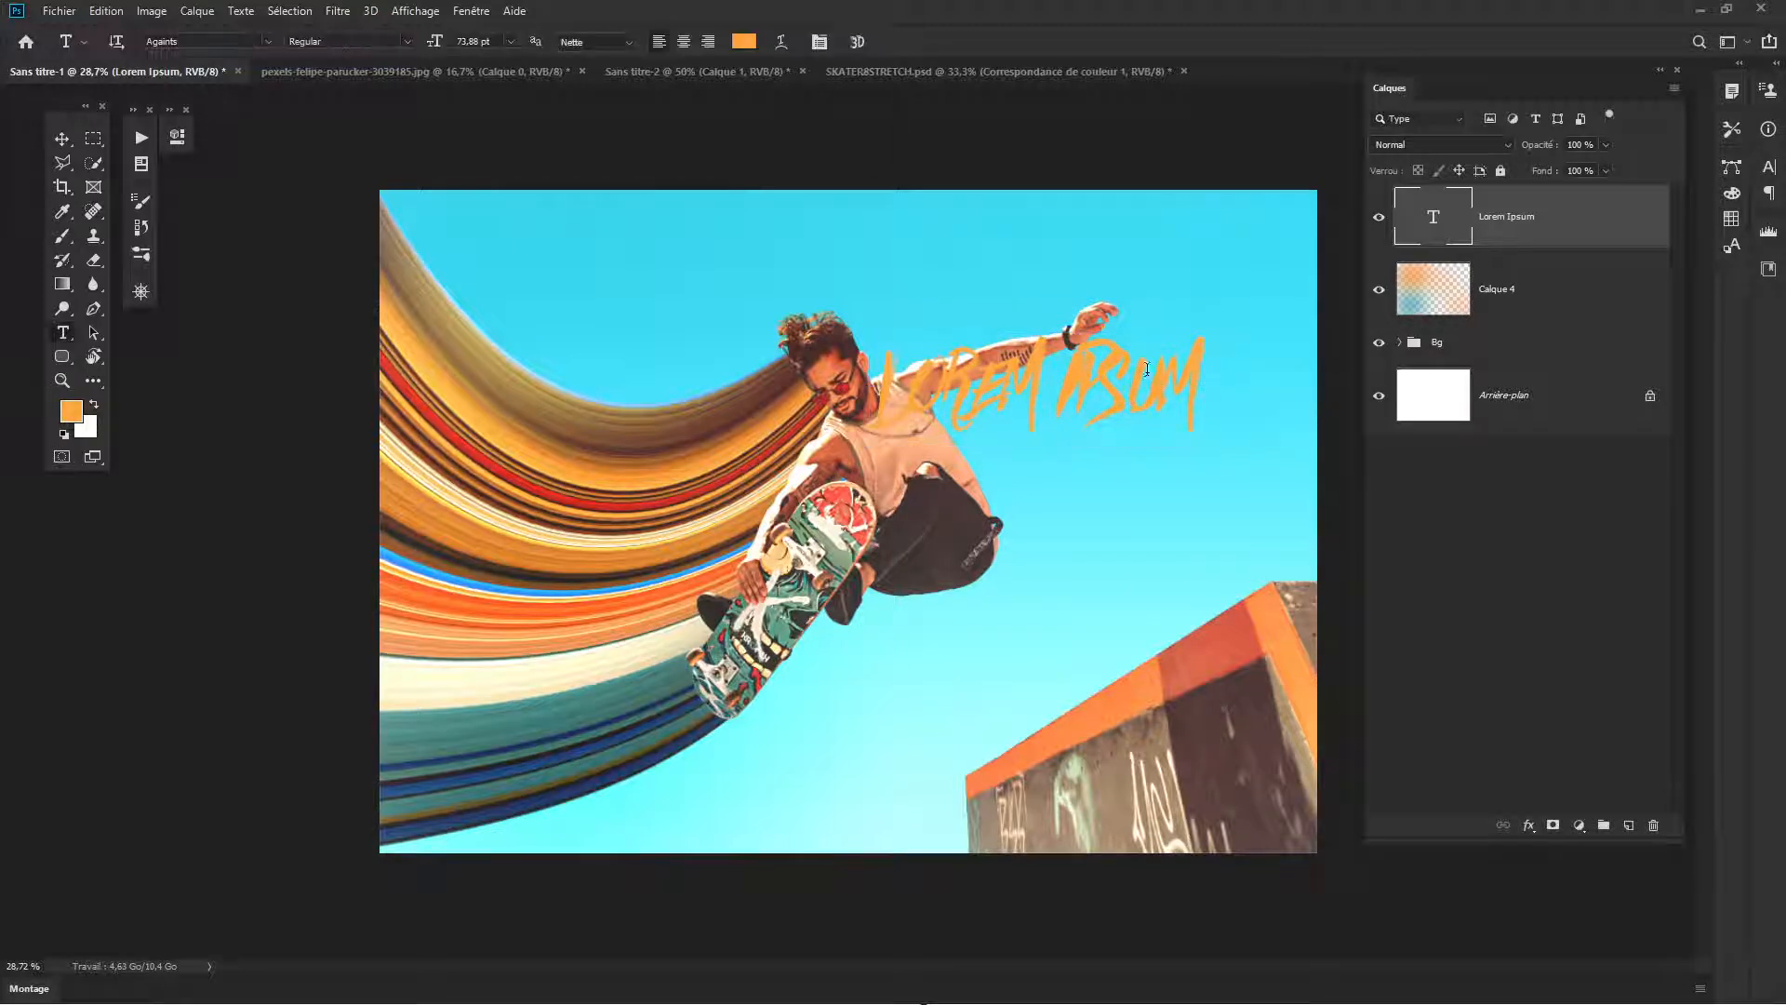
- Replace the placeholder text with STAY WILD on two lines and move it beside the skater, near his outstretched hand
double_click(1434, 219)
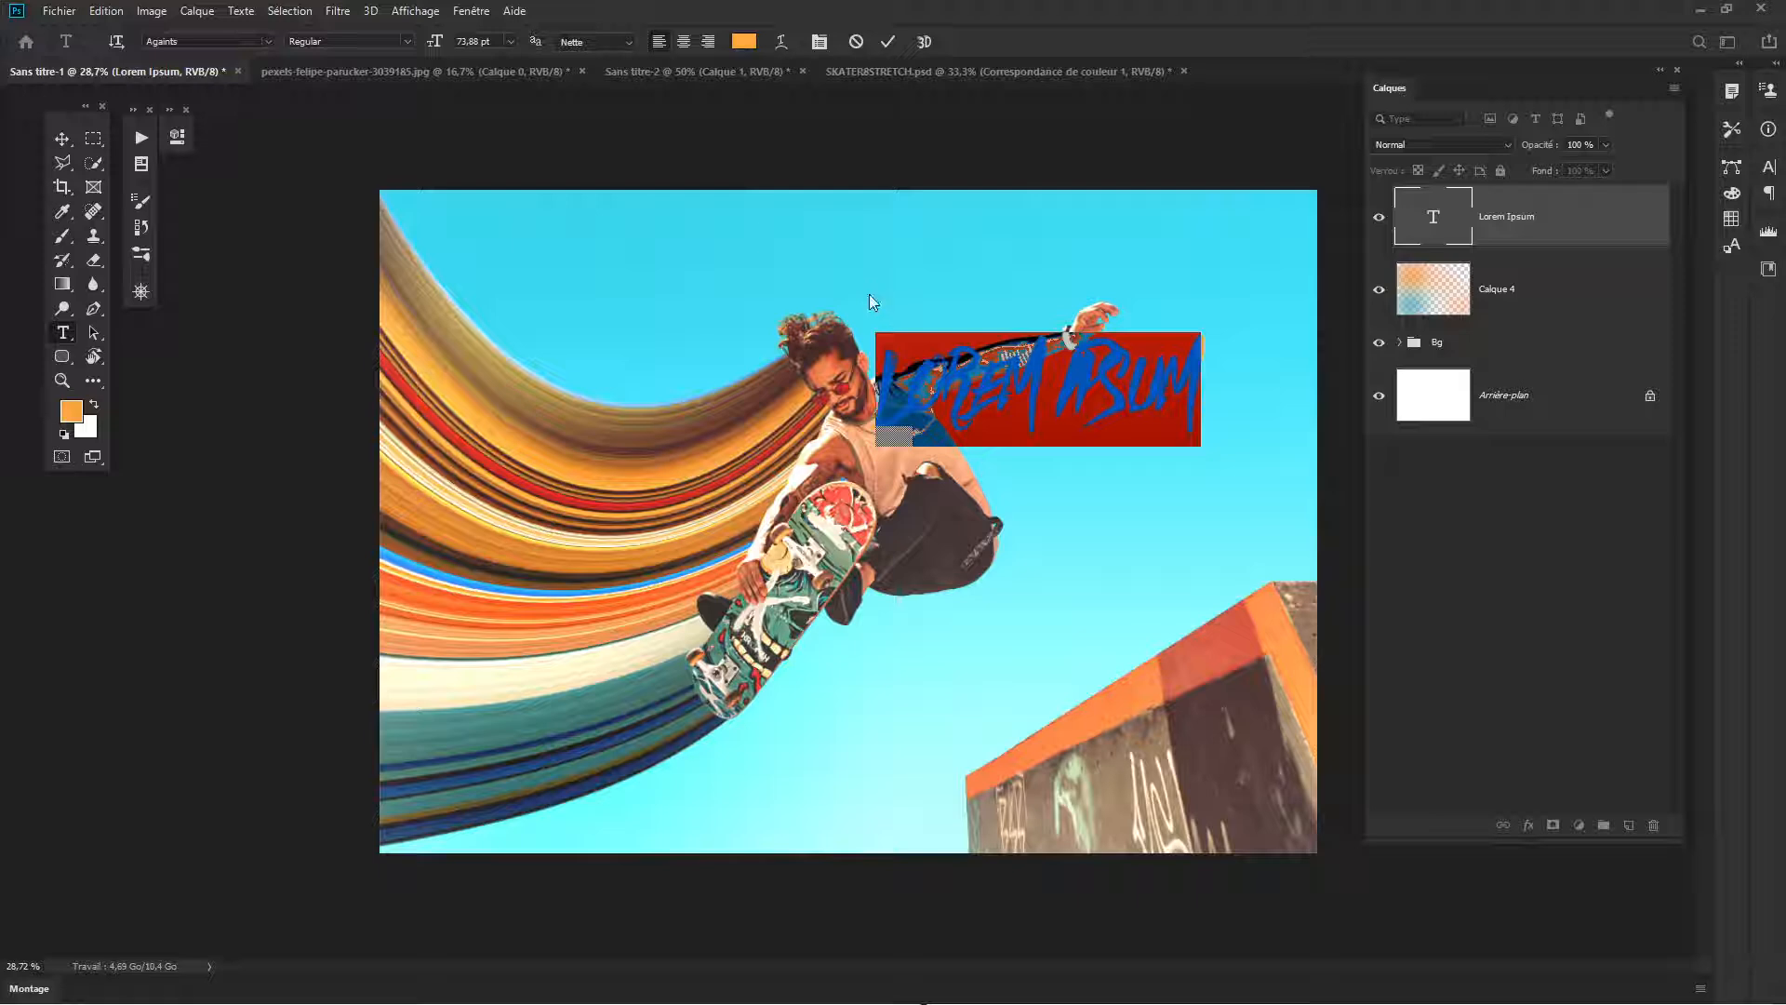
text(STAY)
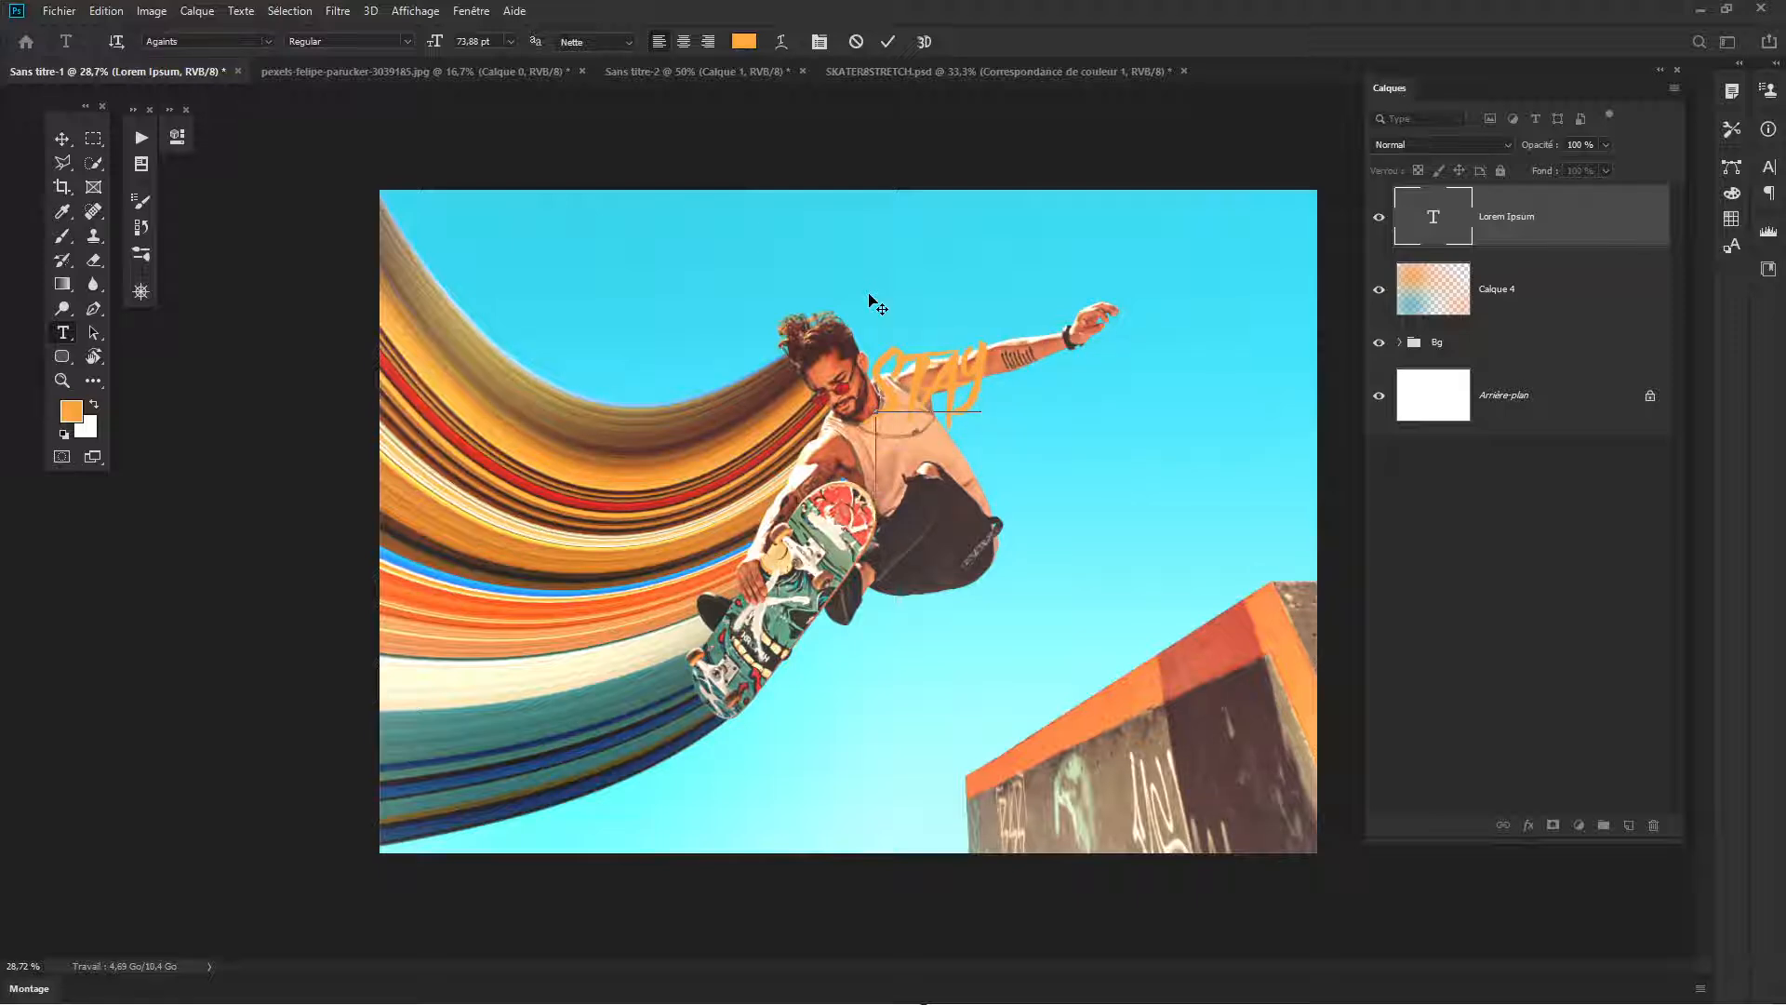
key(Return)
text(WILD)
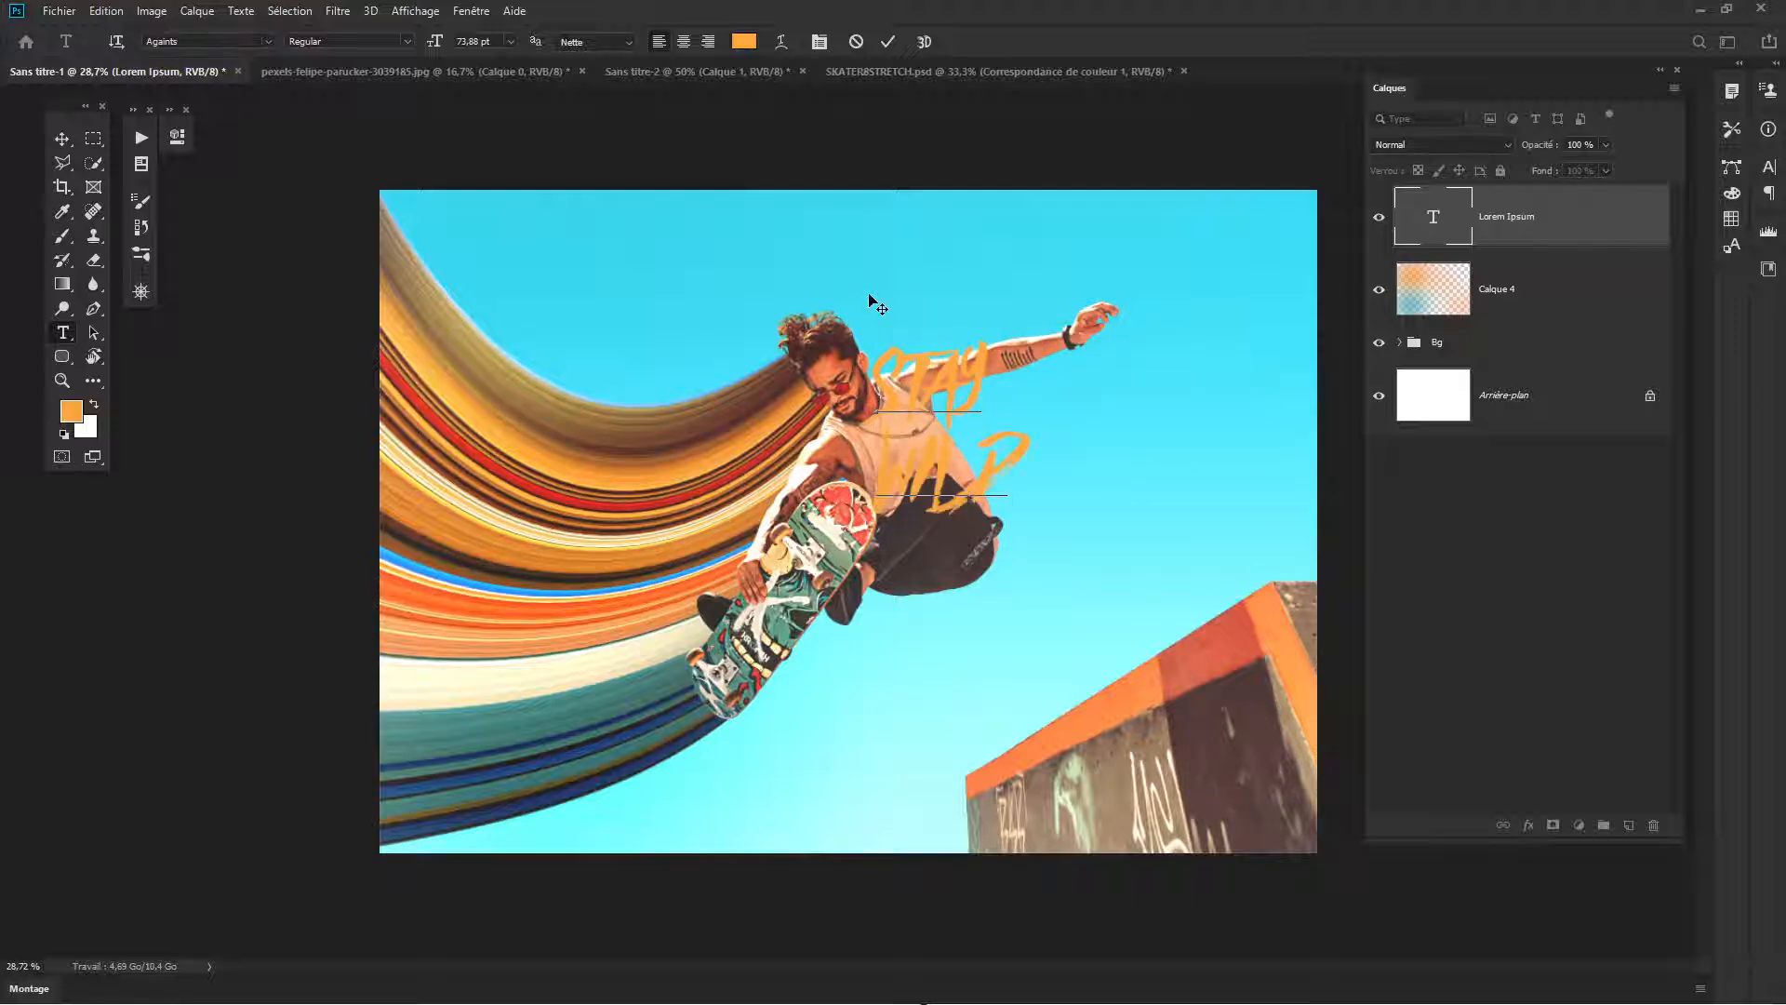
key(ctrl+Return)
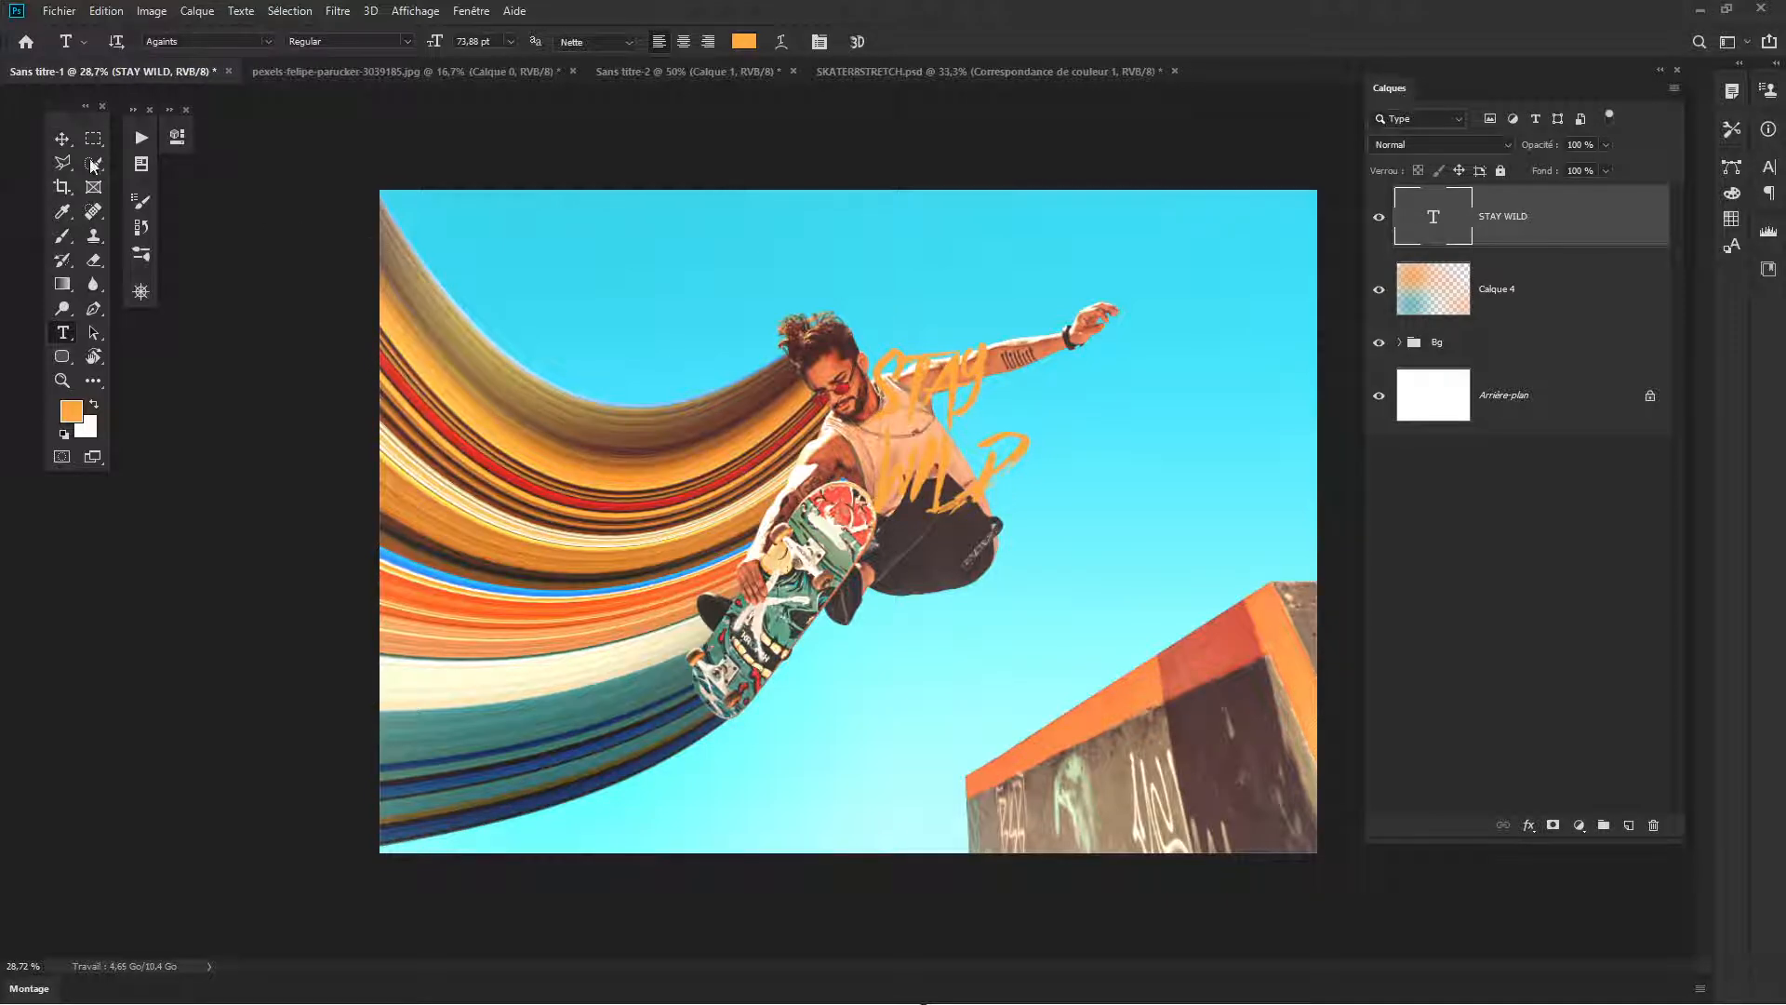
click(63, 139)
drag(965, 476, 1122, 447)
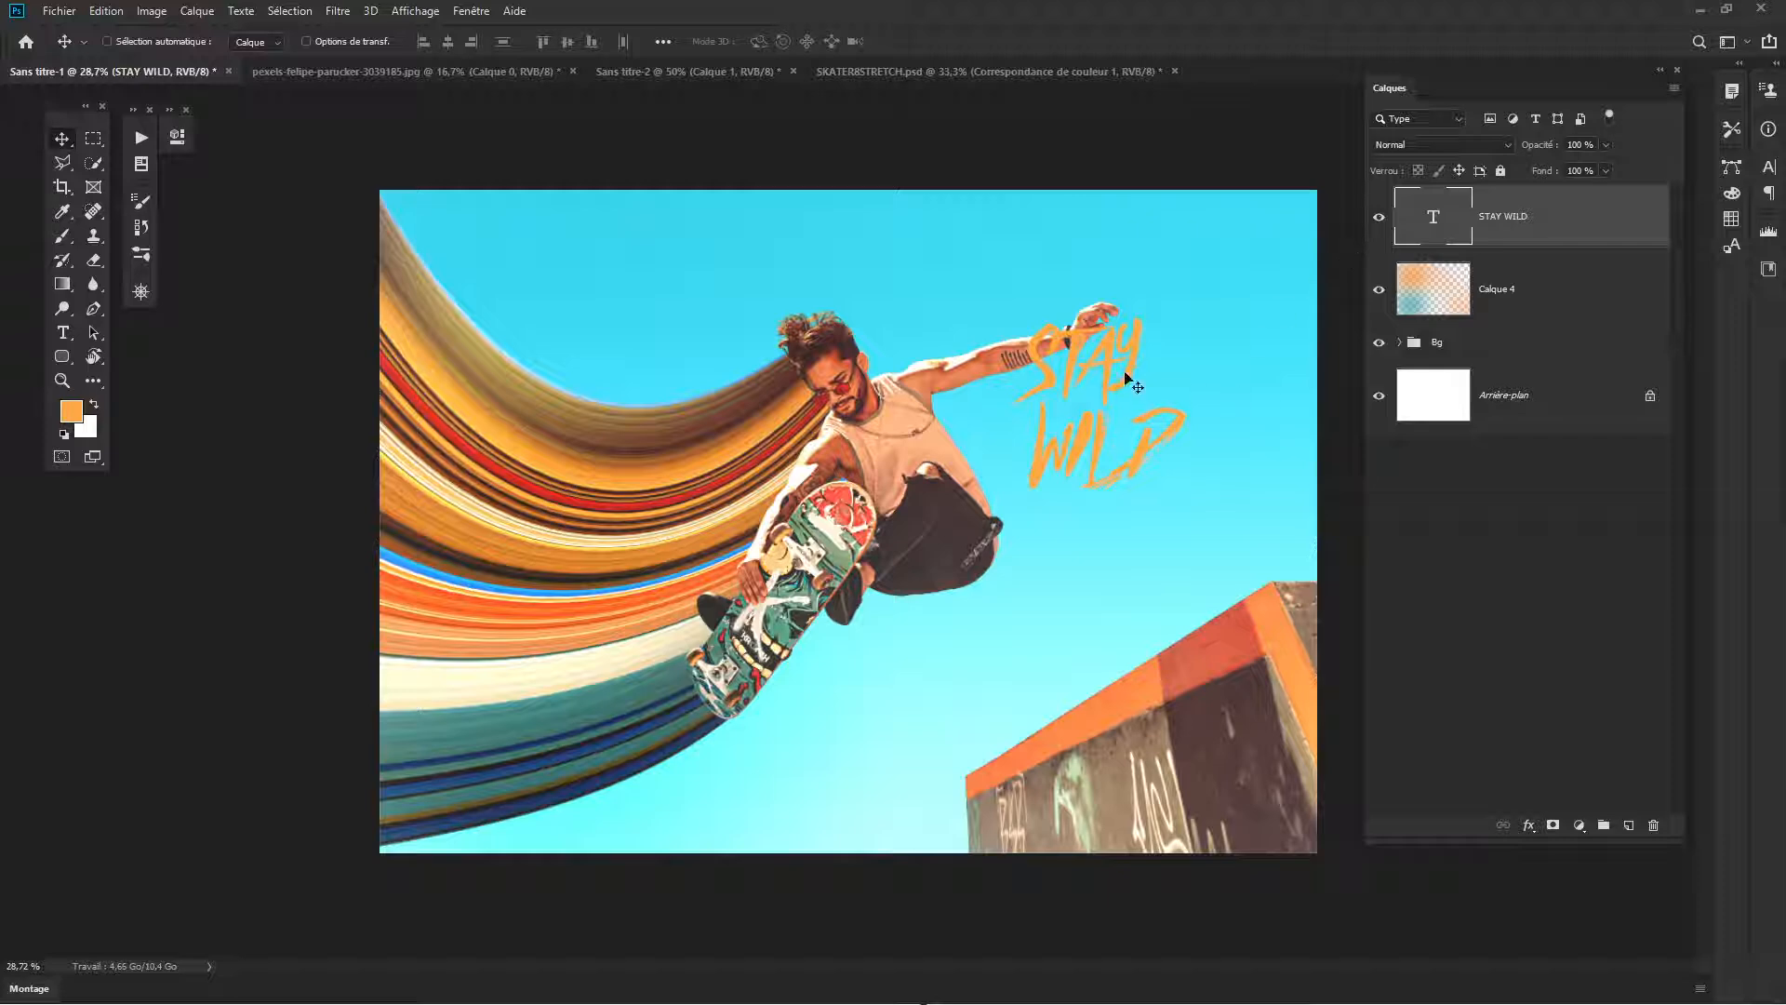
- Change the STAY WILD text colour to white (ffffff)
double_click(1434, 216)
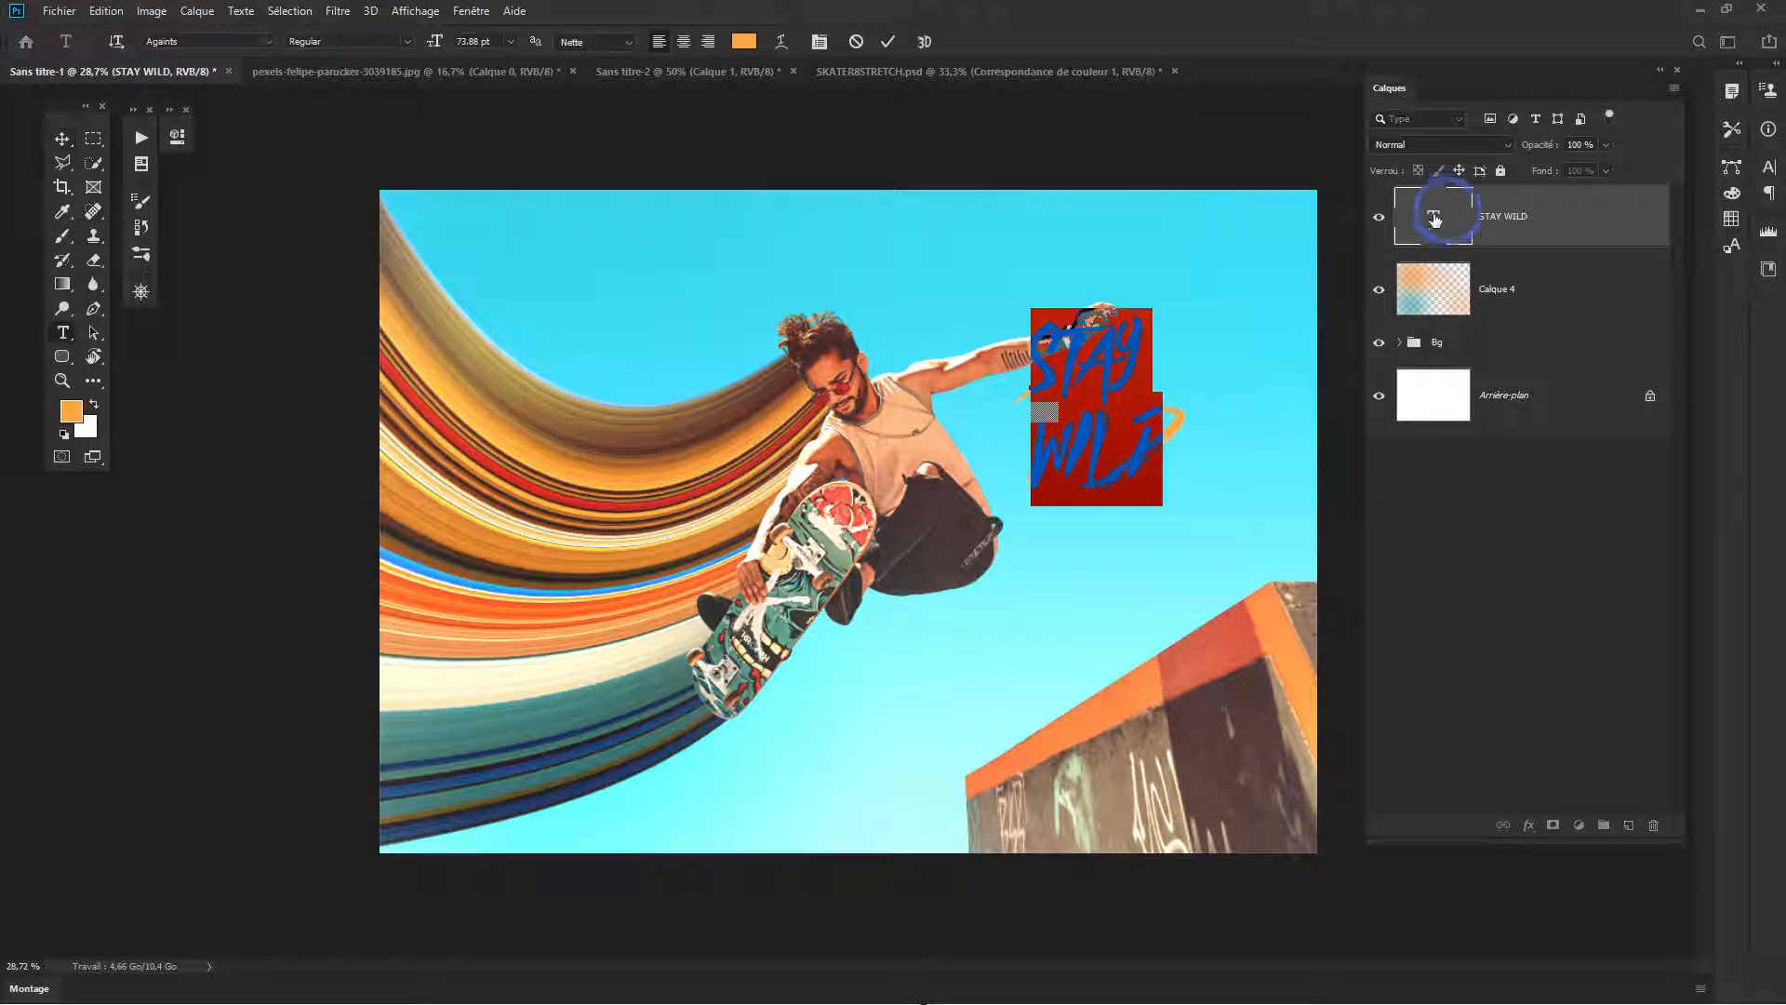
click(744, 42)
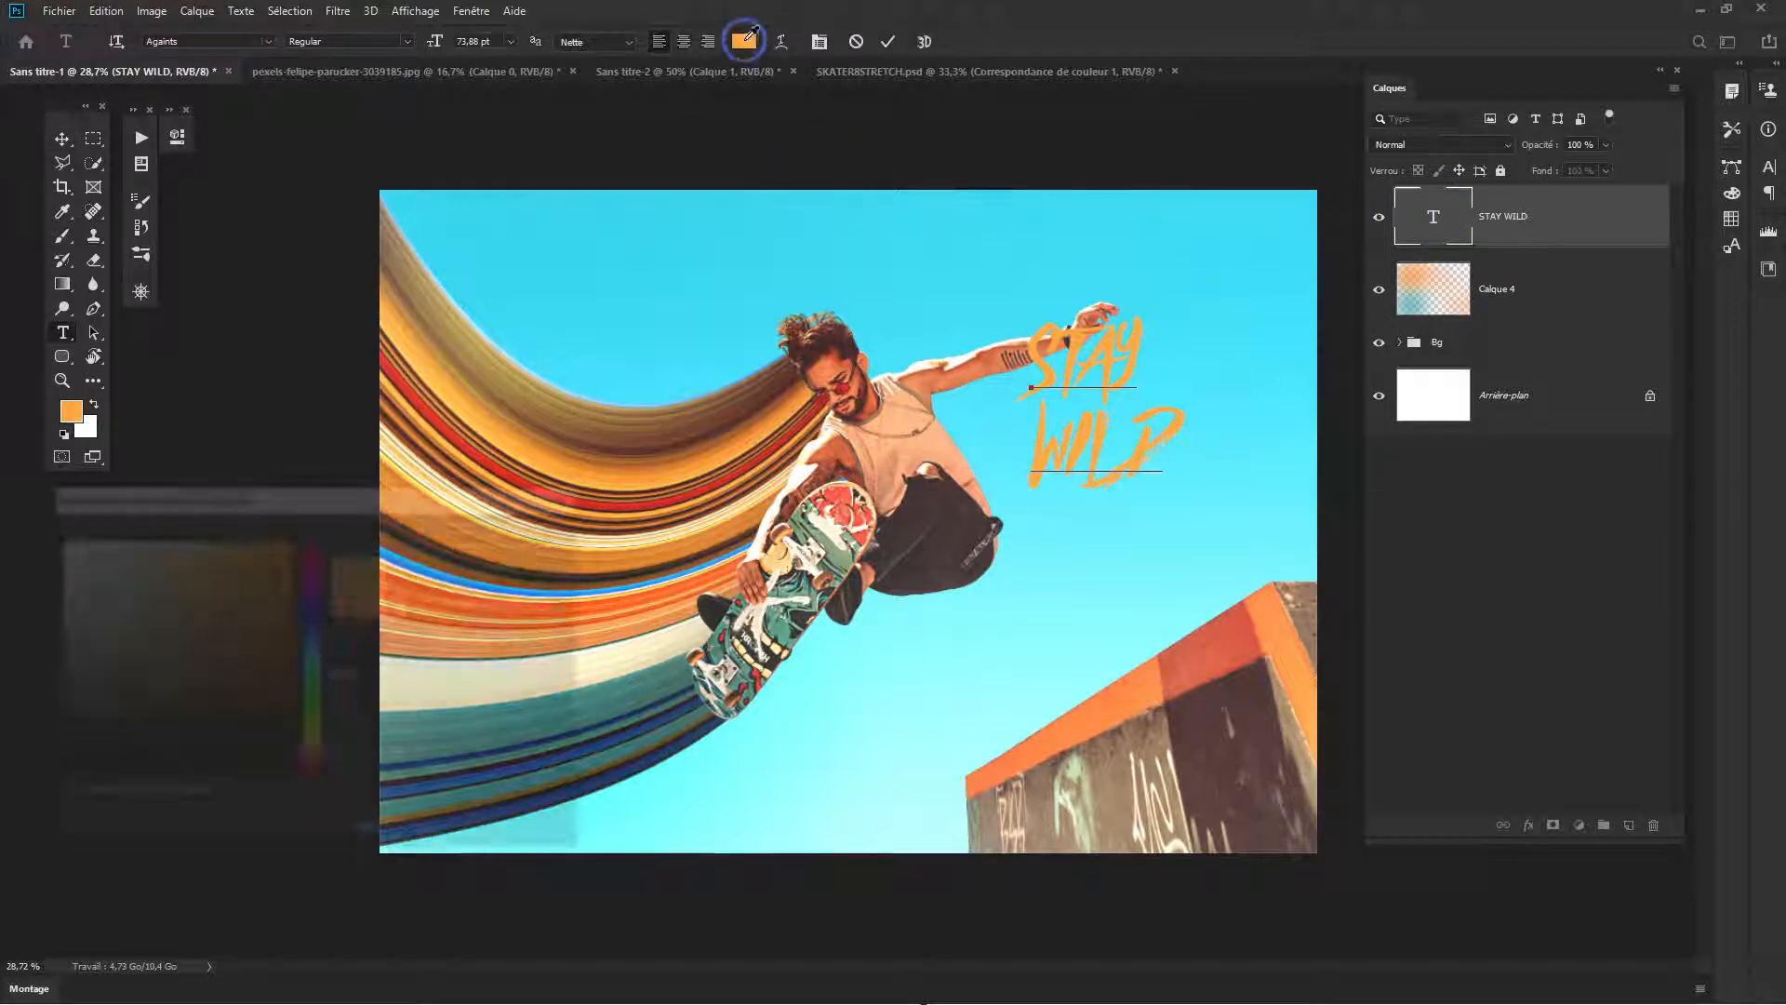
click(57, 539)
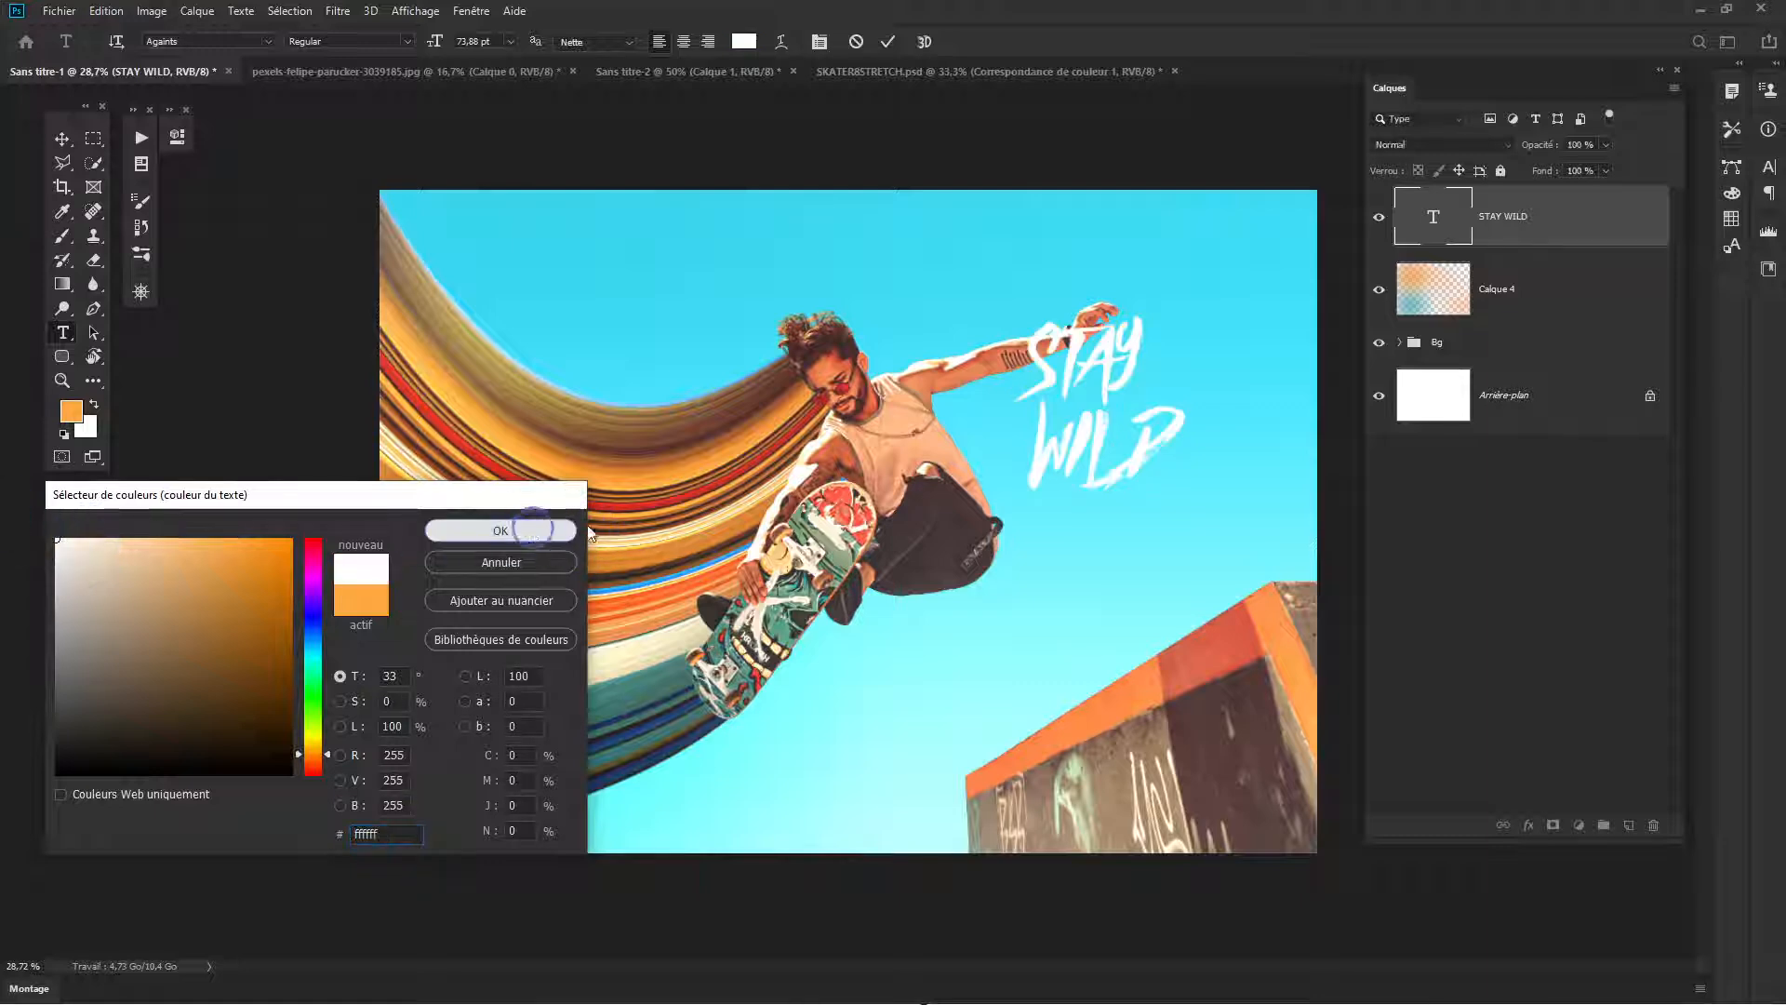
click(567, 531)
key(ctrl+Return)
- Scale the STAY WILD text to about 242% width and 205% height, tilt it slightly counterclockwise and position it over the skater's arm
key(v)
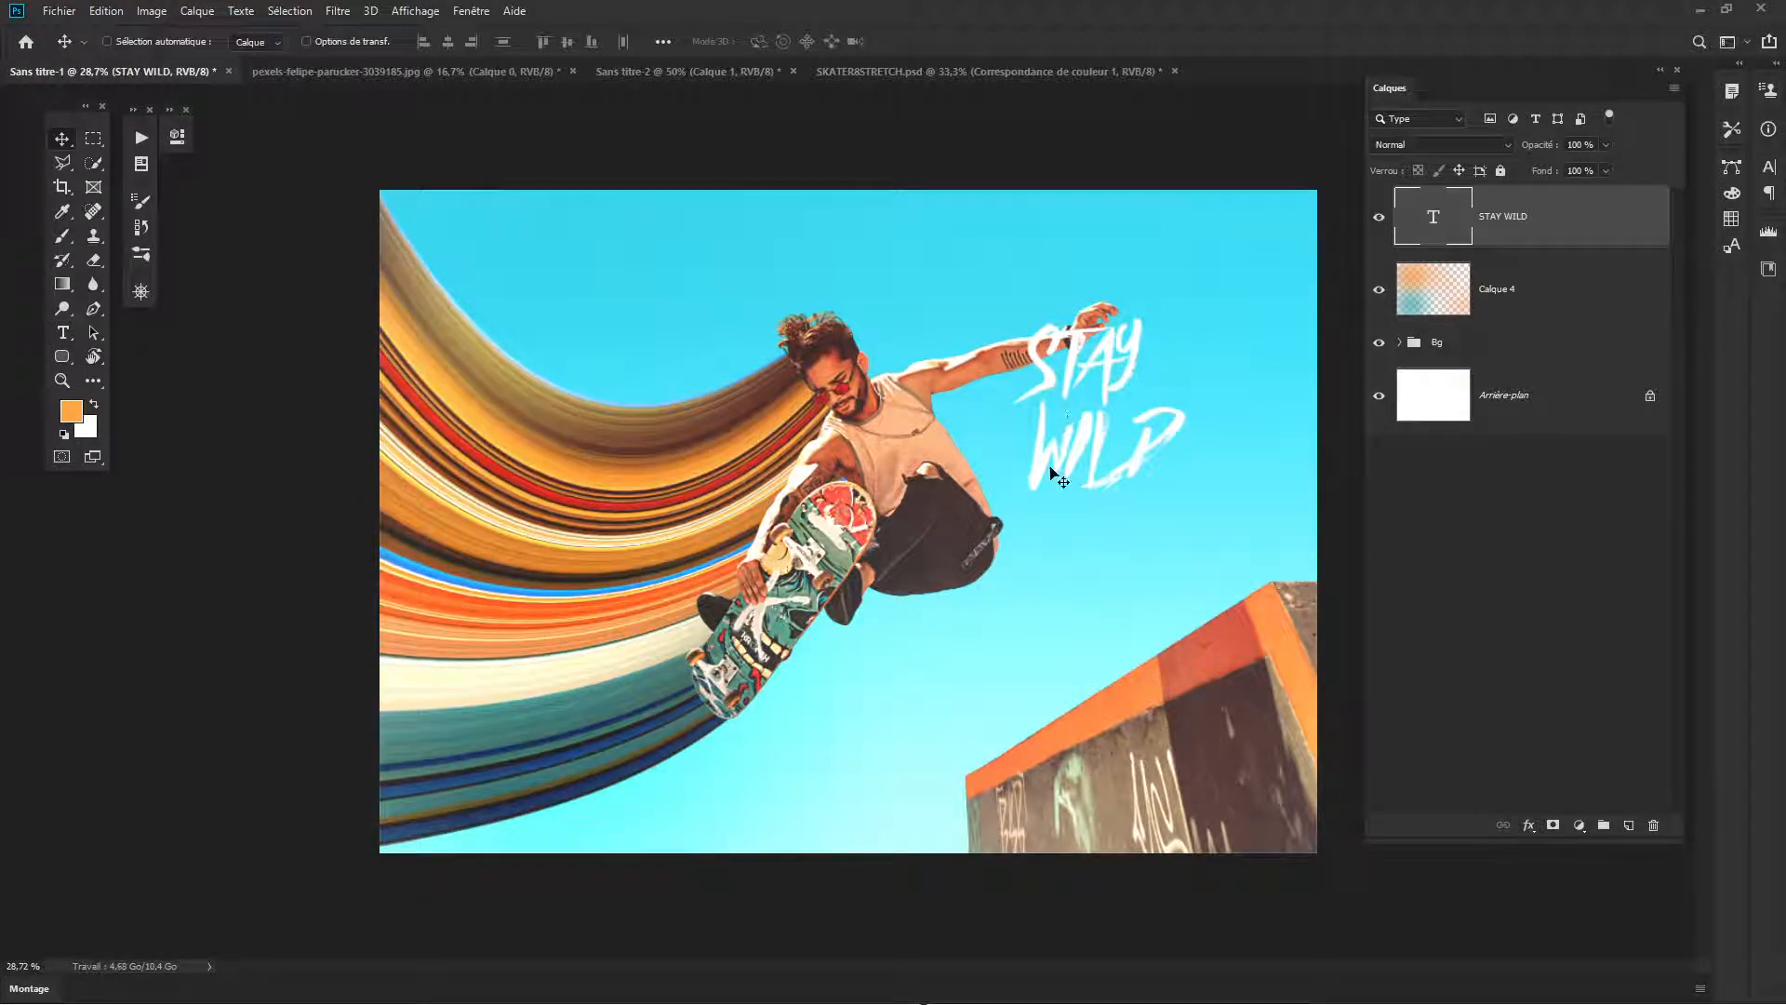
key(ctrl+t)
drag(1186, 312, 1305, 197)
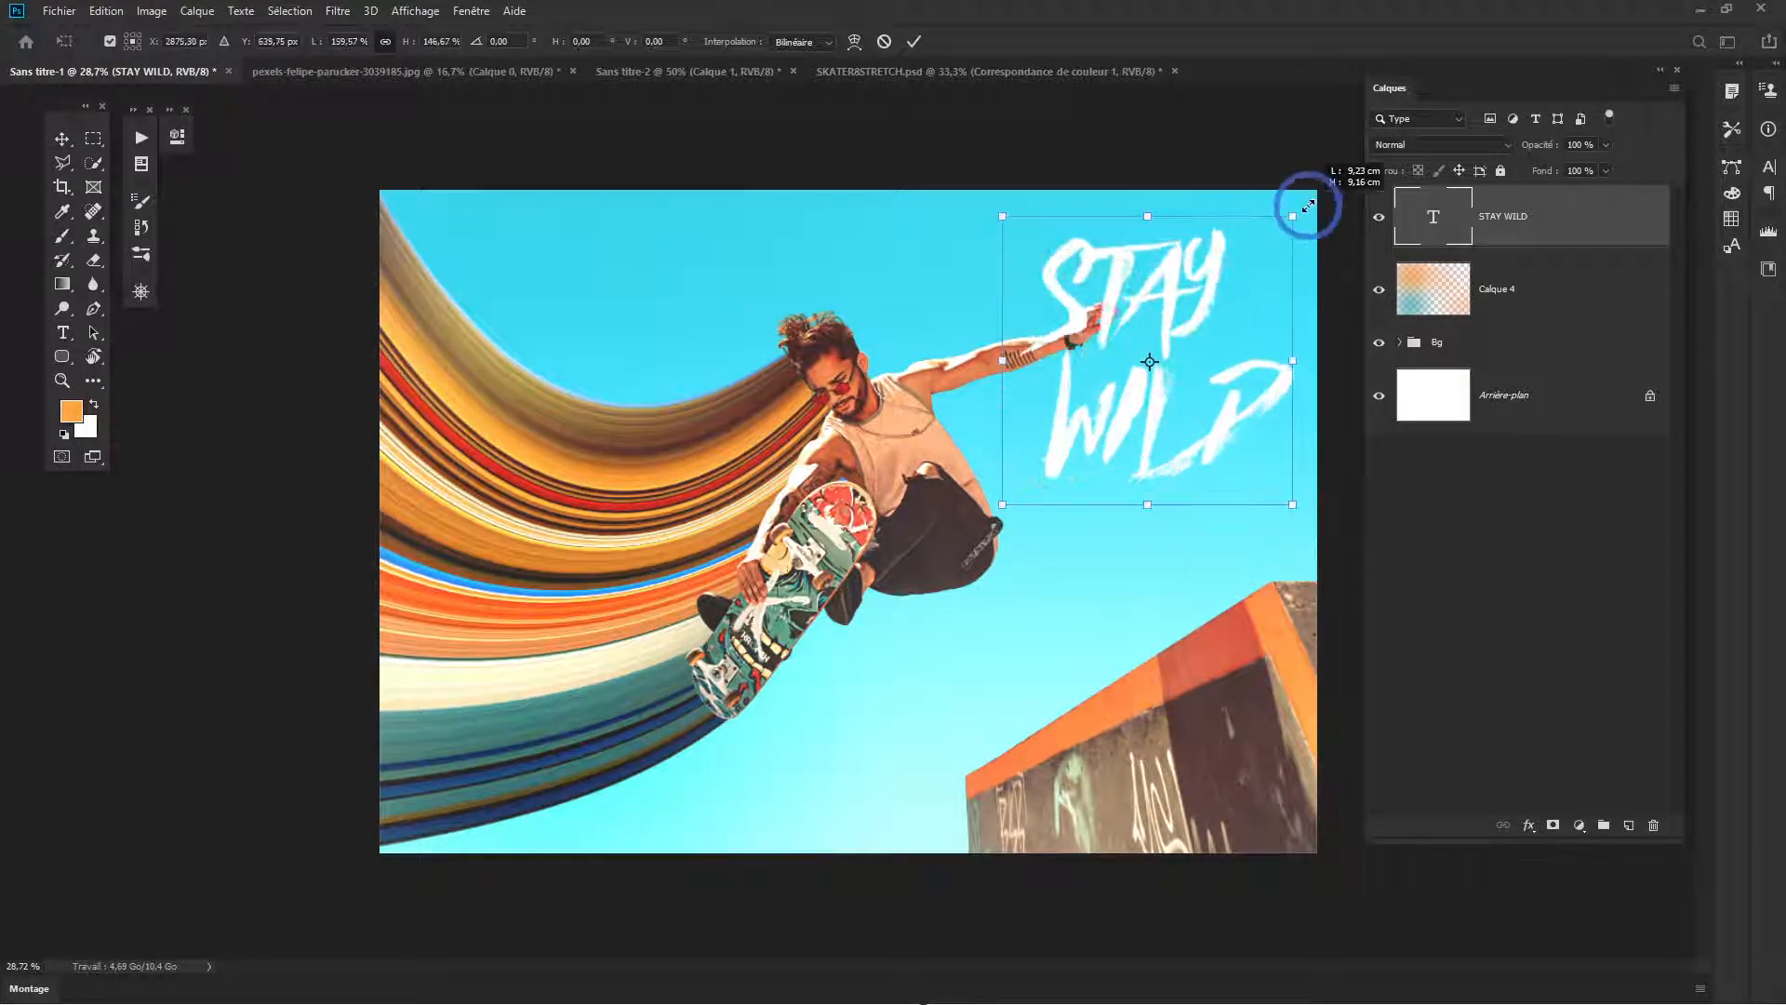
drag(1280, 295, 1142, 405)
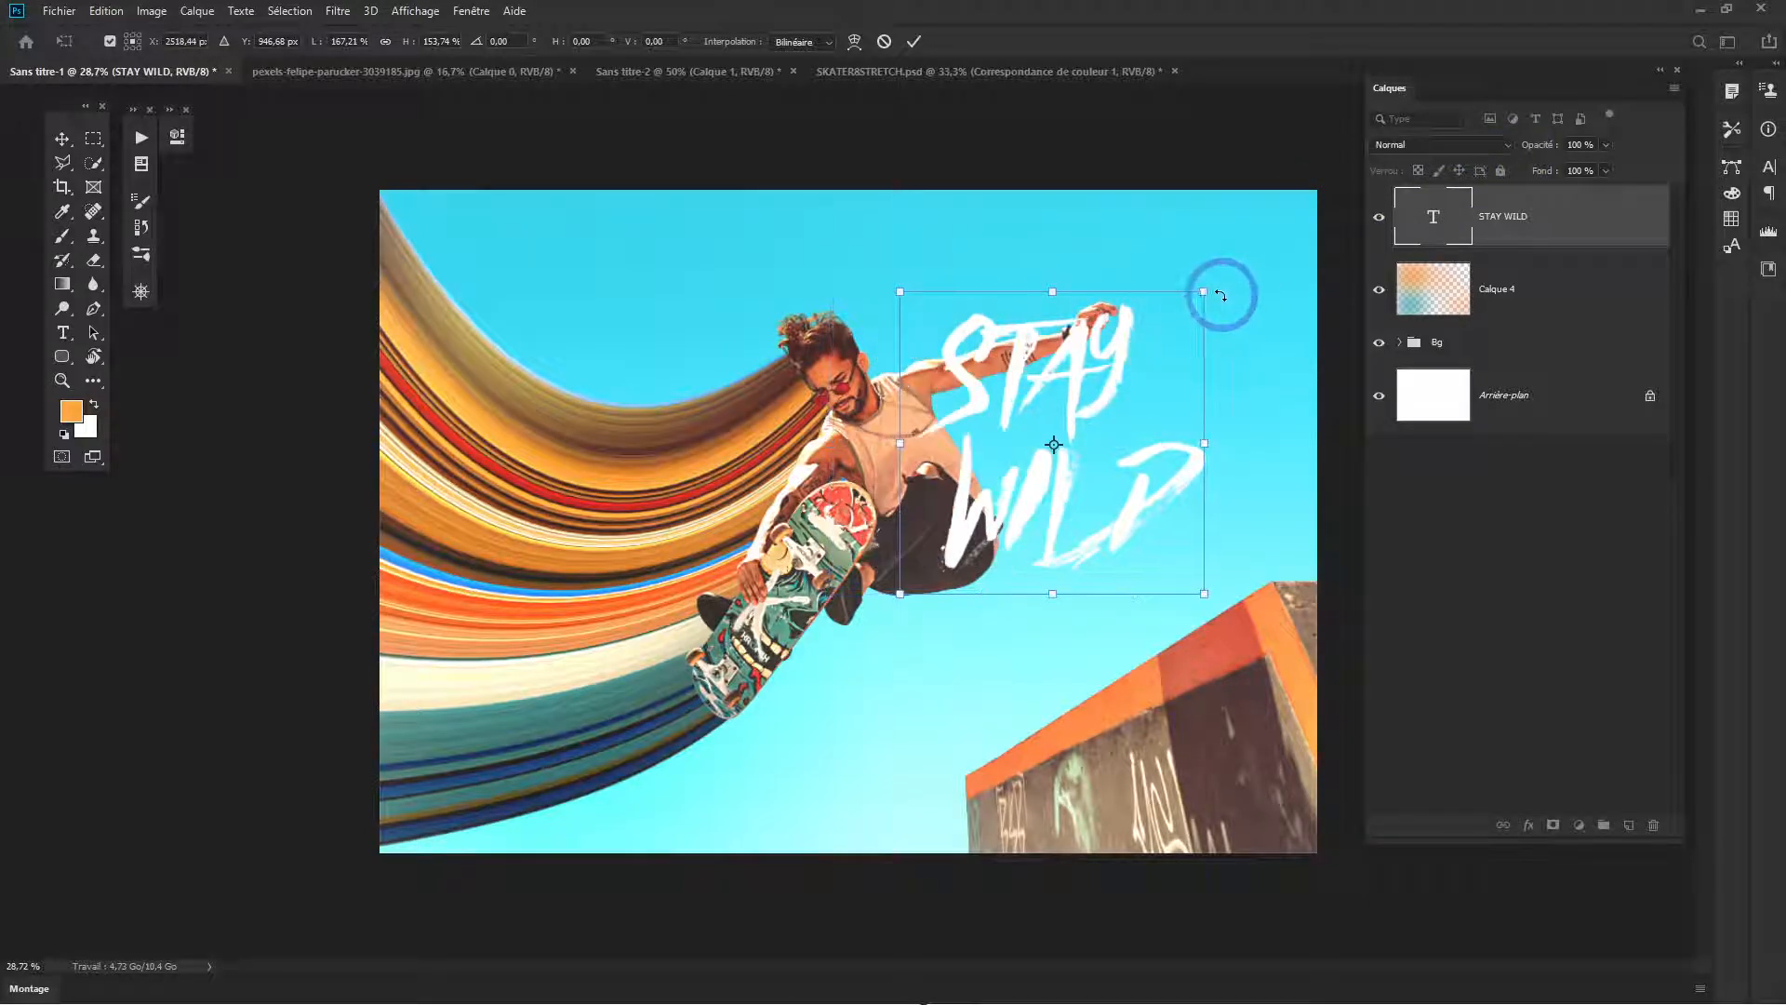
drag(1215, 289, 1340, 187)
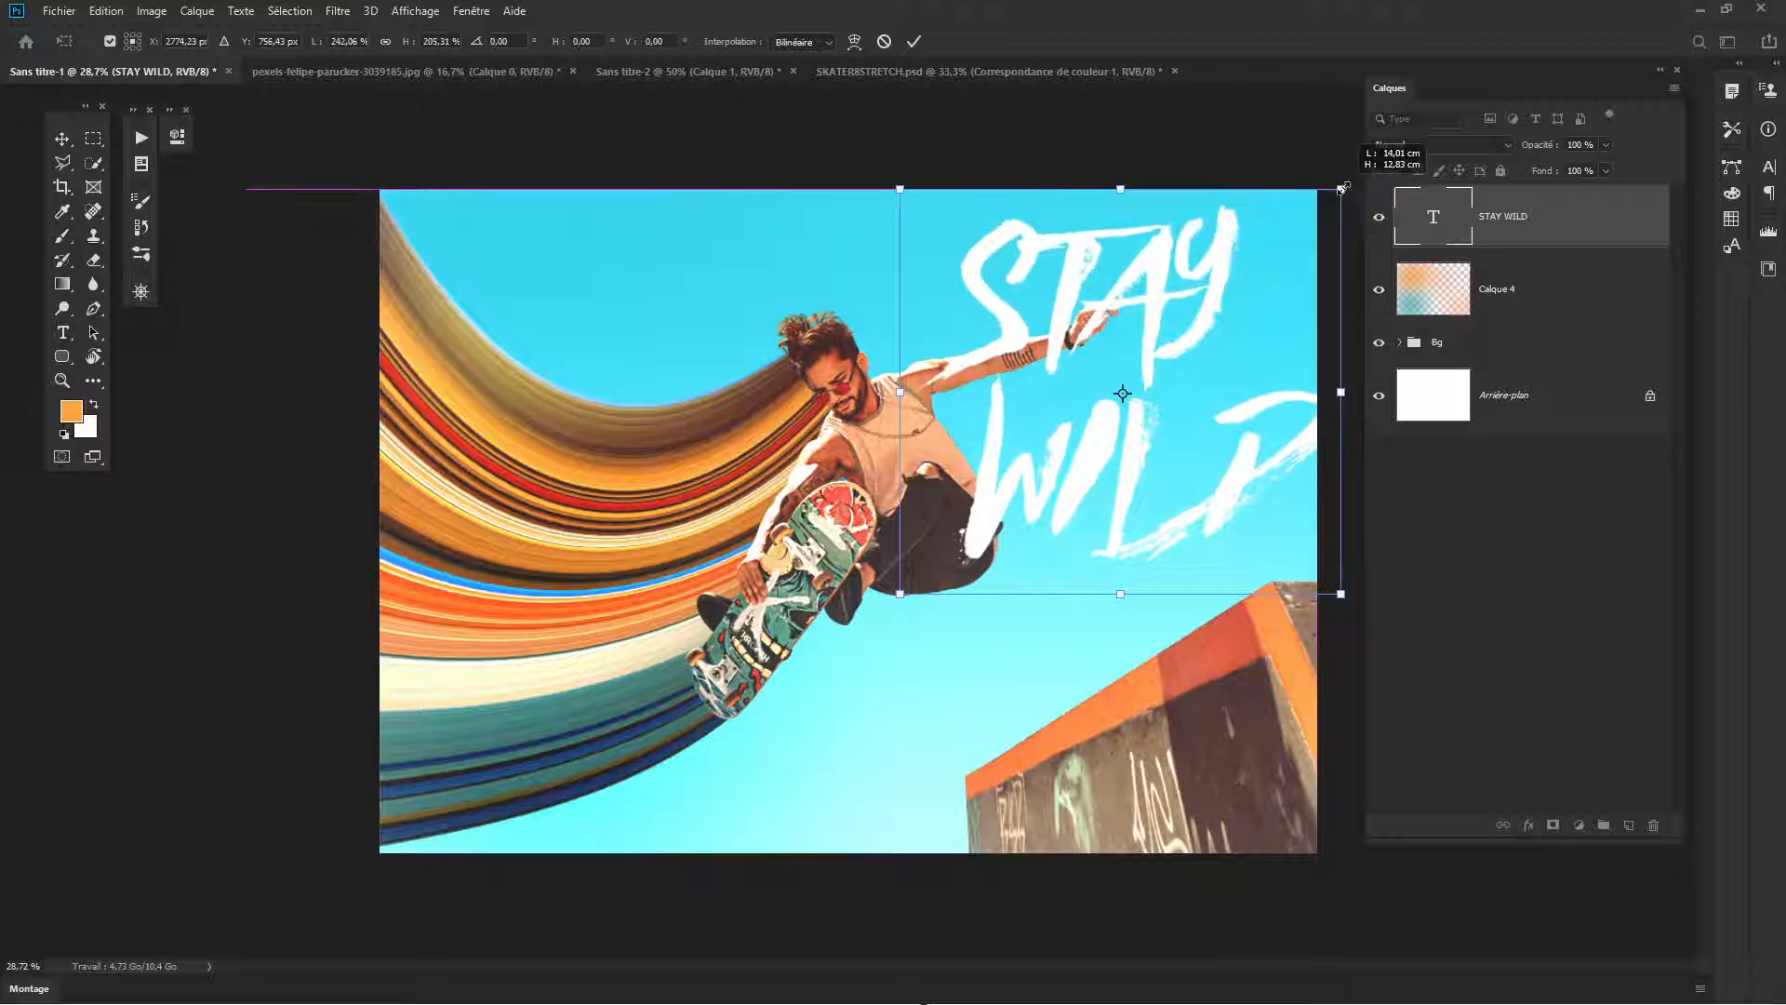
drag(1136, 347, 1066, 312)
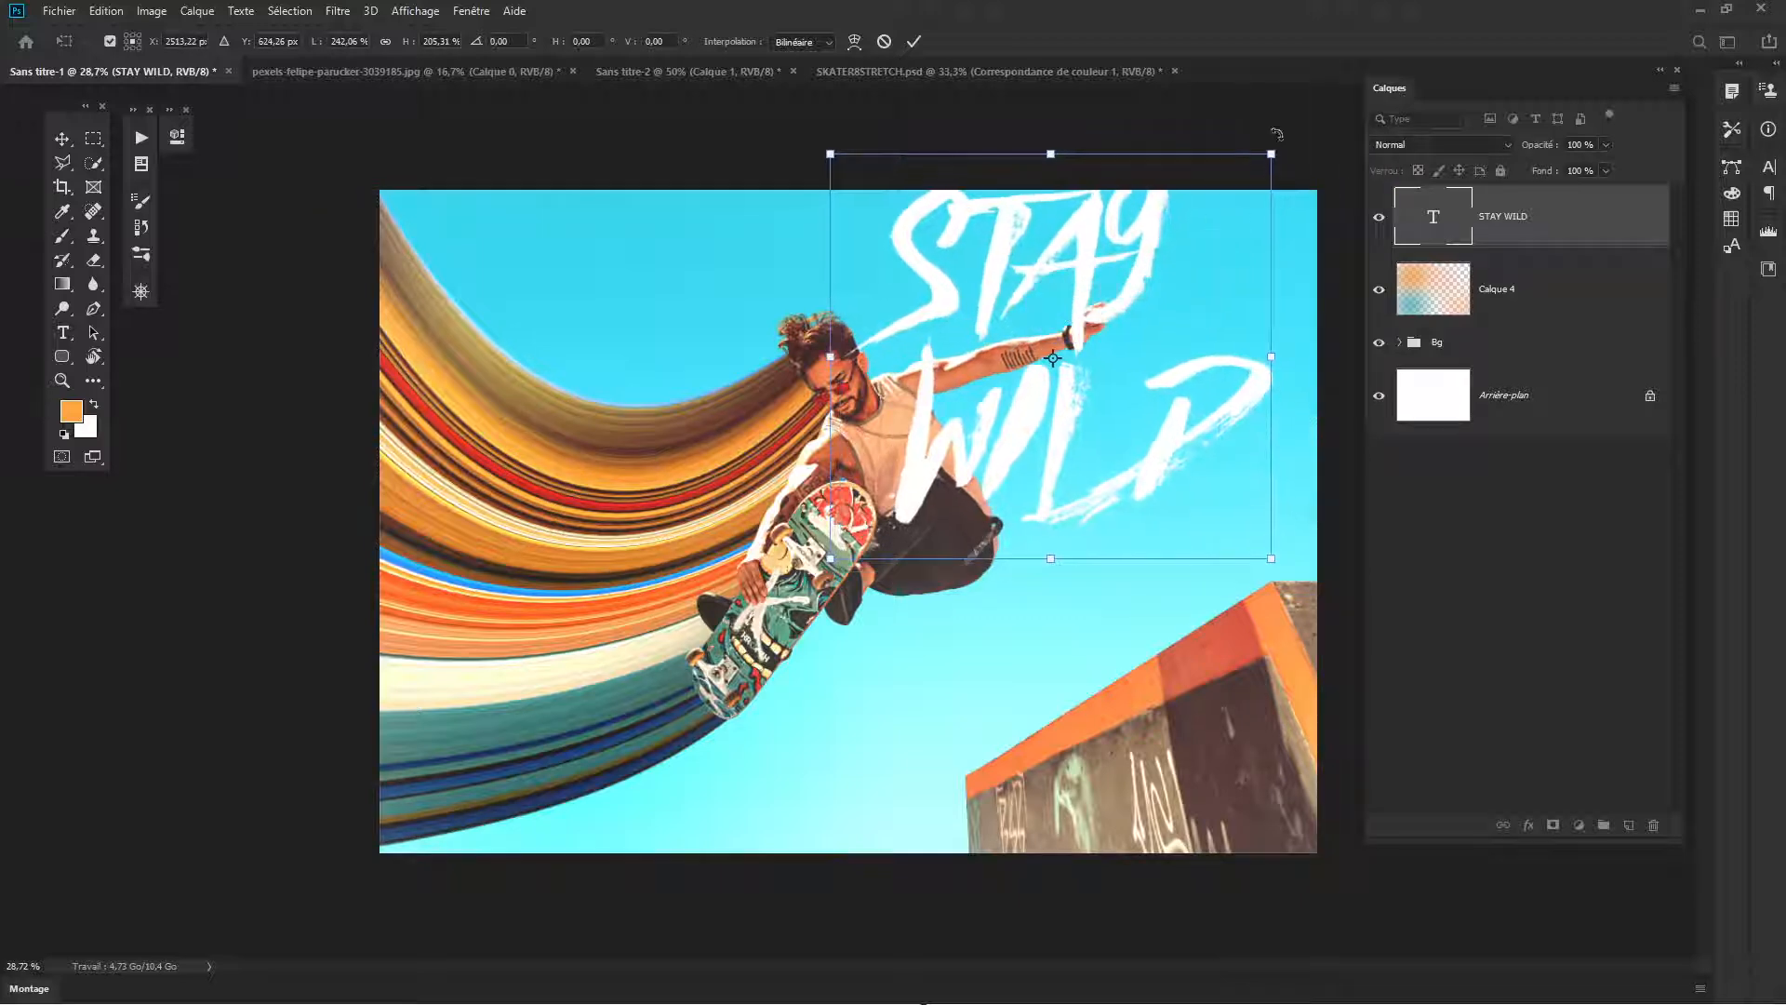
drag(1276, 134, 1208, 112)
drag(1081, 369, 1092, 414)
key(Return)
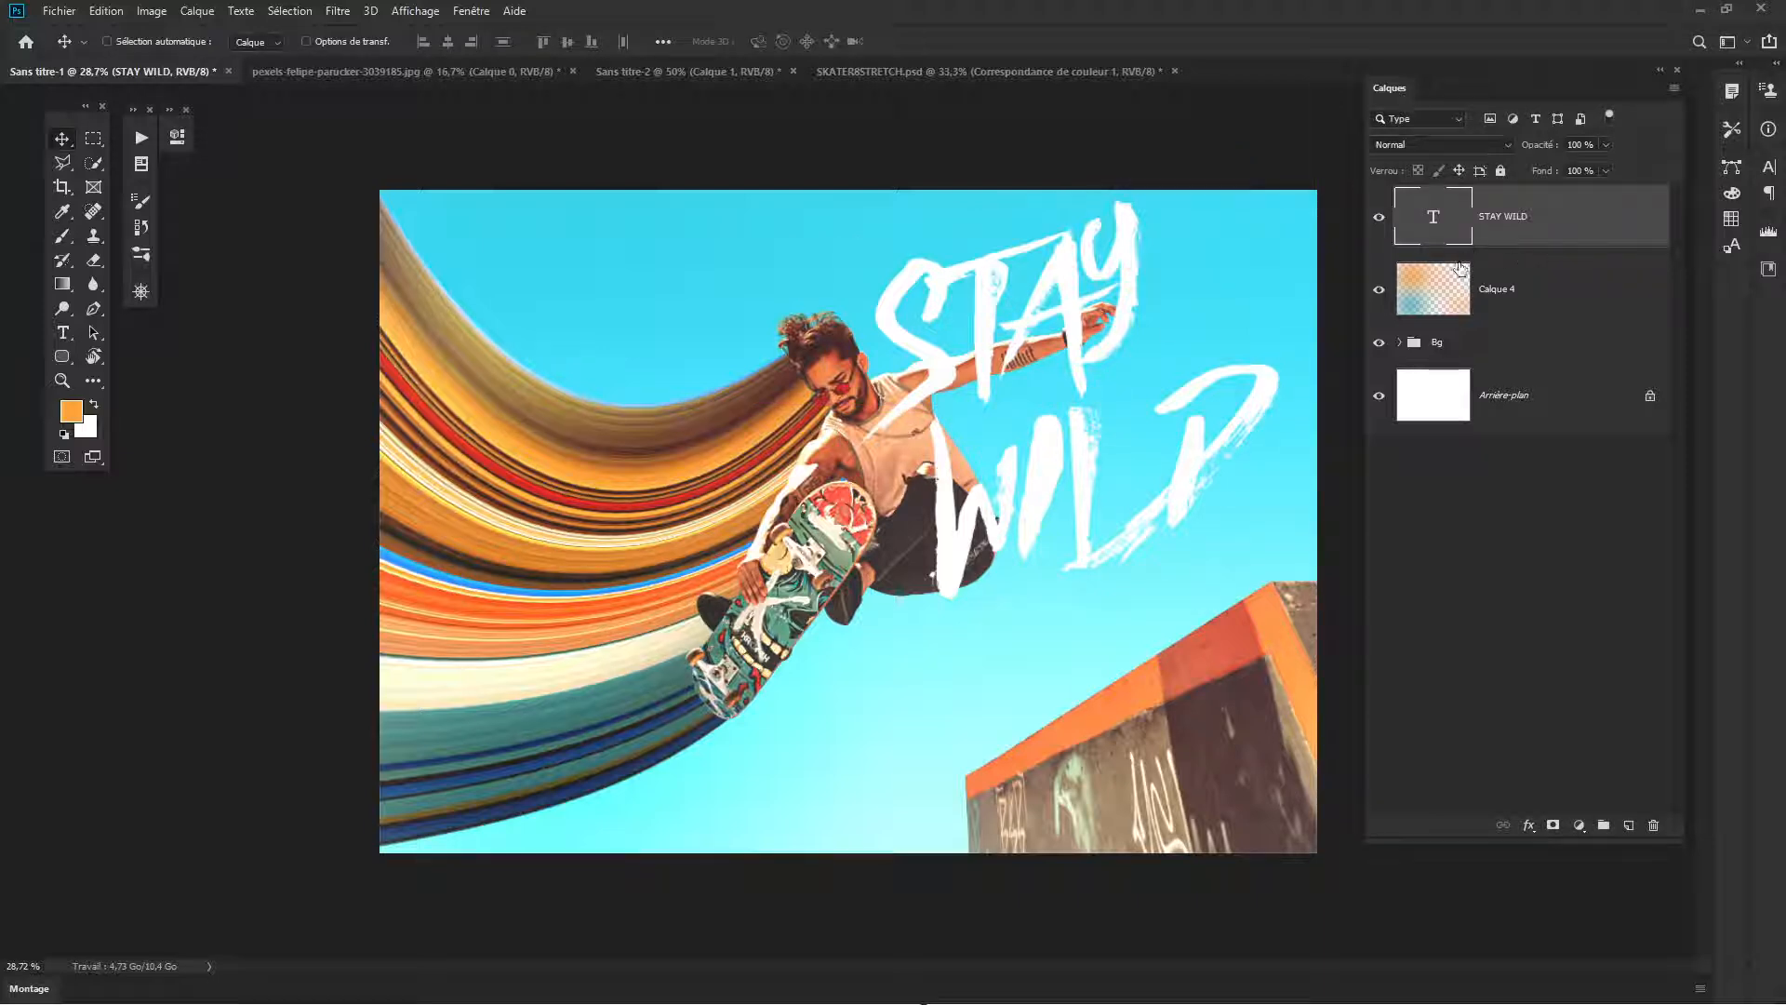
- Move the STAY WILD layer into the Bg group directly below Calque 1 and shift the text within the sky
click(1399, 343)
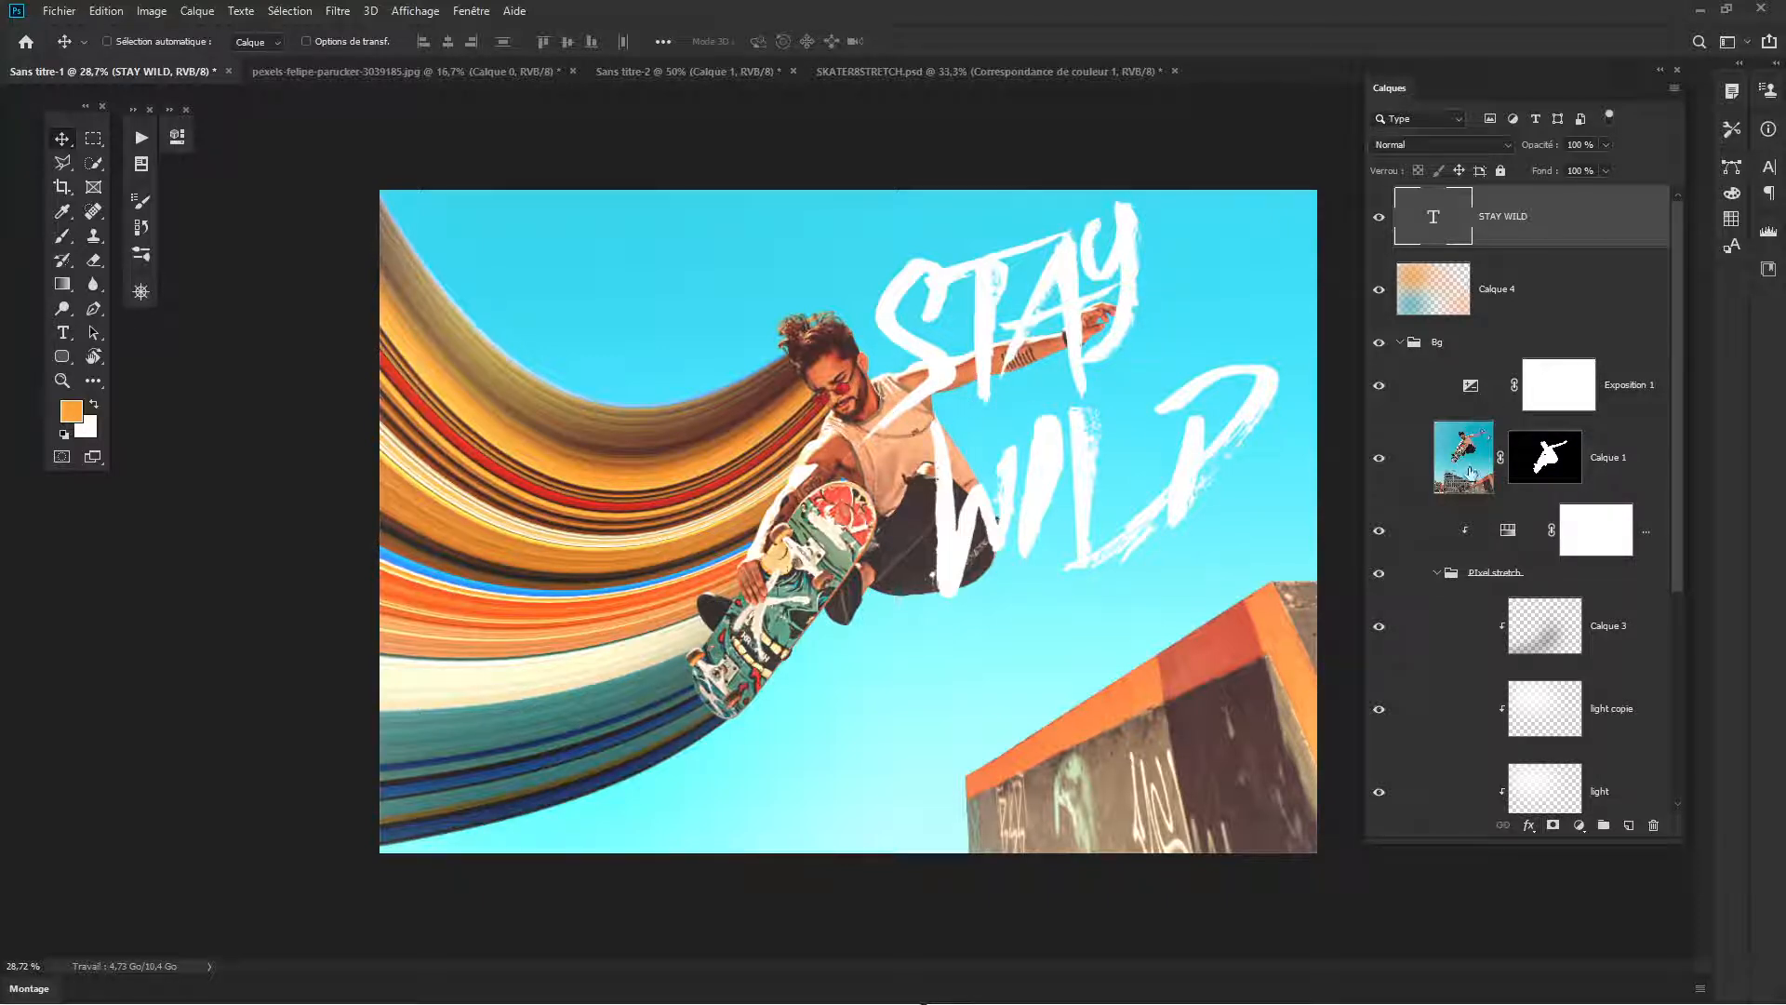
drag(1547, 243, 1518, 482)
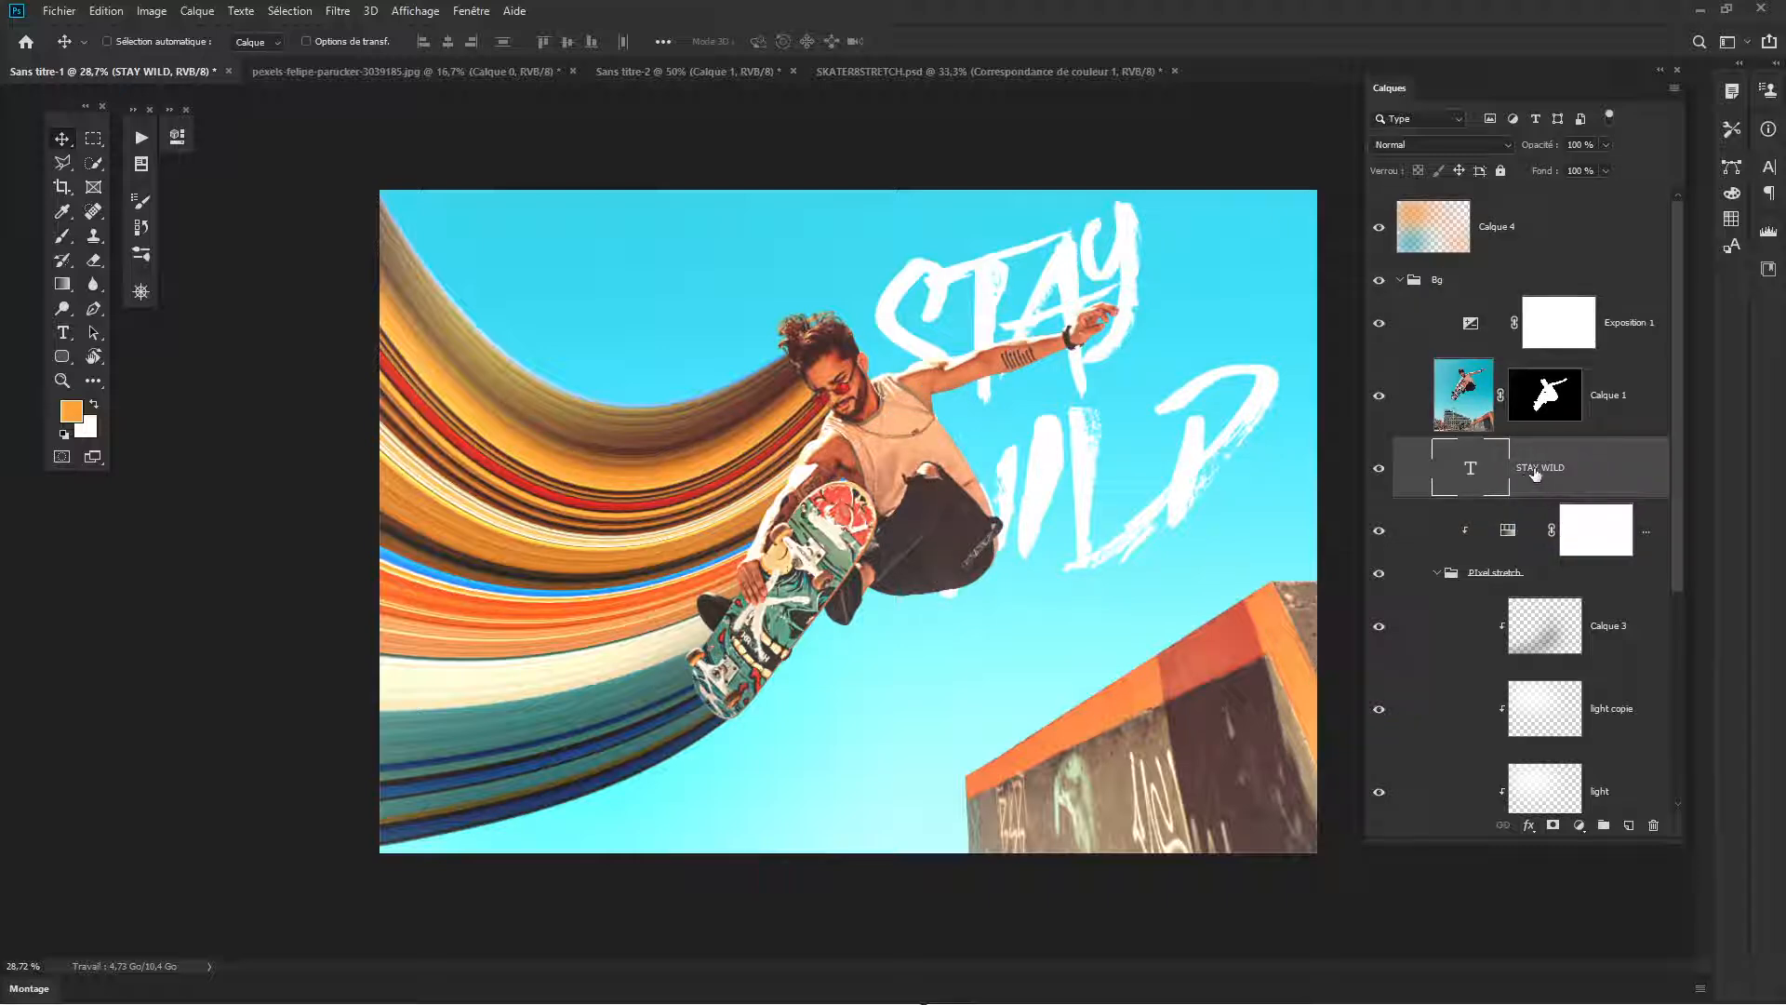
mouse_move(1092, 431)
mouse_down()
mouse_move(1120, 431)
mouse_move(1113, 416)
mouse_move(1070, 426)
mouse_move(1083, 409)
mouse_move(1075, 493)
mouse_move(1090, 424)
mouse_move(1075, 455)
mouse_up()
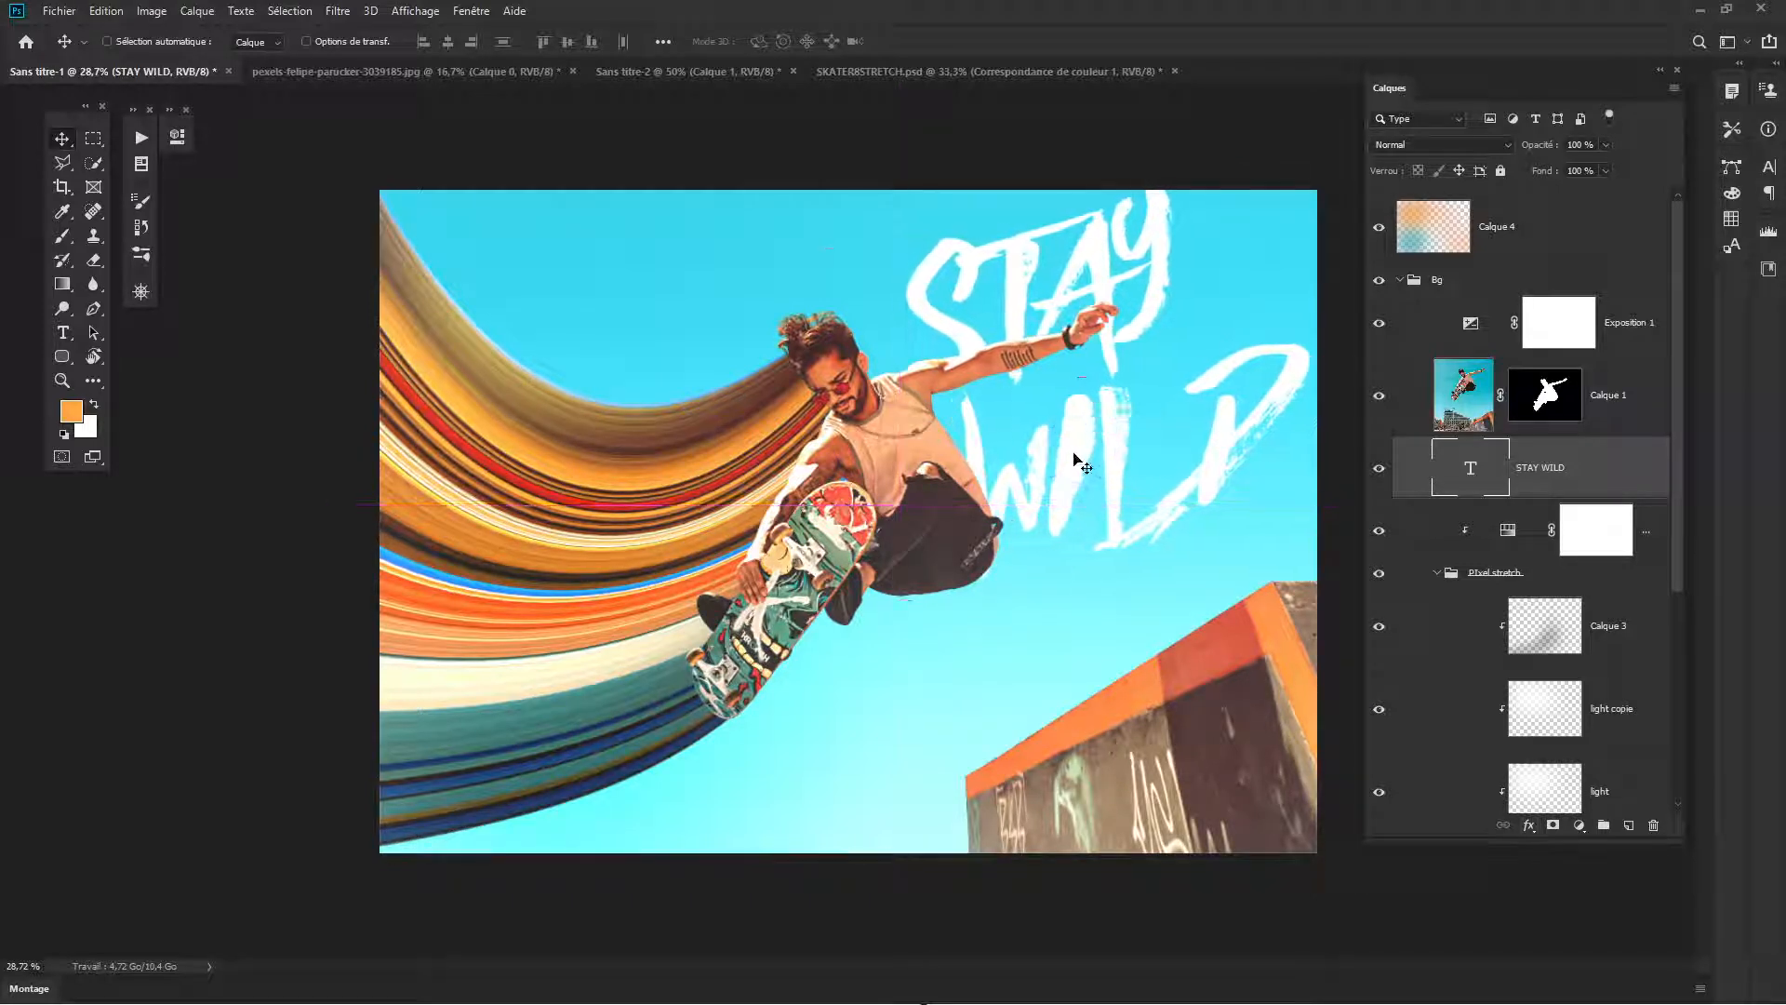
- Scale the STAY WILD text down to about 91% and position it fully inside the image behind the skater
key(ctrl+t)
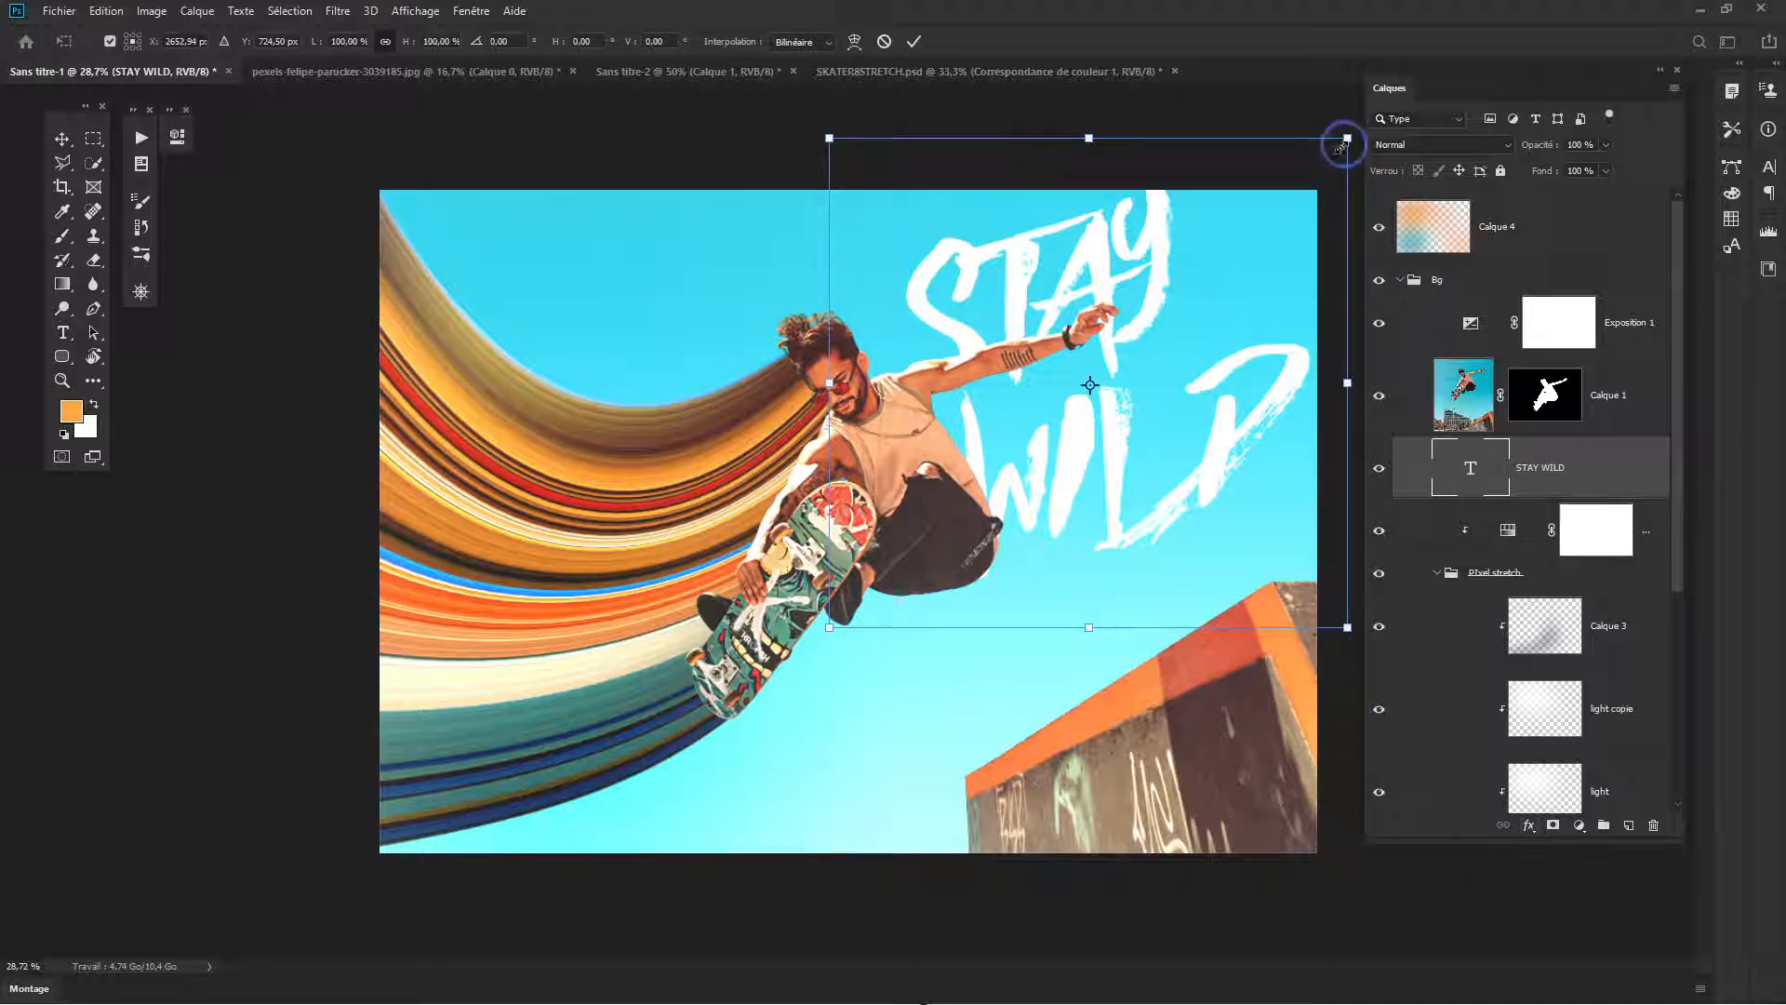
drag(1340, 138, 1303, 180)
mouse_move(1187, 302)
mouse_down()
mouse_move(1212, 272)
mouse_move(1190, 313)
mouse_up()
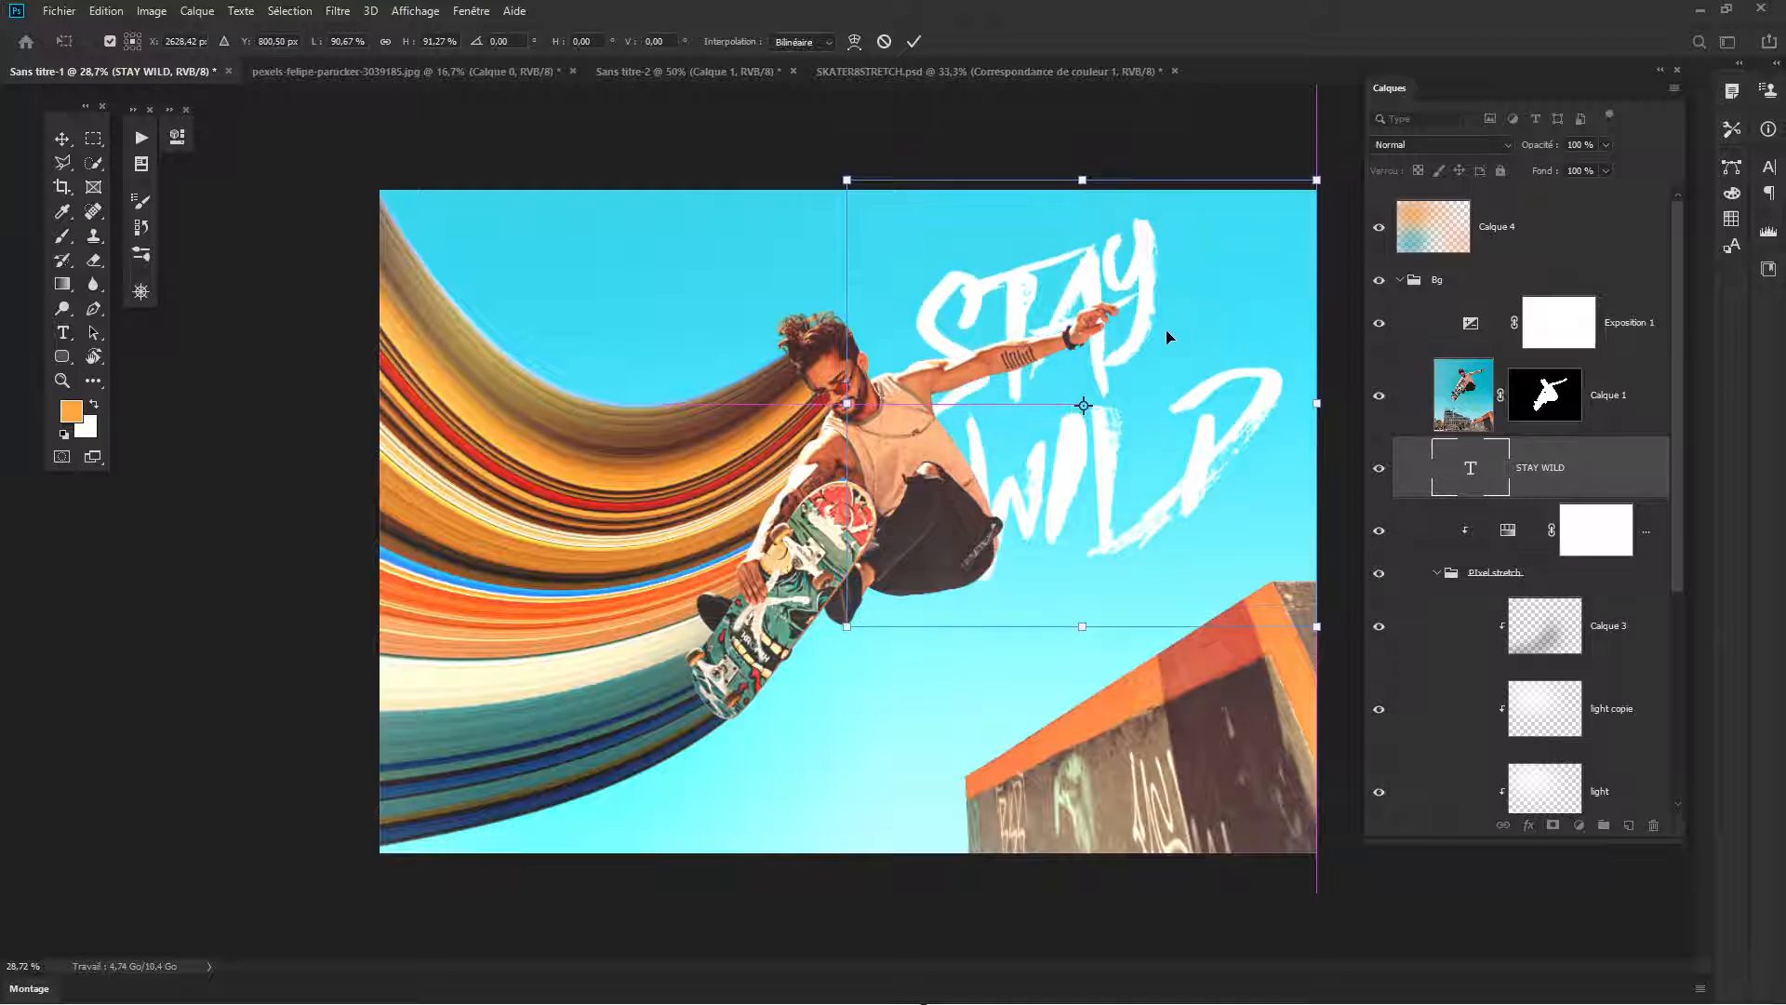
key(Return)
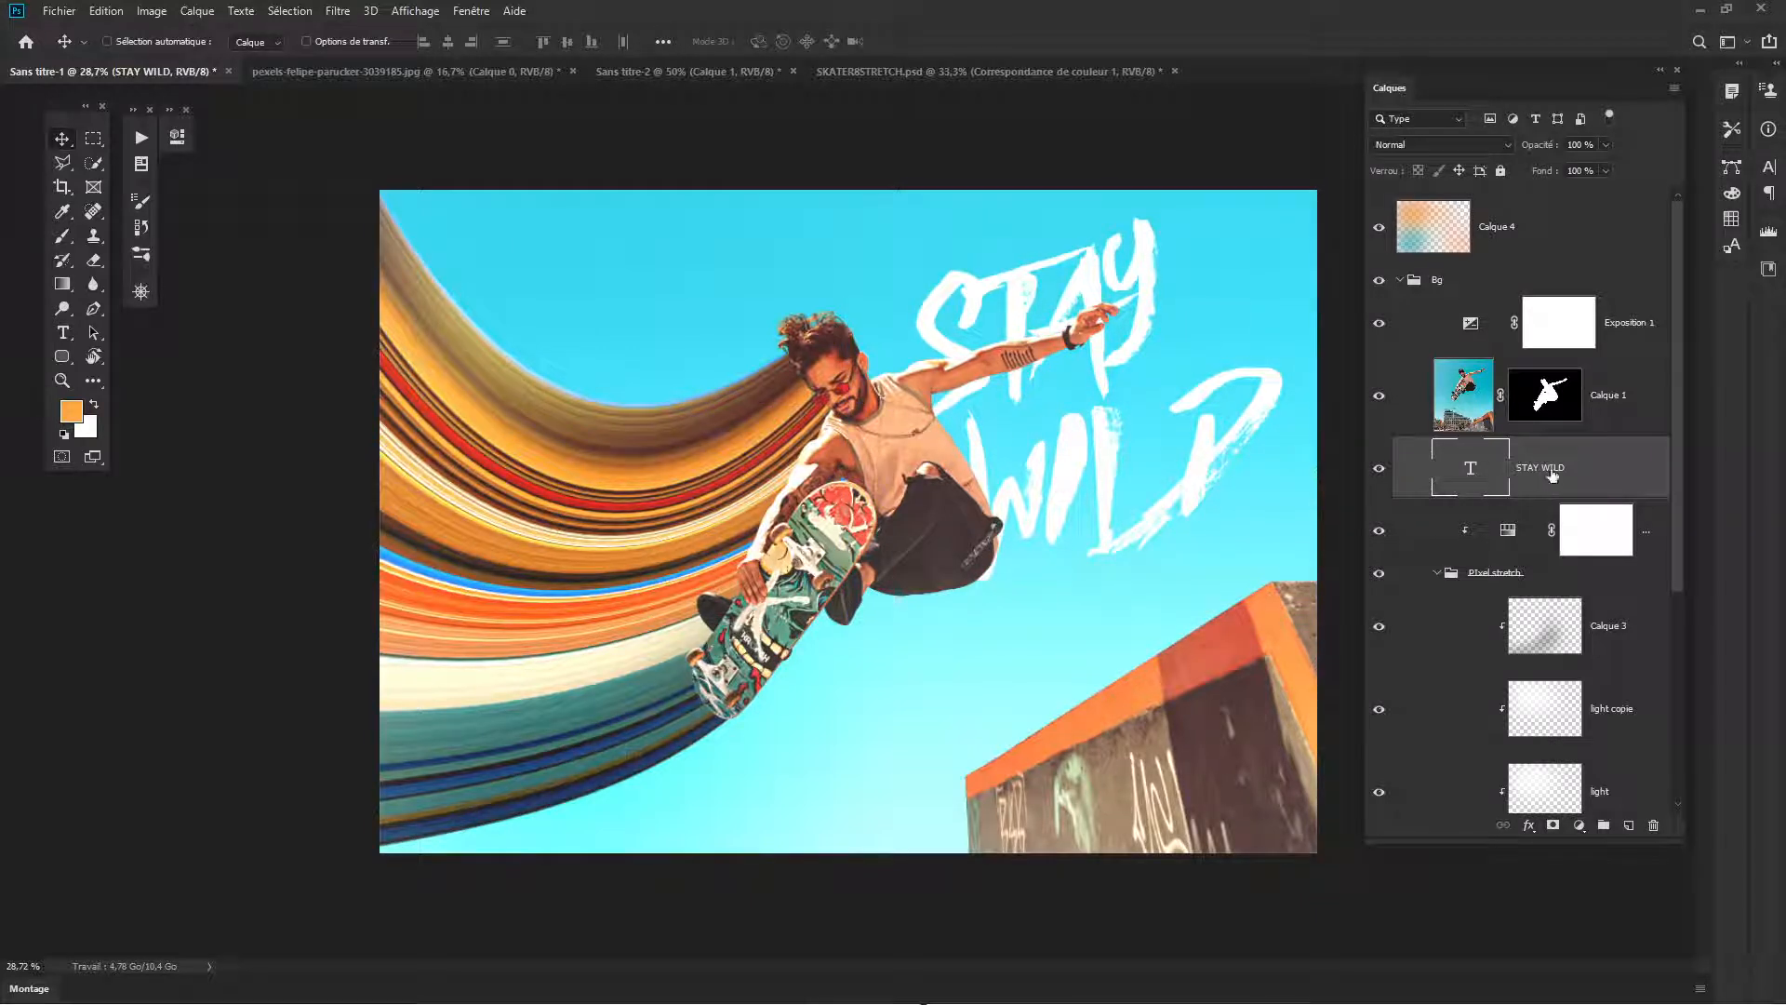
- Duplicate the STAY WILD text layer and hide the original
key(ctrl+j)
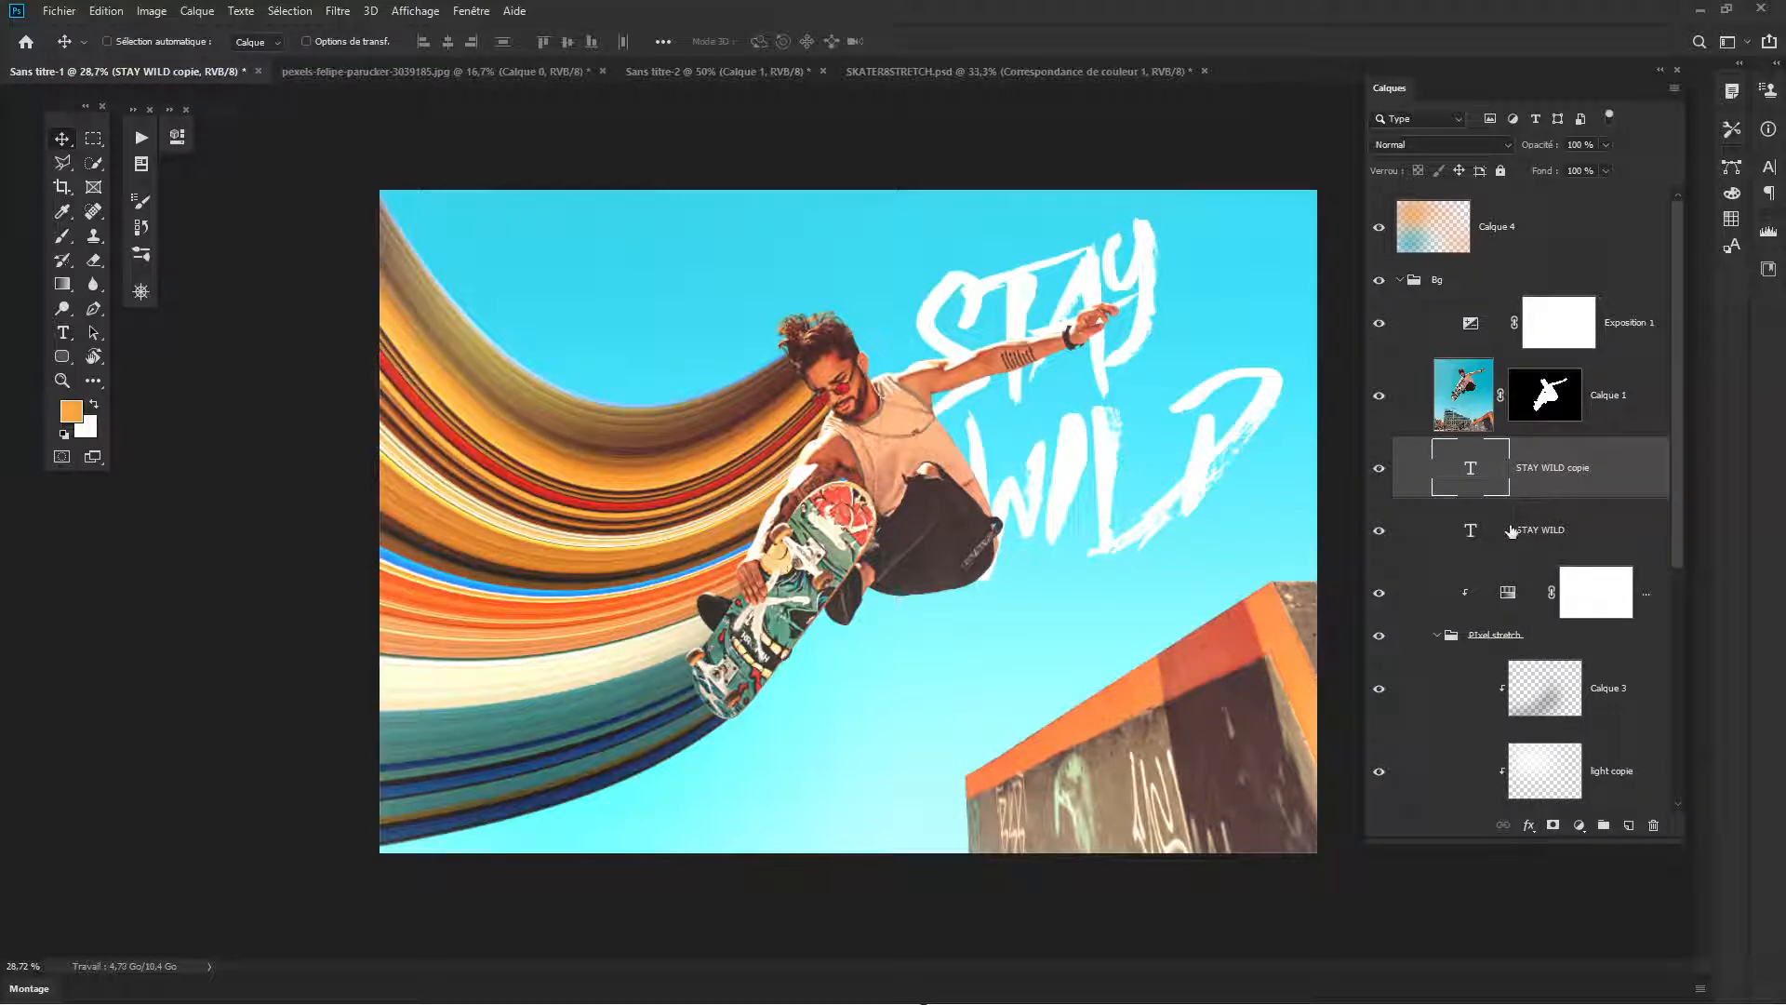
right_click(1556, 470)
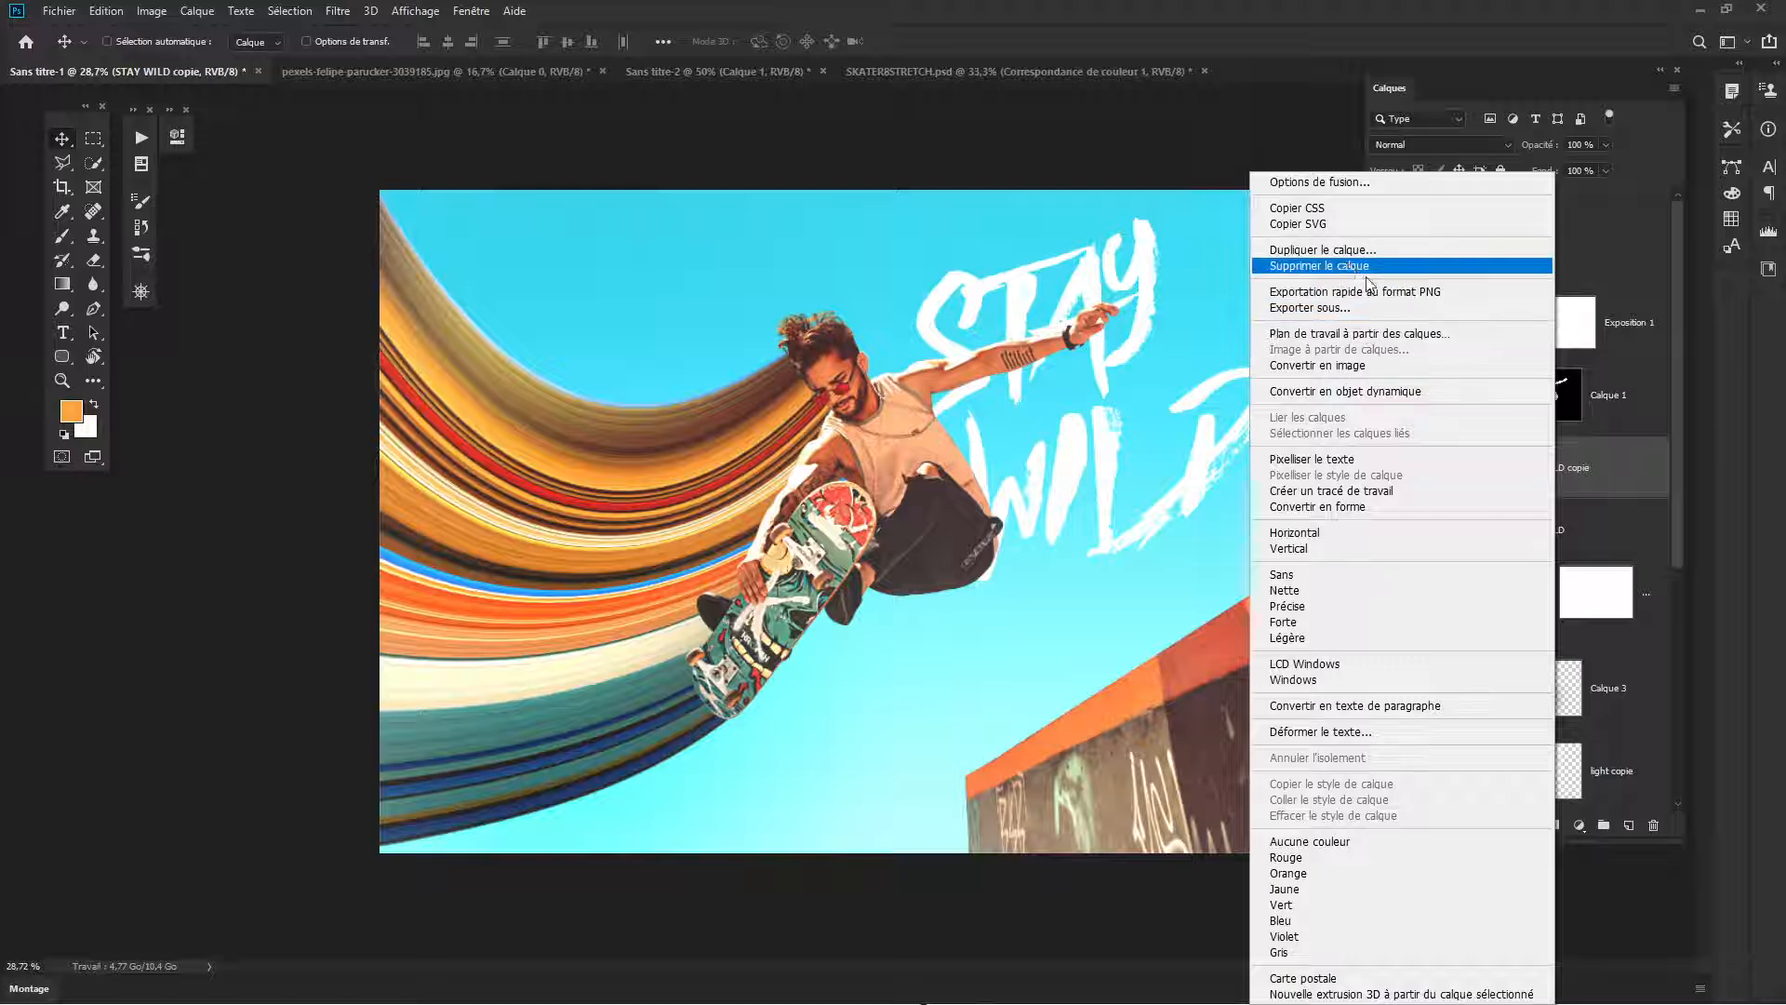
click(1335, 534)
click(1378, 531)
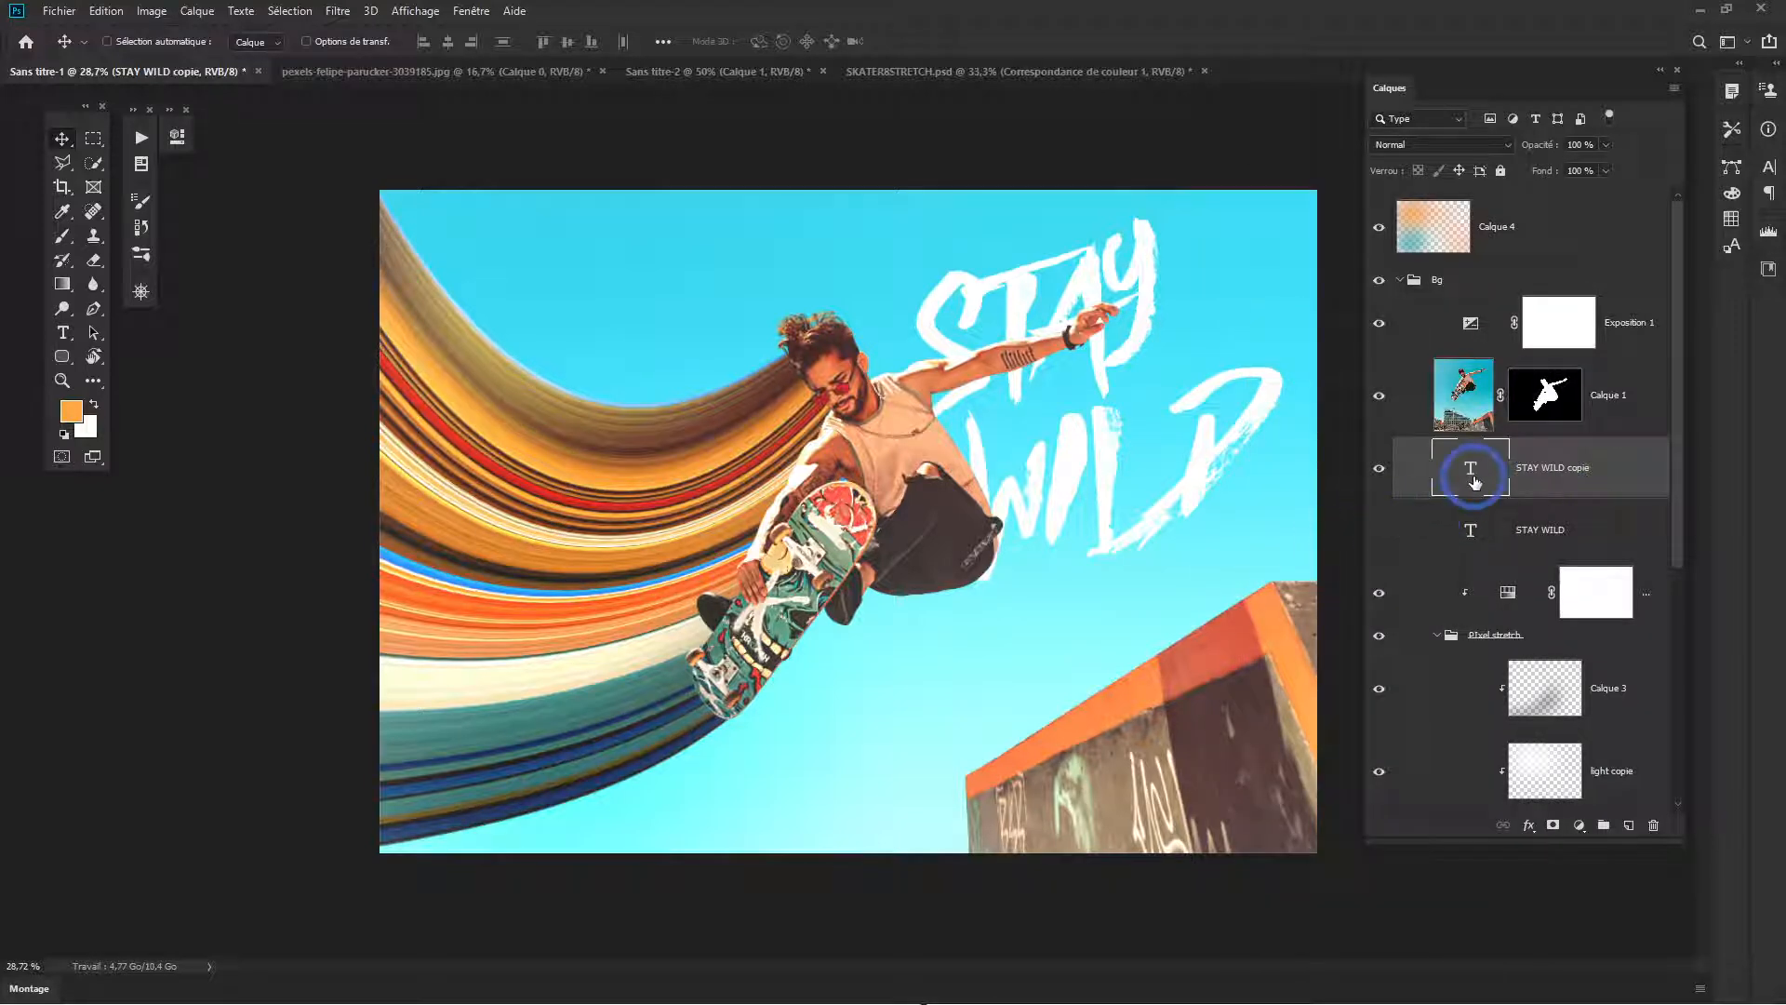
- Rasterize the STAY WILD copie text layer and outline the word WILD with a polygonal lasso selection
right_click(1580, 467)
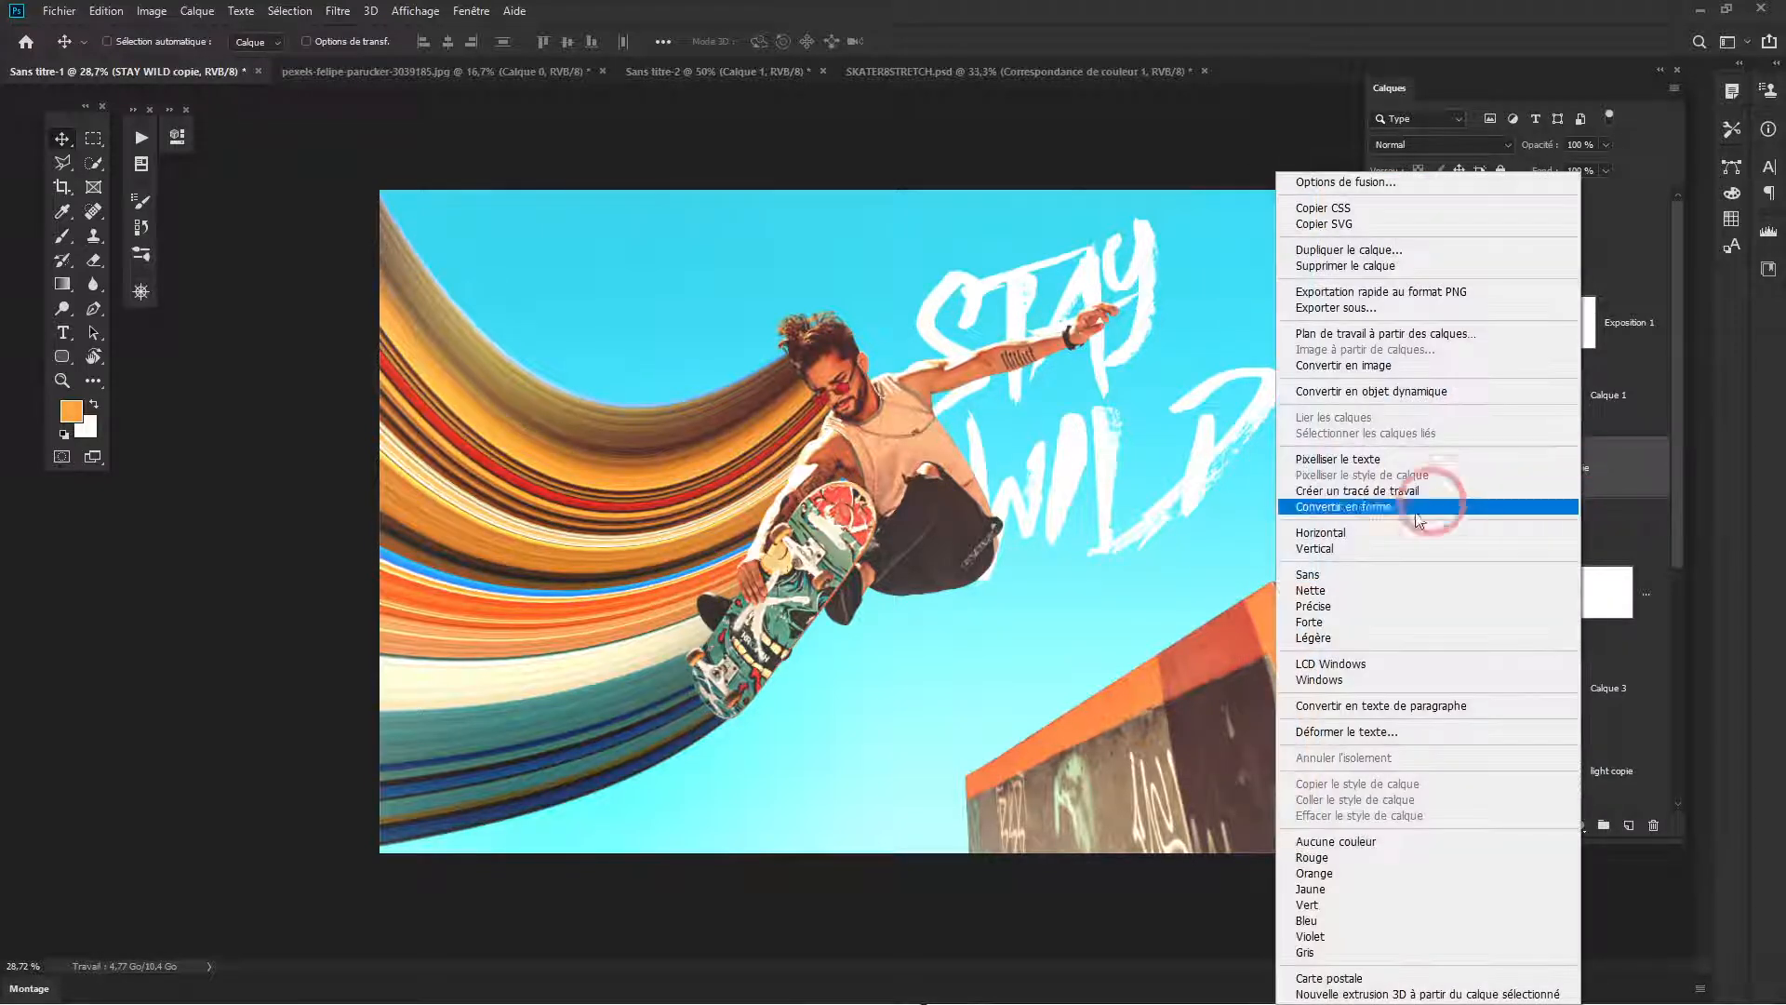
click(1380, 459)
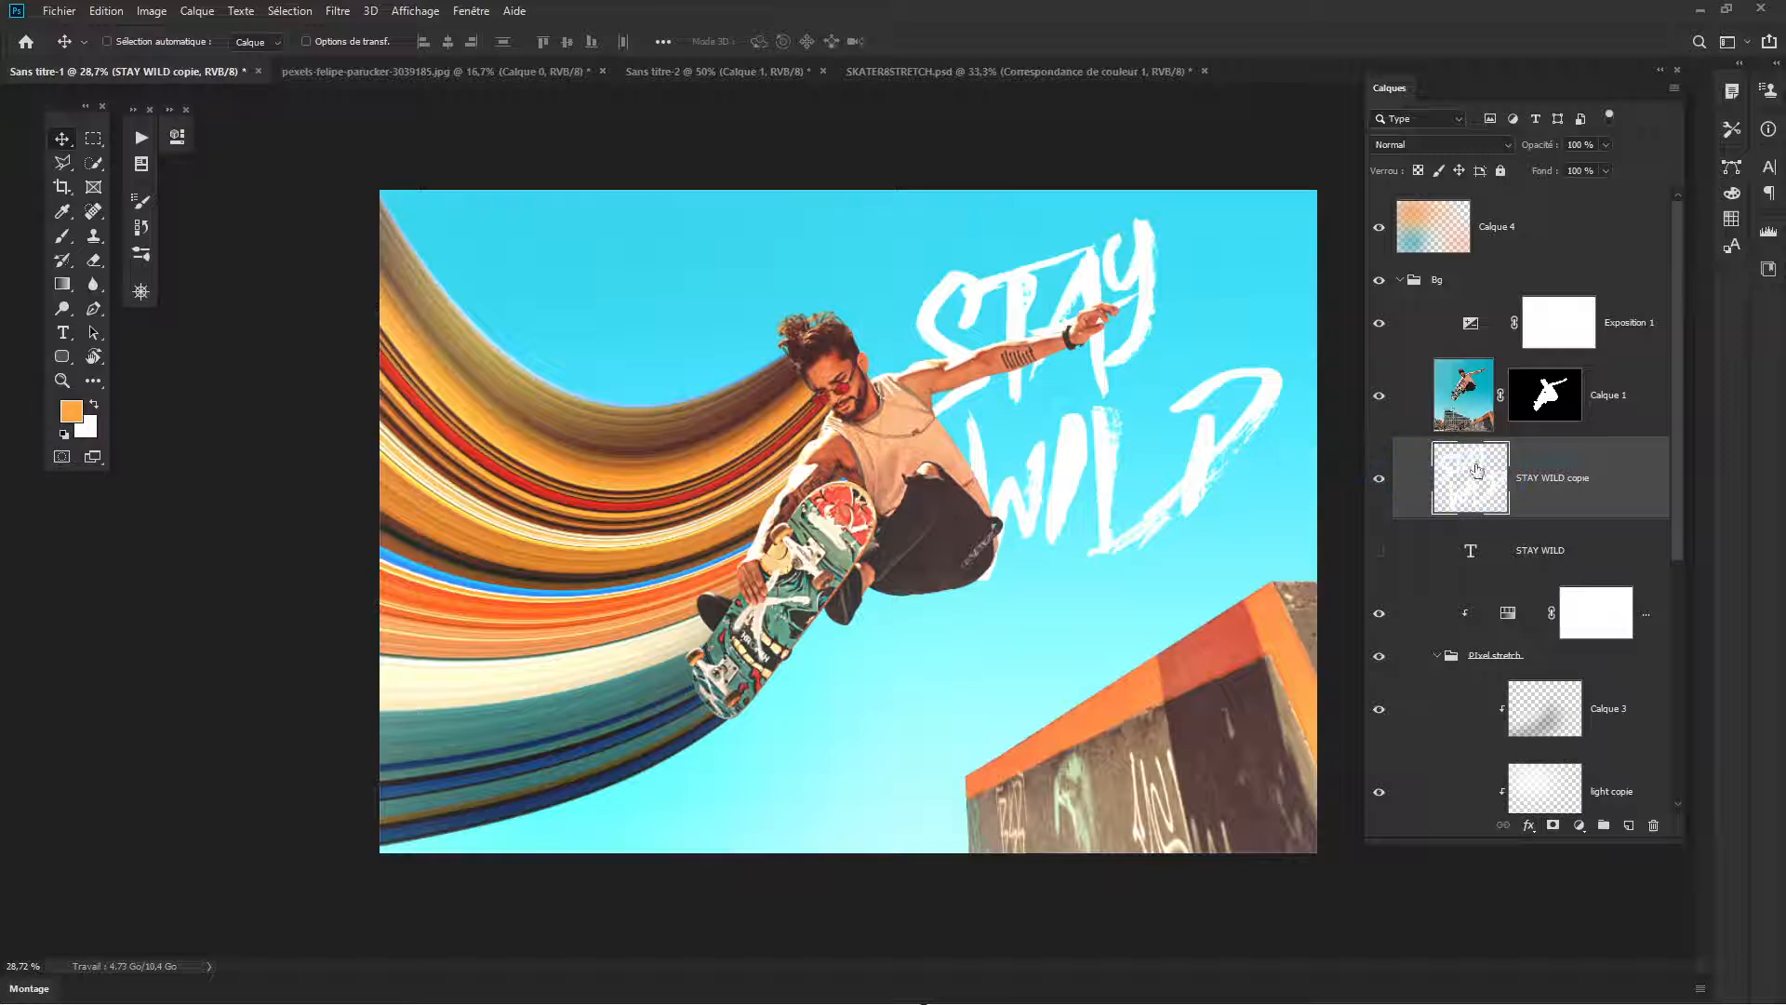
key(l)
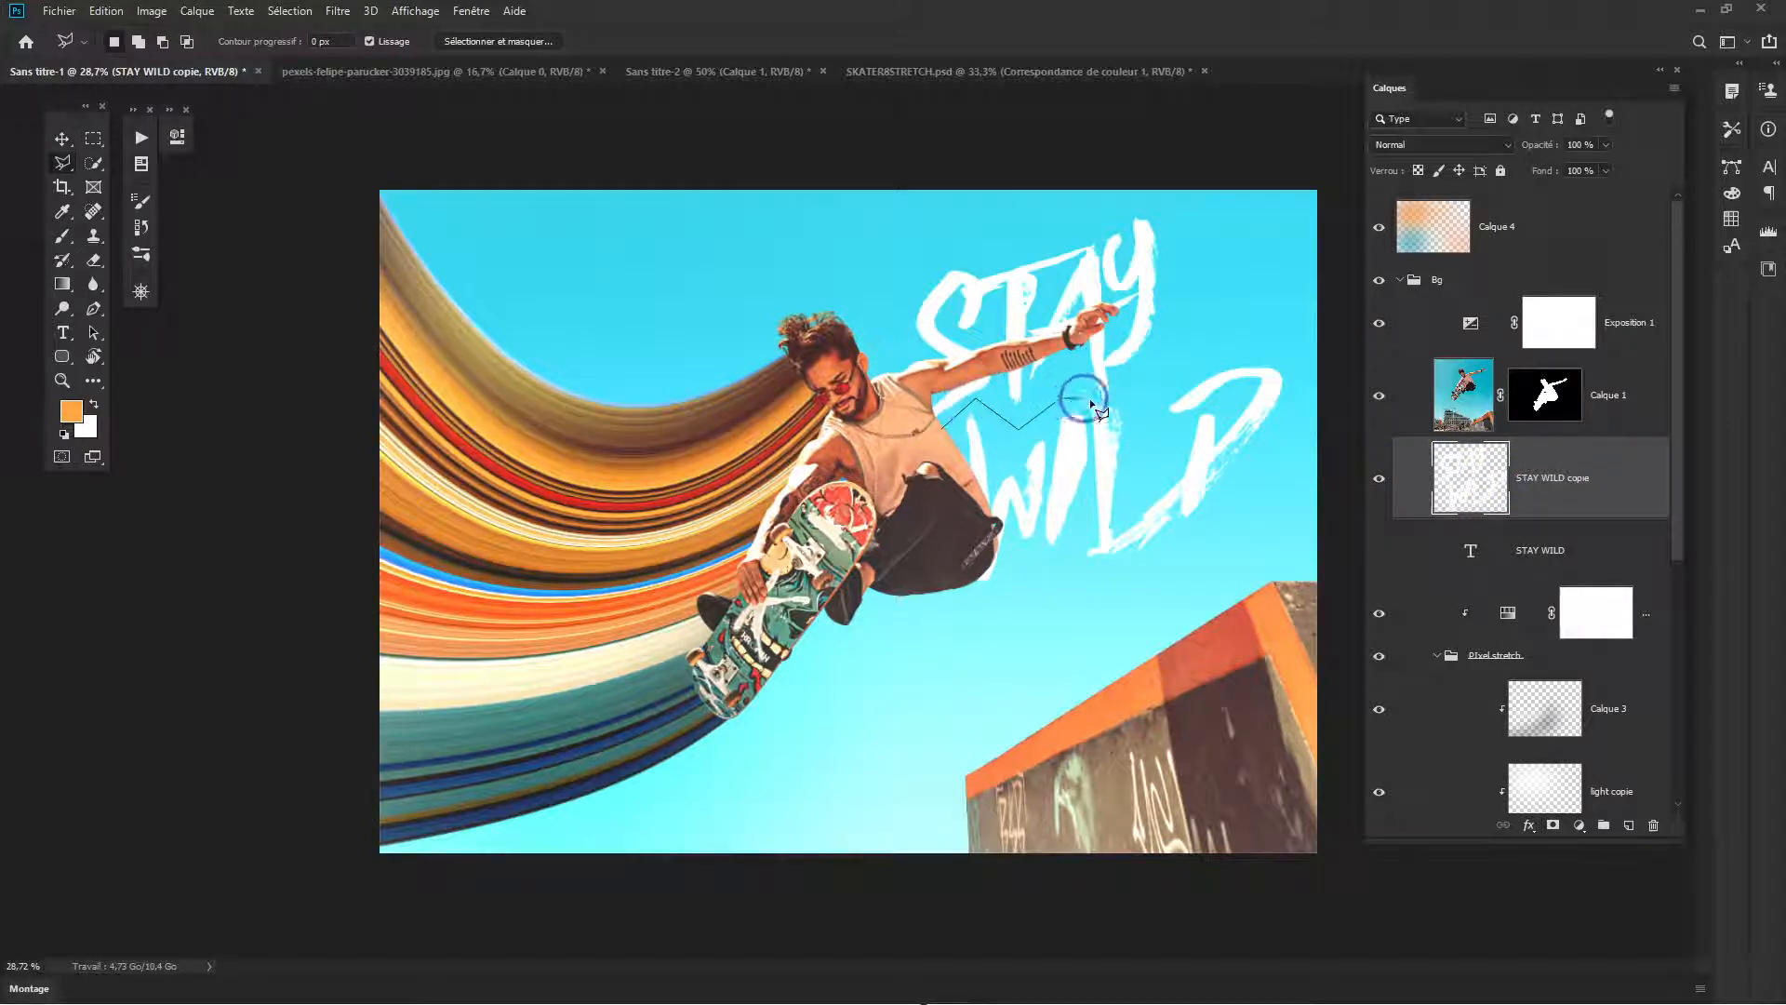
click(1112, 399)
click(1245, 315)
click(1317, 353)
click(1302, 510)
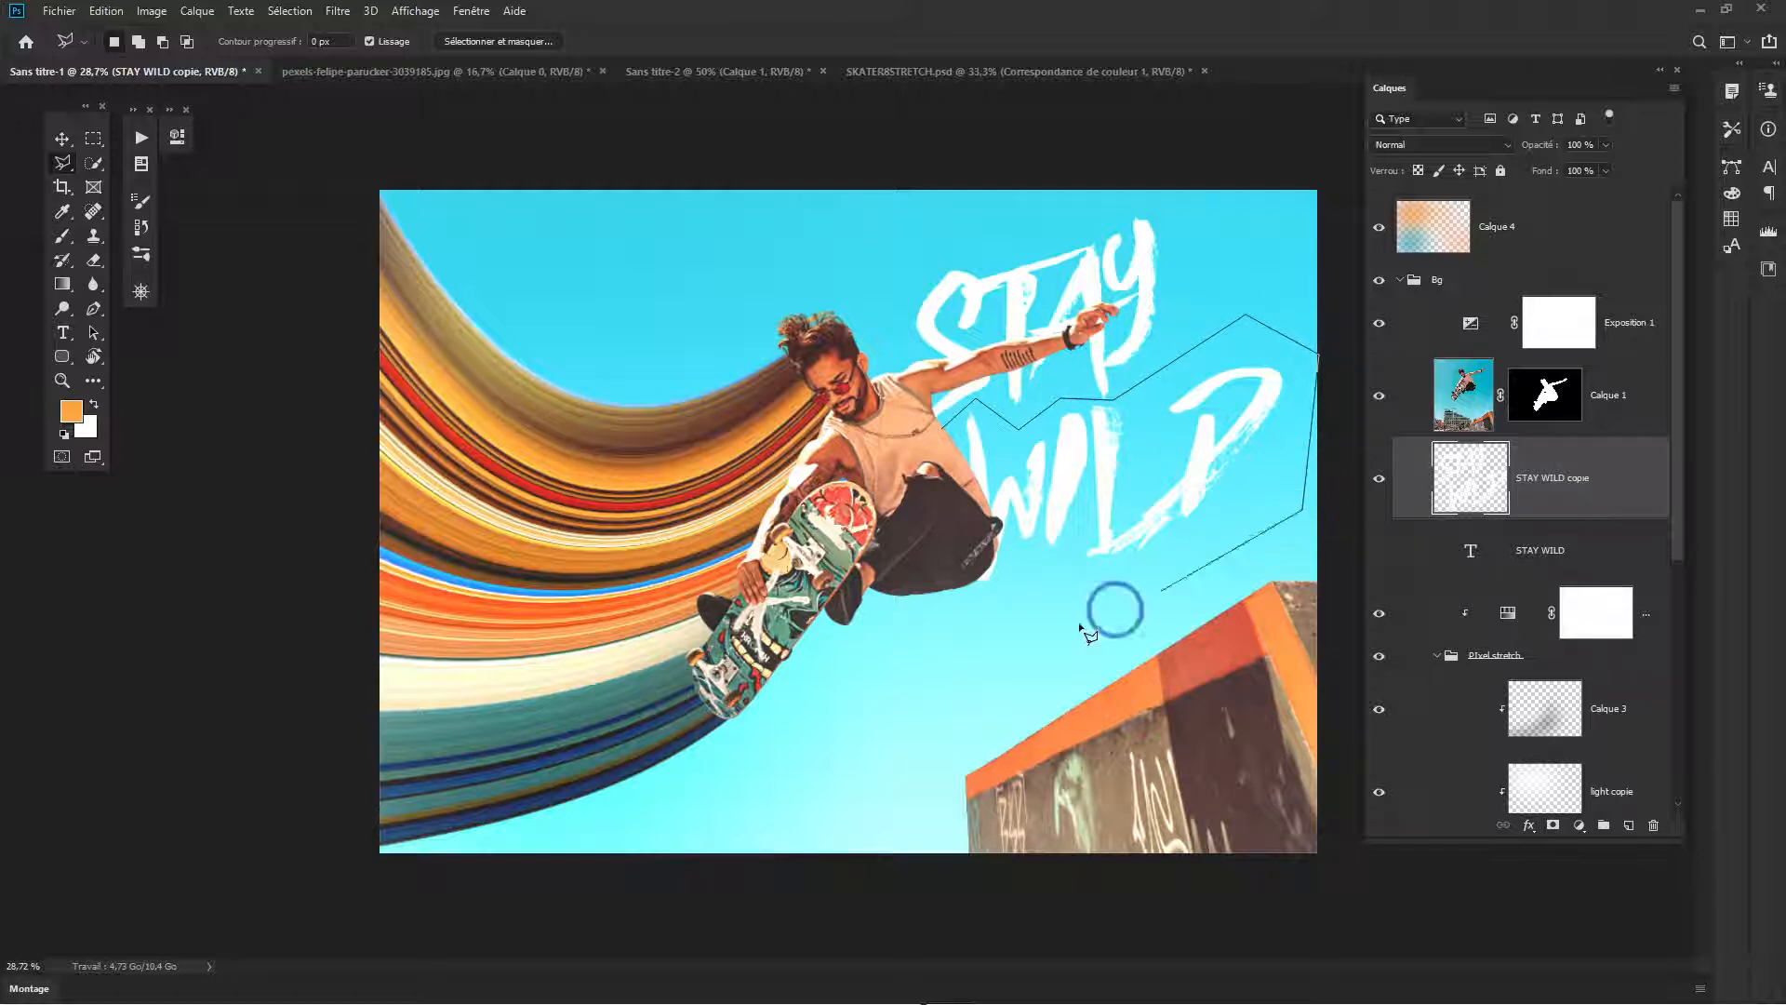
click(1026, 644)
click(849, 660)
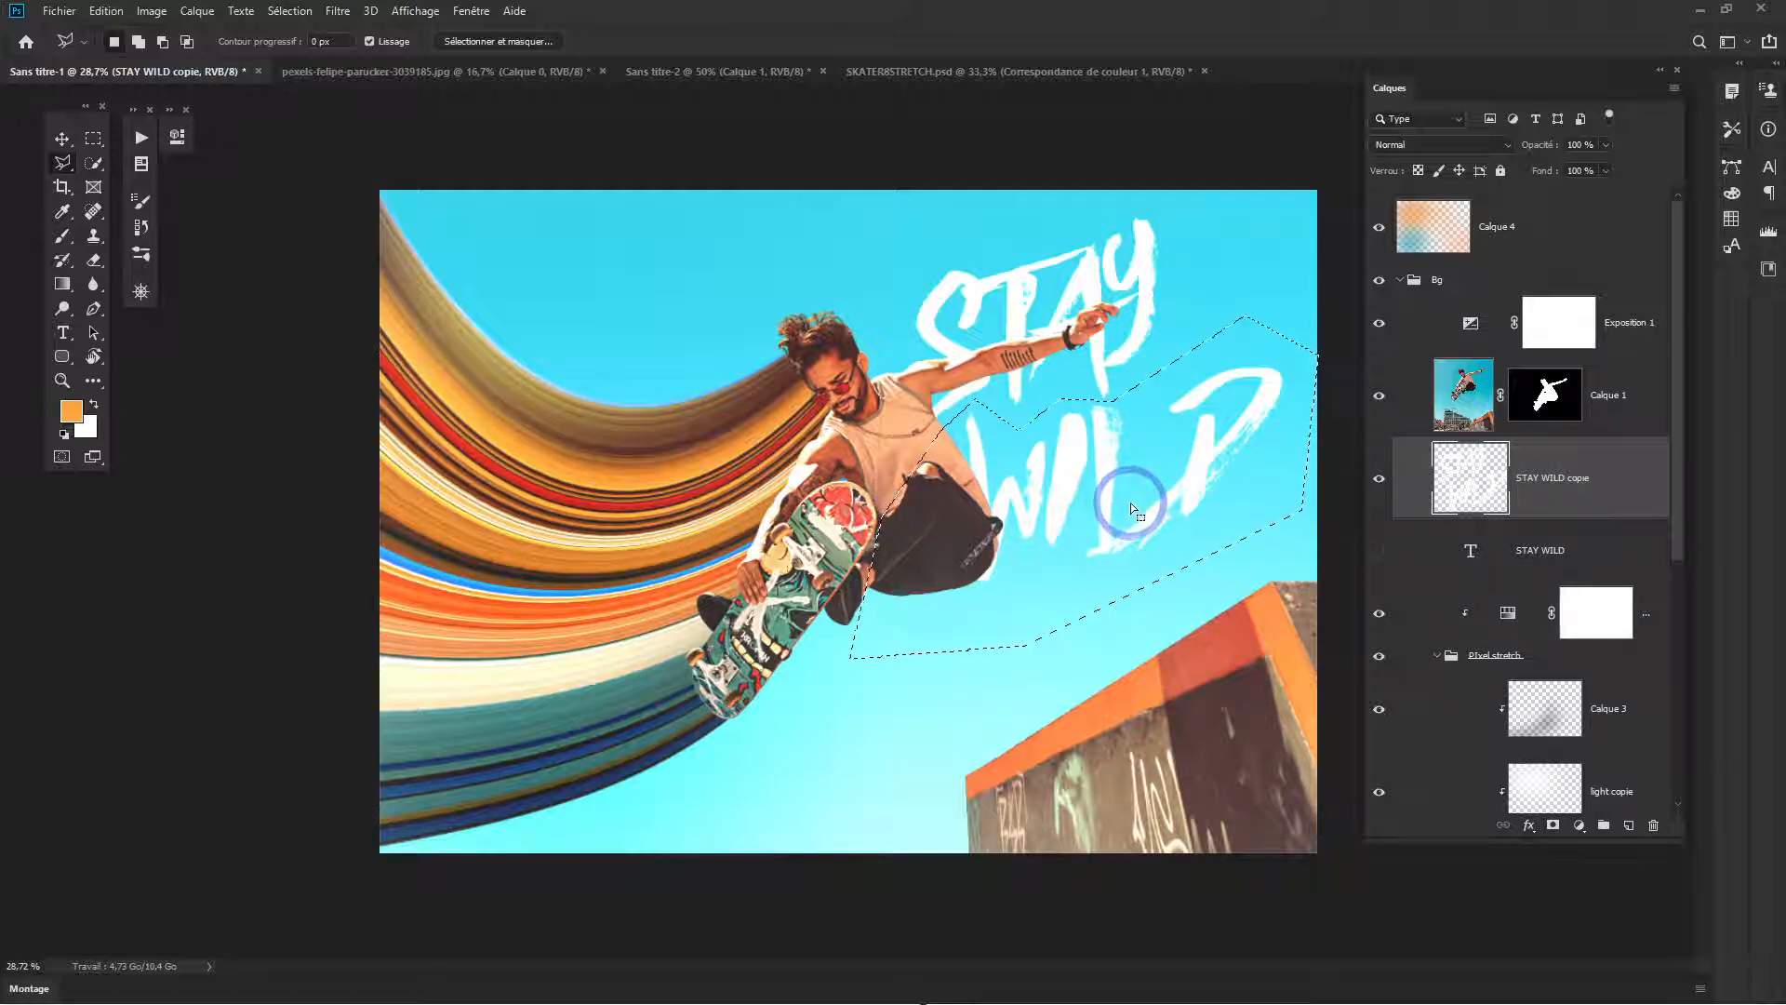
- Cut the word WILD from the rasterized copy, paste it onto its own layer and place it beneath STAY
key(ctrl+x)
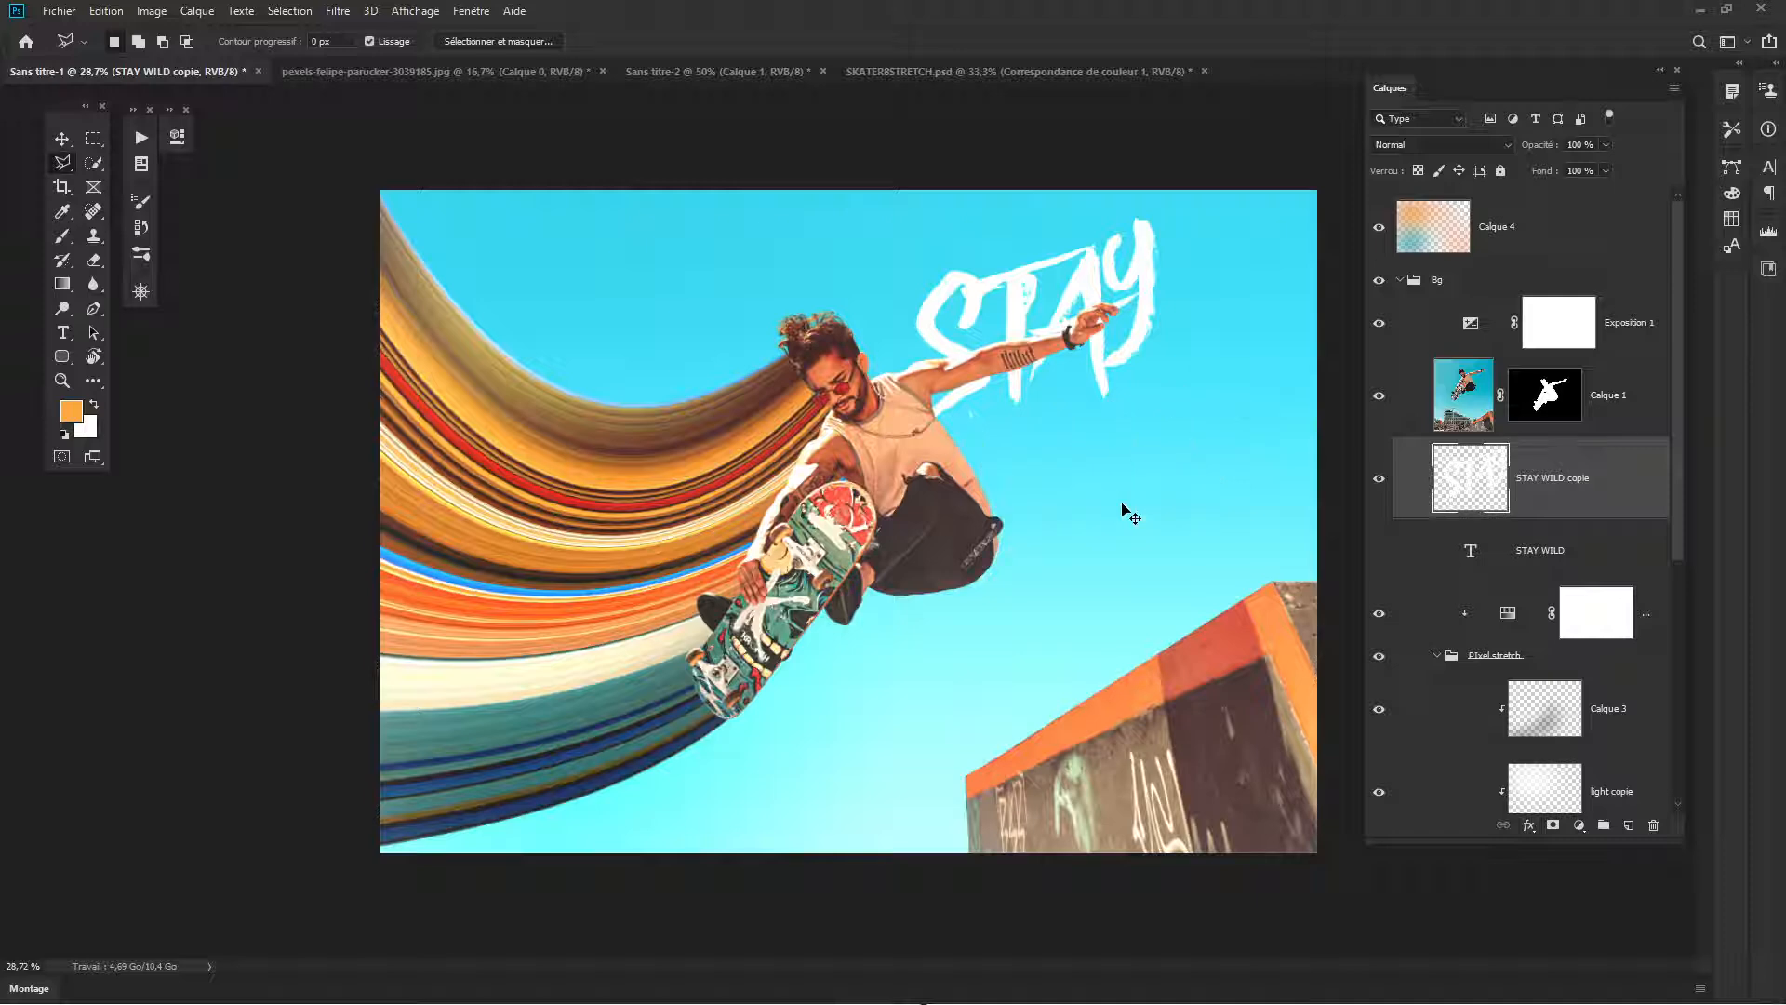
key(ctrl+v)
key(v)
mouse_move(972, 460)
mouse_down()
mouse_move(1208, 438)
mouse_move(1241, 406)
mouse_move(1199, 432)
mouse_move(1141, 424)
mouse_move(1184, 456)
mouse_move(1187, 435)
mouse_move(1182, 456)
mouse_up()
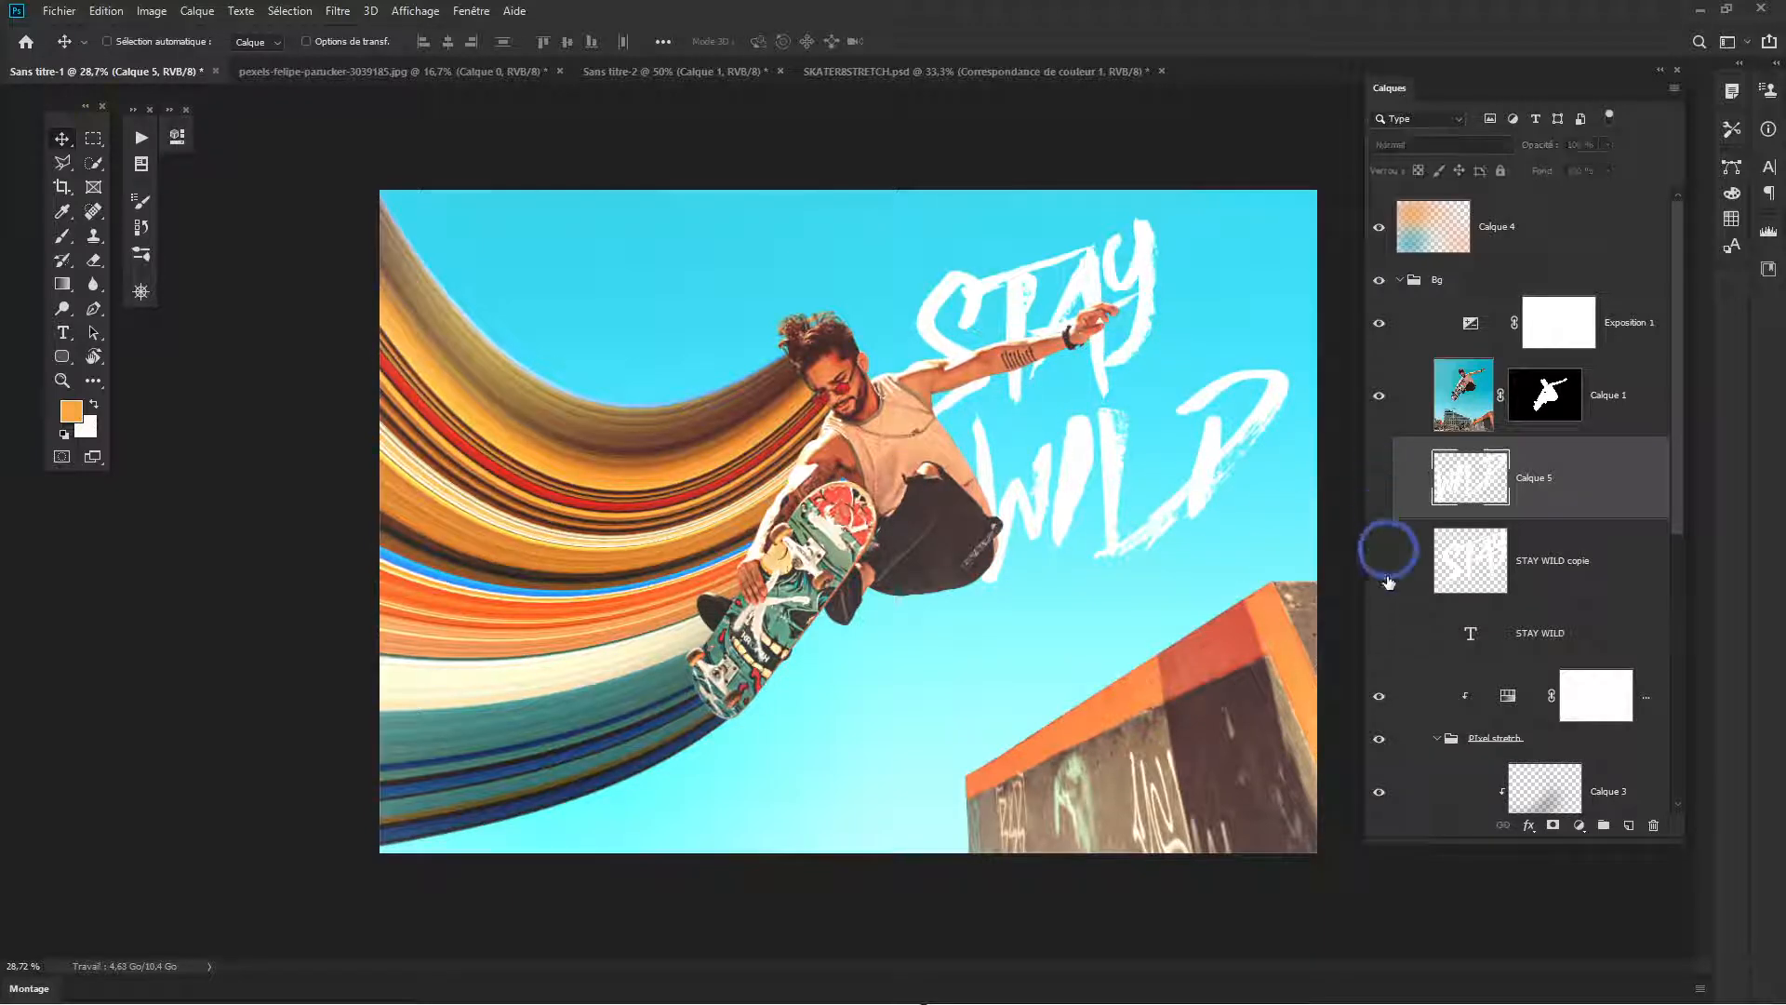
- Show the original STAY WILD text layer along with both rasterized word layers
click(1381, 560)
click(1379, 633)
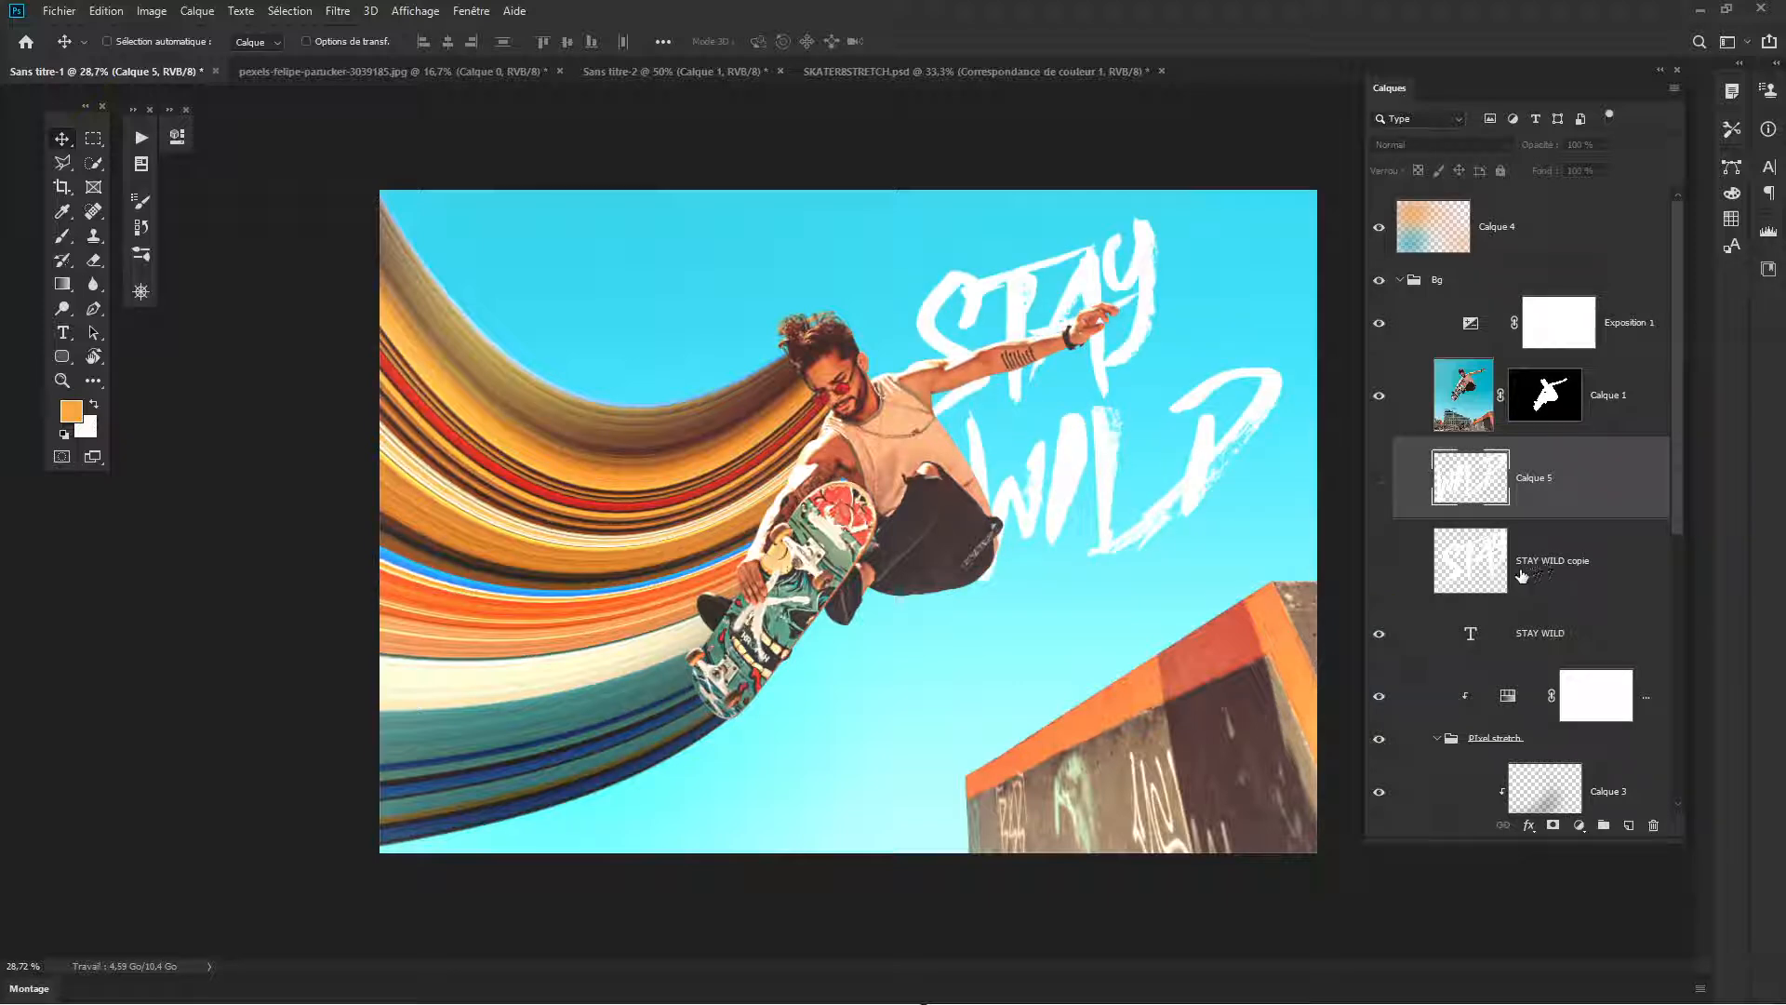
click(1377, 563)
click(1375, 484)
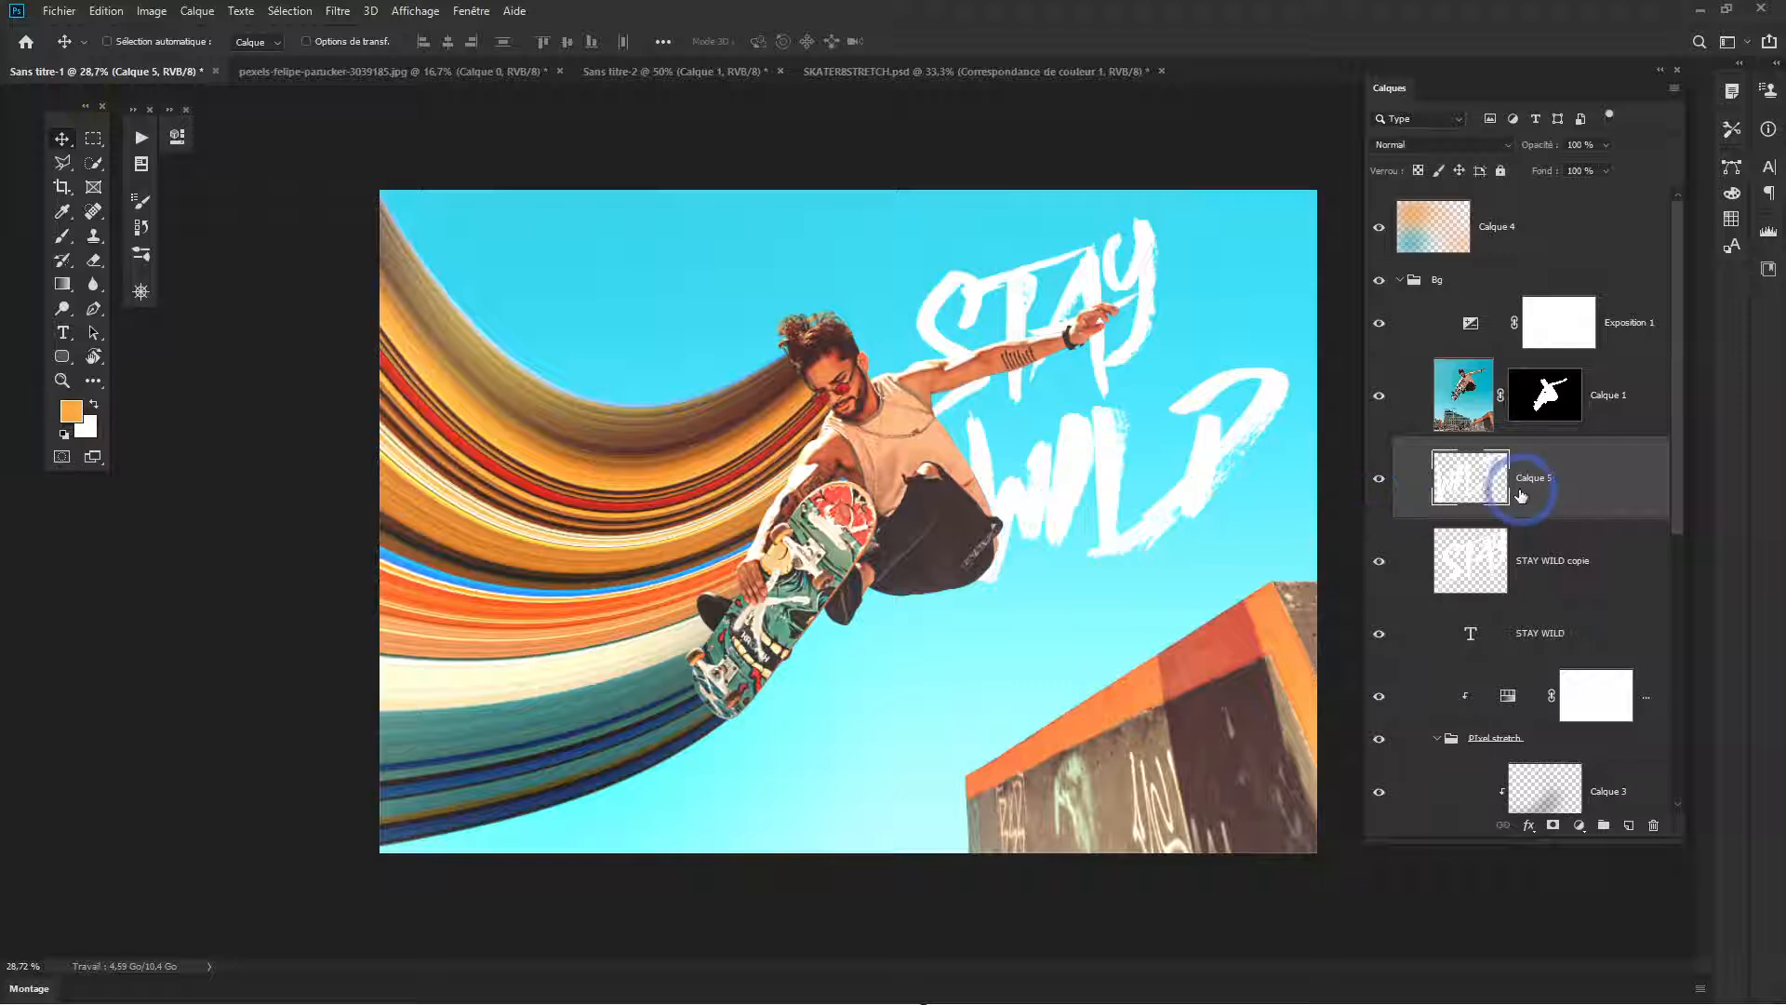
- Delete the two rasterized word layers and shift the original STAY WILD text slightly up and to the right
click(1563, 561)
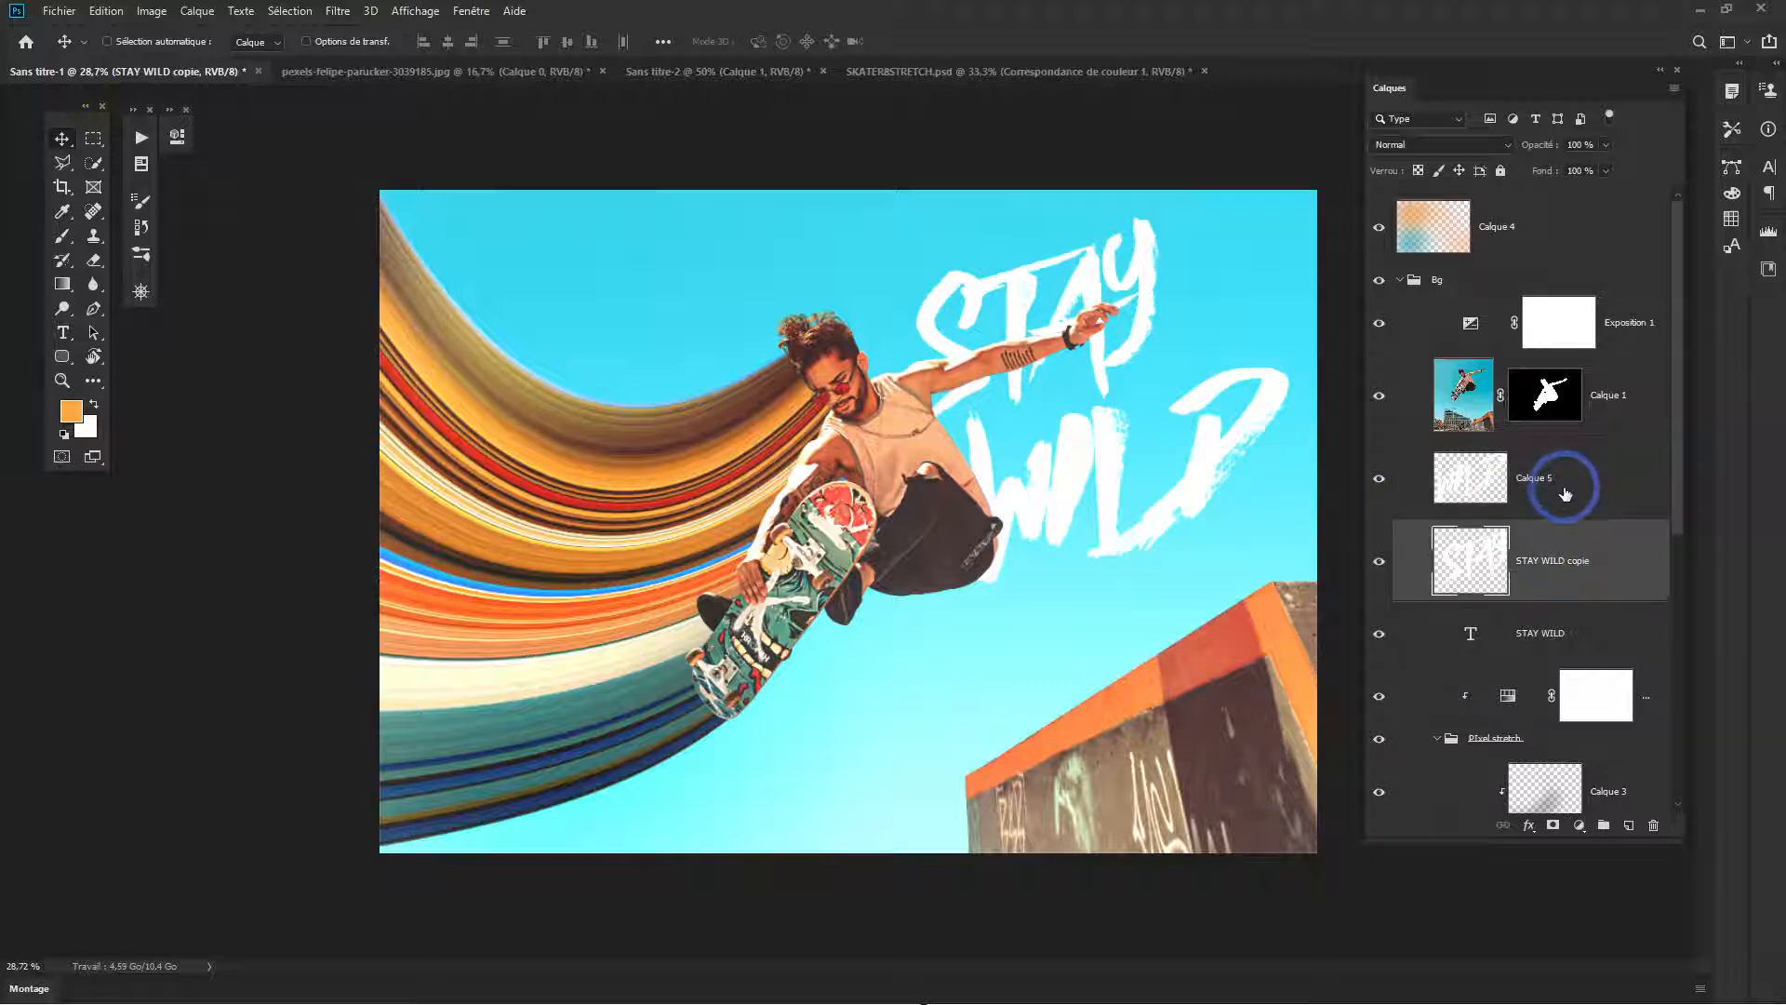
shift+click(1533, 493)
key(Delete)
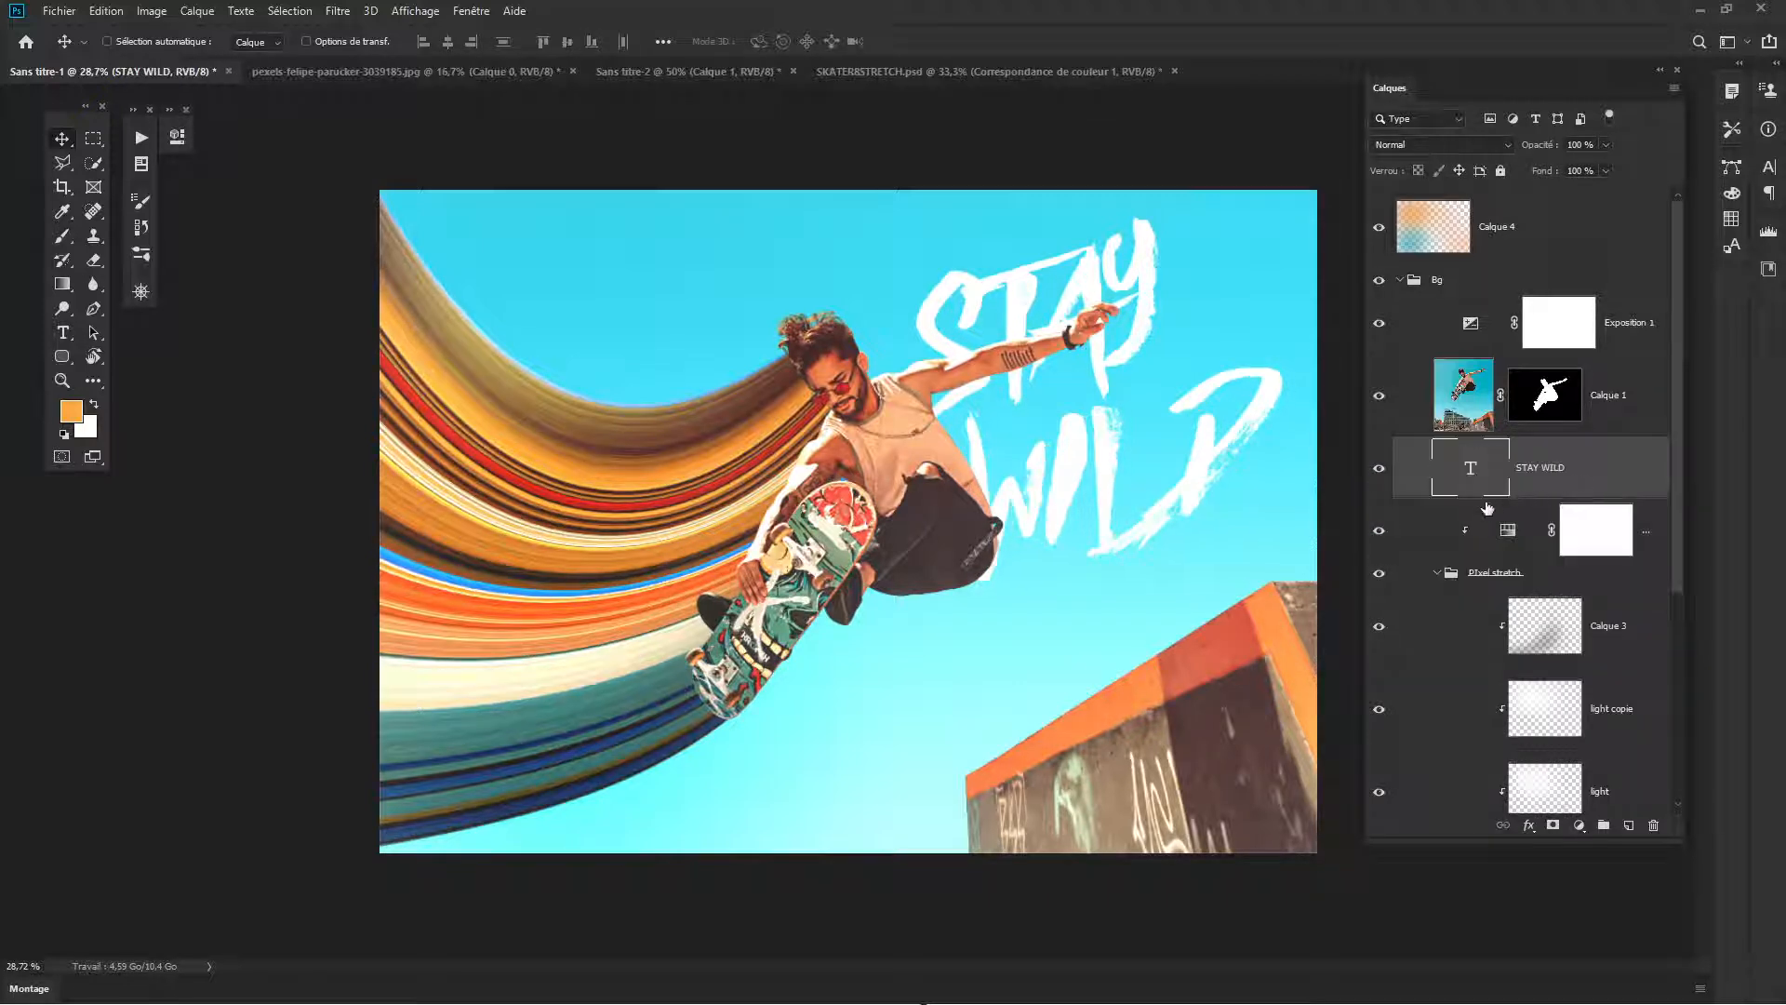
mouse_move(1113, 434)
mouse_down()
mouse_move(1125, 411)
mouse_move(1124, 430)
mouse_up()
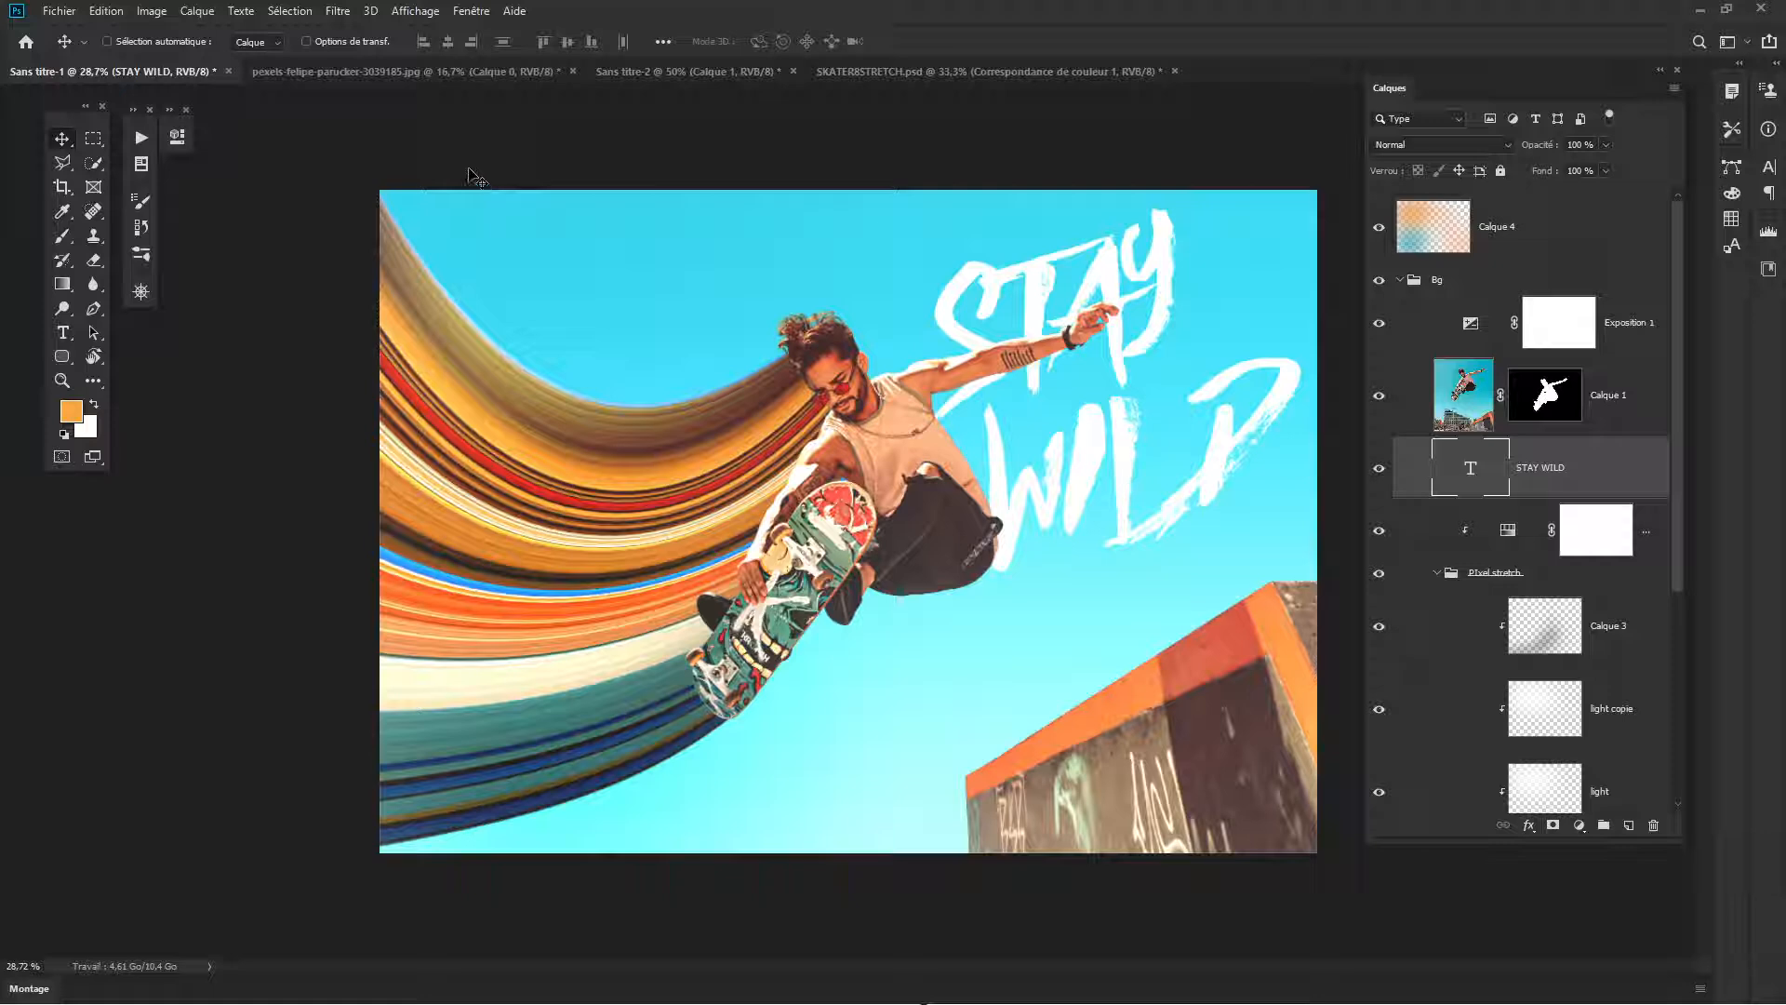
- Import the Encre.abr brush set from the source folder
click(140, 263)
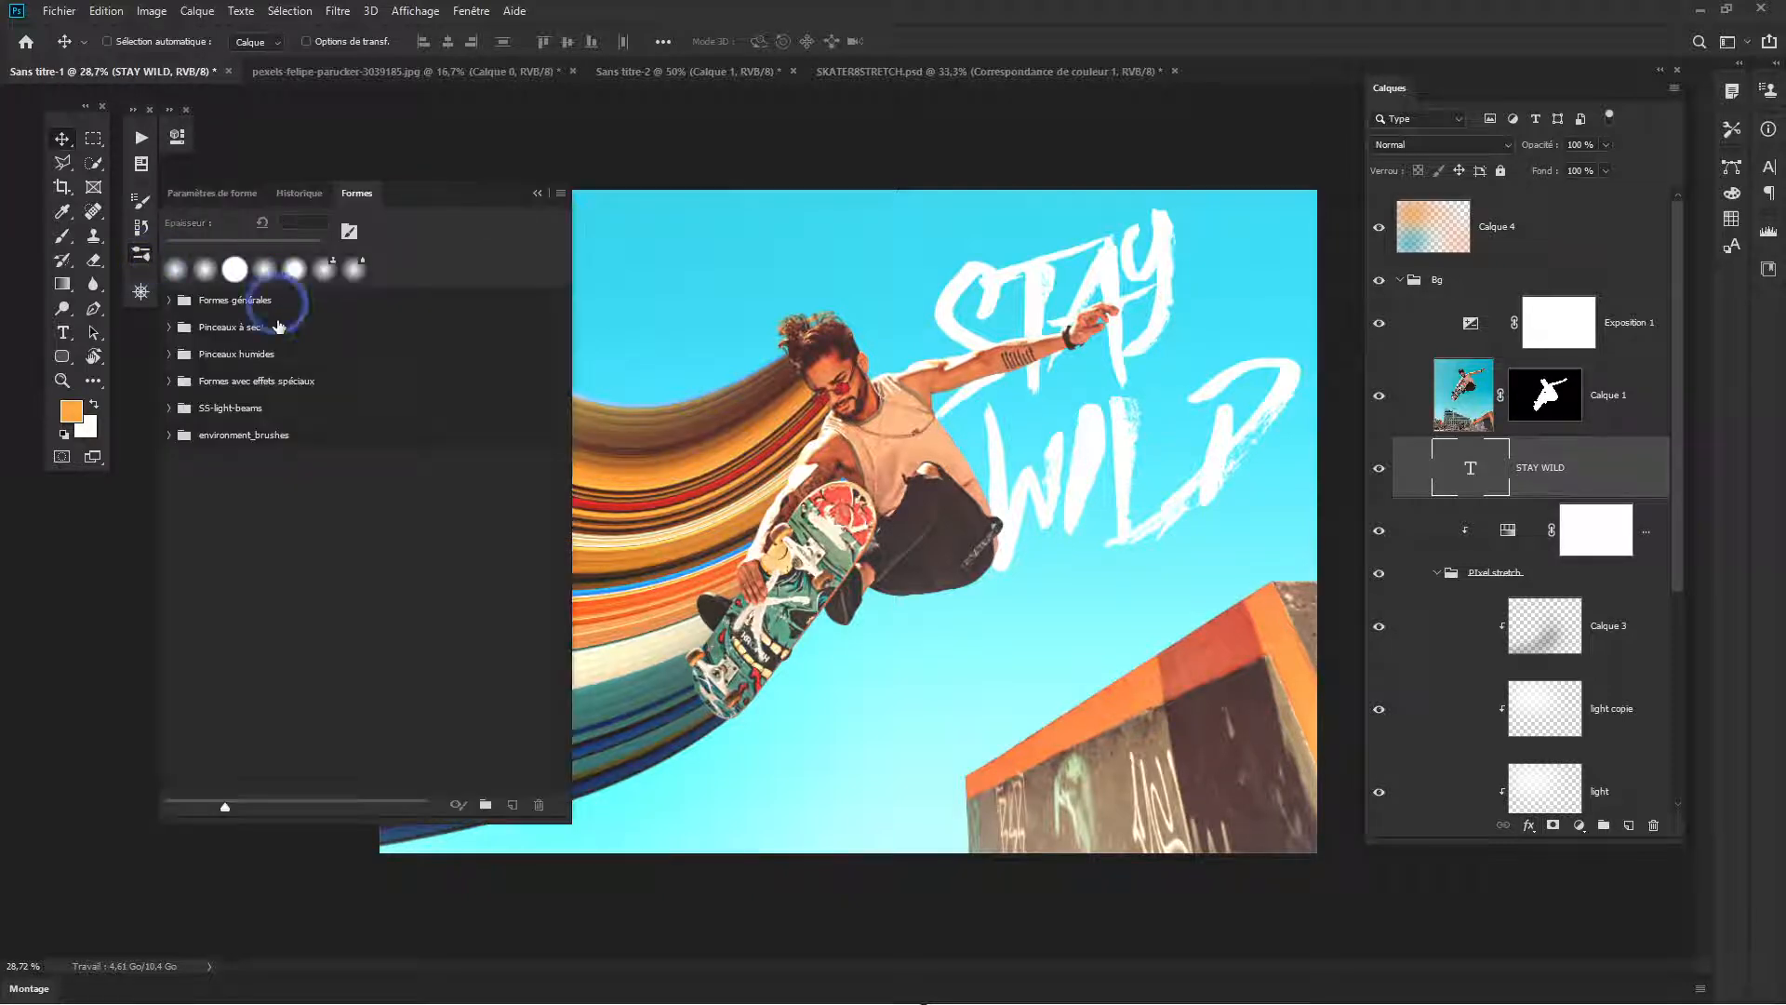
click(561, 195)
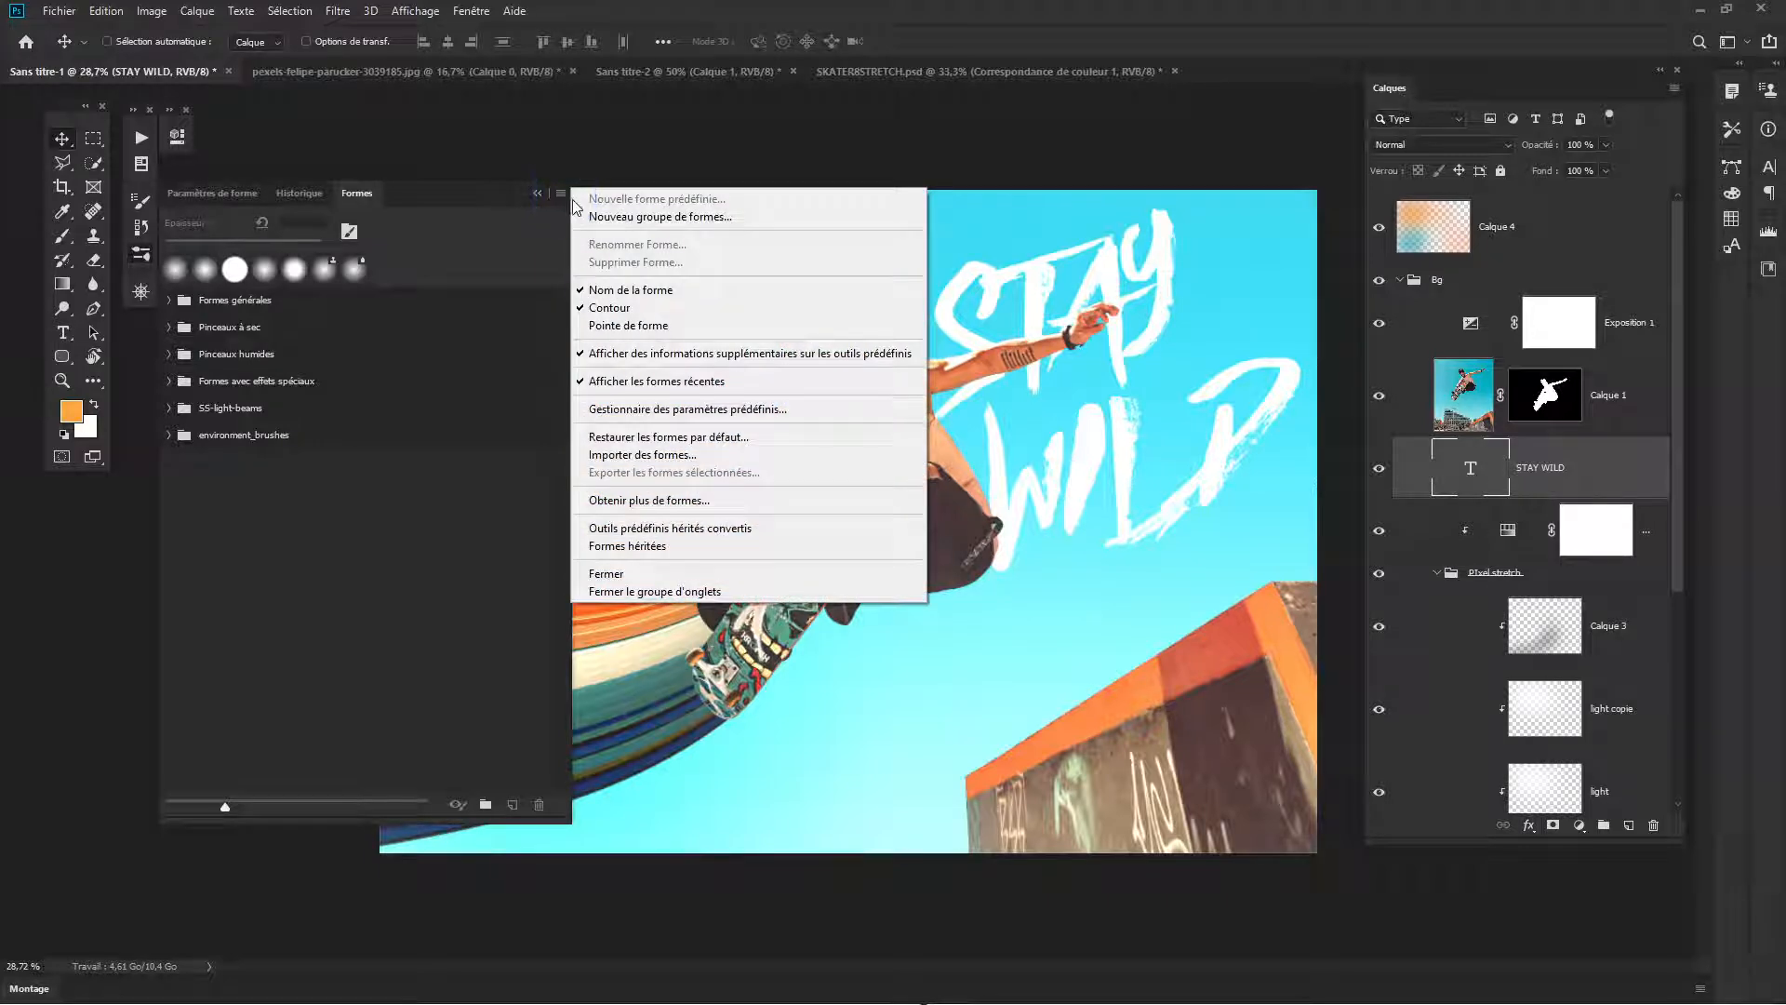
click(649, 456)
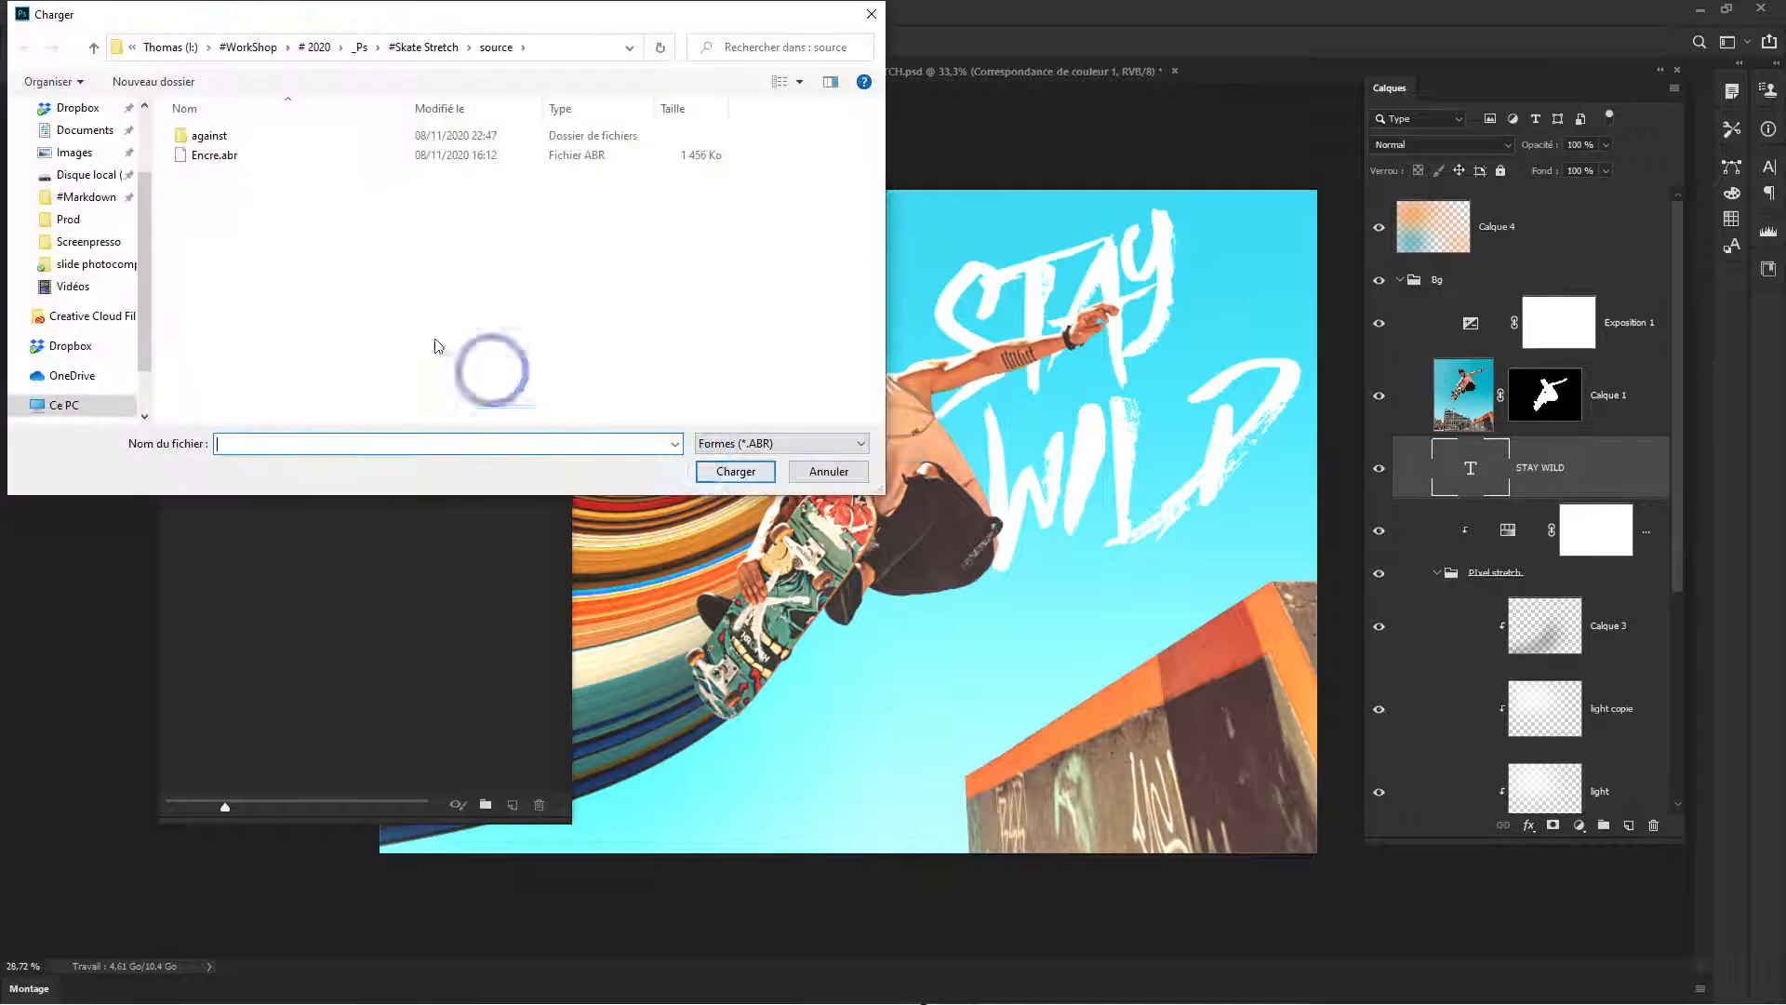
click(251, 162)
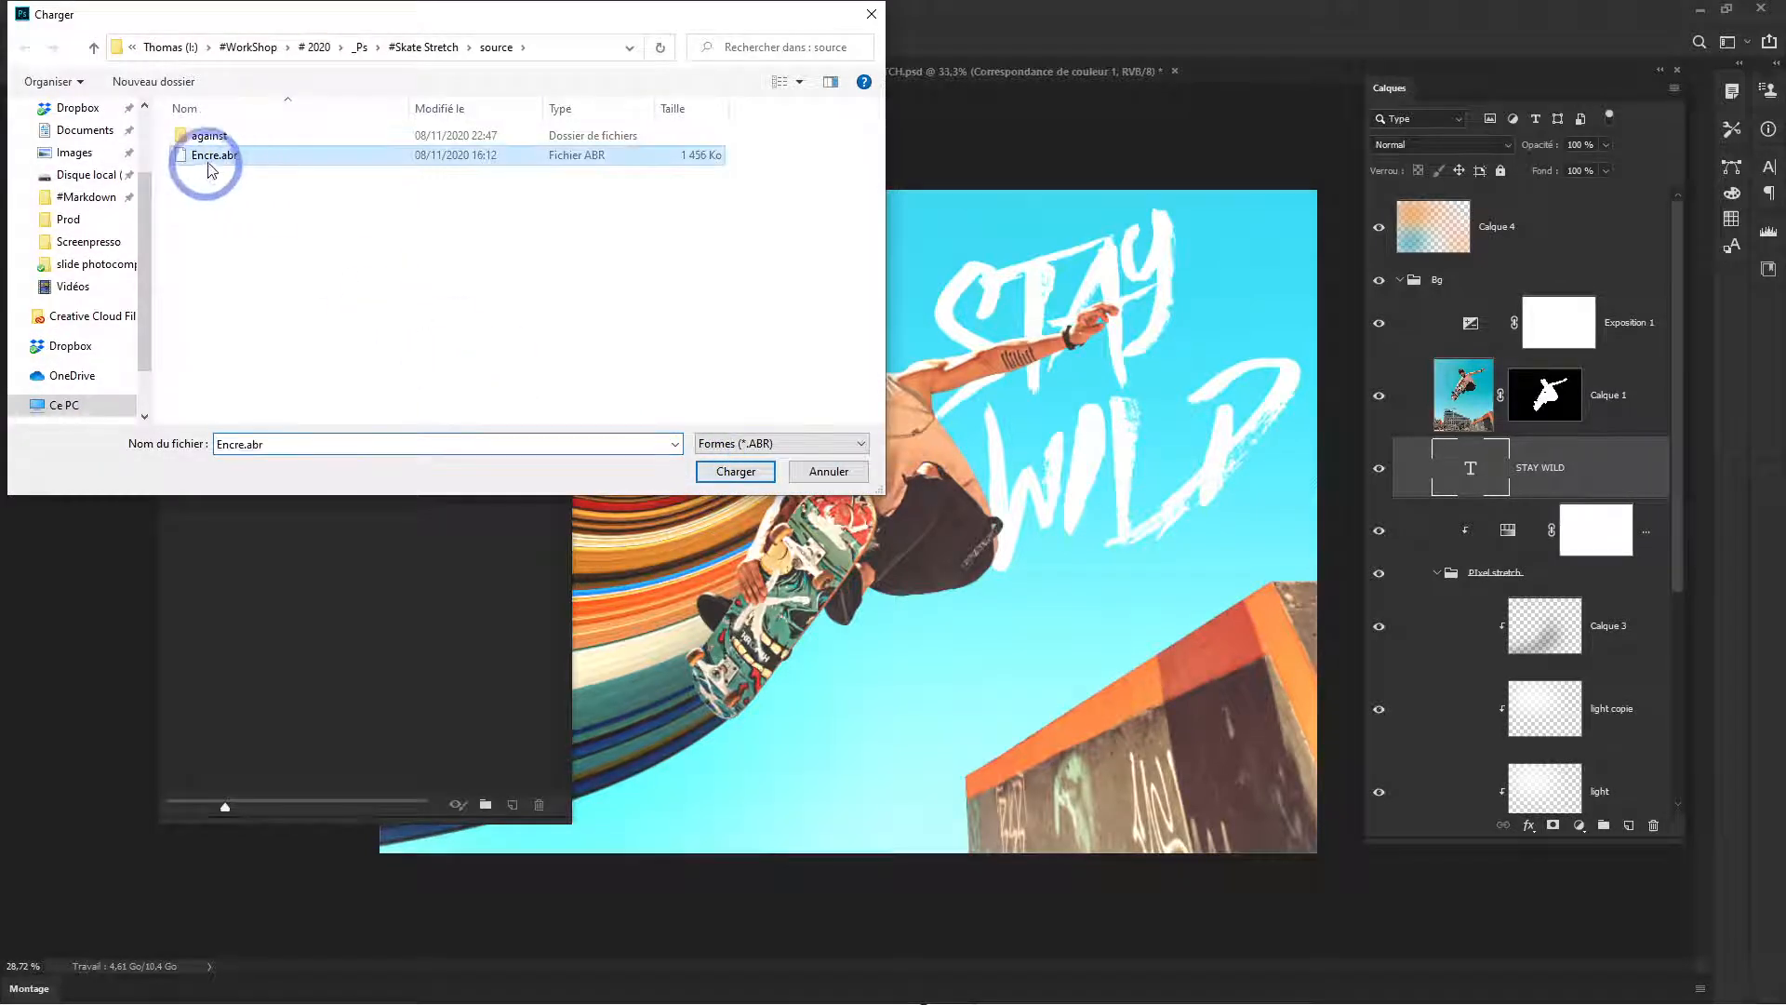
click(734, 471)
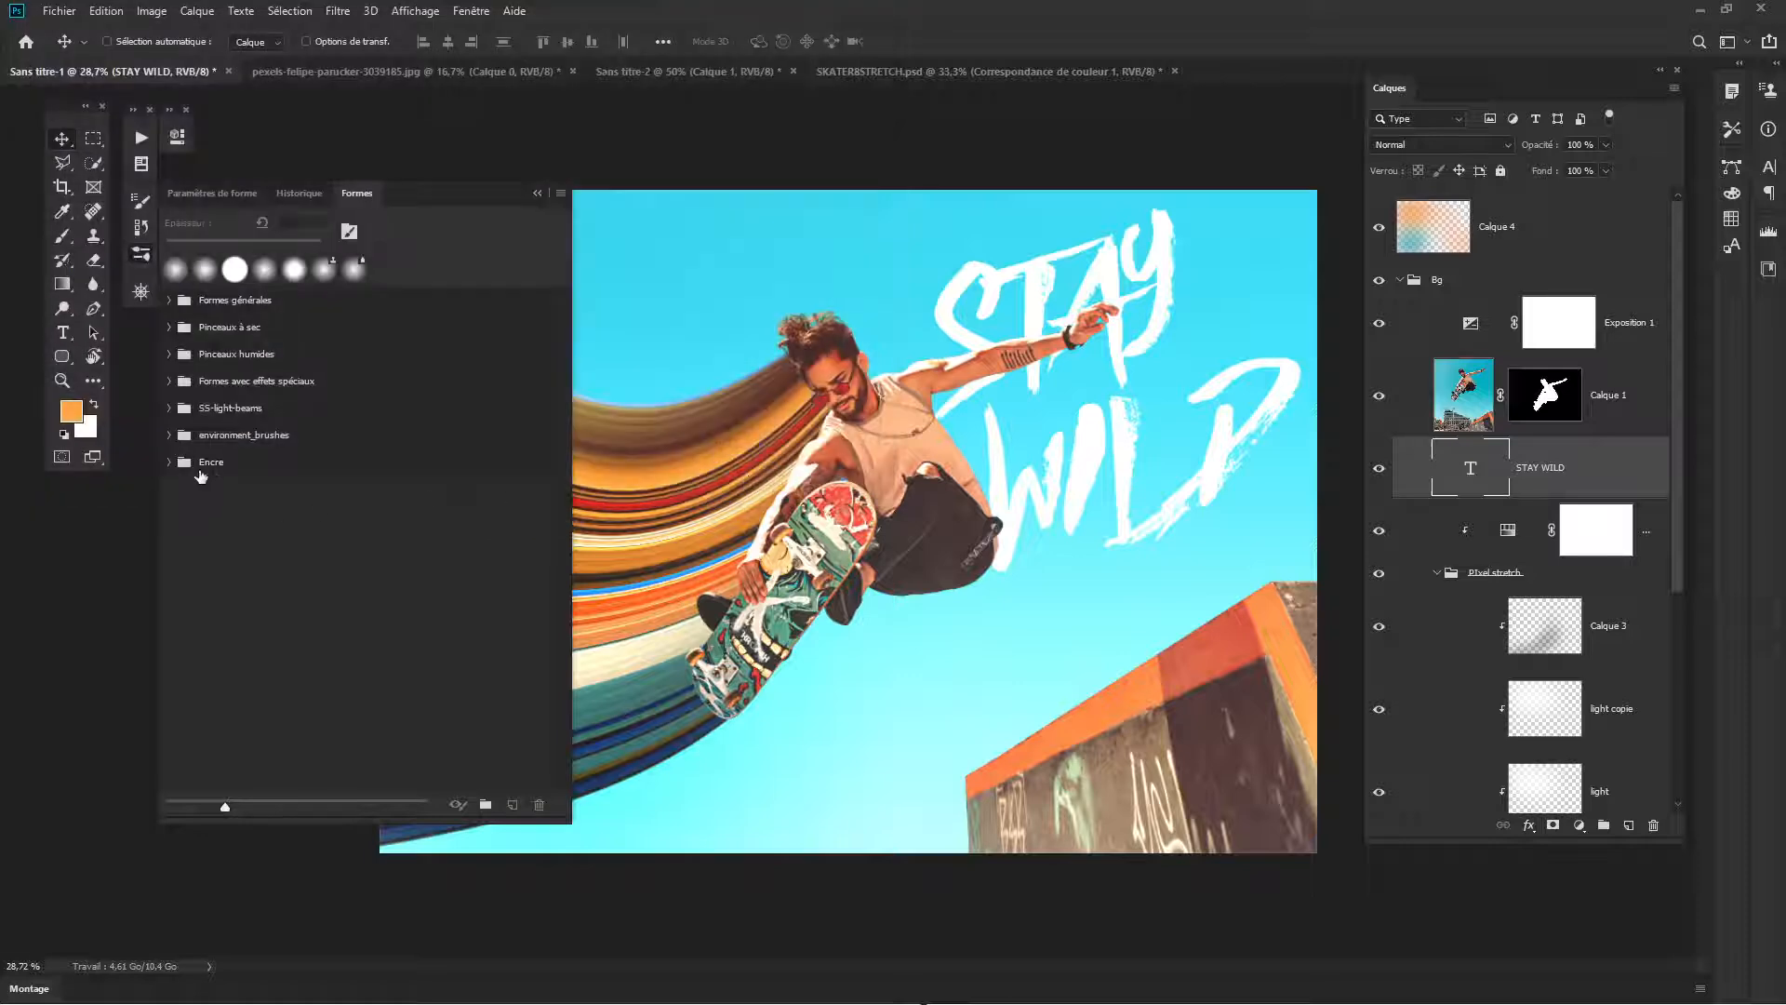
- Choose the Ink brush from the imported Encre set and create a new layer above the STAY WILD text
click(217, 491)
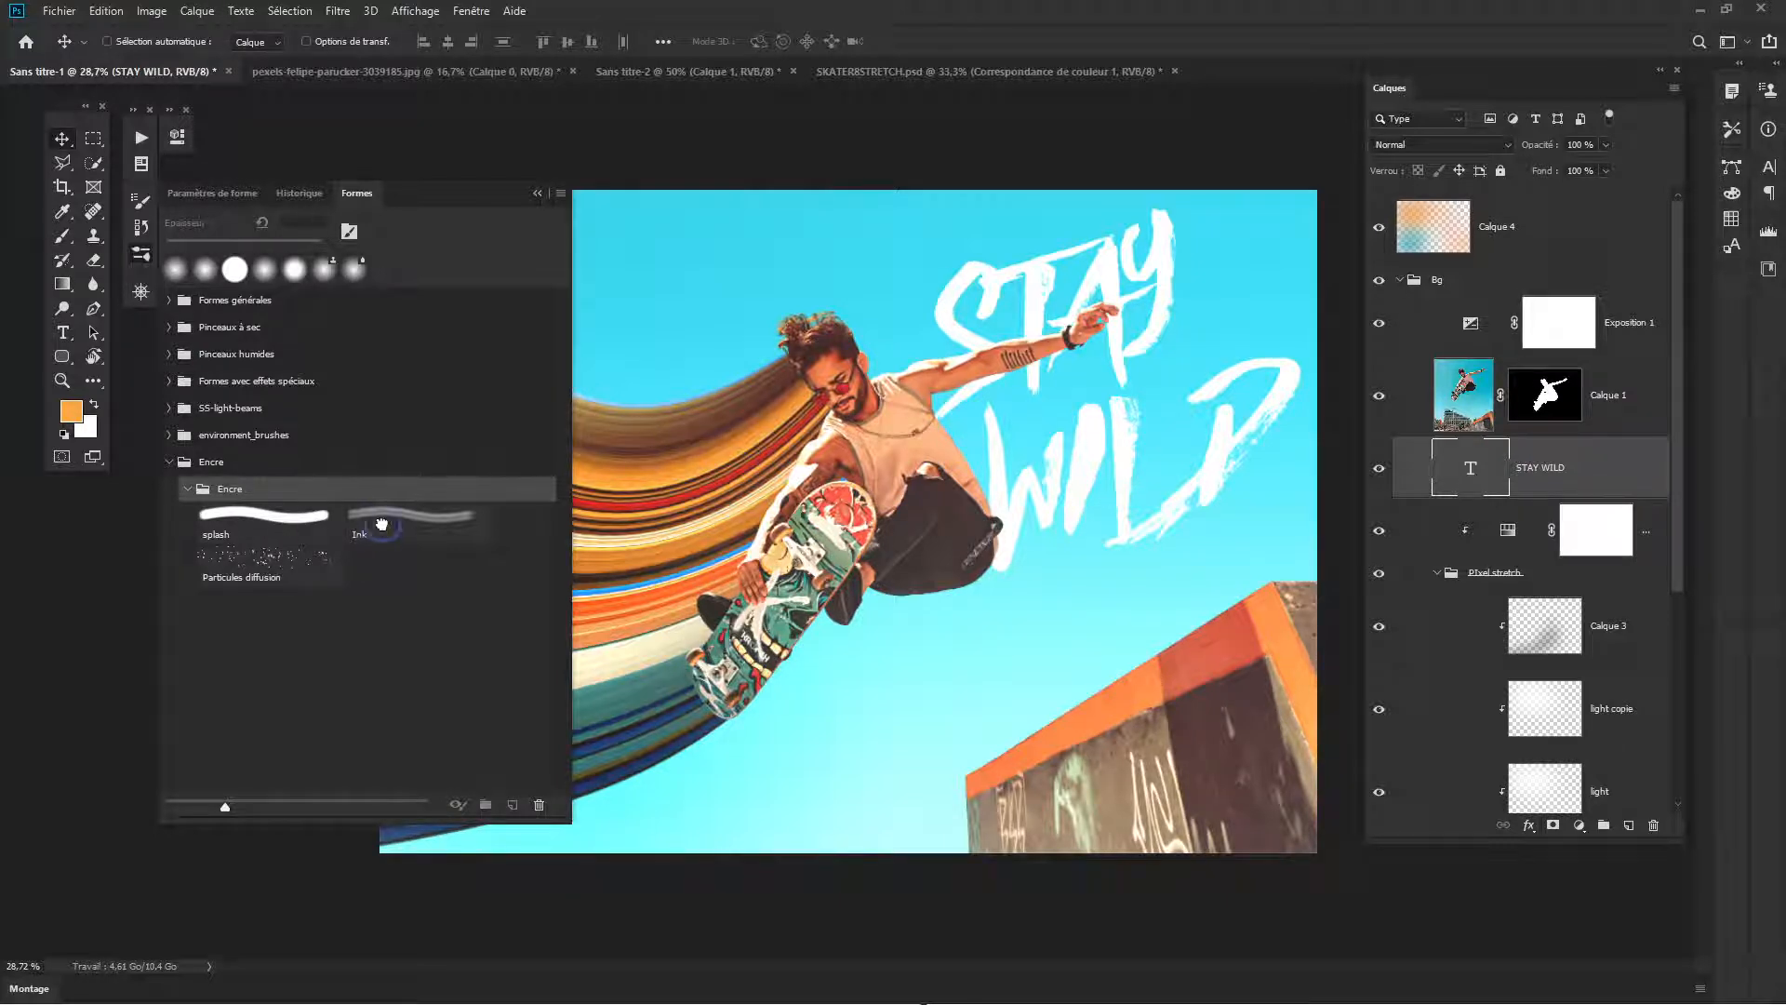
click(398, 535)
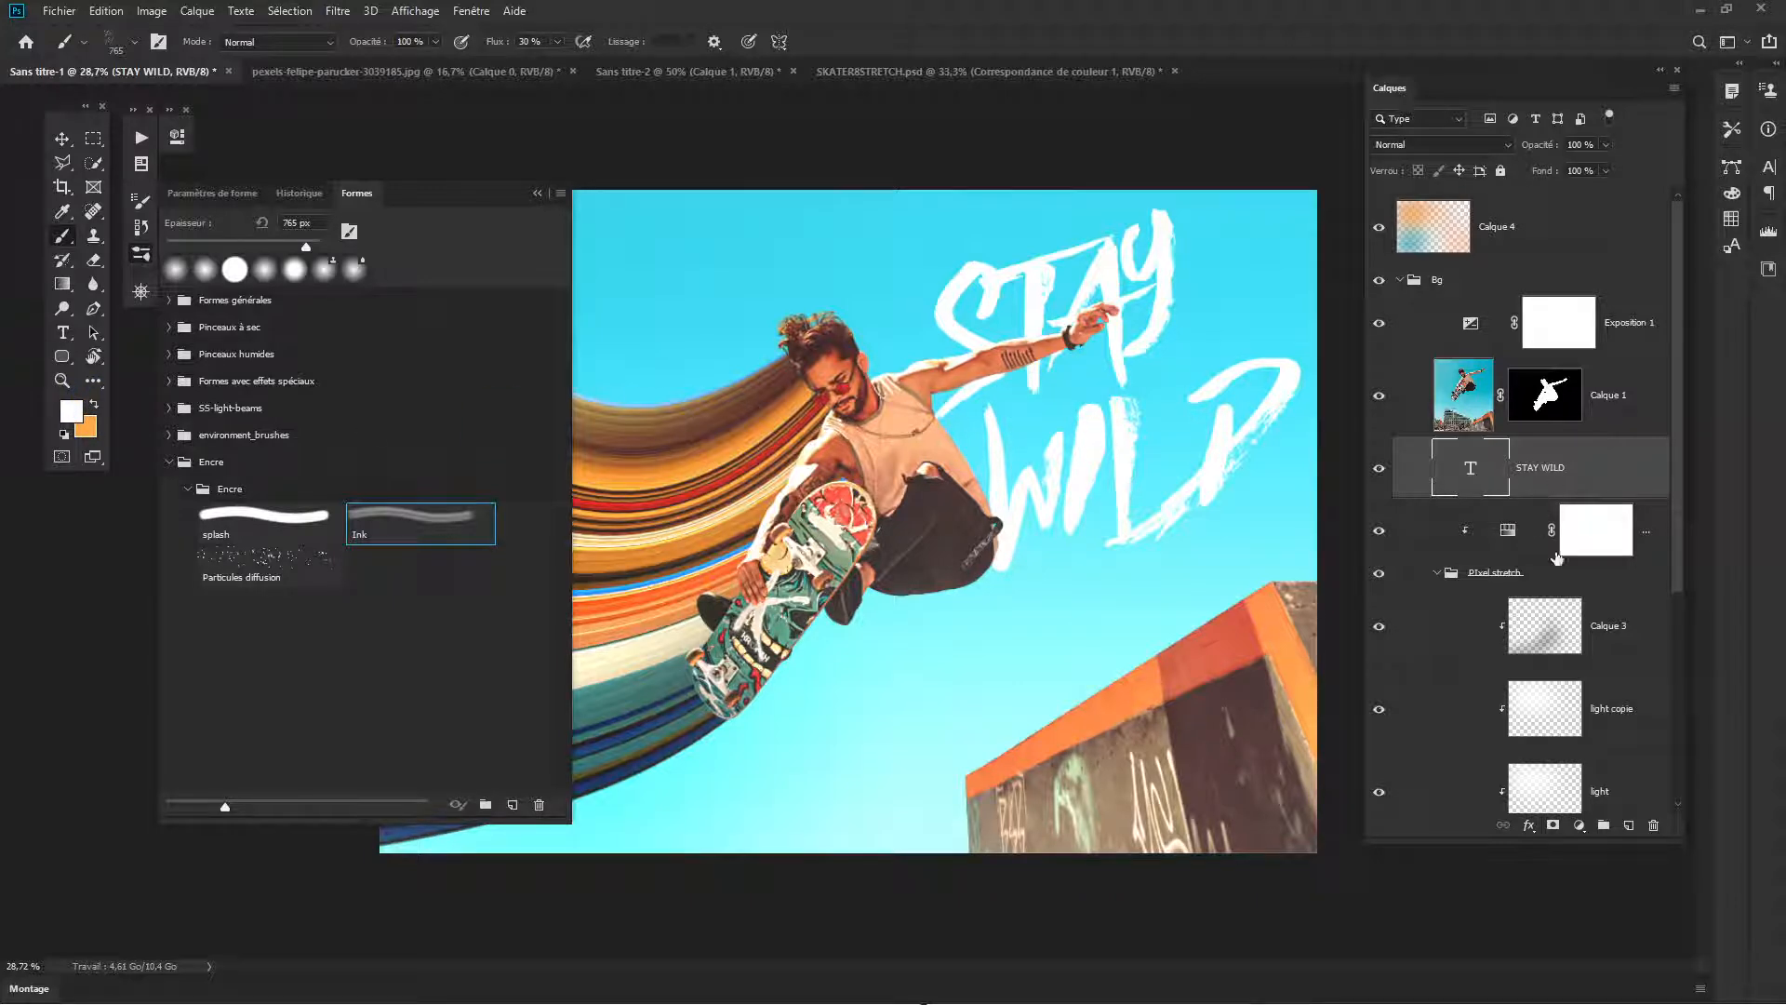
click(1623, 823)
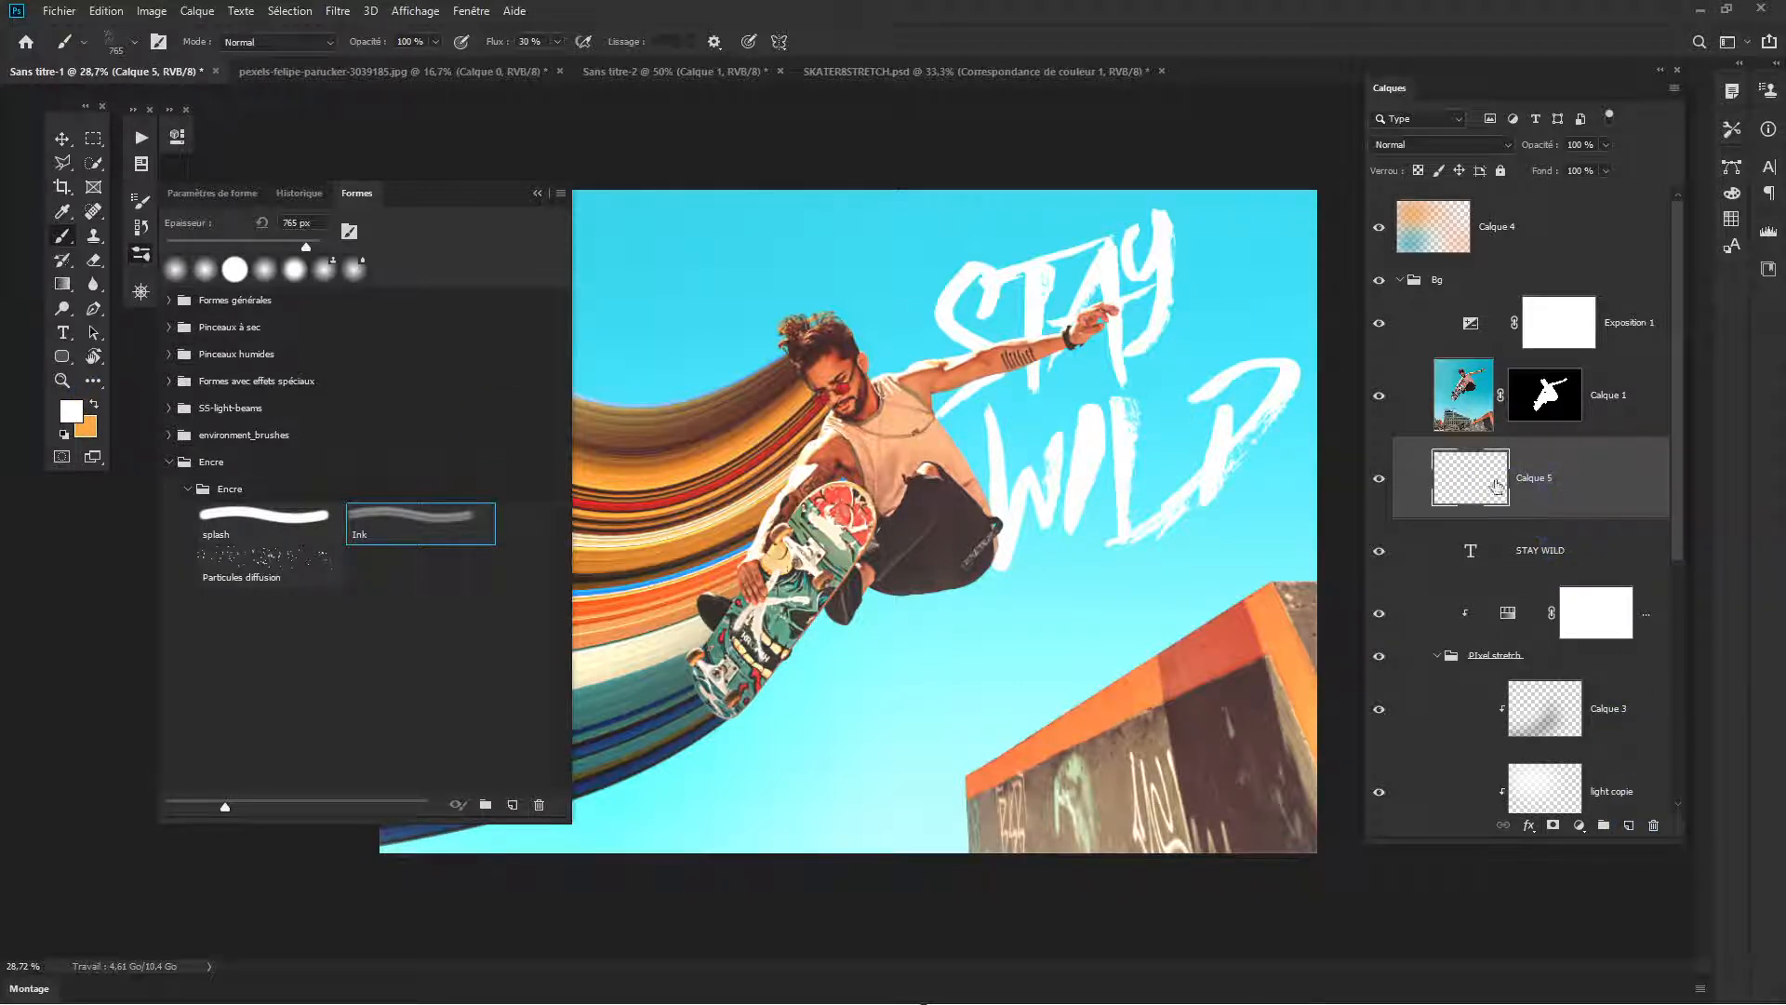
- Reduce the Ink brush size to 479 px, trying splatters near the letter S and undoing them
mouse_move(1057, 362)
mouse_down()
mouse_move(1035, 362)
mouse_move(1038, 320)
mouse_move(1339, 357)
mouse_up()
click(980, 318)
key(ctrl+z)
click(956, 311)
key(ctrl+z)
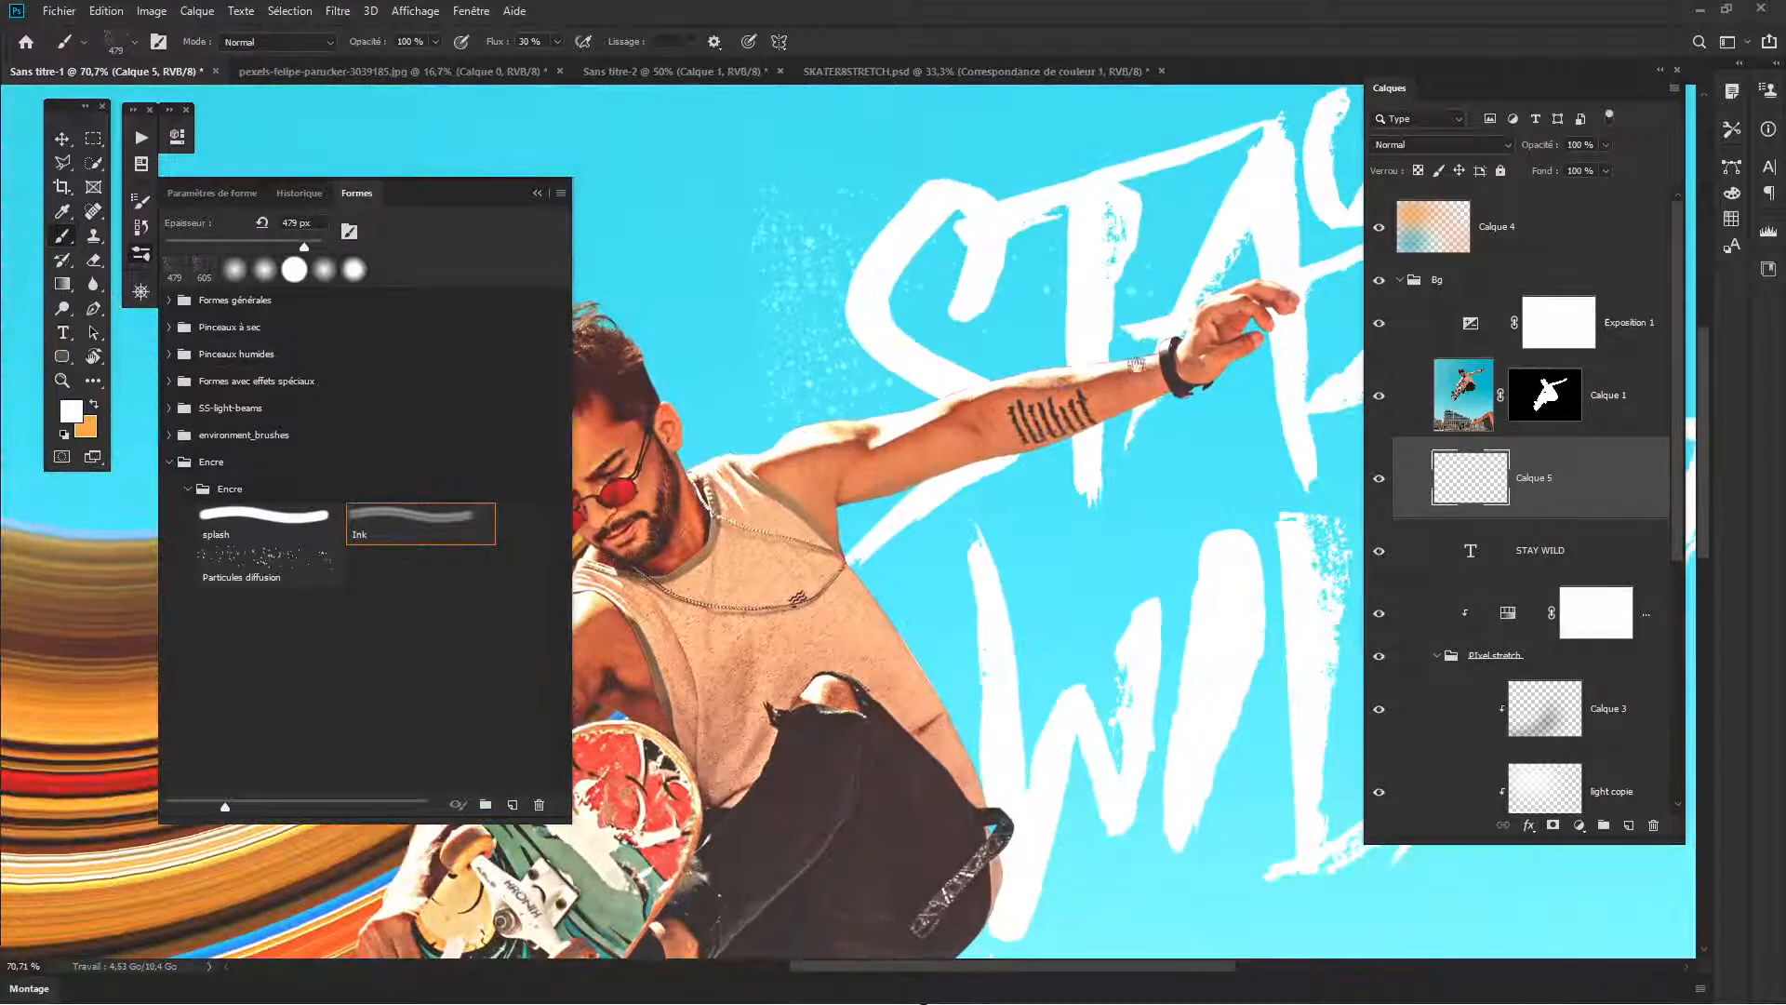
- Raise the brush flow to 100% and stamp white ink splatters around the outer edge of the letter S
drag(1139, 353, 819, 521)
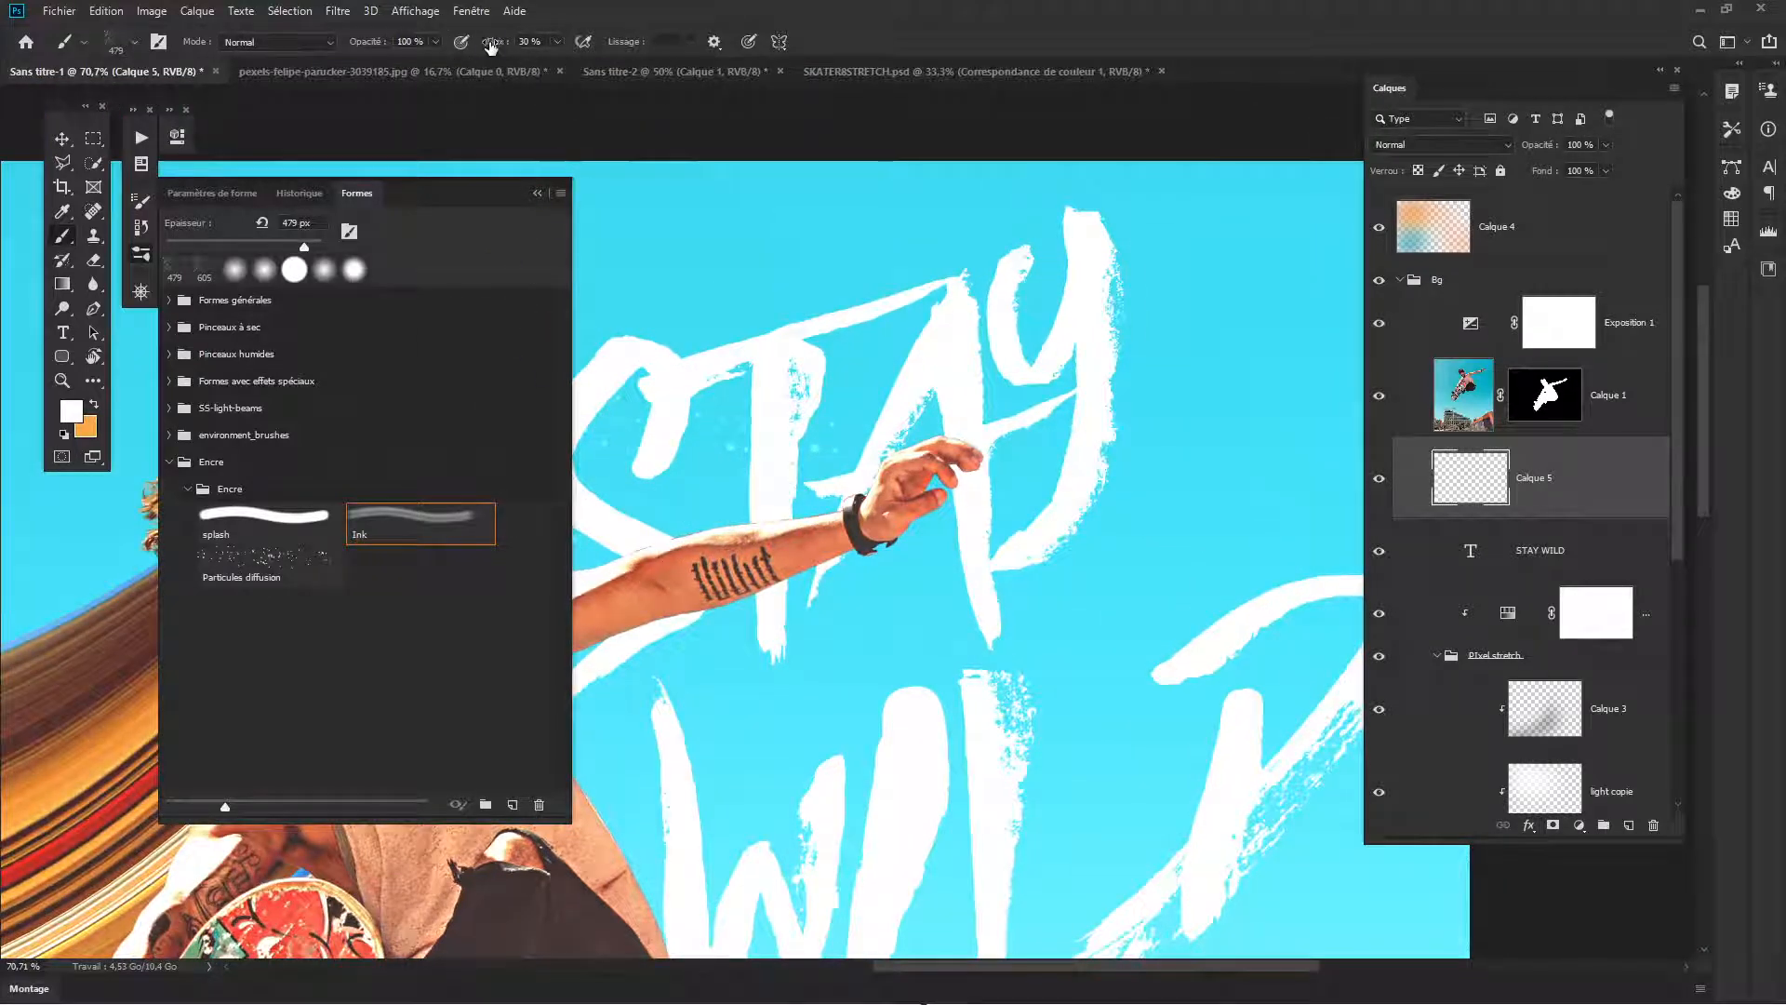
drag(492, 47, 586, 47)
click(540, 192)
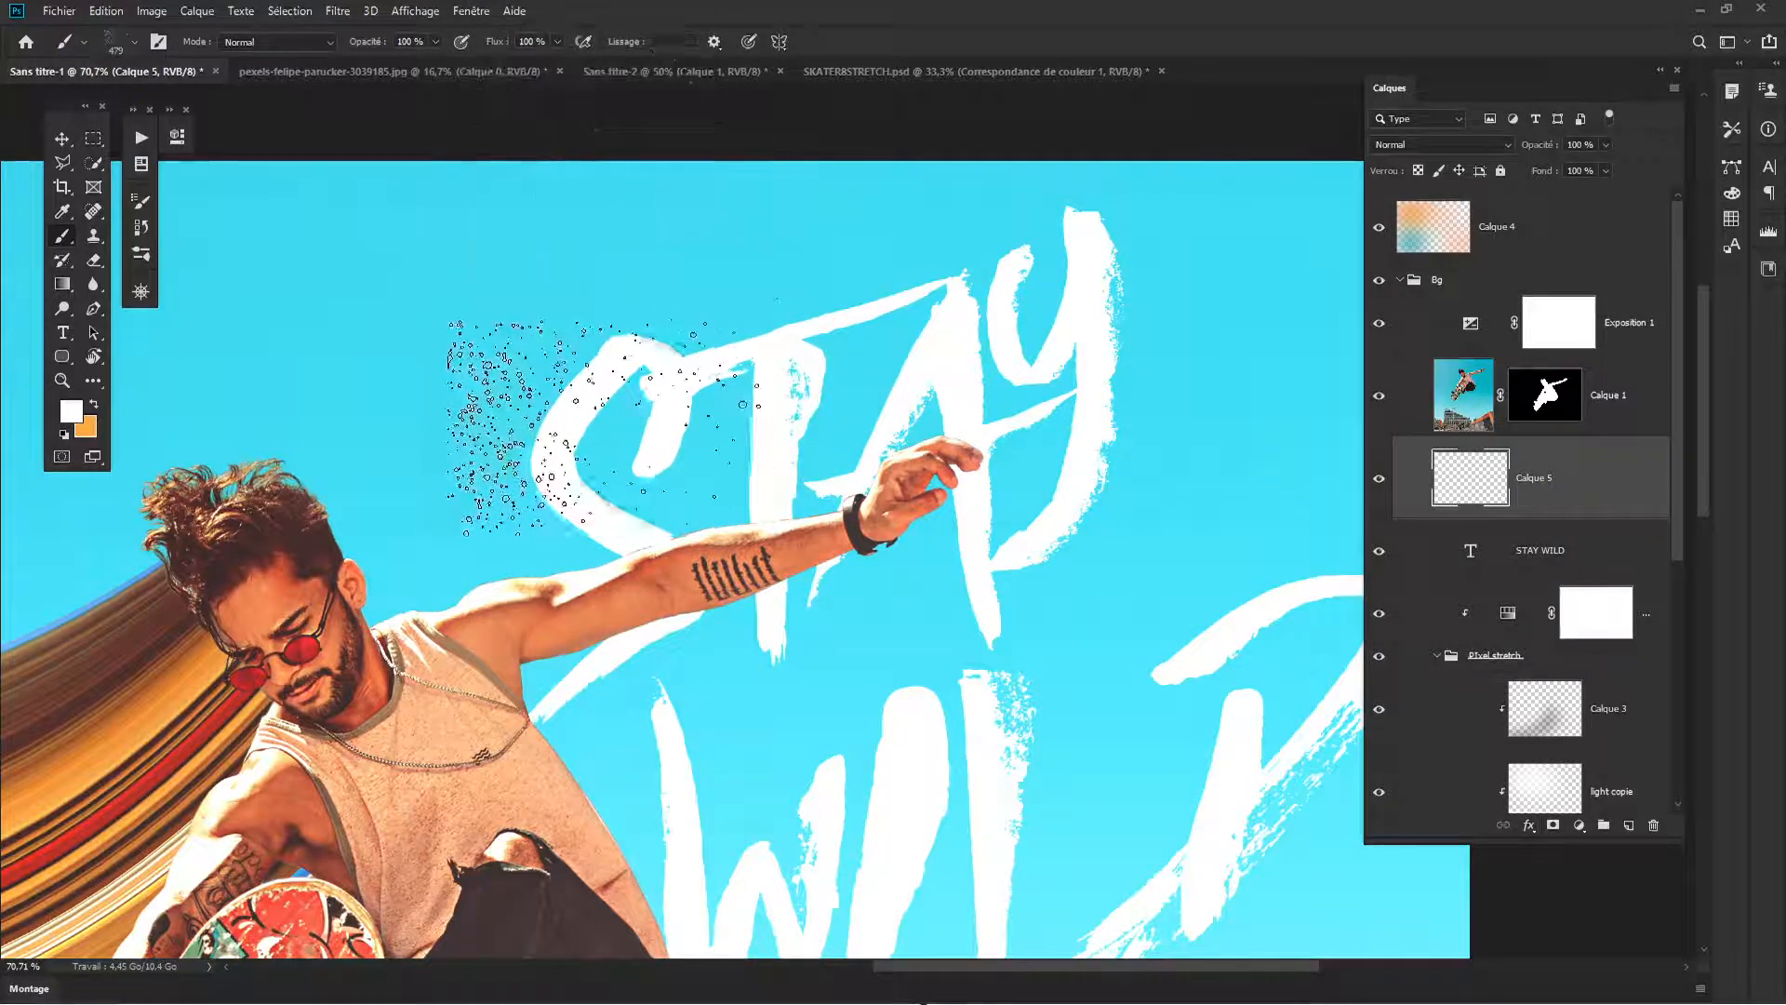
click(626, 425)
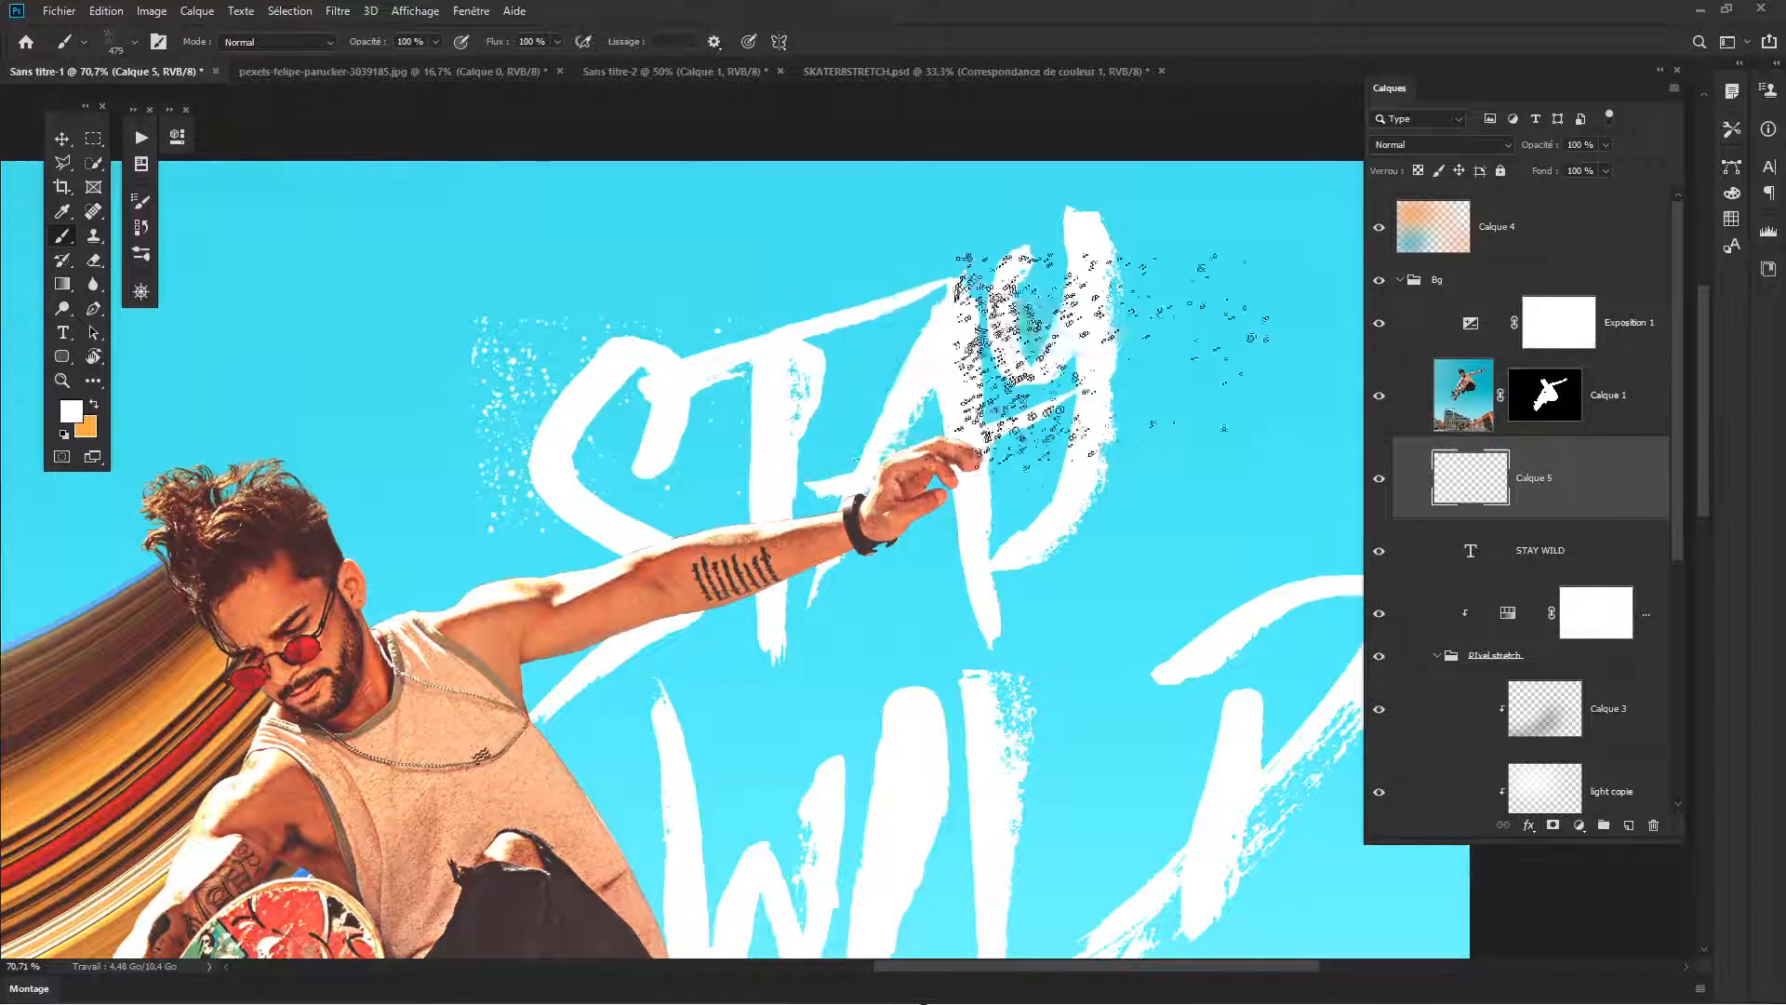
- Rotate the Ink brush tip and stamp splatters along the outer side of the letter Y
right_click(1213, 445)
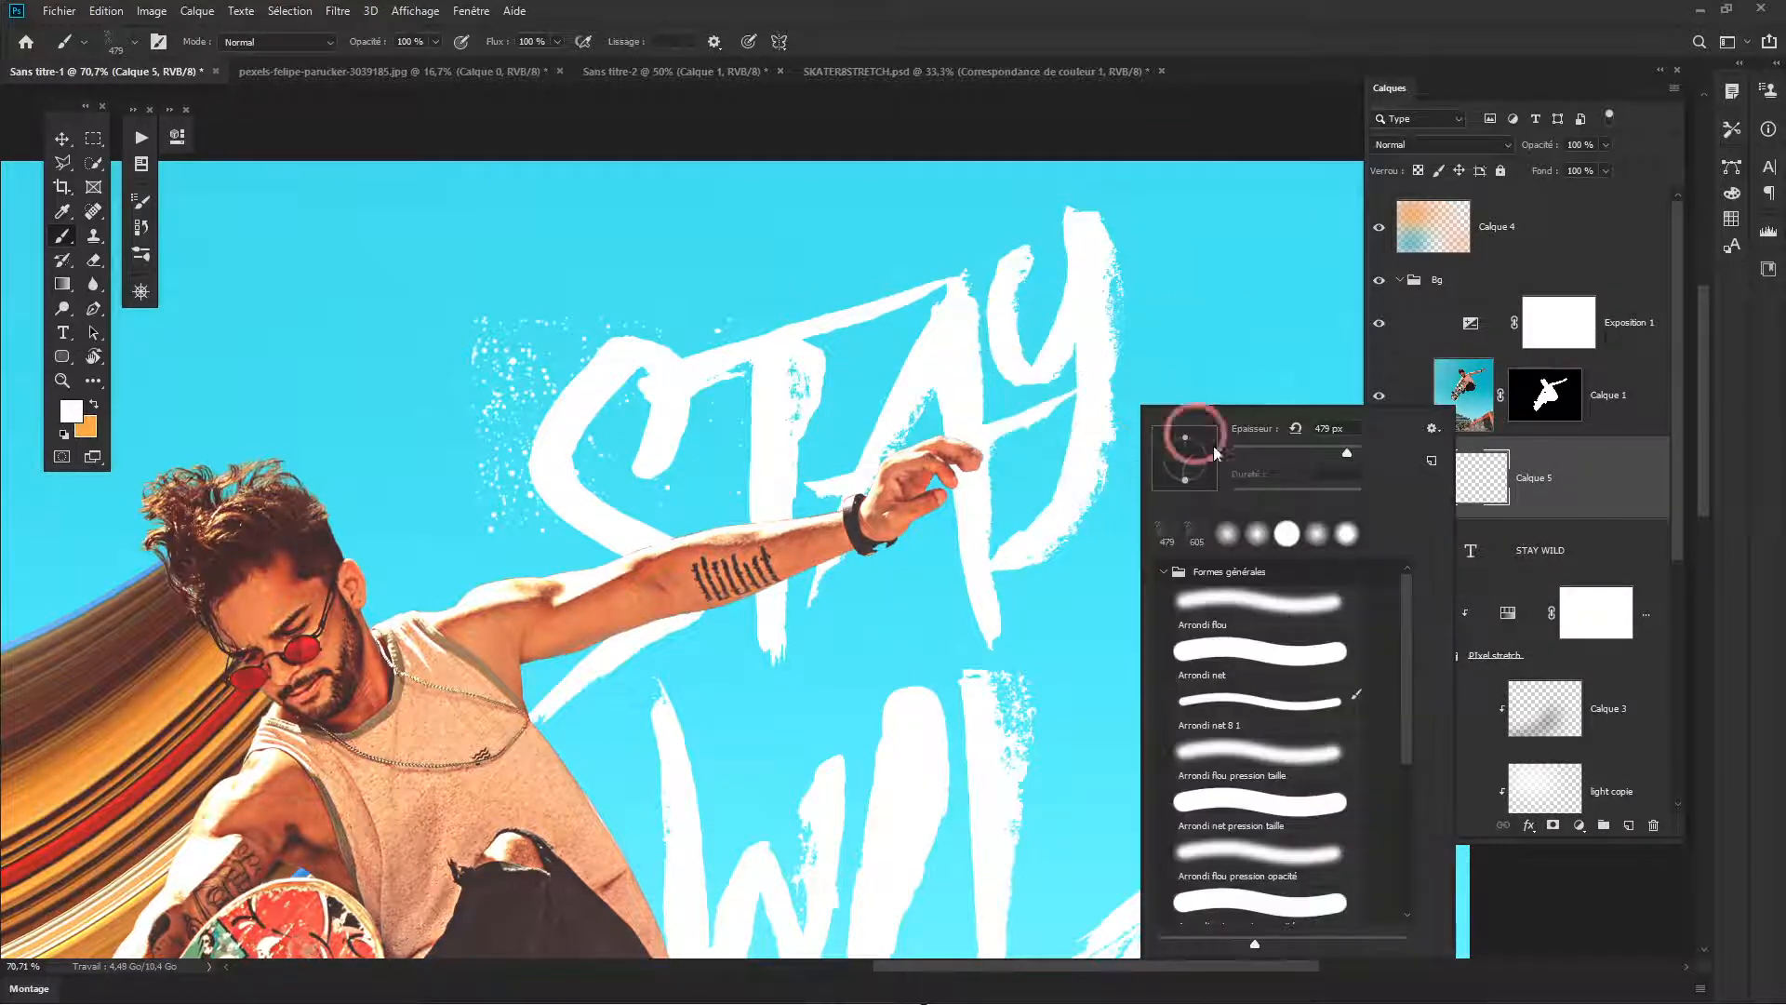
drag(1200, 458, 1202, 491)
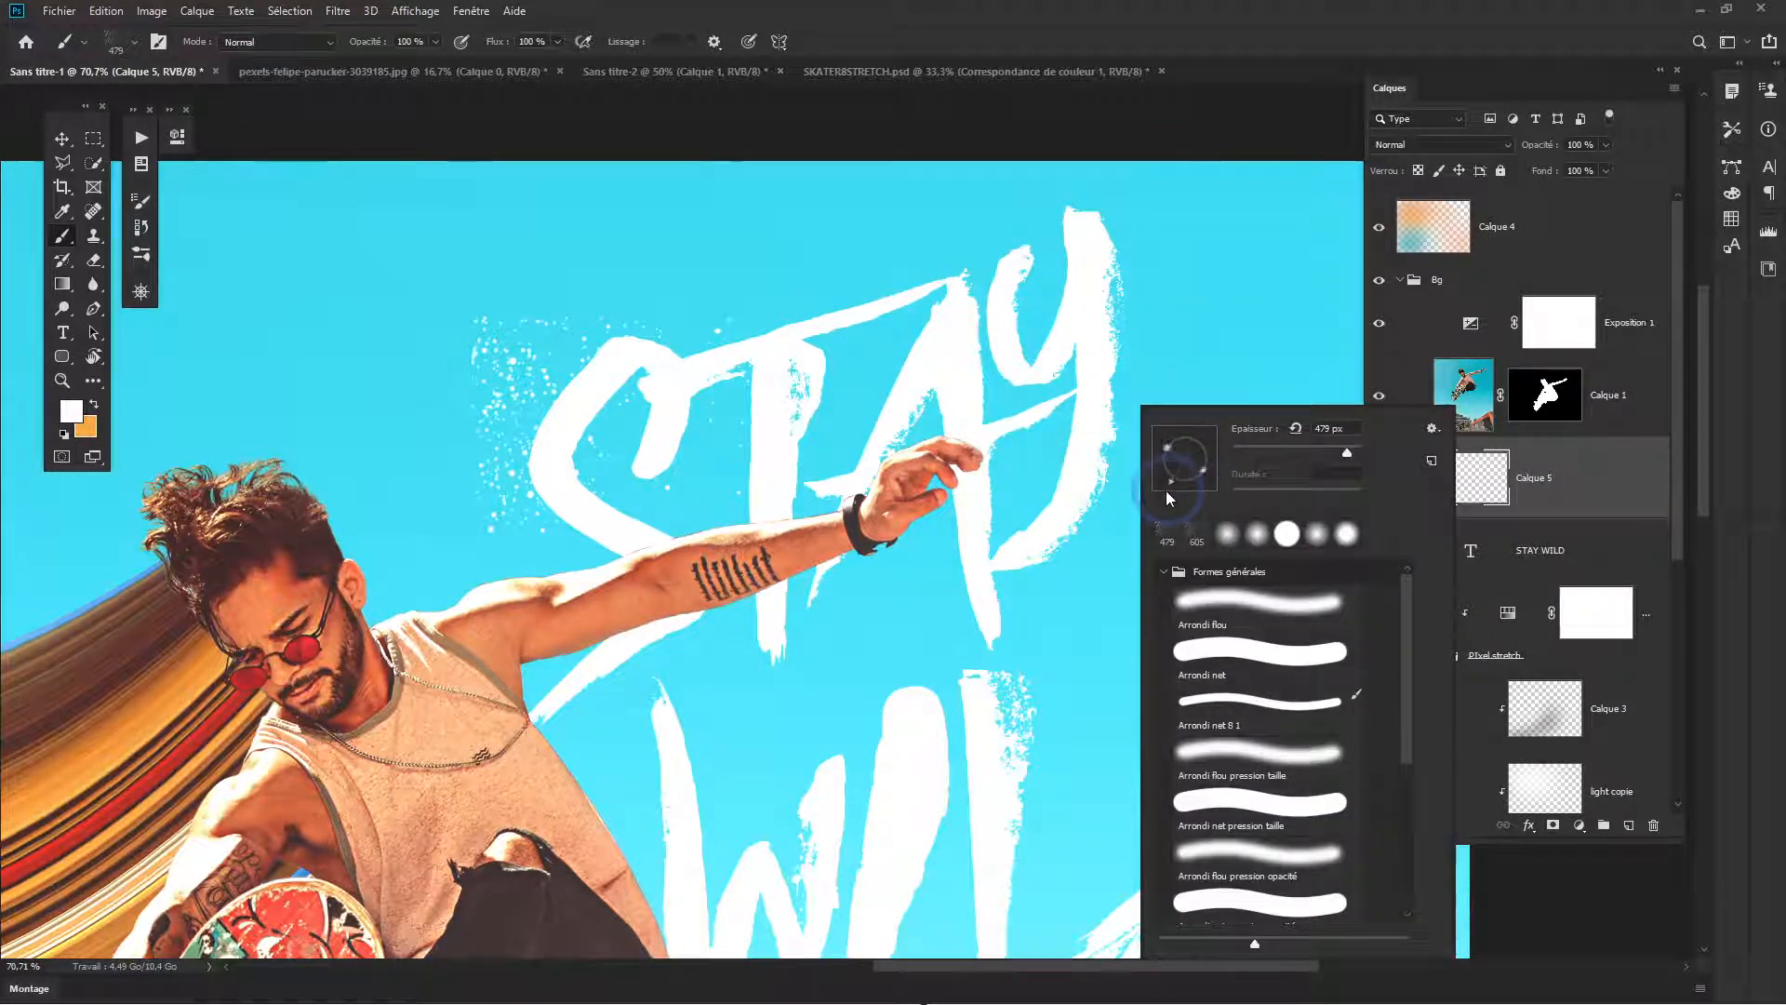
click(1053, 368)
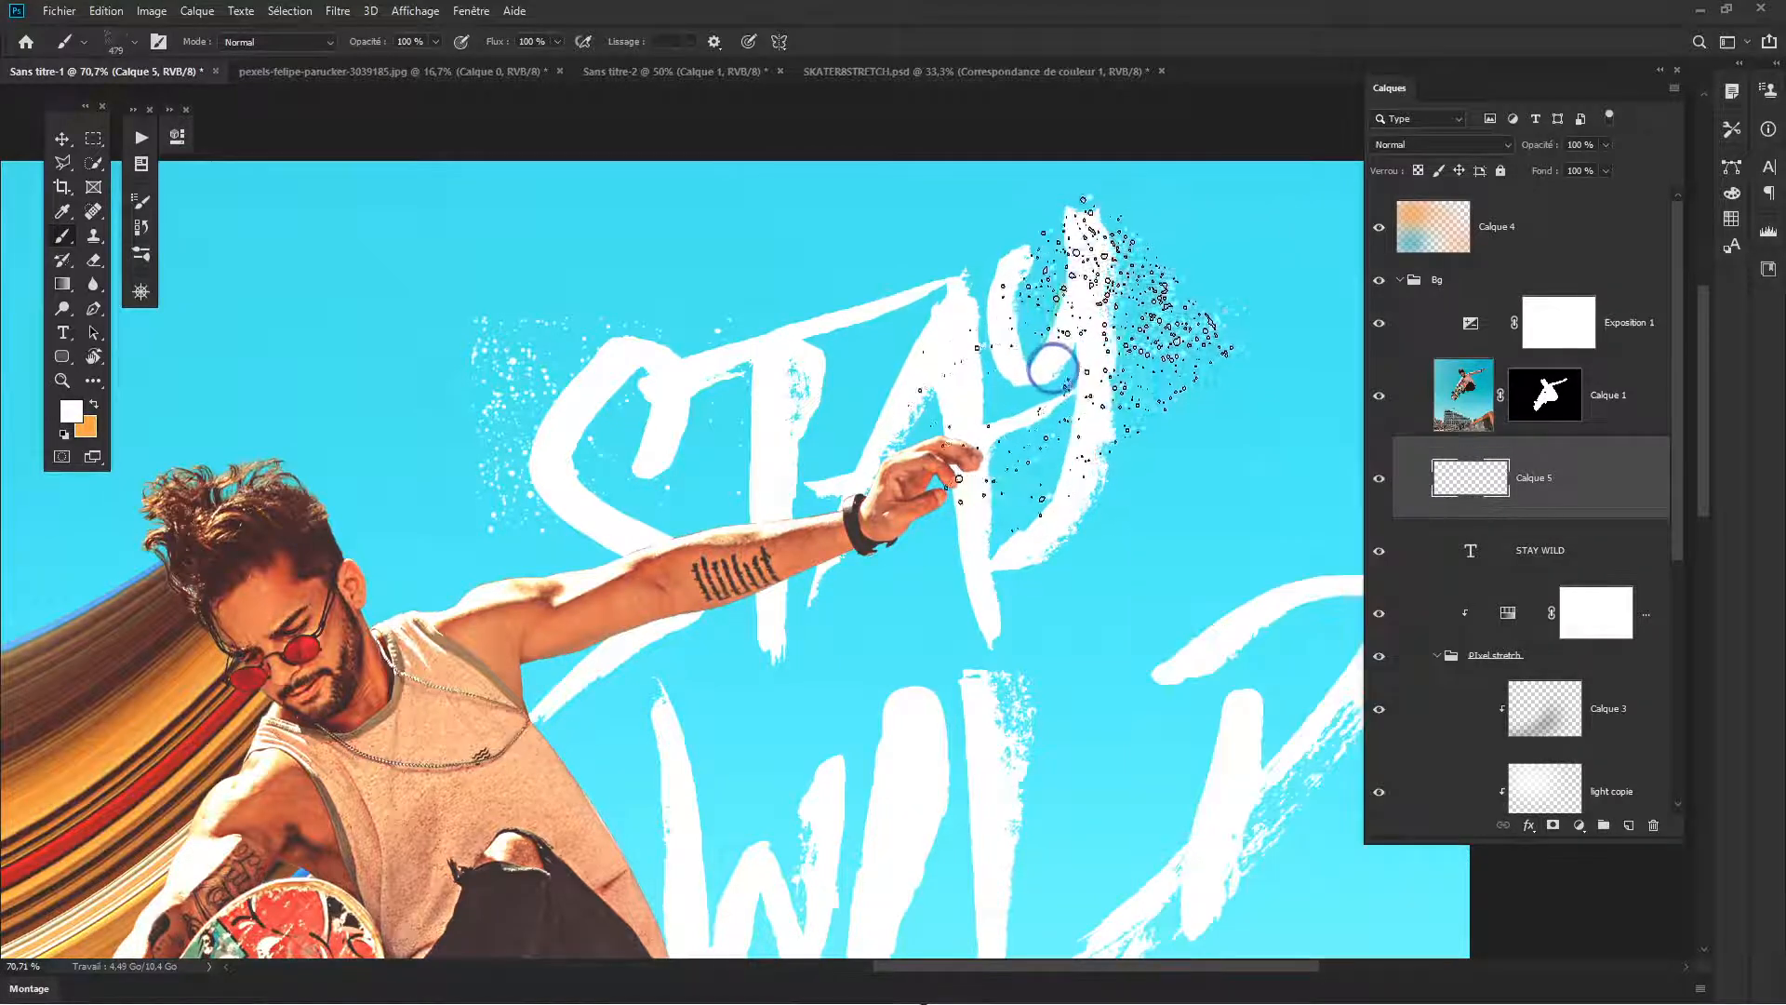
- Stamp ink splatters around the letters of WILD, rotating the brush tip to follow the strokes
drag(1021, 598, 789, 484)
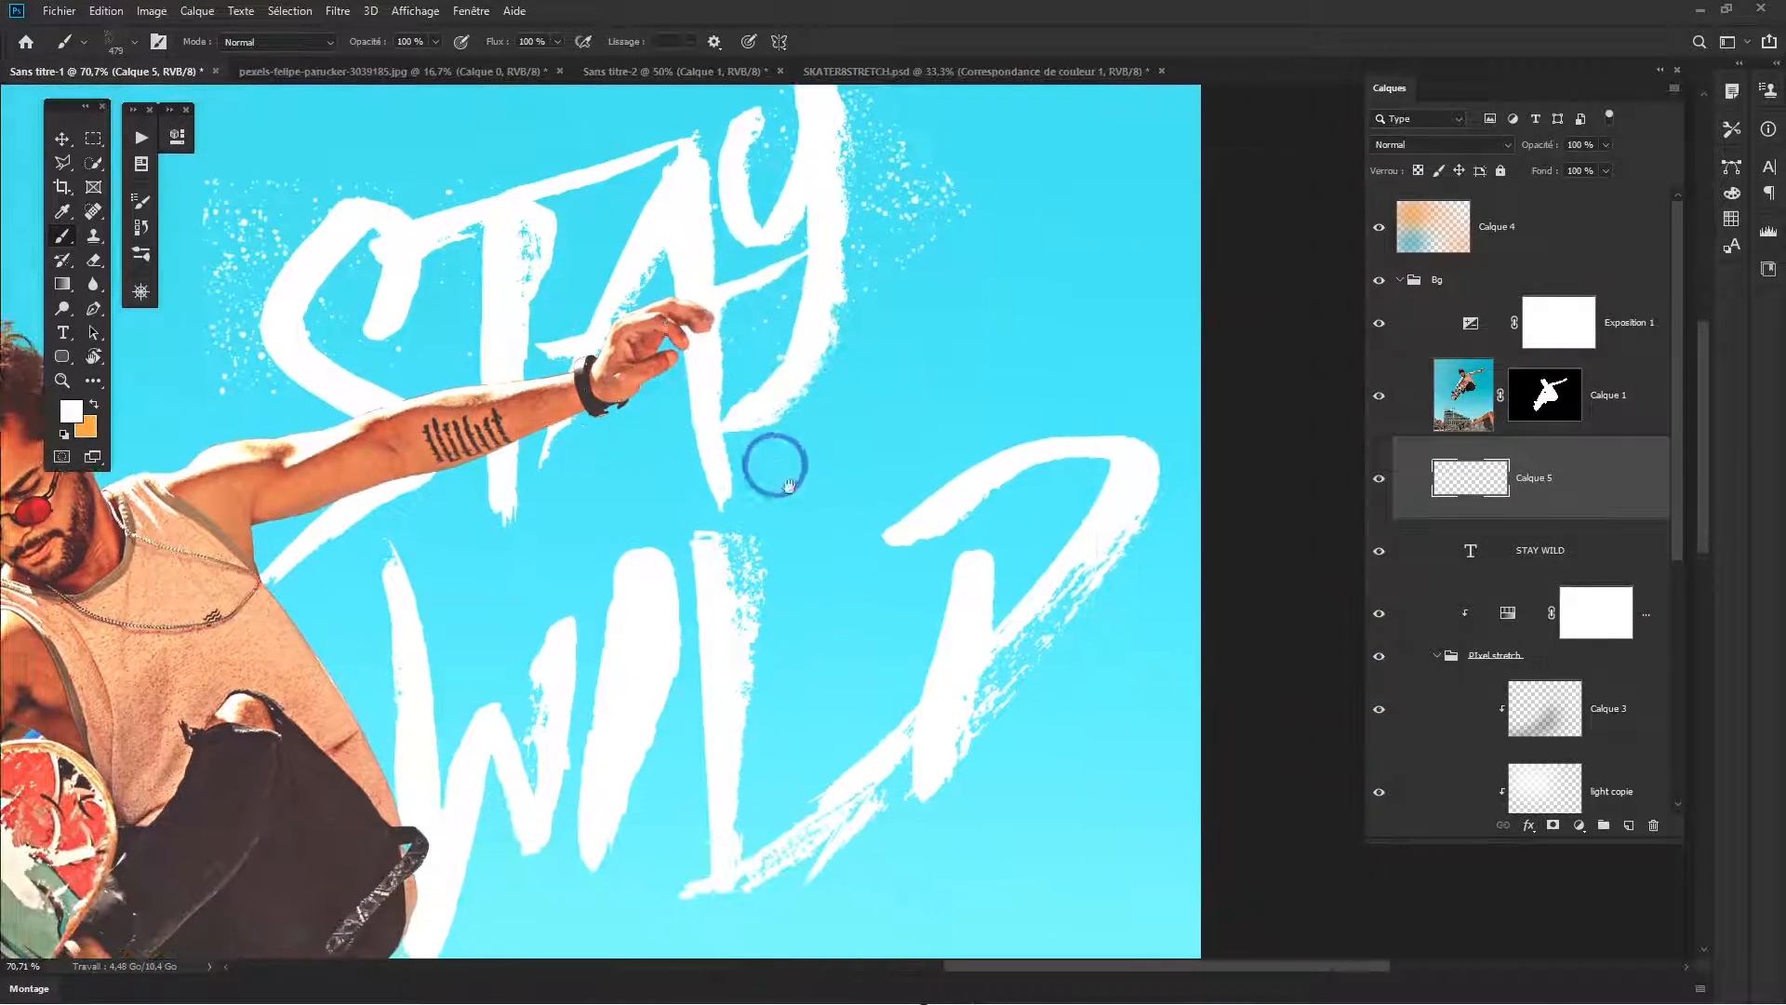
mouse_move(940, 626)
mouse_down()
mouse_move(1033, 586)
mouse_move(750, 690)
mouse_move(664, 700)
mouse_move(828, 399)
mouse_up()
right_click(793, 479)
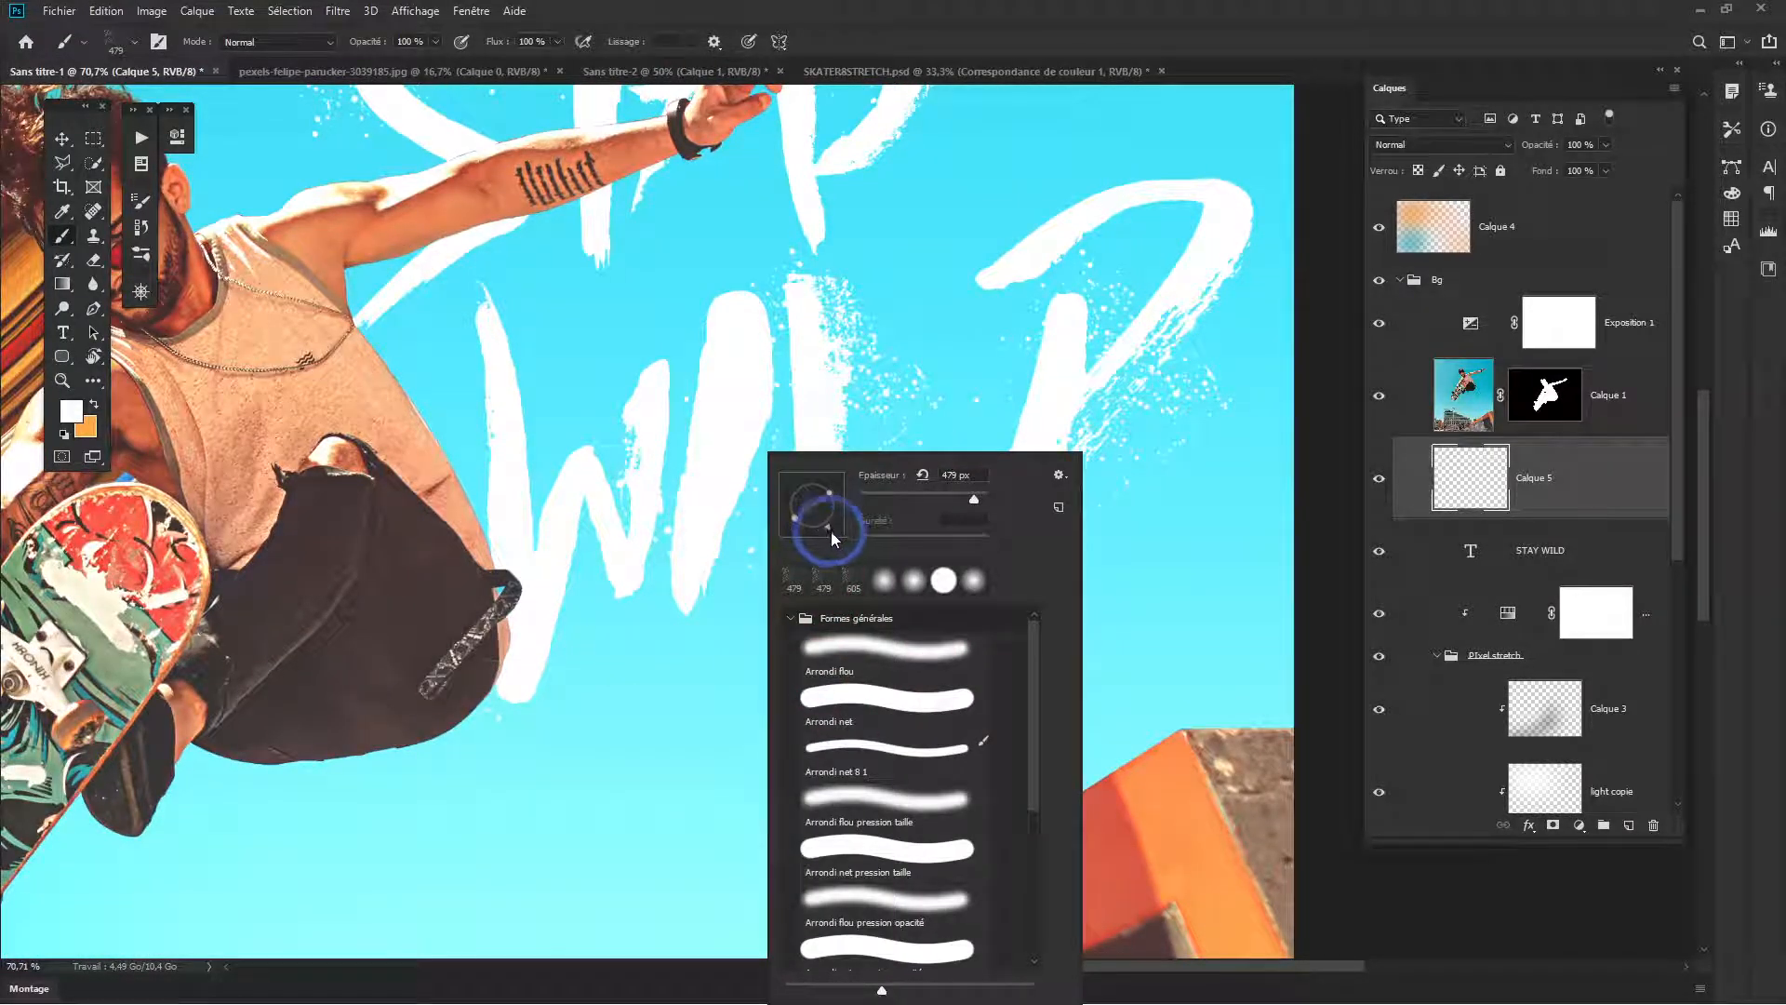
mouse_move(830, 532)
mouse_down()
mouse_move(819, 543)
mouse_move(790, 474)
mouse_up()
click(674, 470)
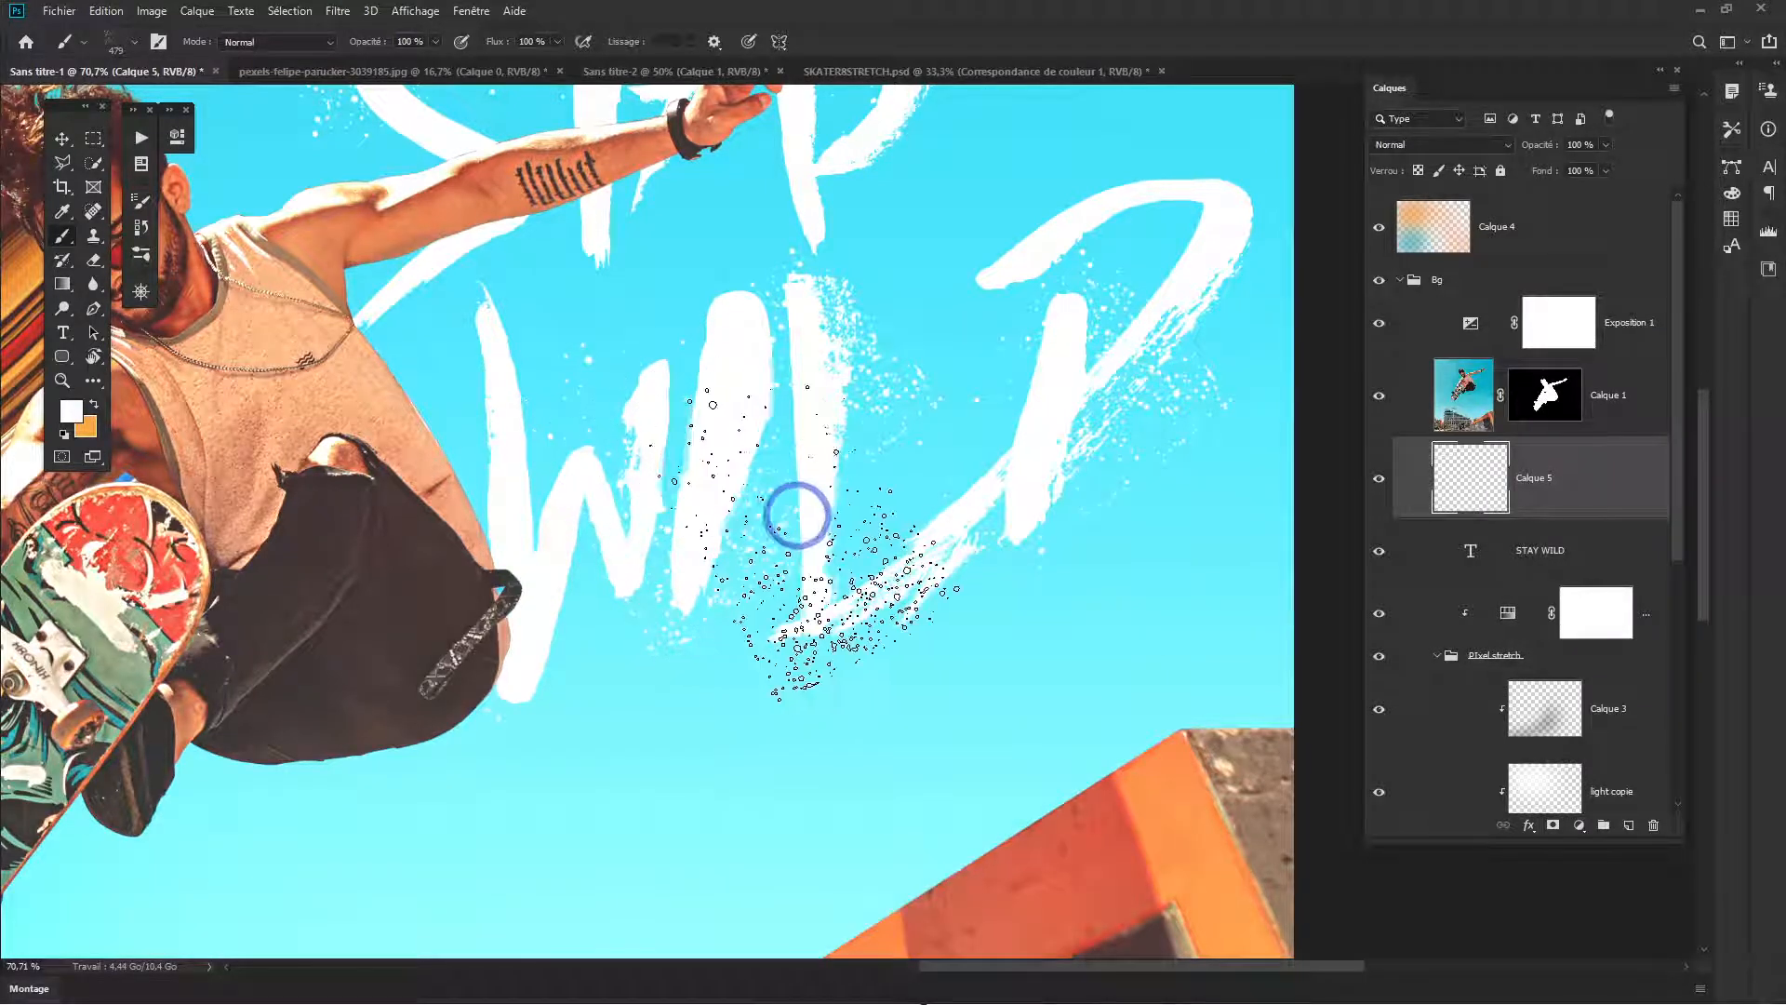
- Erase excess ink splatters around the STAY WILD lettering with a soft 325 px Eraser
mouse_move(781, 598)
mouse_down()
mouse_move(606, 630)
mouse_move(877, 705)
mouse_up()
drag(754, 454, 778, 702)
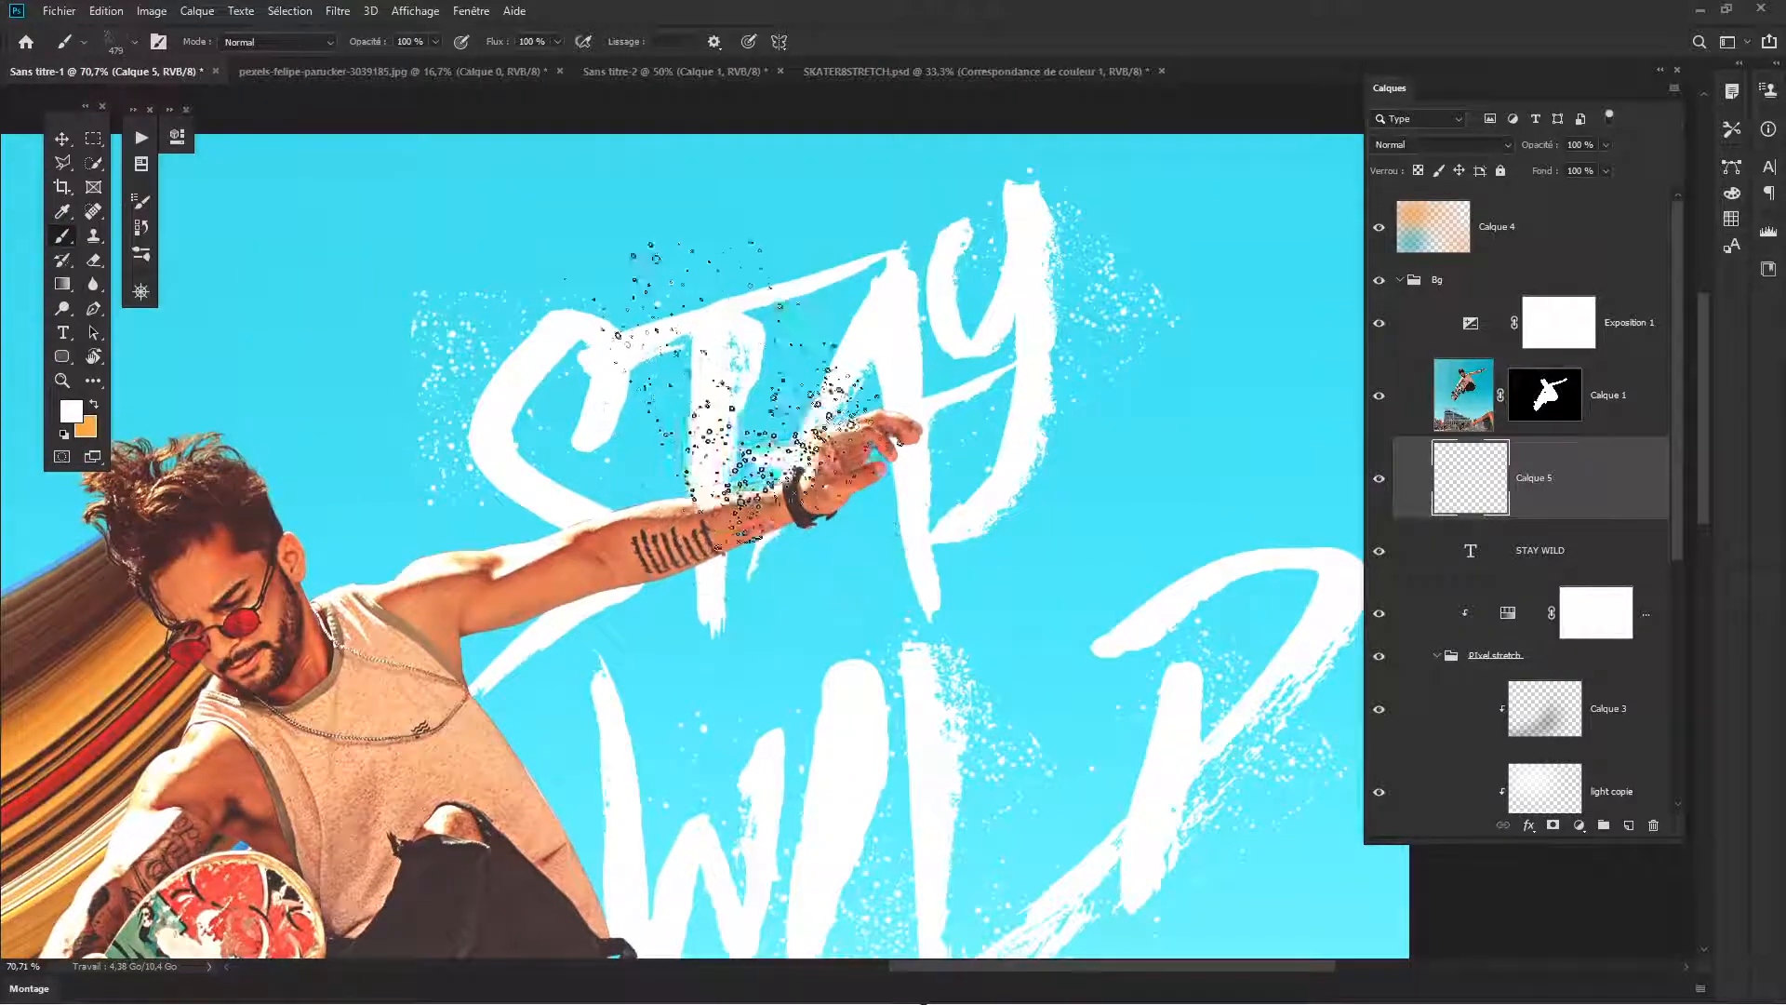
scroll(946, 713, down, 5)
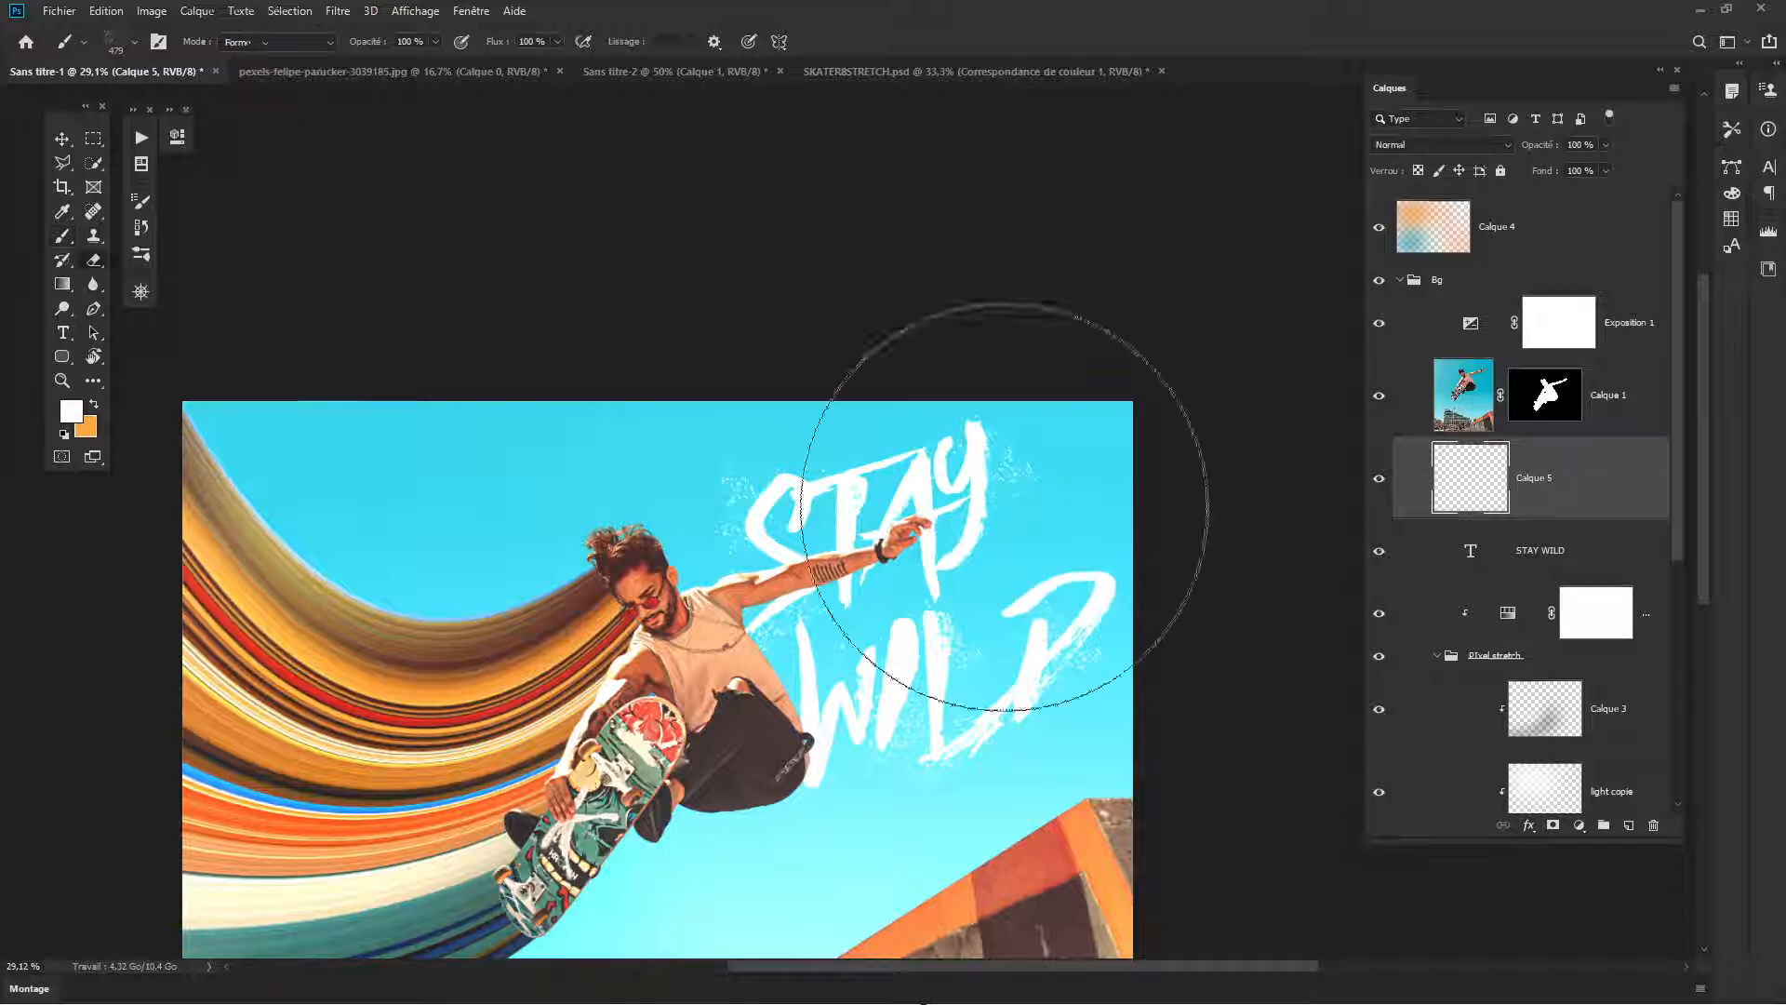
key(e)
drag(873, 502, 893, 502)
click(701, 453)
mouse_move(704, 447)
mouse_down()
mouse_move(658, 514)
mouse_move(831, 538)
mouse_move(1047, 638)
mouse_move(1003, 663)
mouse_up()
drag(938, 614, 938, 612)
- Create a new empty layer directly above the gradient background fill, beneath the masked ramp layer Calque 2
scroll(938, 612, up, 4)
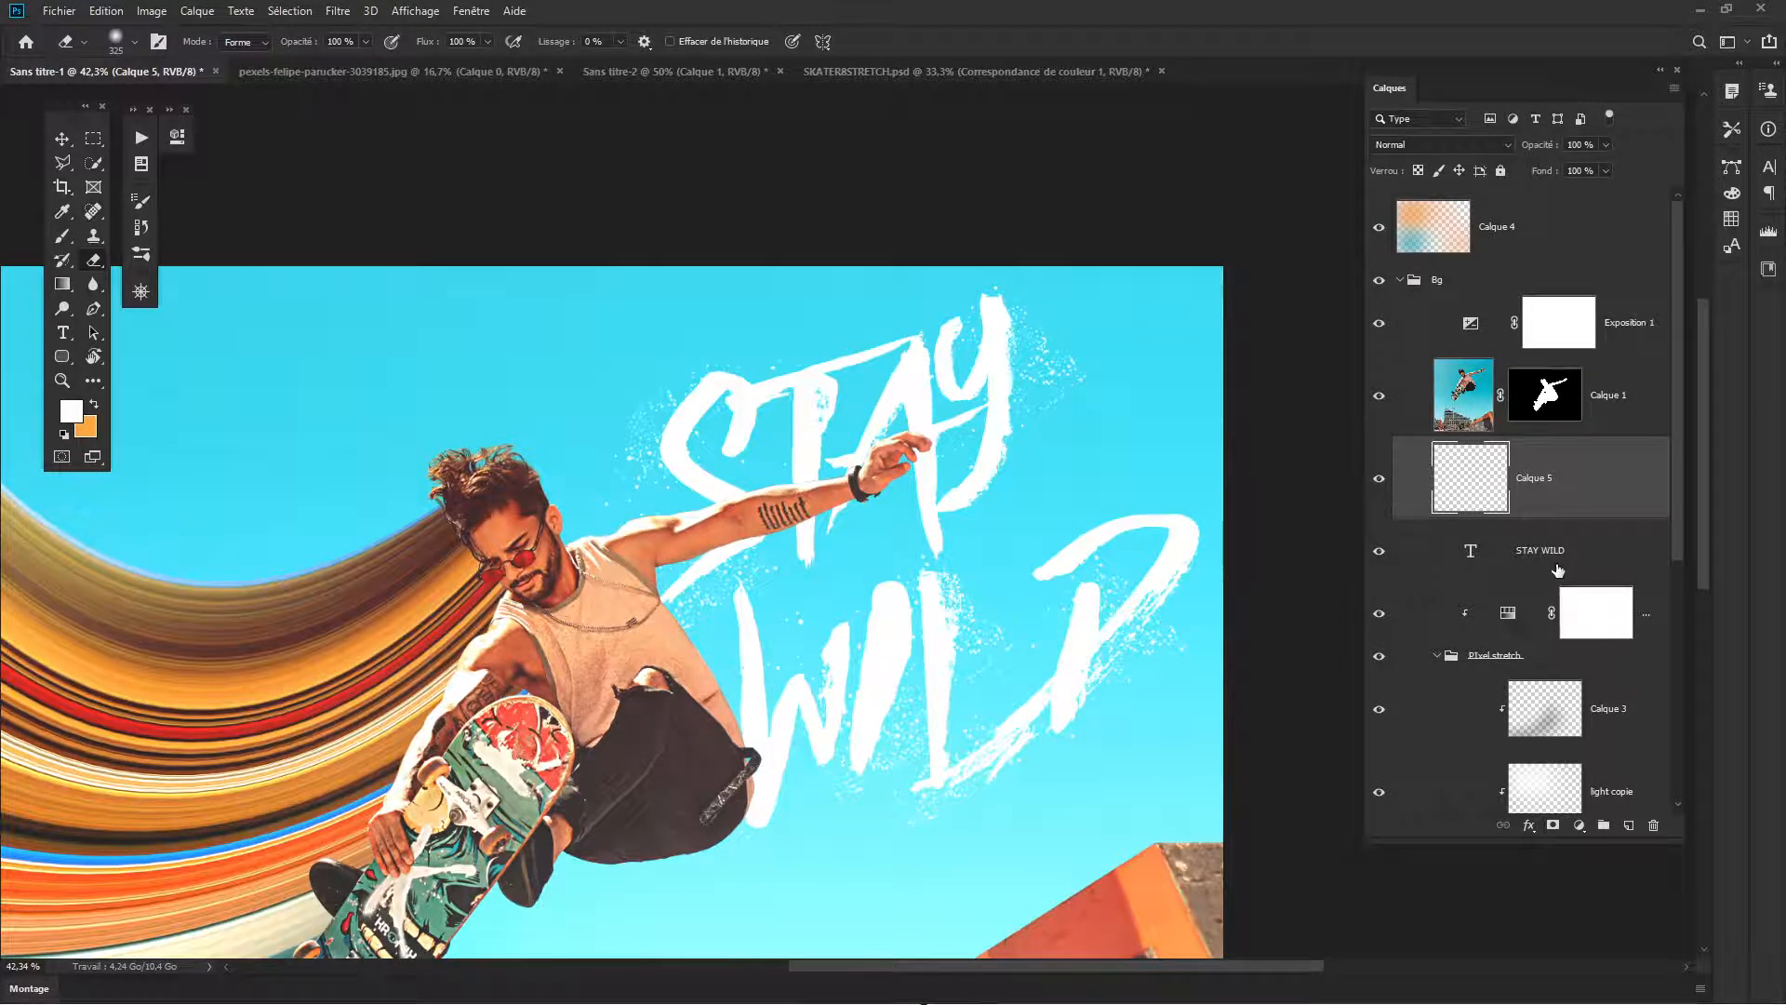
scroll(1558, 570, down, 4)
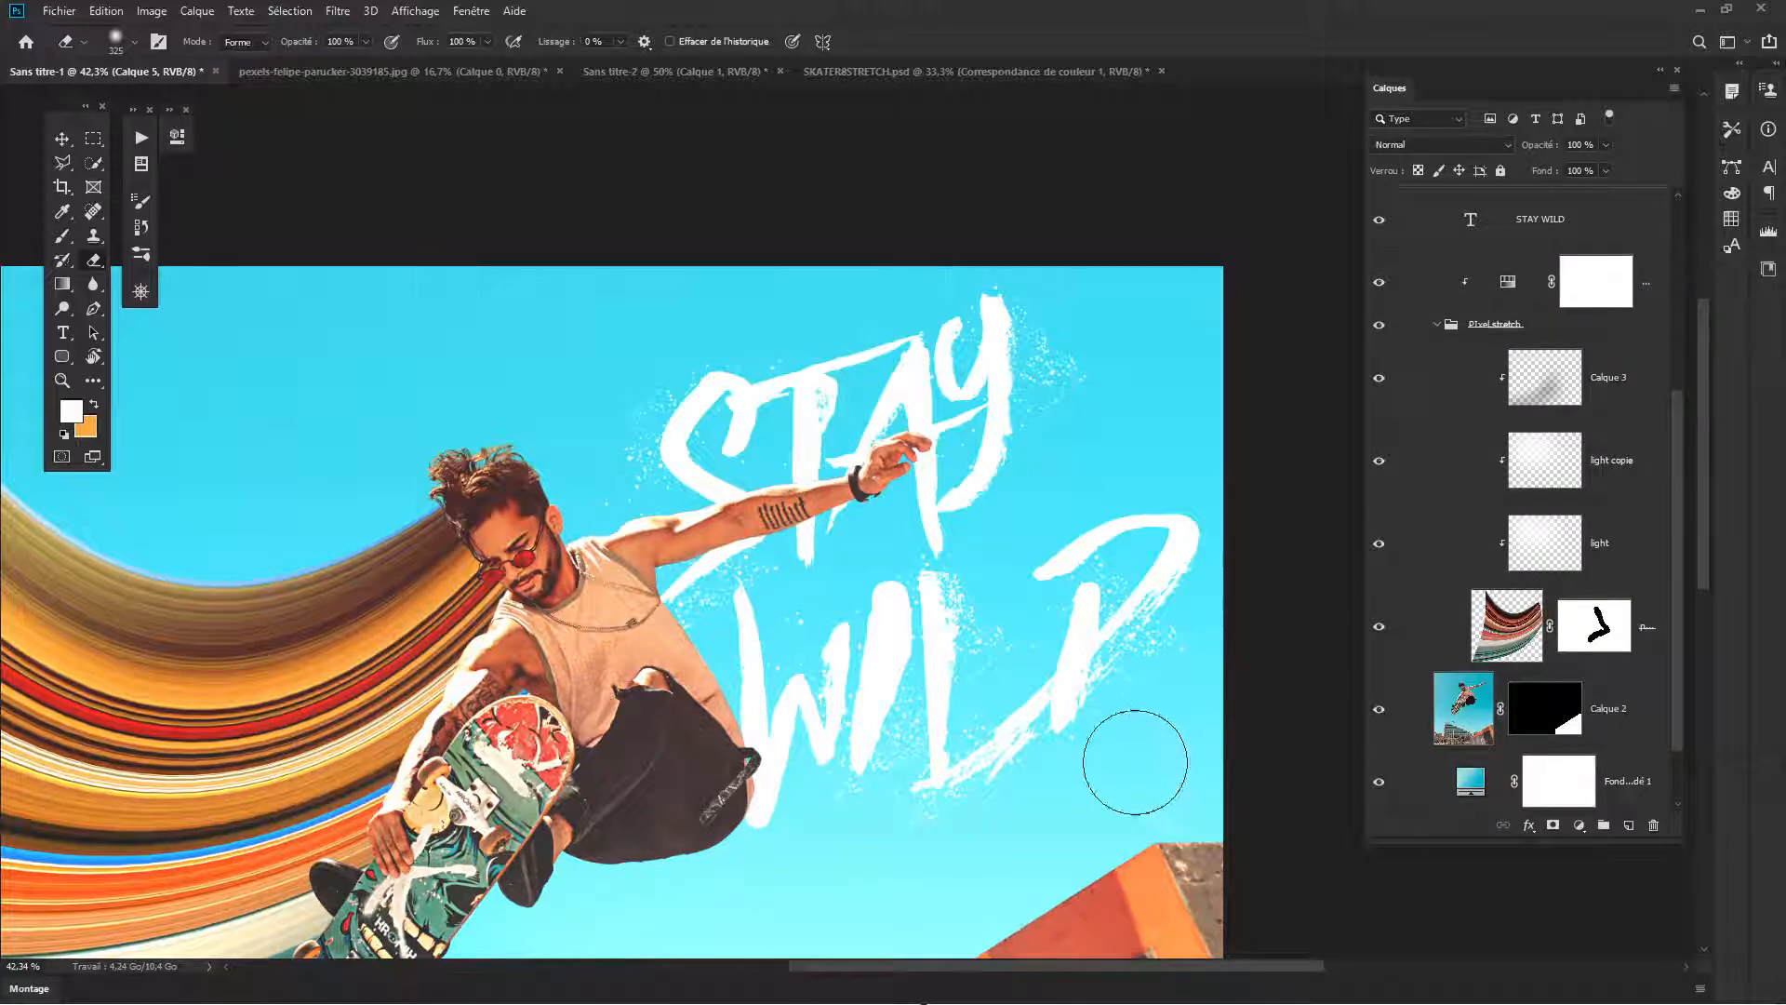
scroll(1135, 763, down, 6)
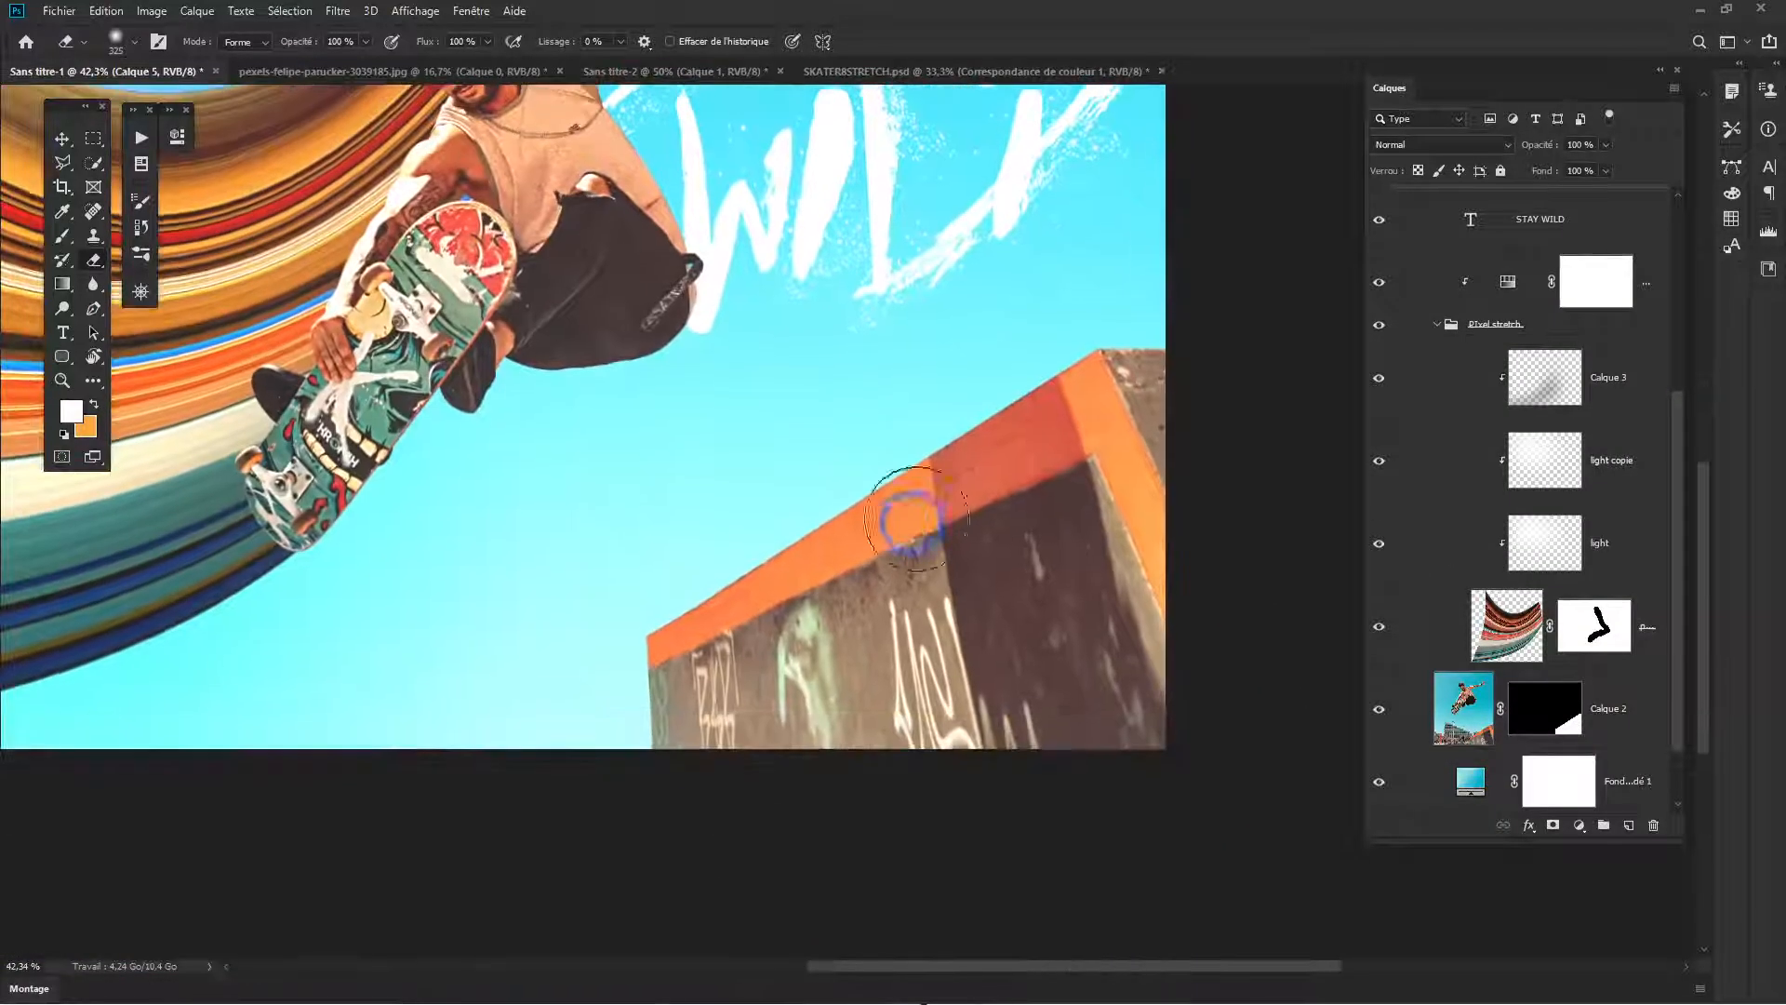
click(1496, 713)
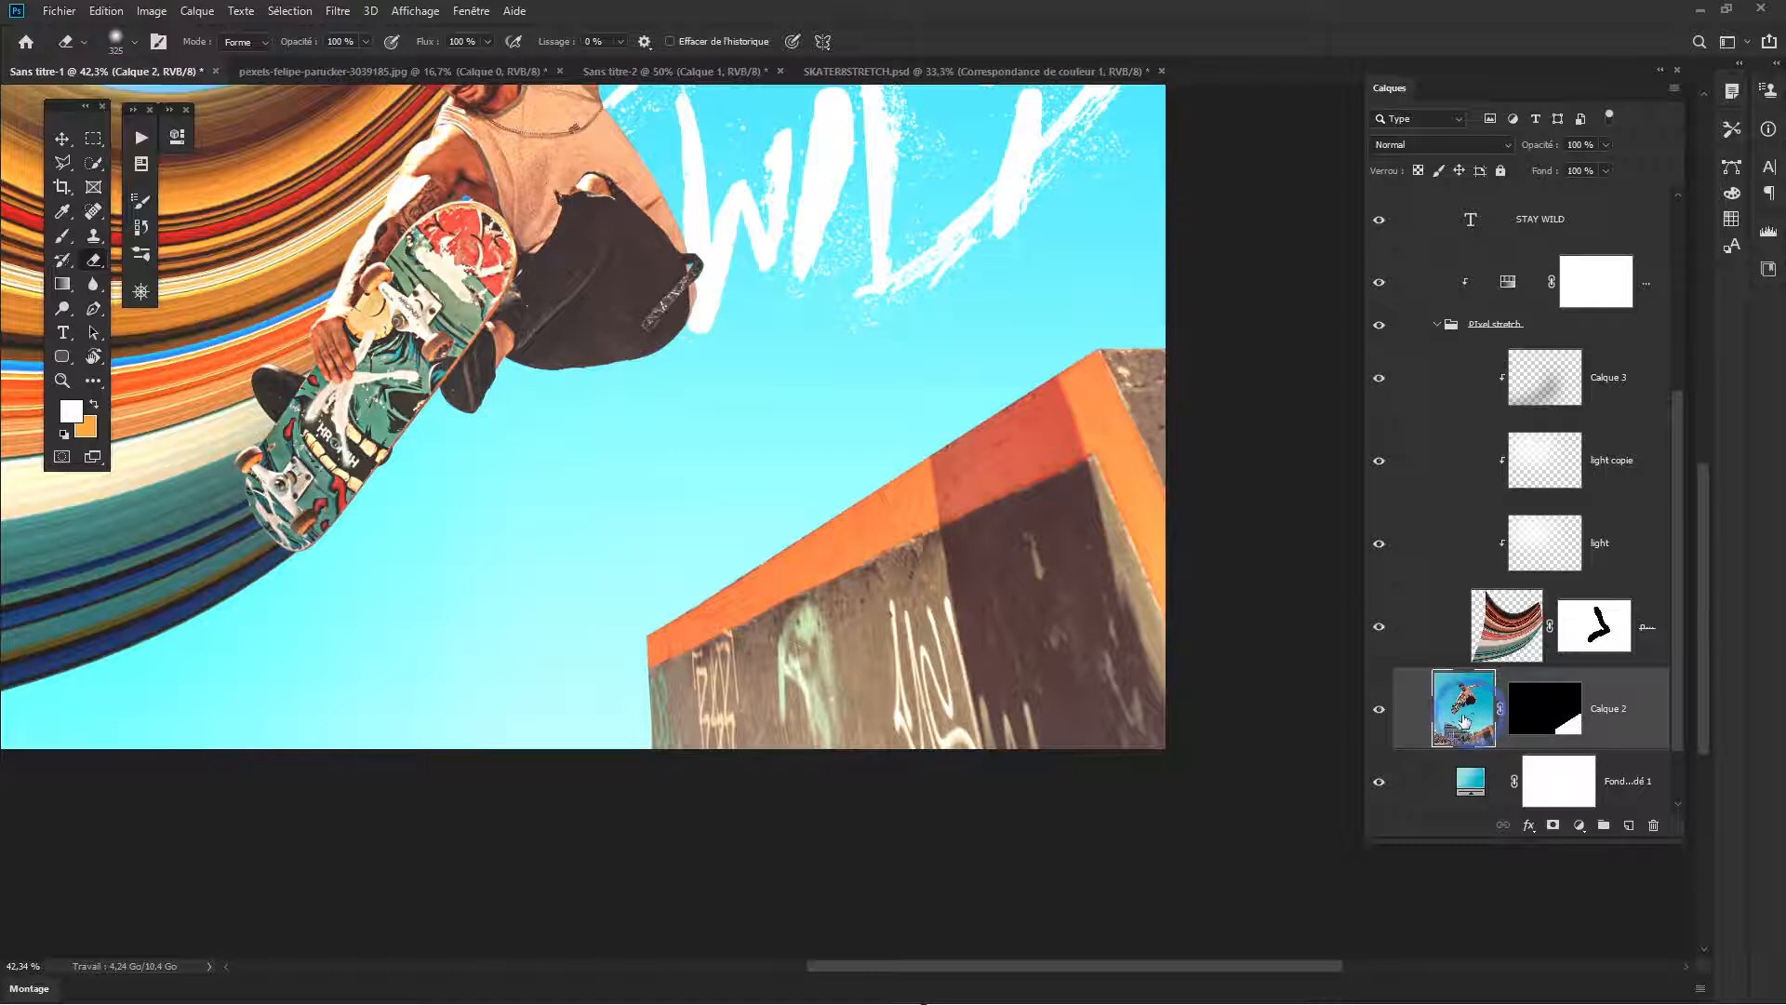
click(1380, 713)
click(1379, 713)
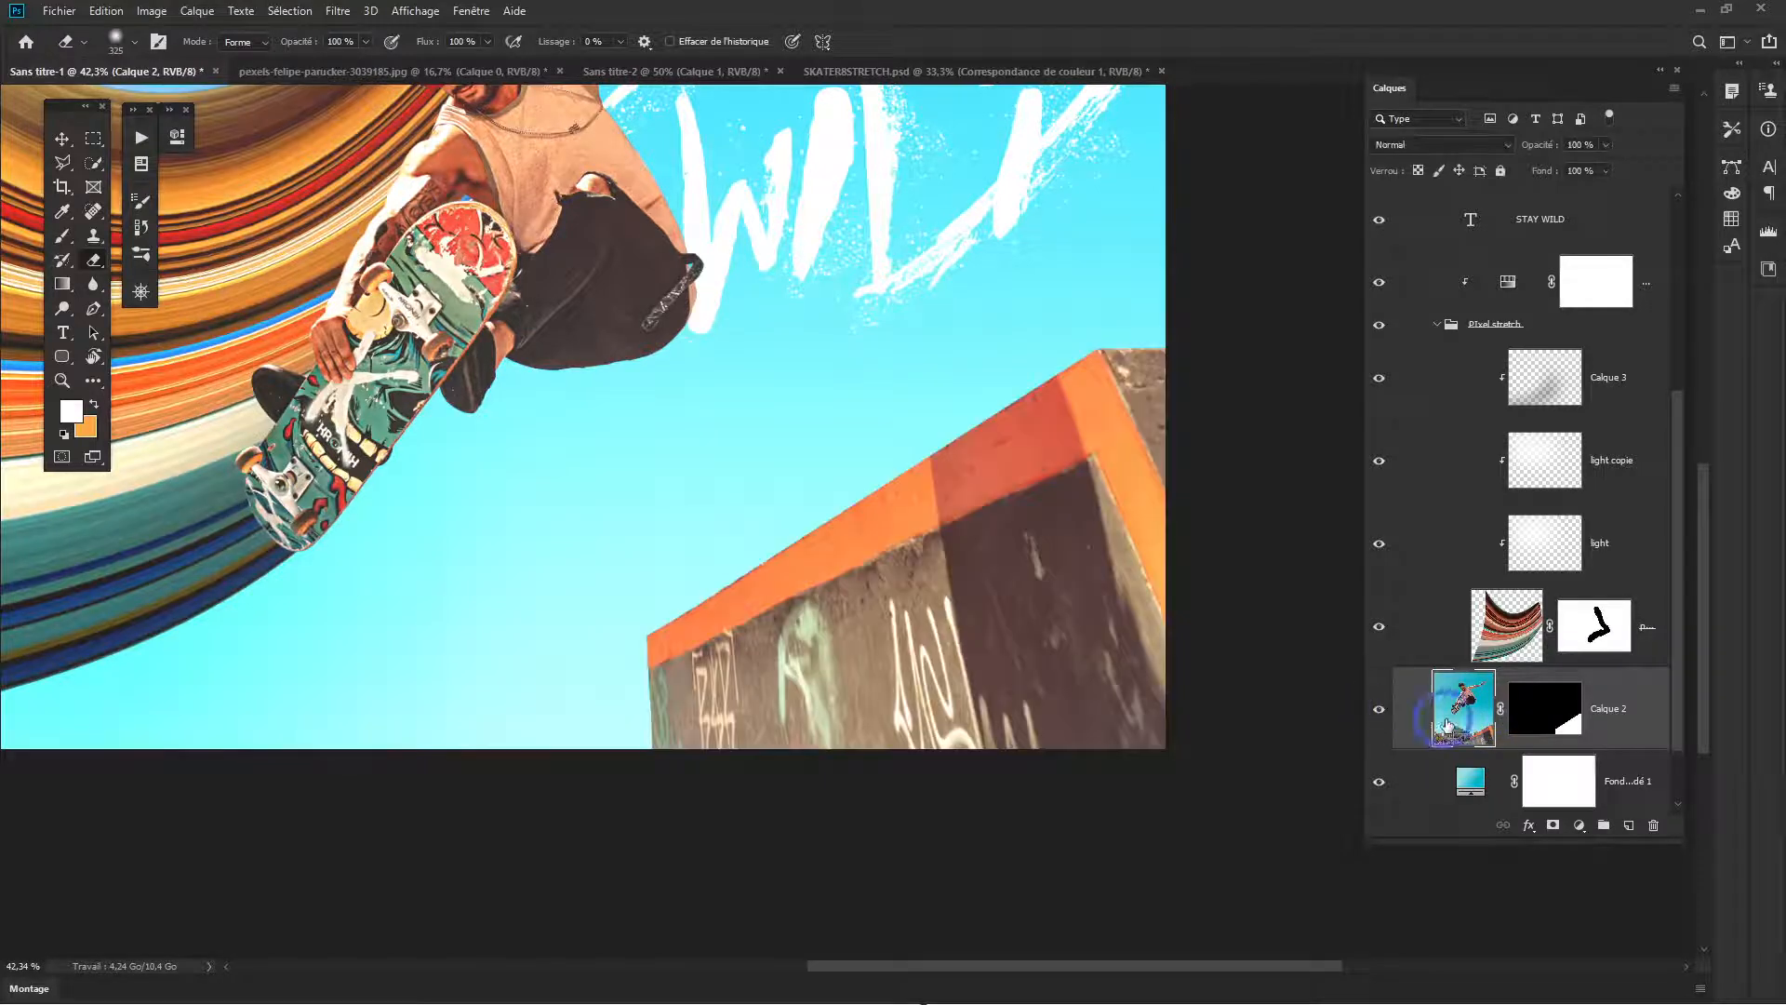
click(1633, 781)
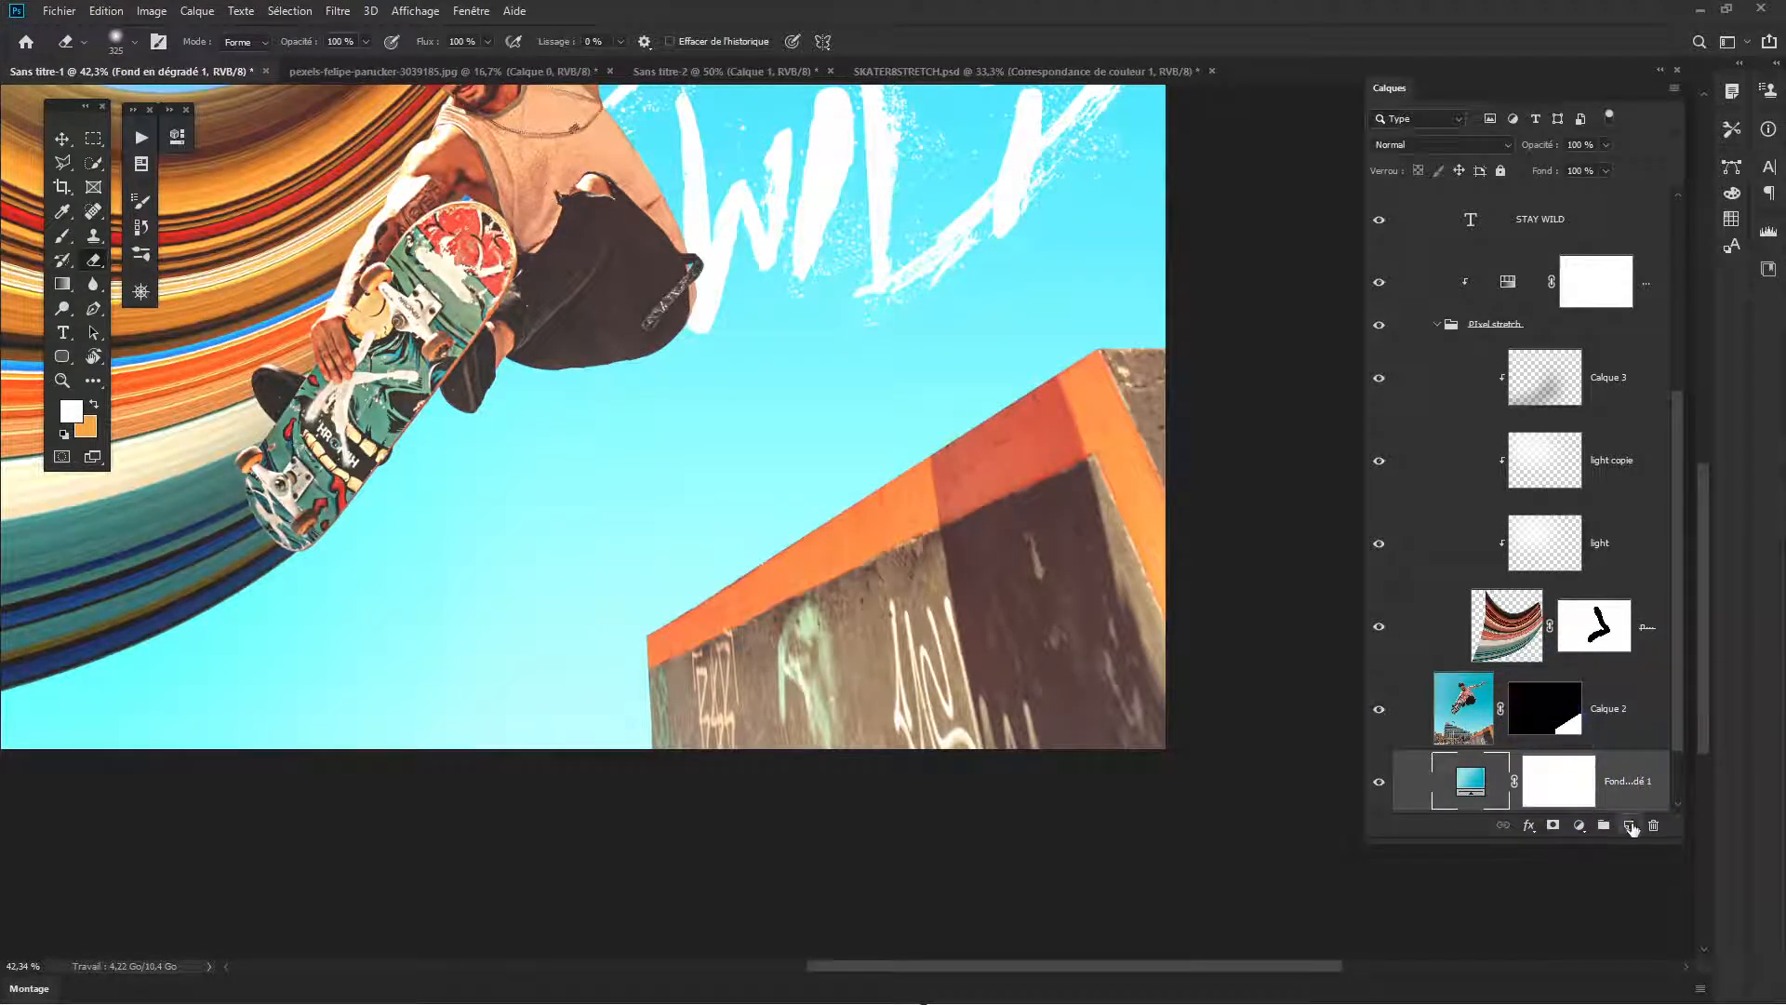
click(1630, 825)
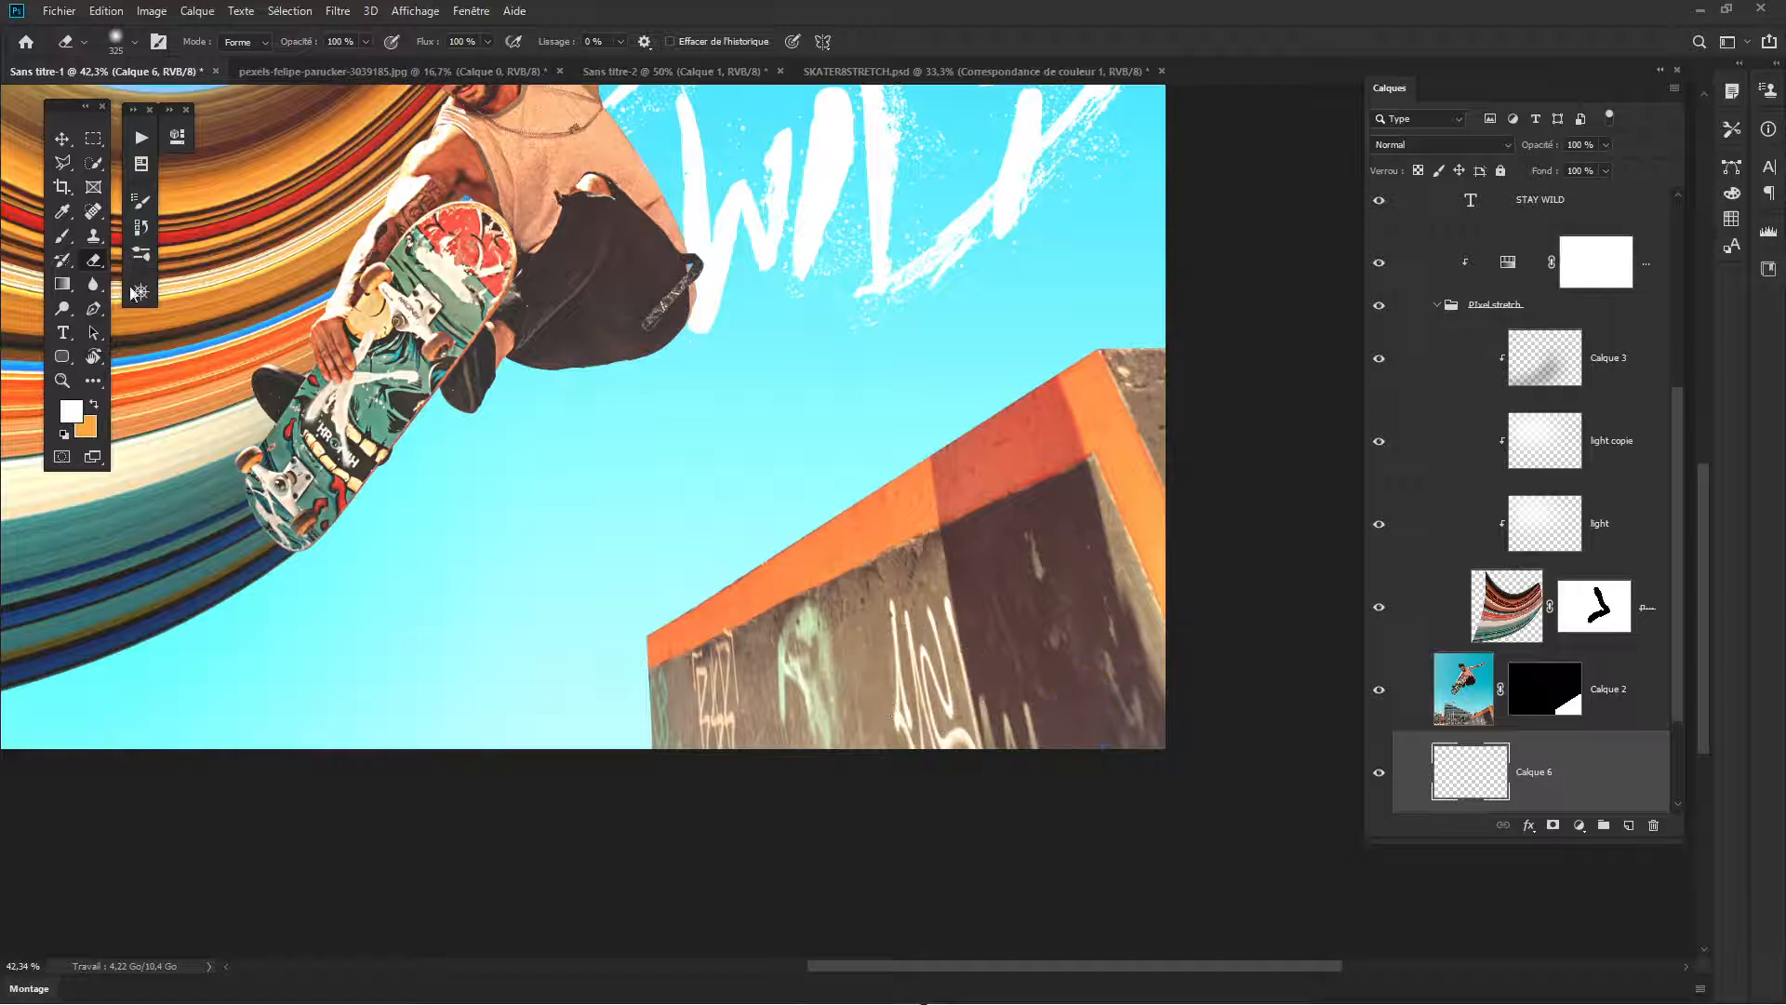
- Activate the Brush tool and choose the splash preset from the Encre brush set
click(143, 263)
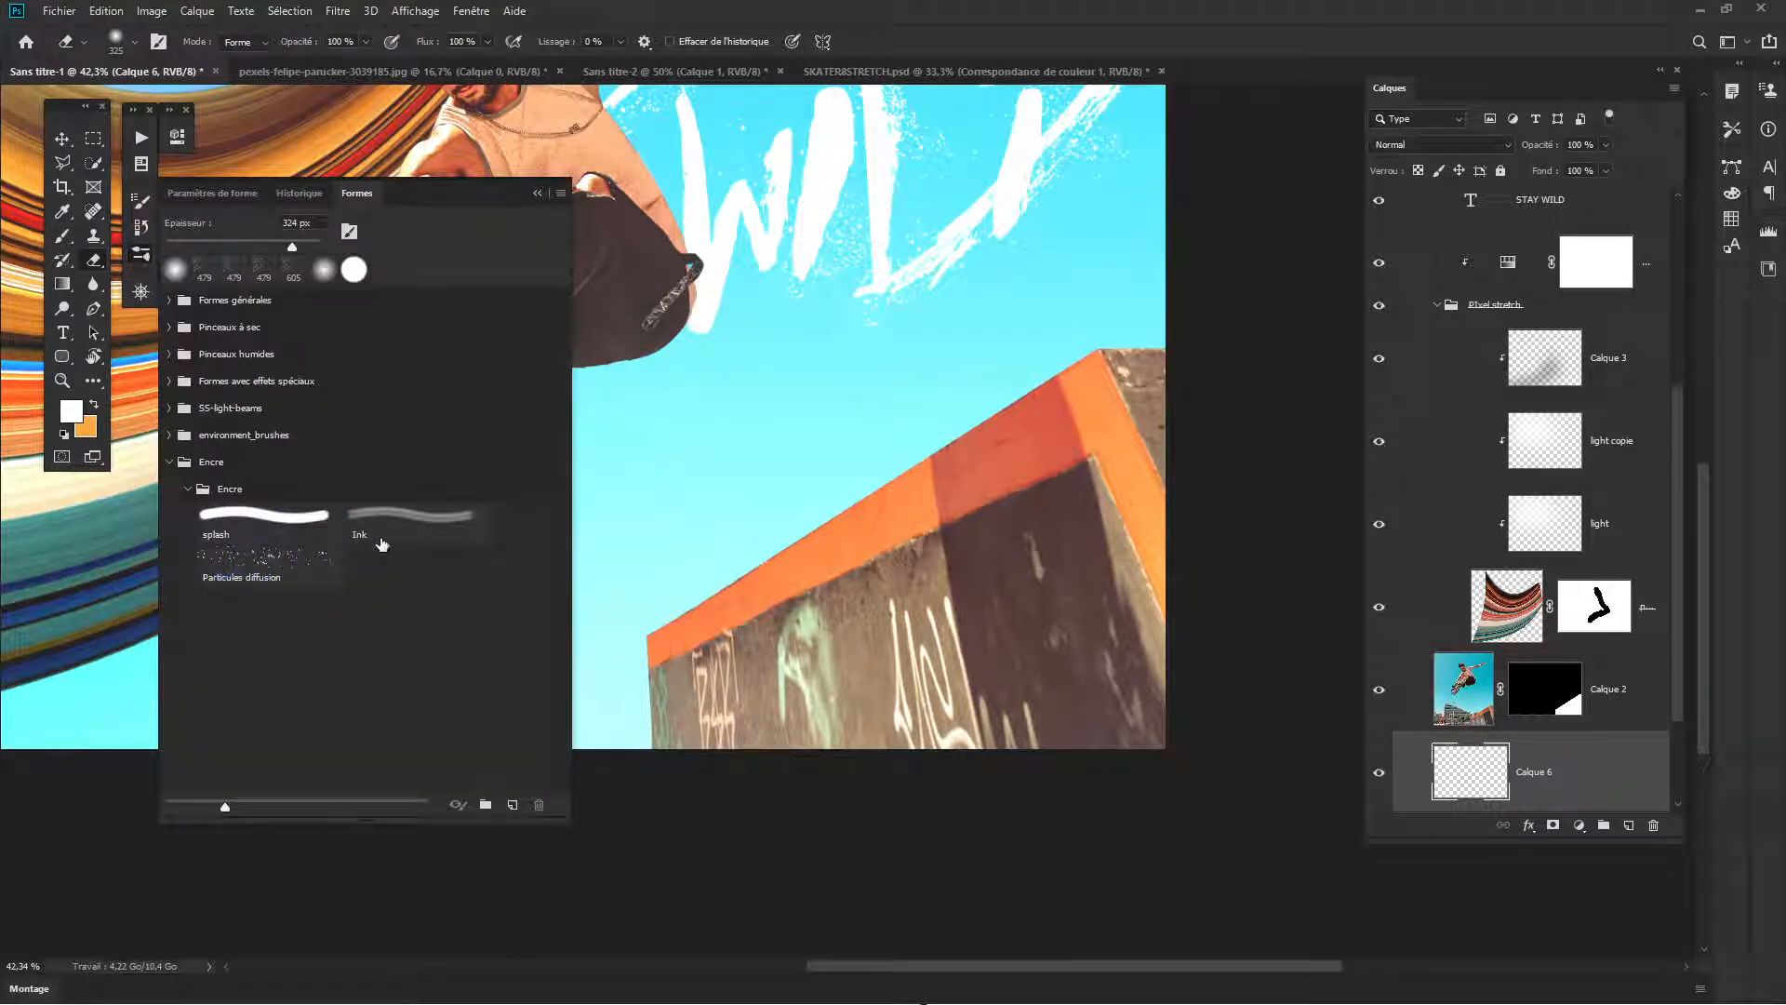
click(264, 527)
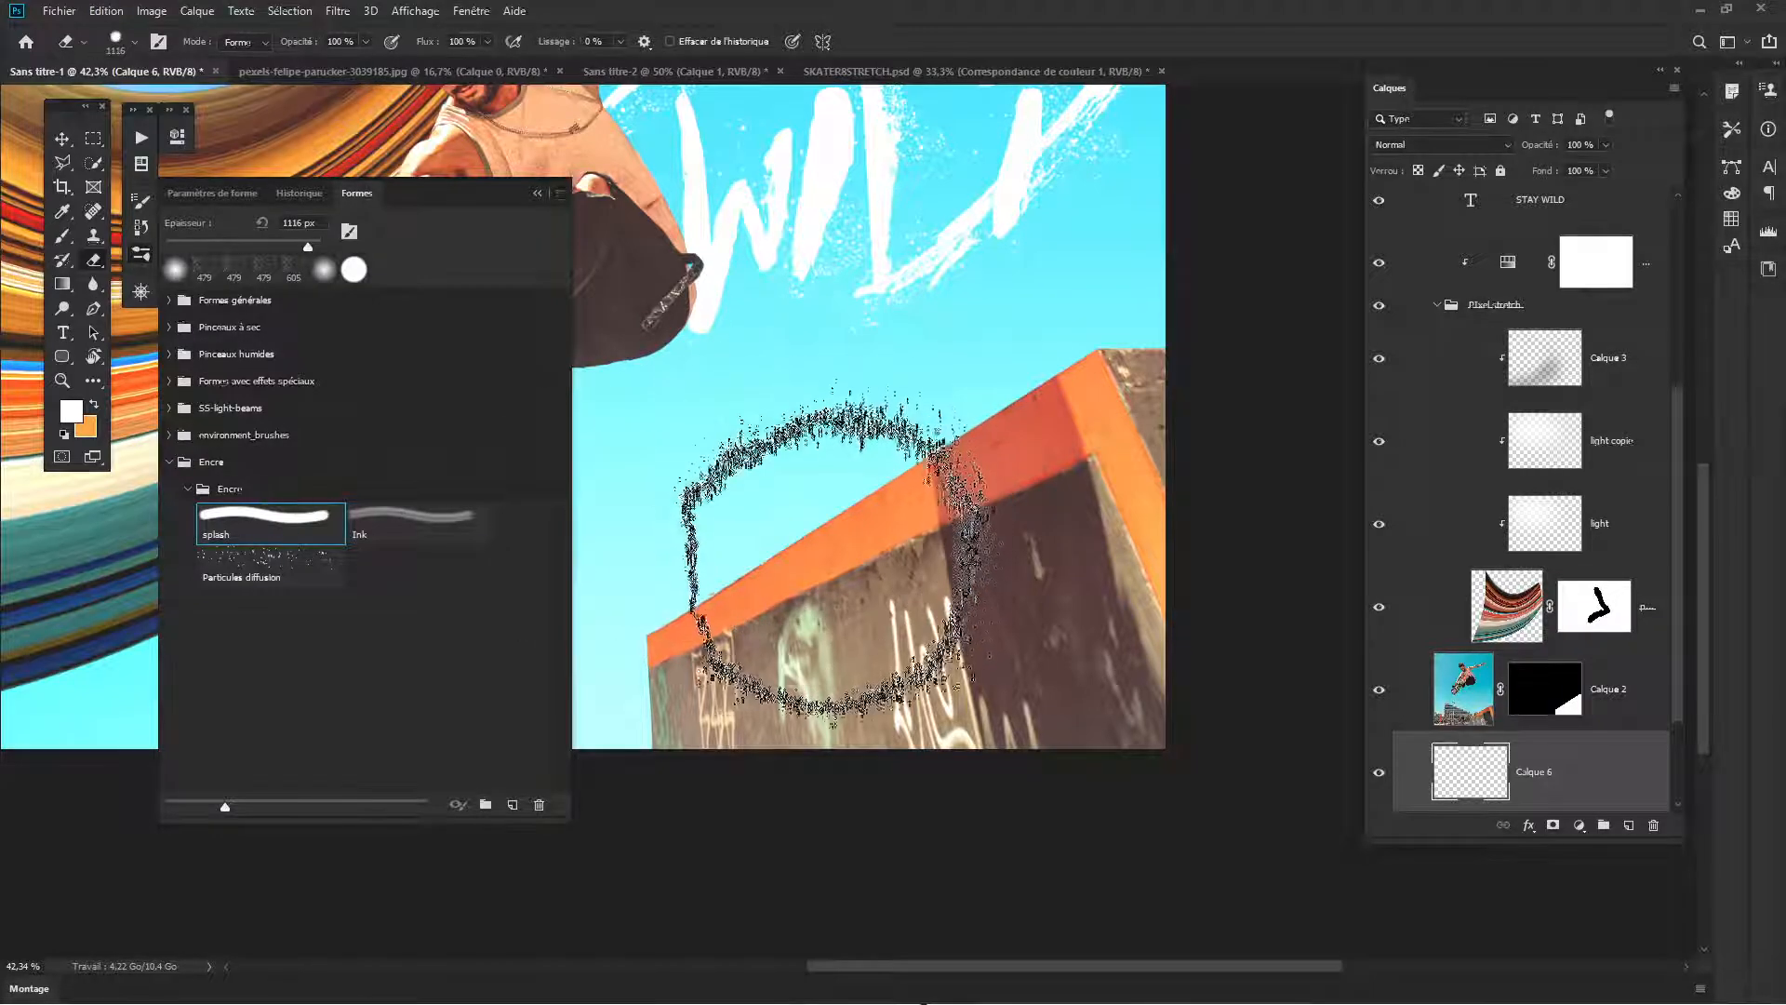
mouse_move(846, 550)
mouse_down()
mouse_move(899, 563)
mouse_move(837, 575)
mouse_up()
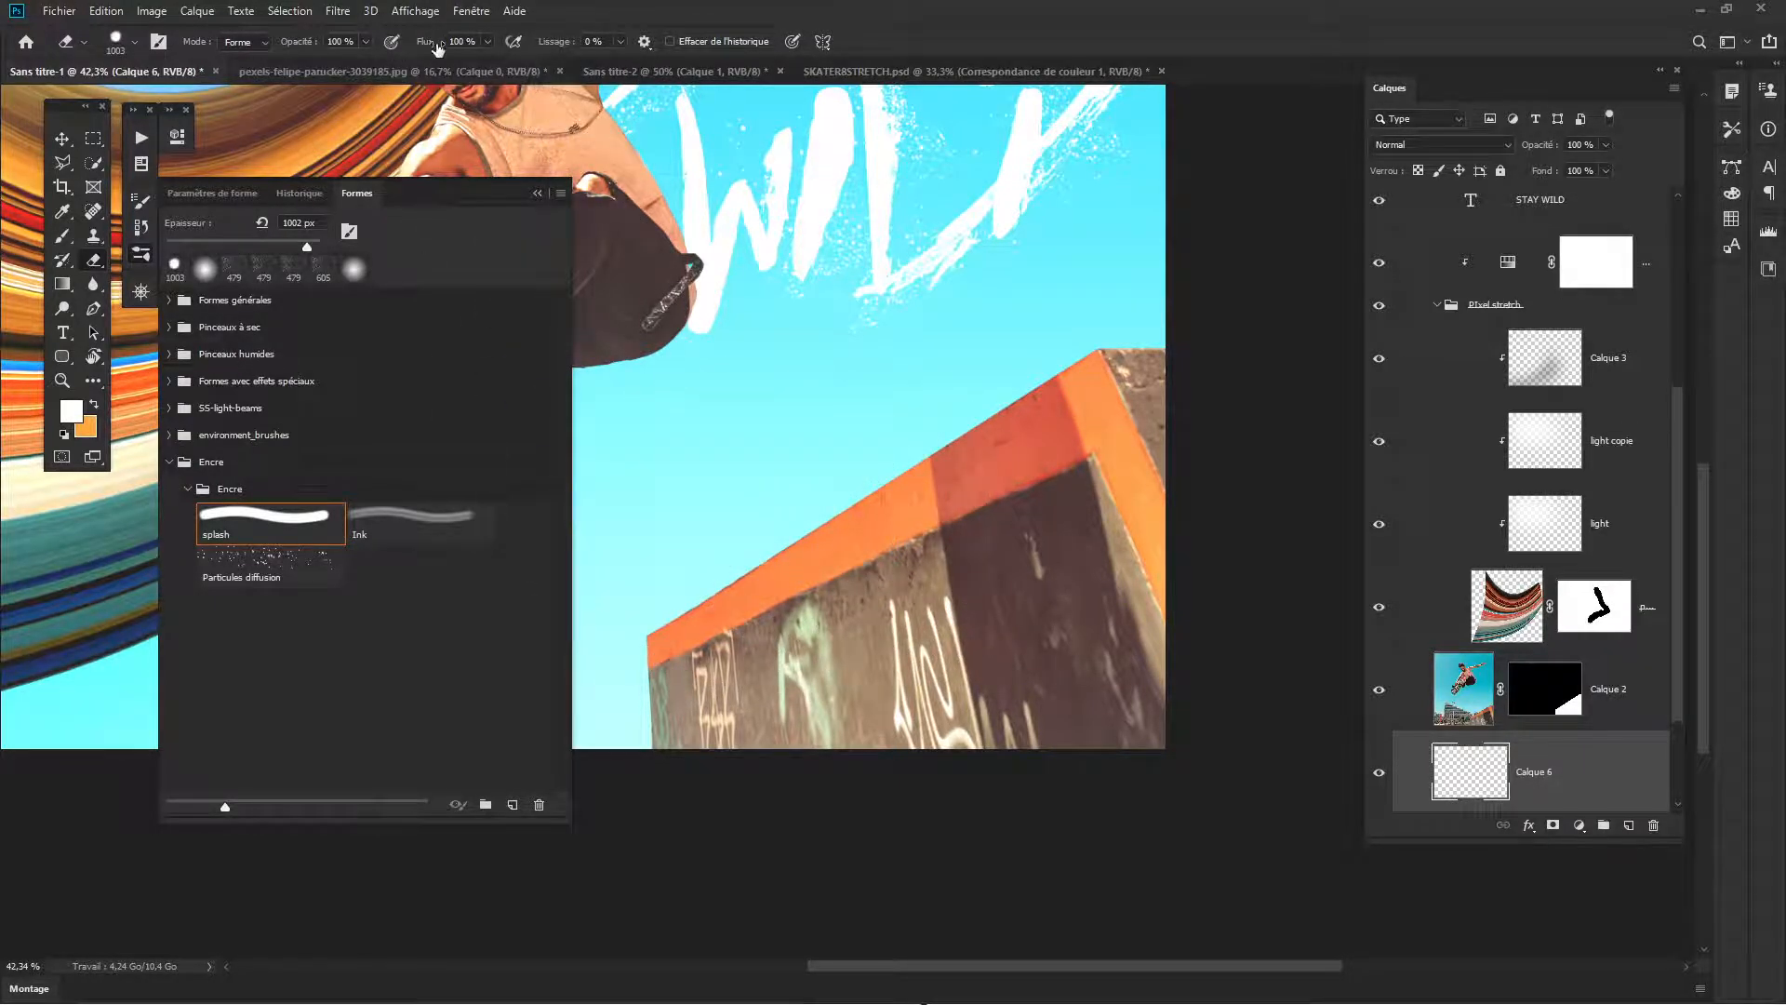
click(66, 240)
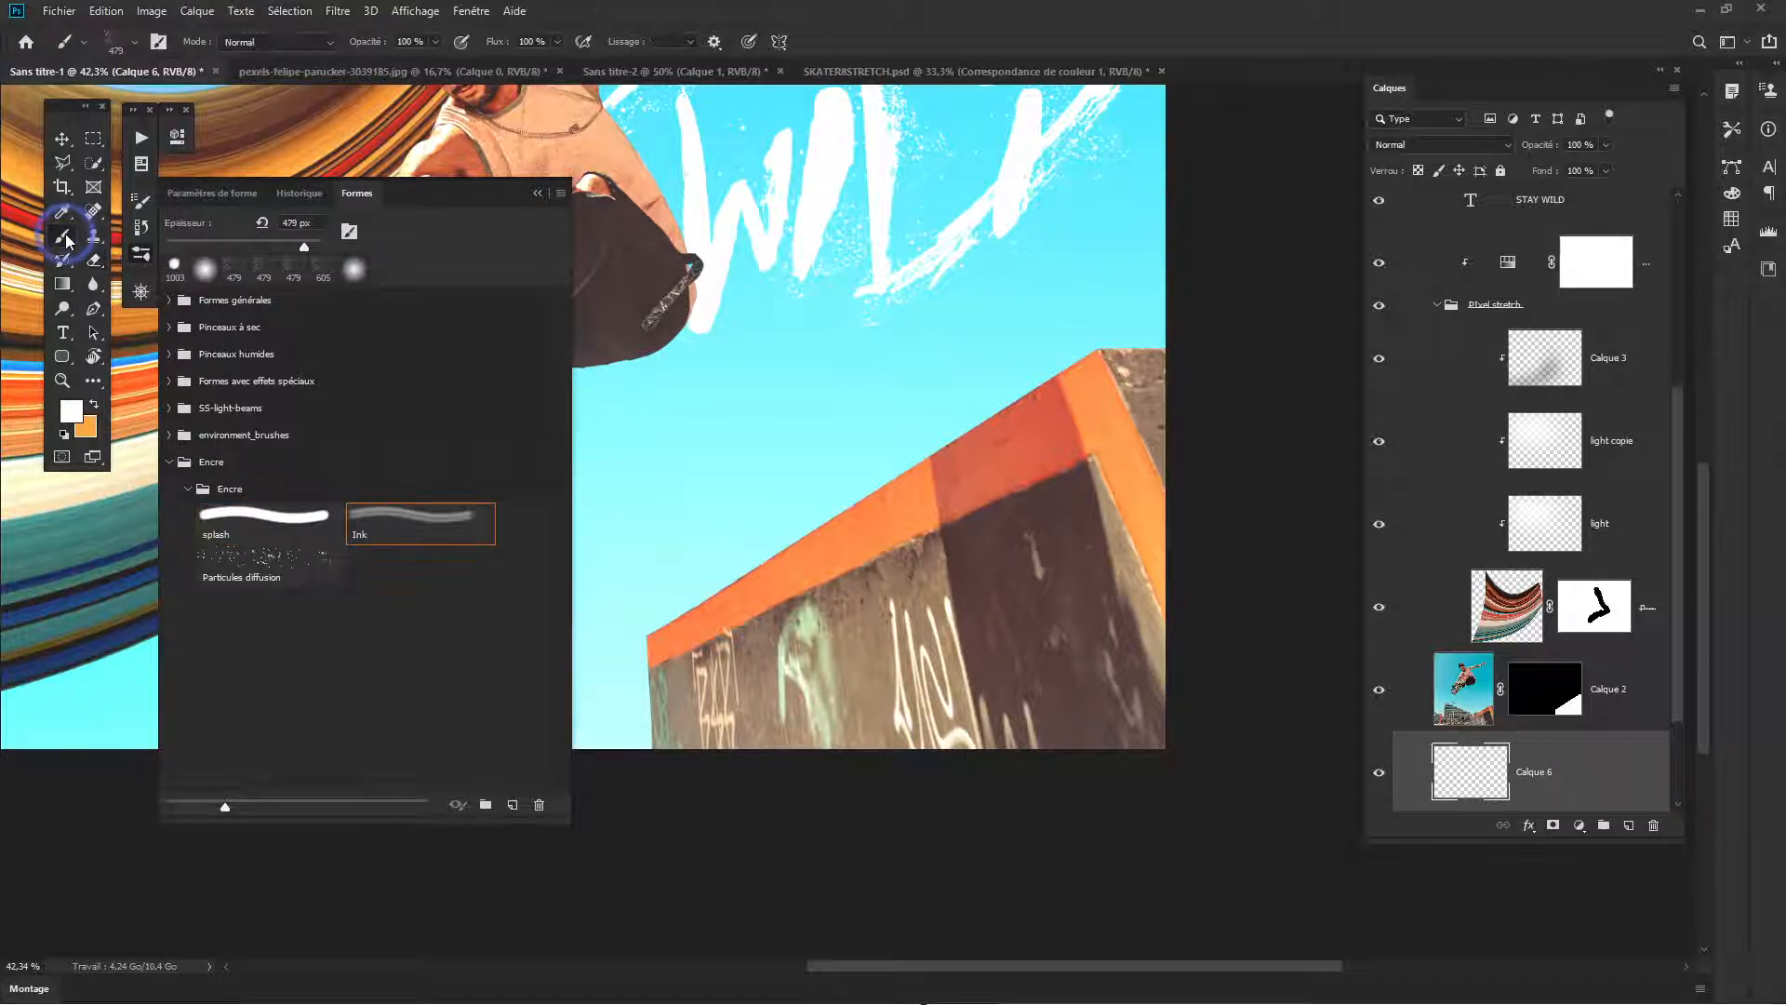
click(270, 517)
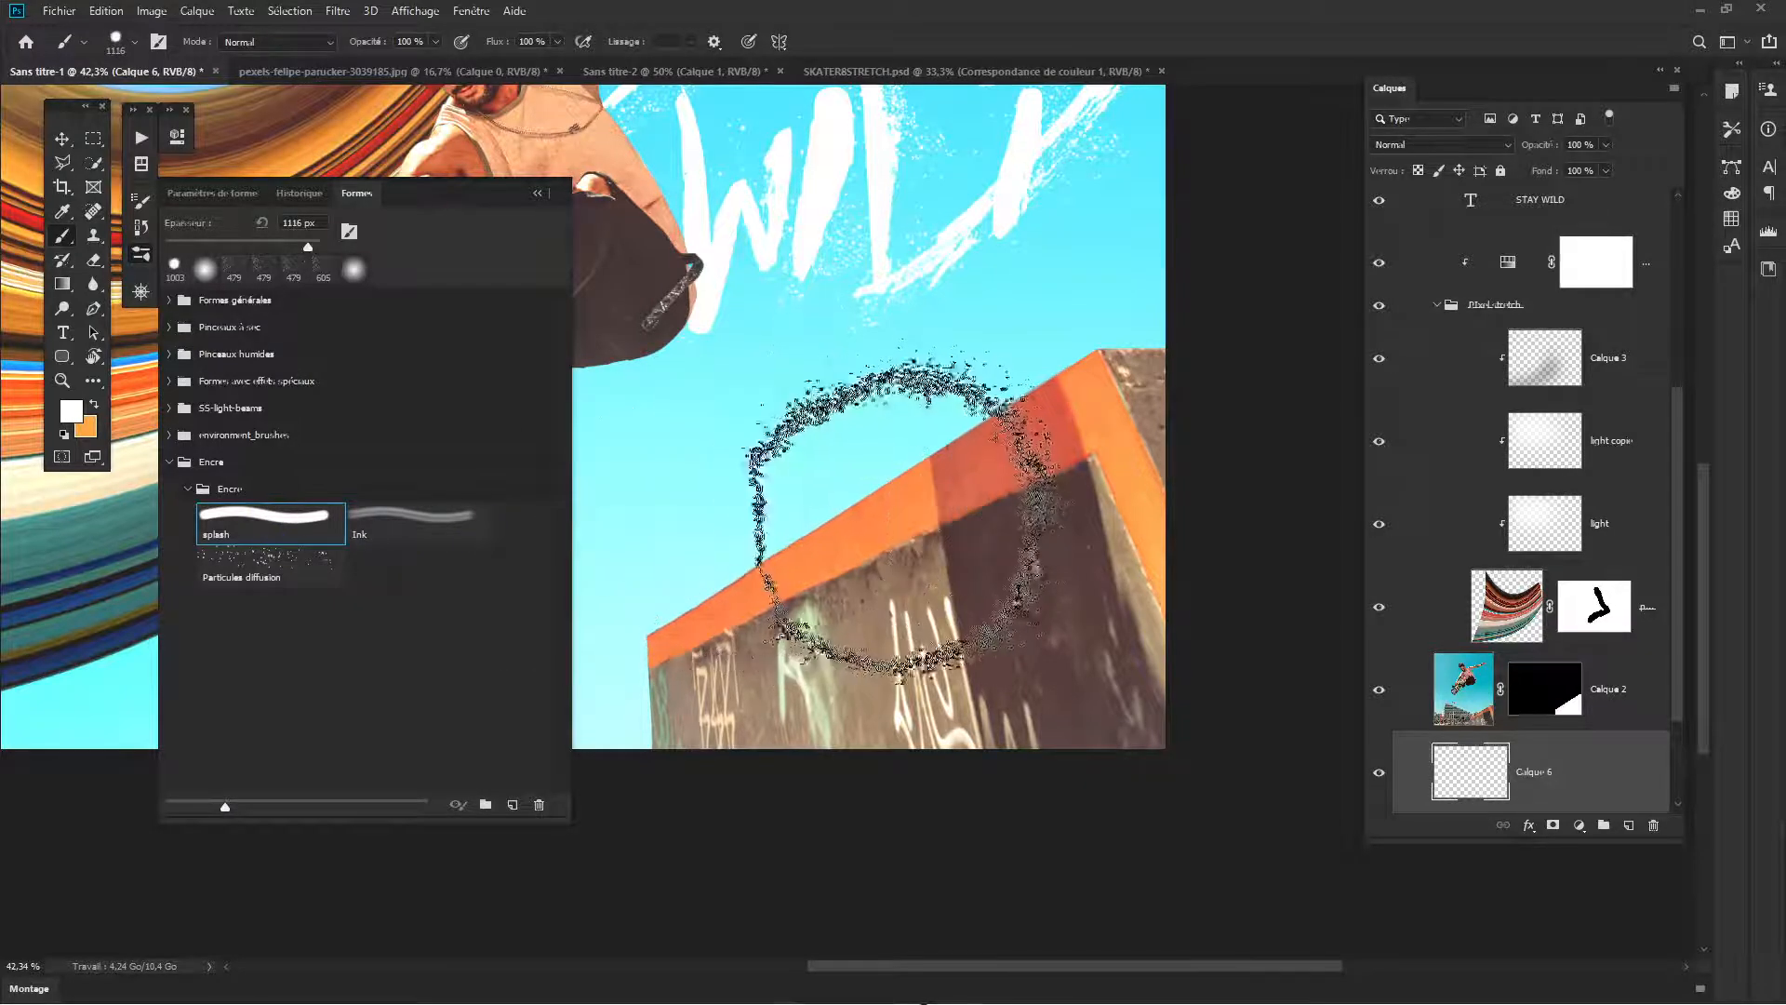
- Try stamping white glows behind the ramp with the splash brush at 1116 px and 1536 px
click(870, 488)
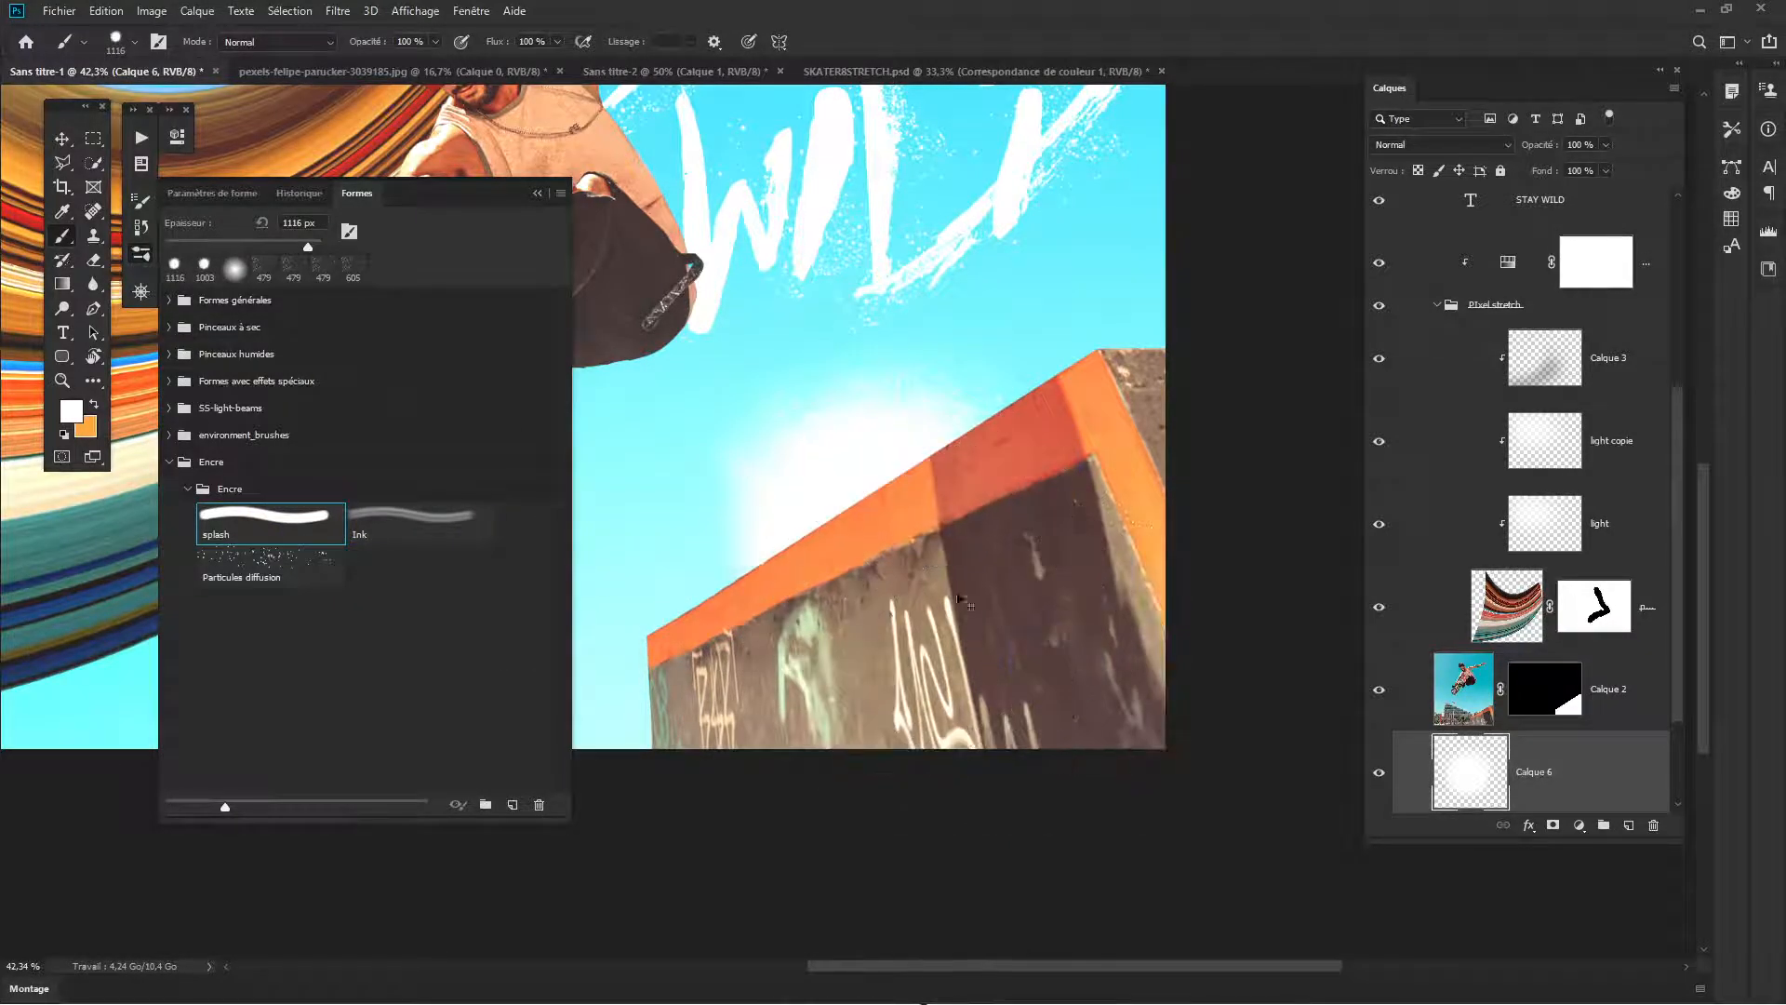
scroll(963, 600, down, 3)
drag(973, 603, 983, 602)
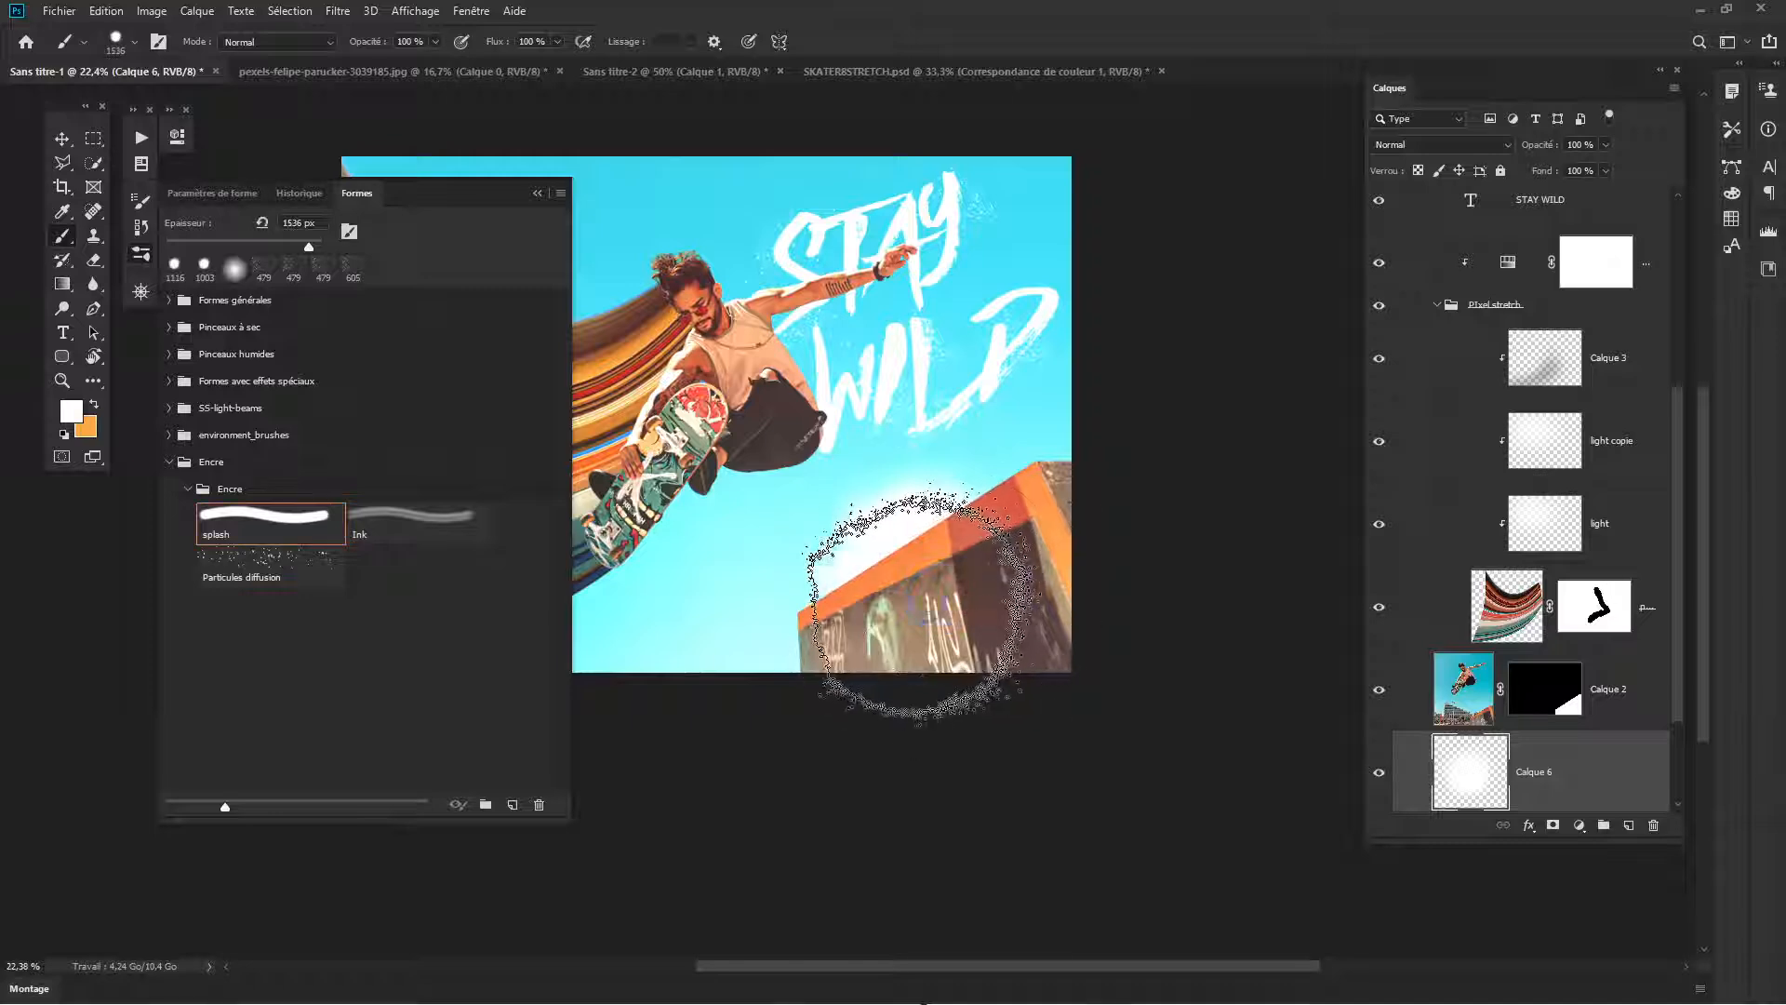
click(921, 607)
scroll(966, 649, down, 1)
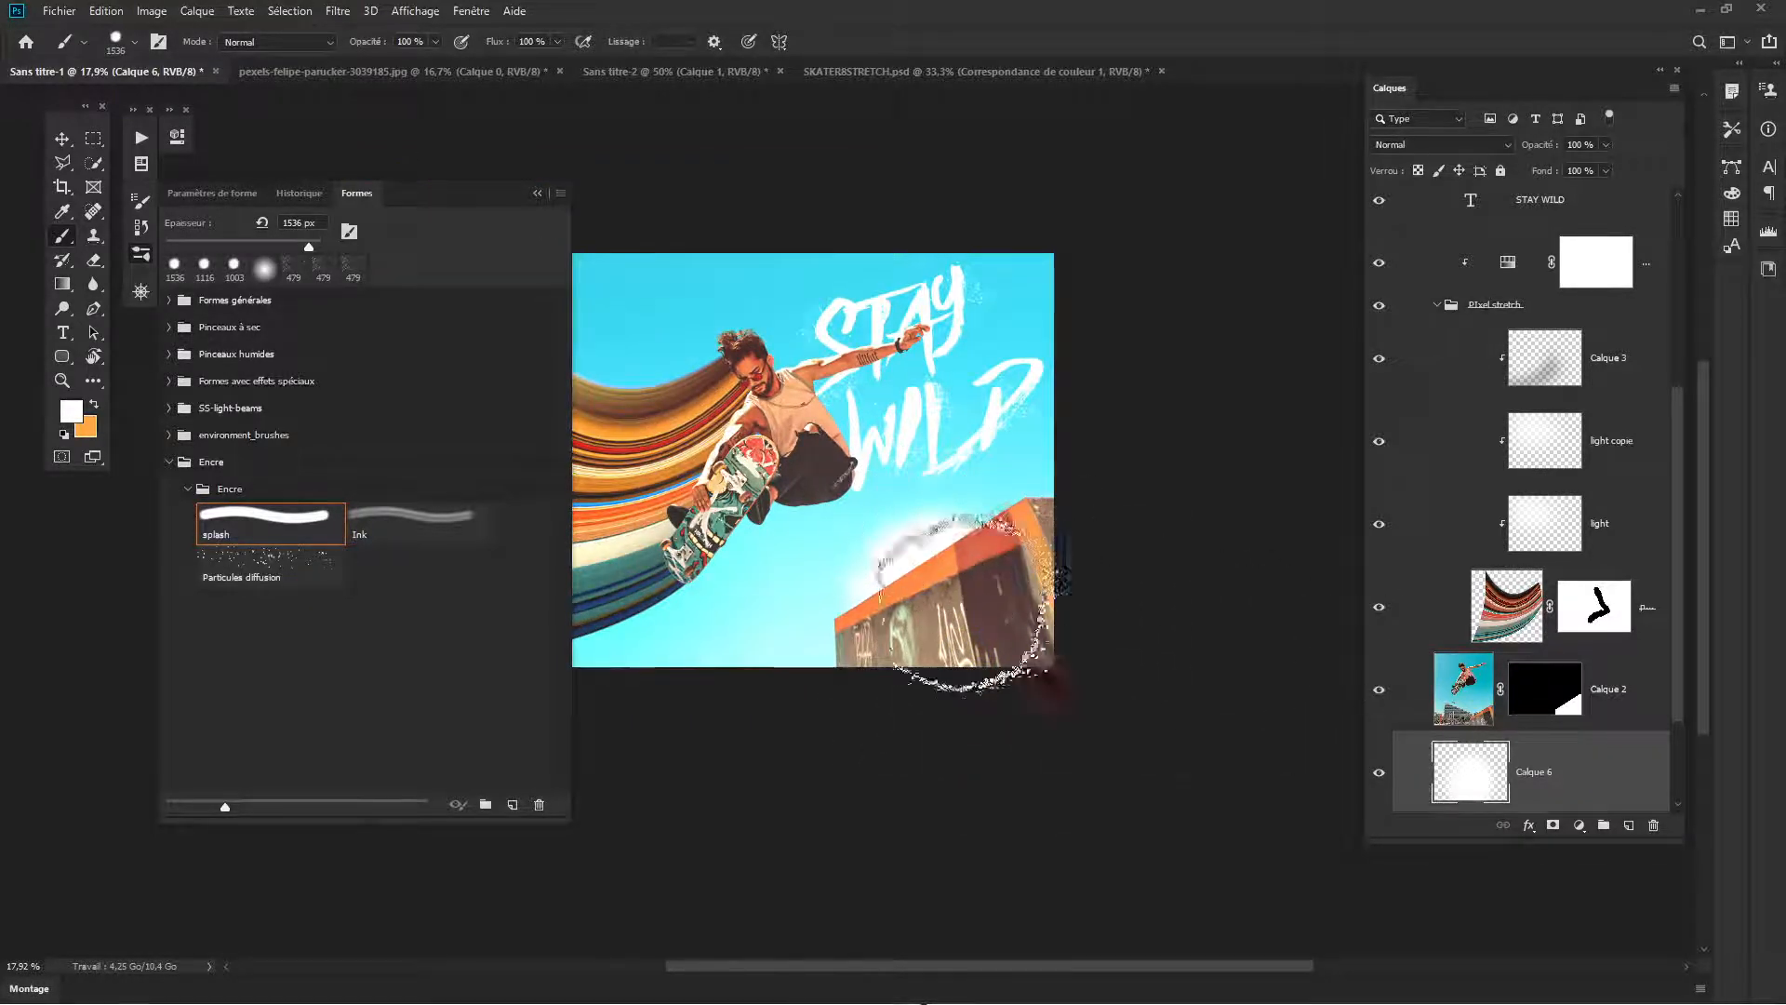
key(ctrl+z)
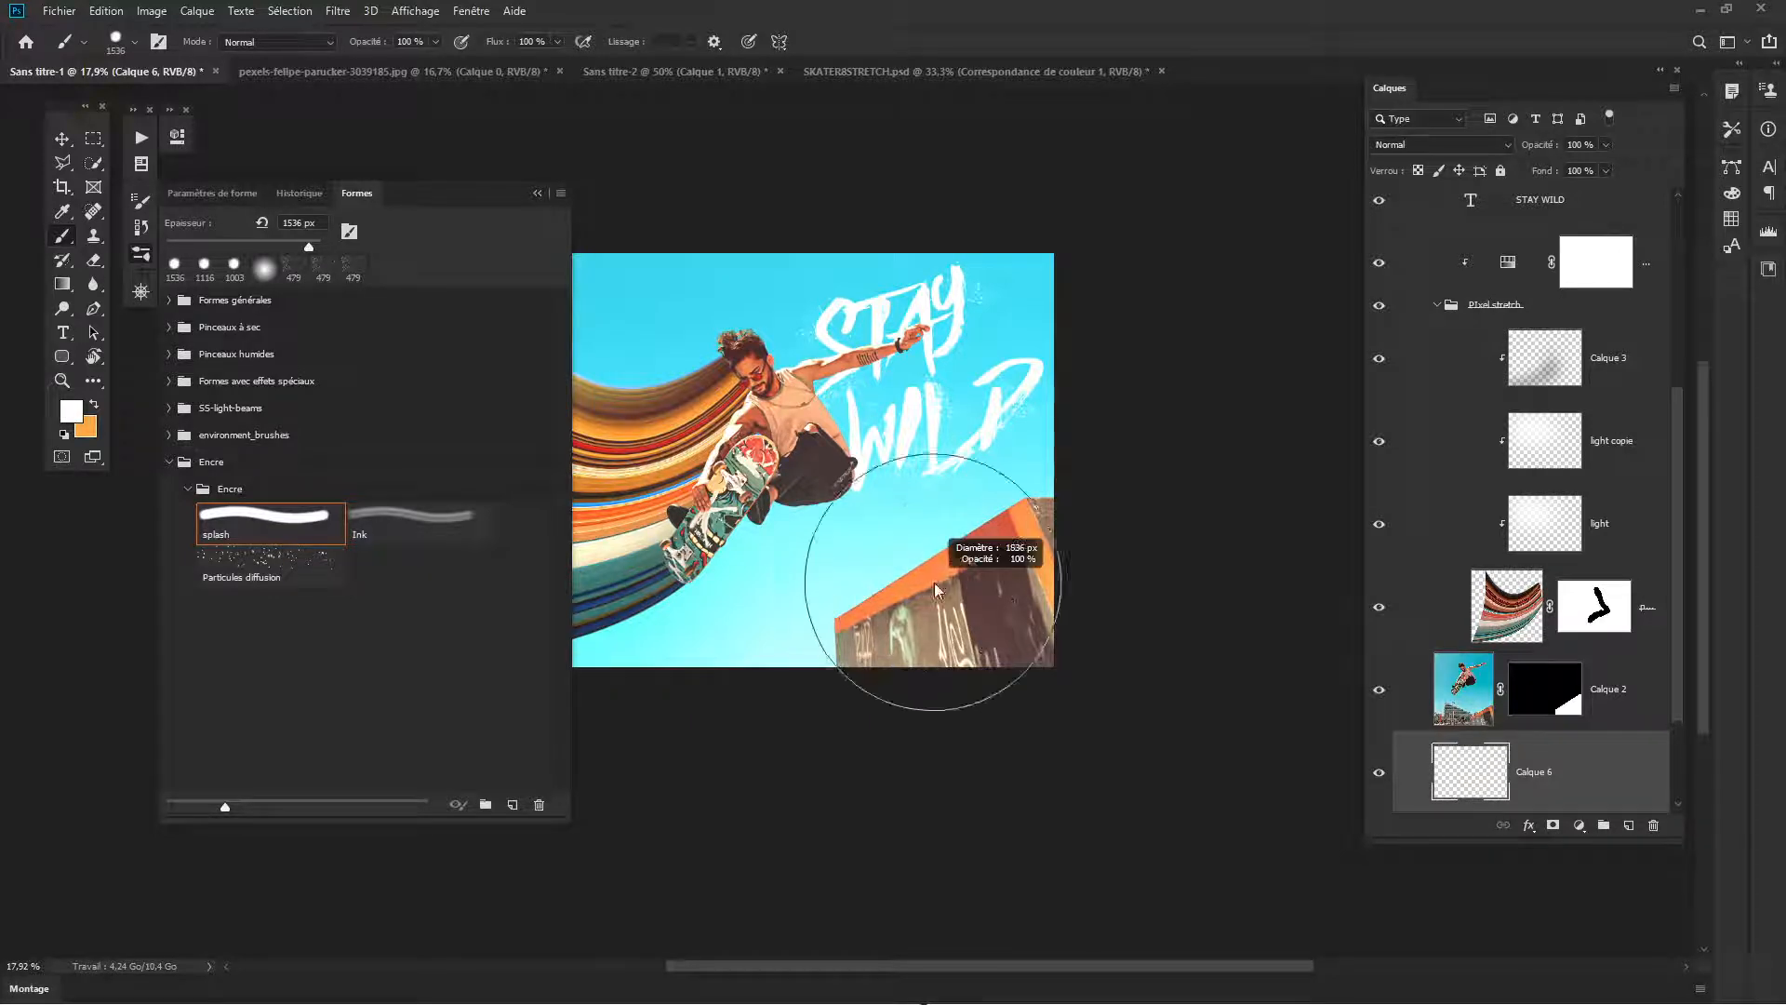
- Enlarge the splash brush to 2038 px and stamp a white glow behind the graffiti-covered ramp
drag(935, 584, 977, 586)
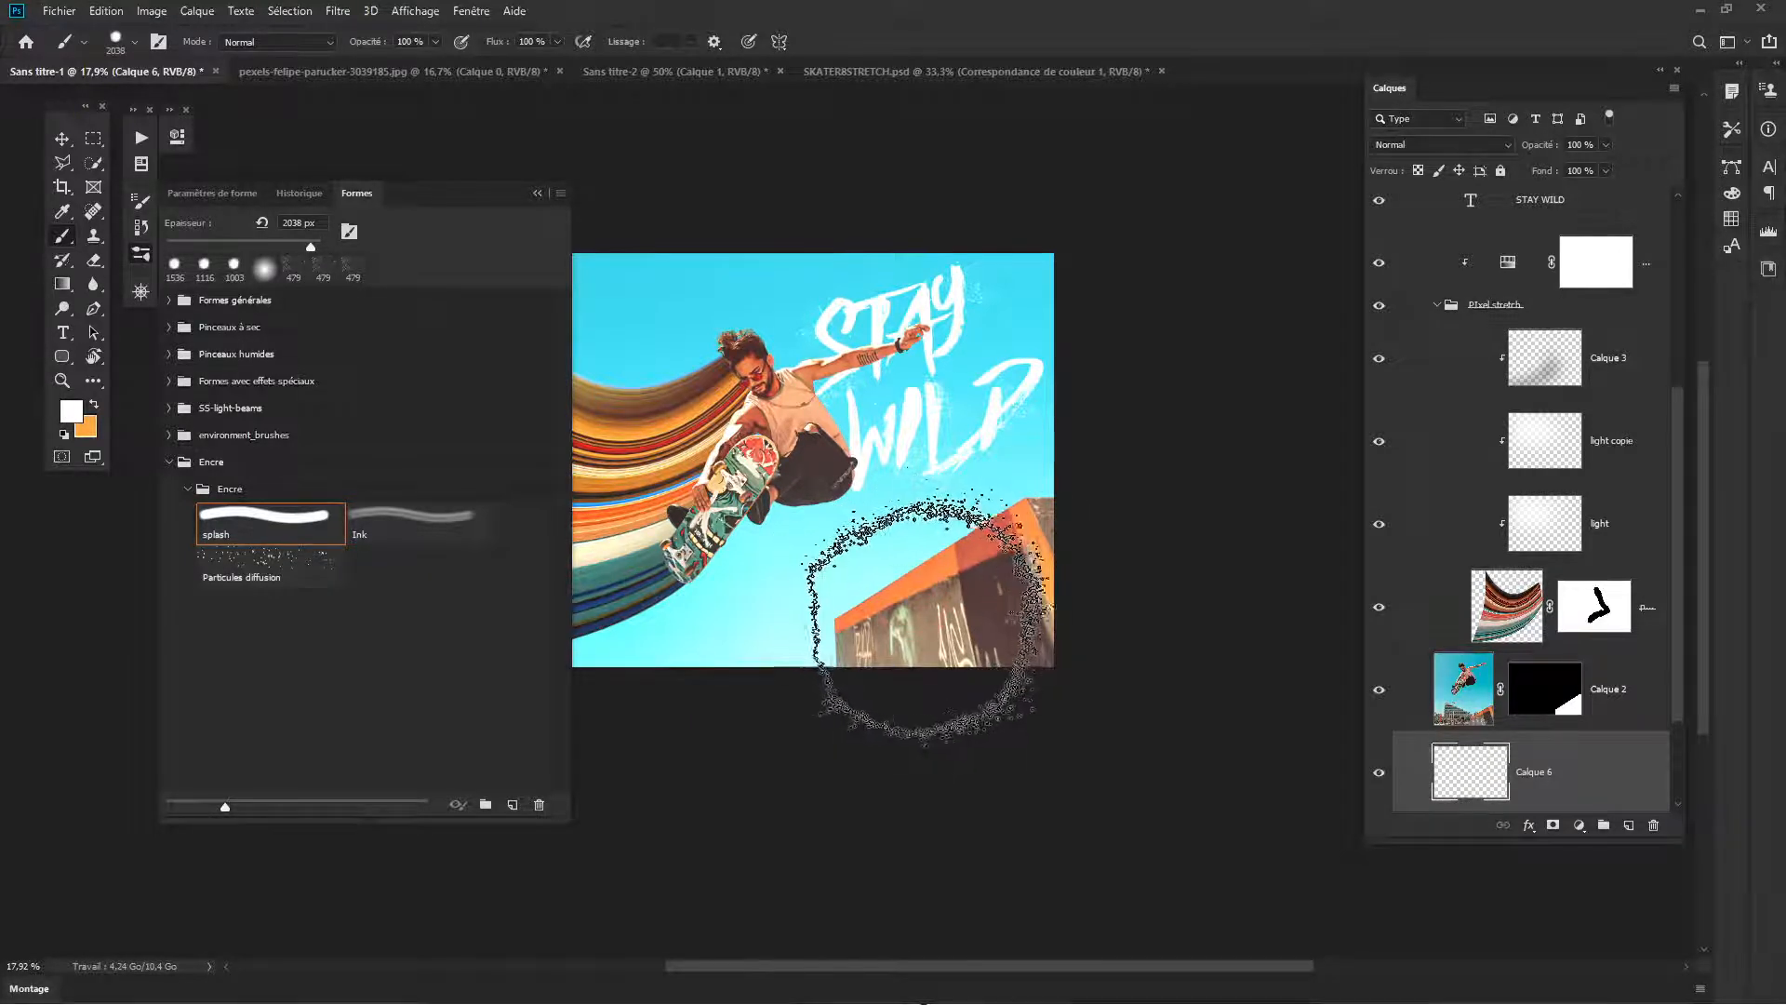
click(930, 622)
scroll(968, 632, up, 4)
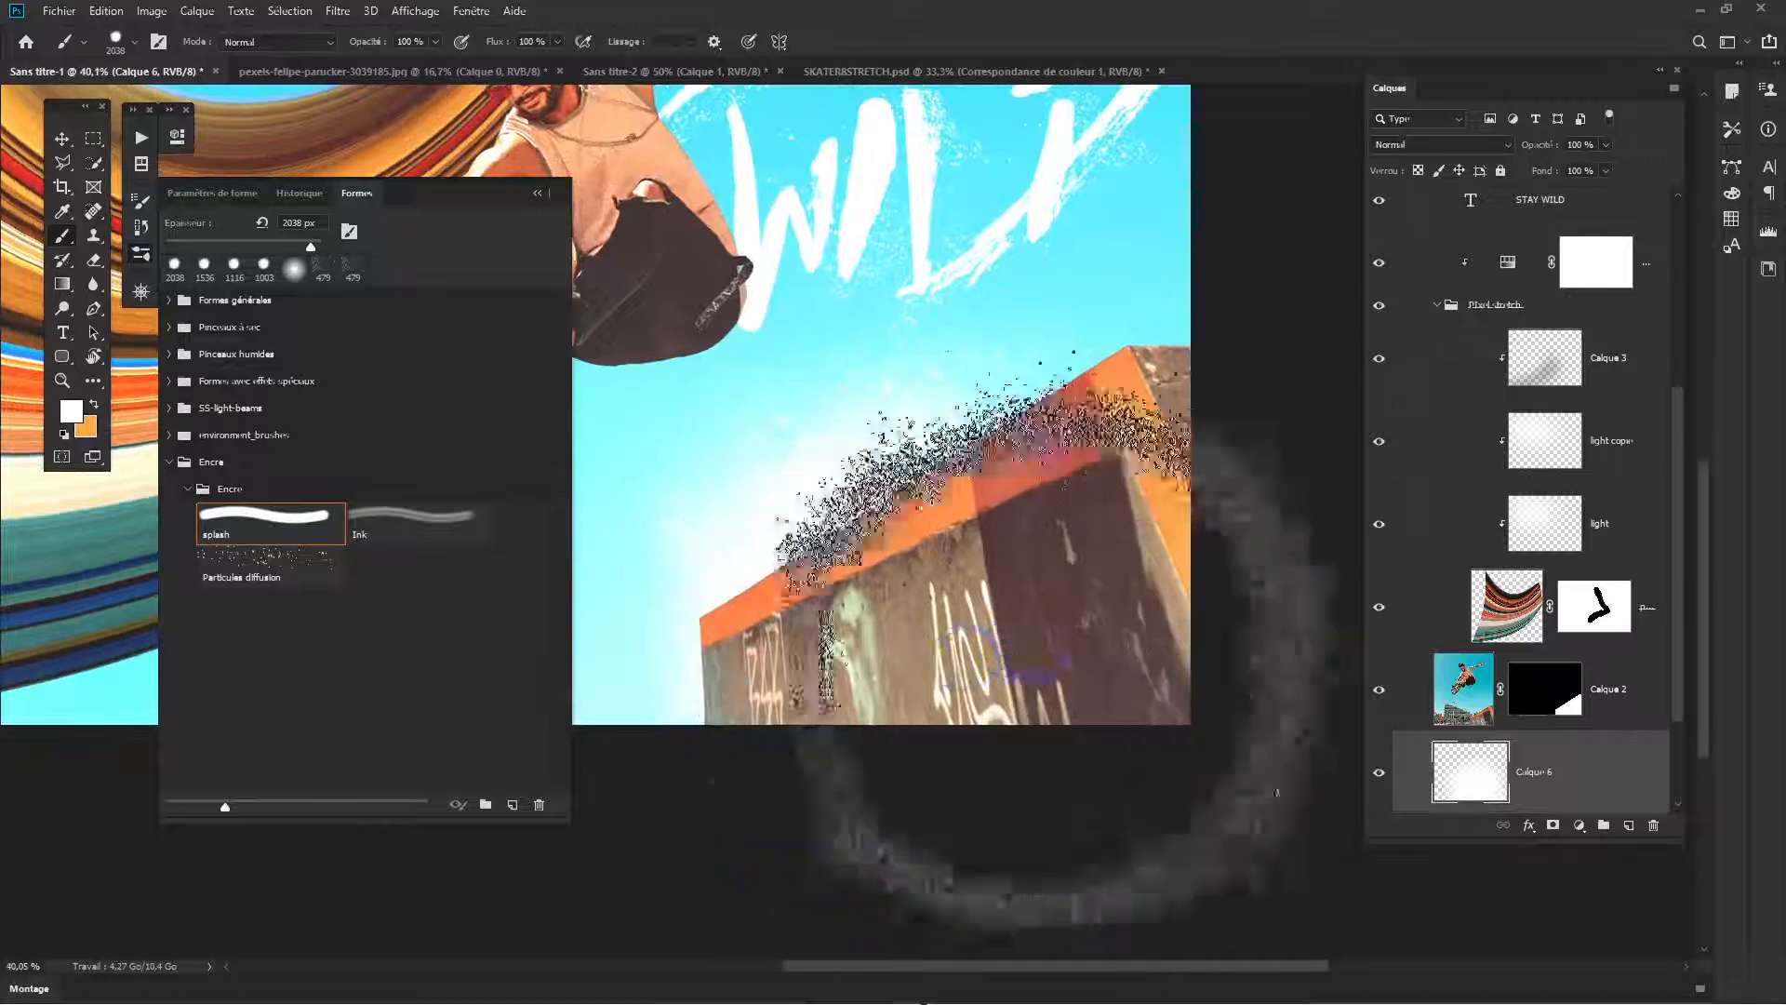
scroll(936, 574, down, 4)
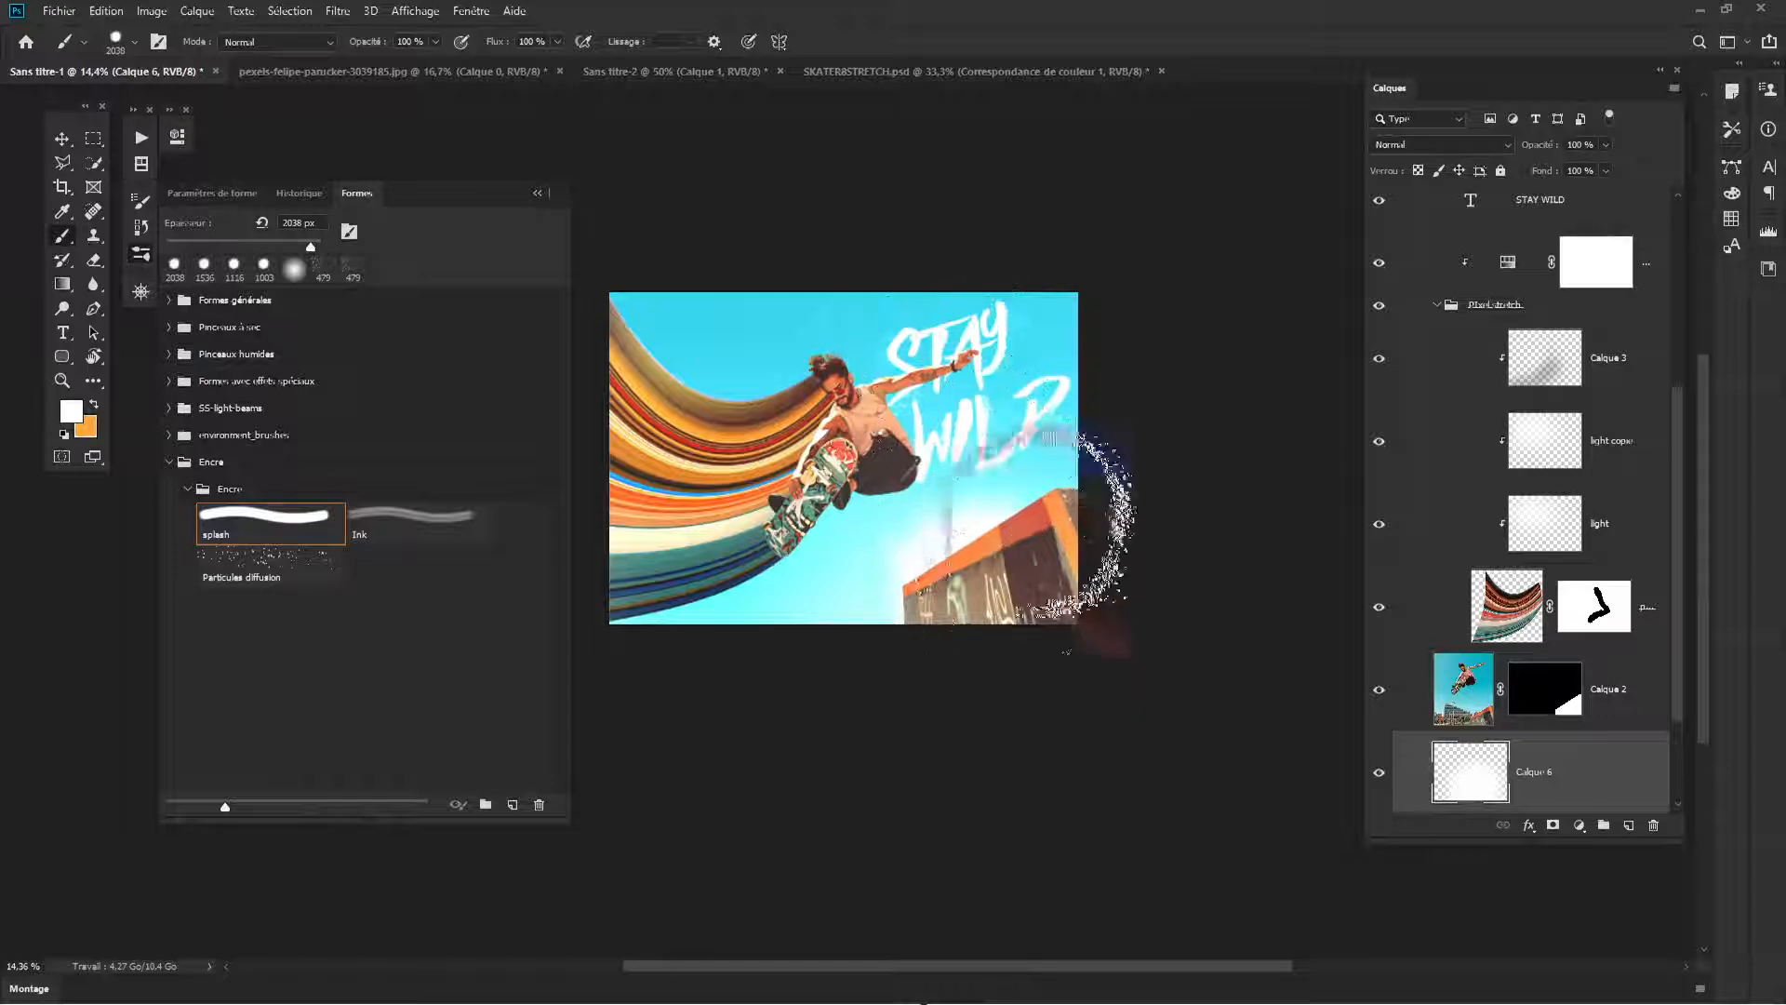
scroll(956, 518, up, 4)
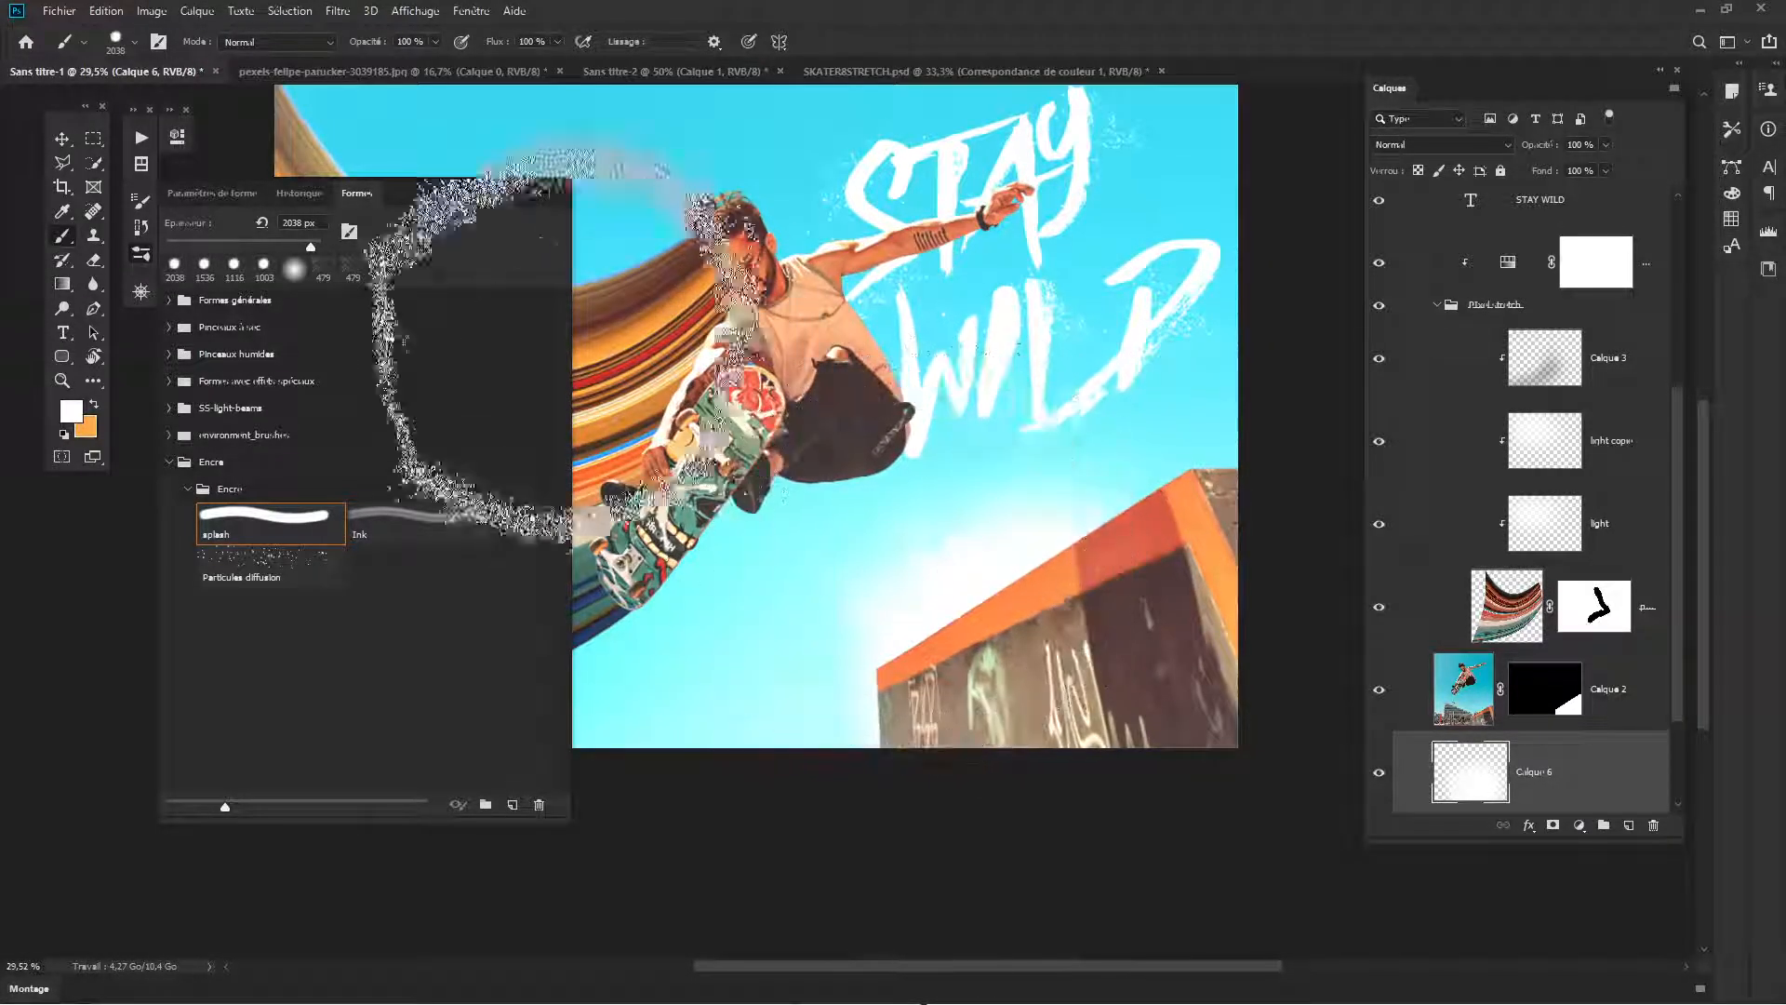
click(540, 194)
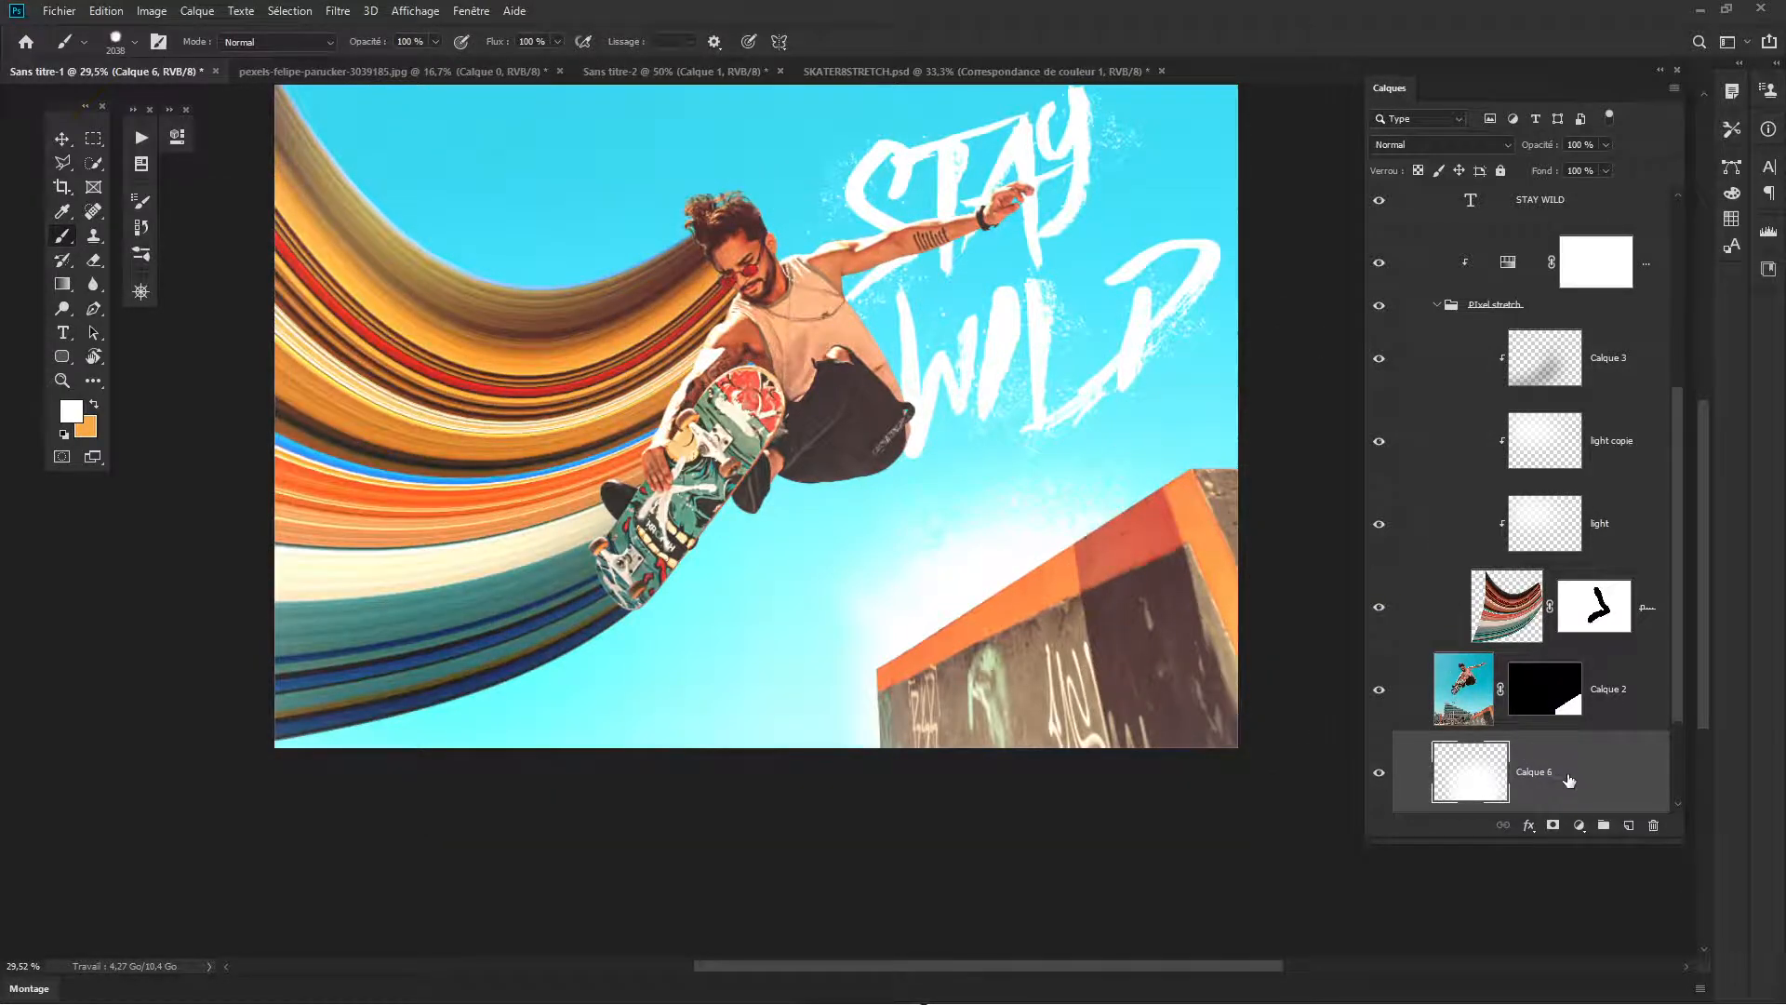
- Duplicate the ramp's glow layer and move the copy up behind the skater's head
key(v)
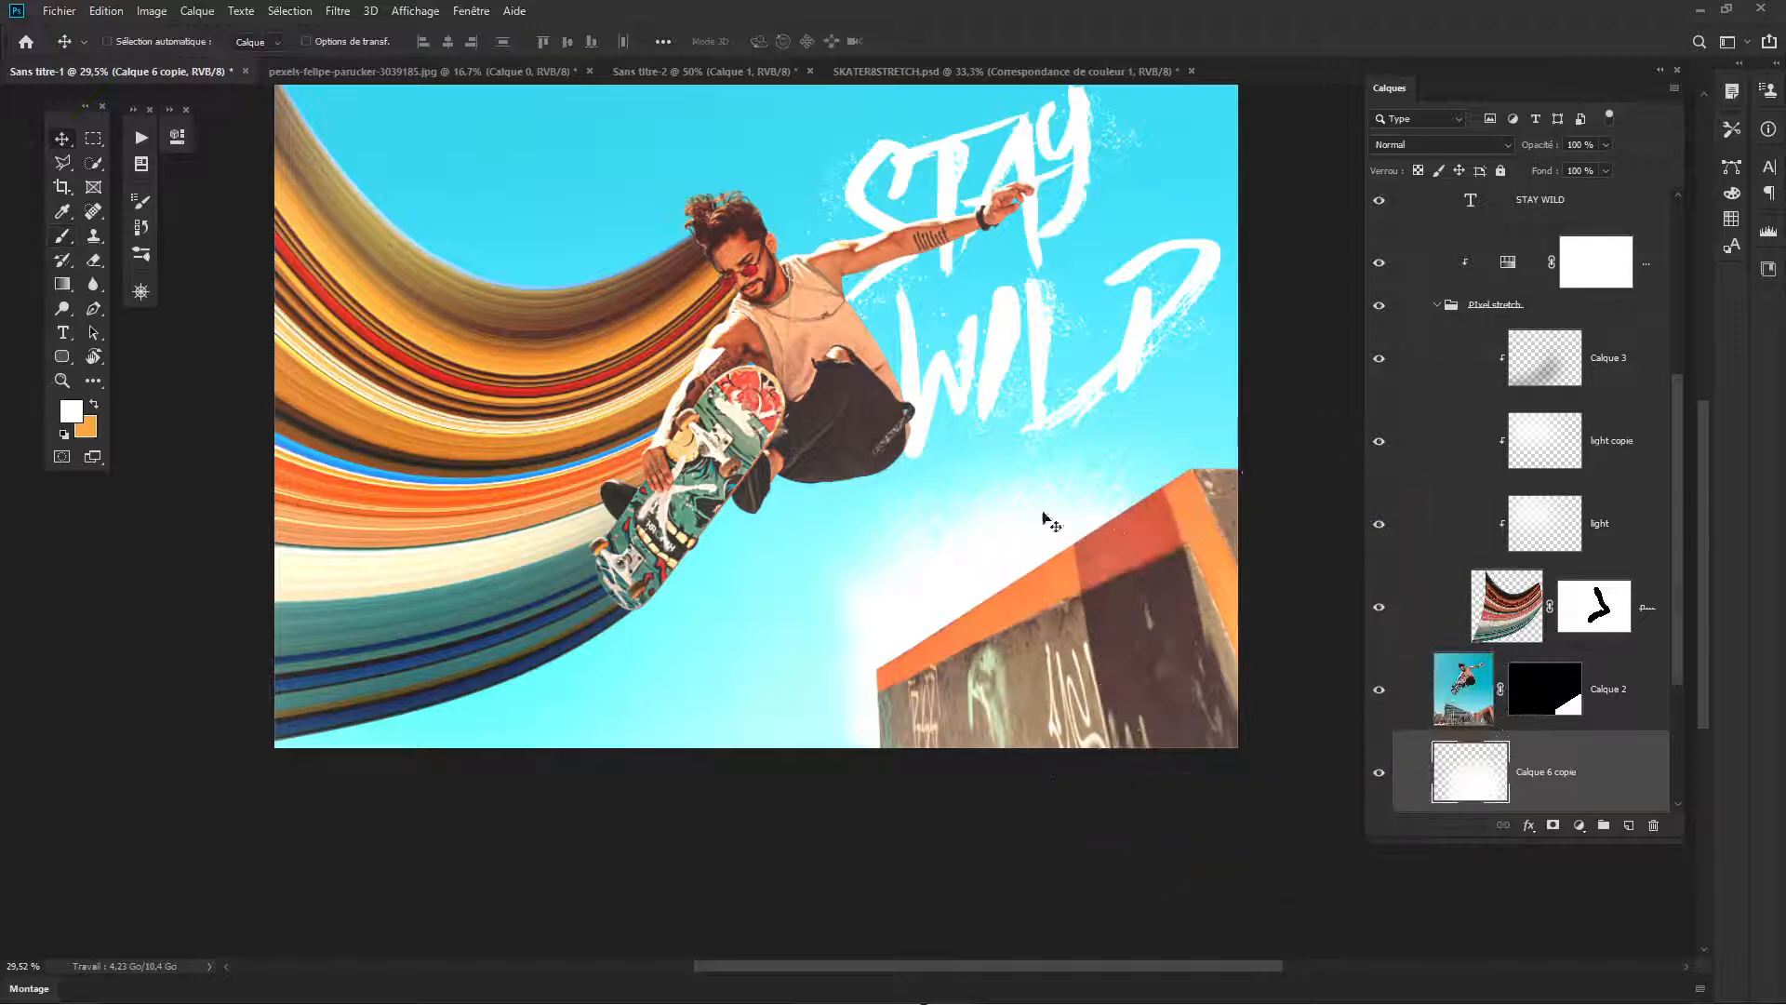
mouse_move(1044, 518)
mouse_down()
mouse_move(838, 412)
mouse_move(681, 221)
mouse_move(725, 222)
mouse_move(660, 249)
mouse_up()
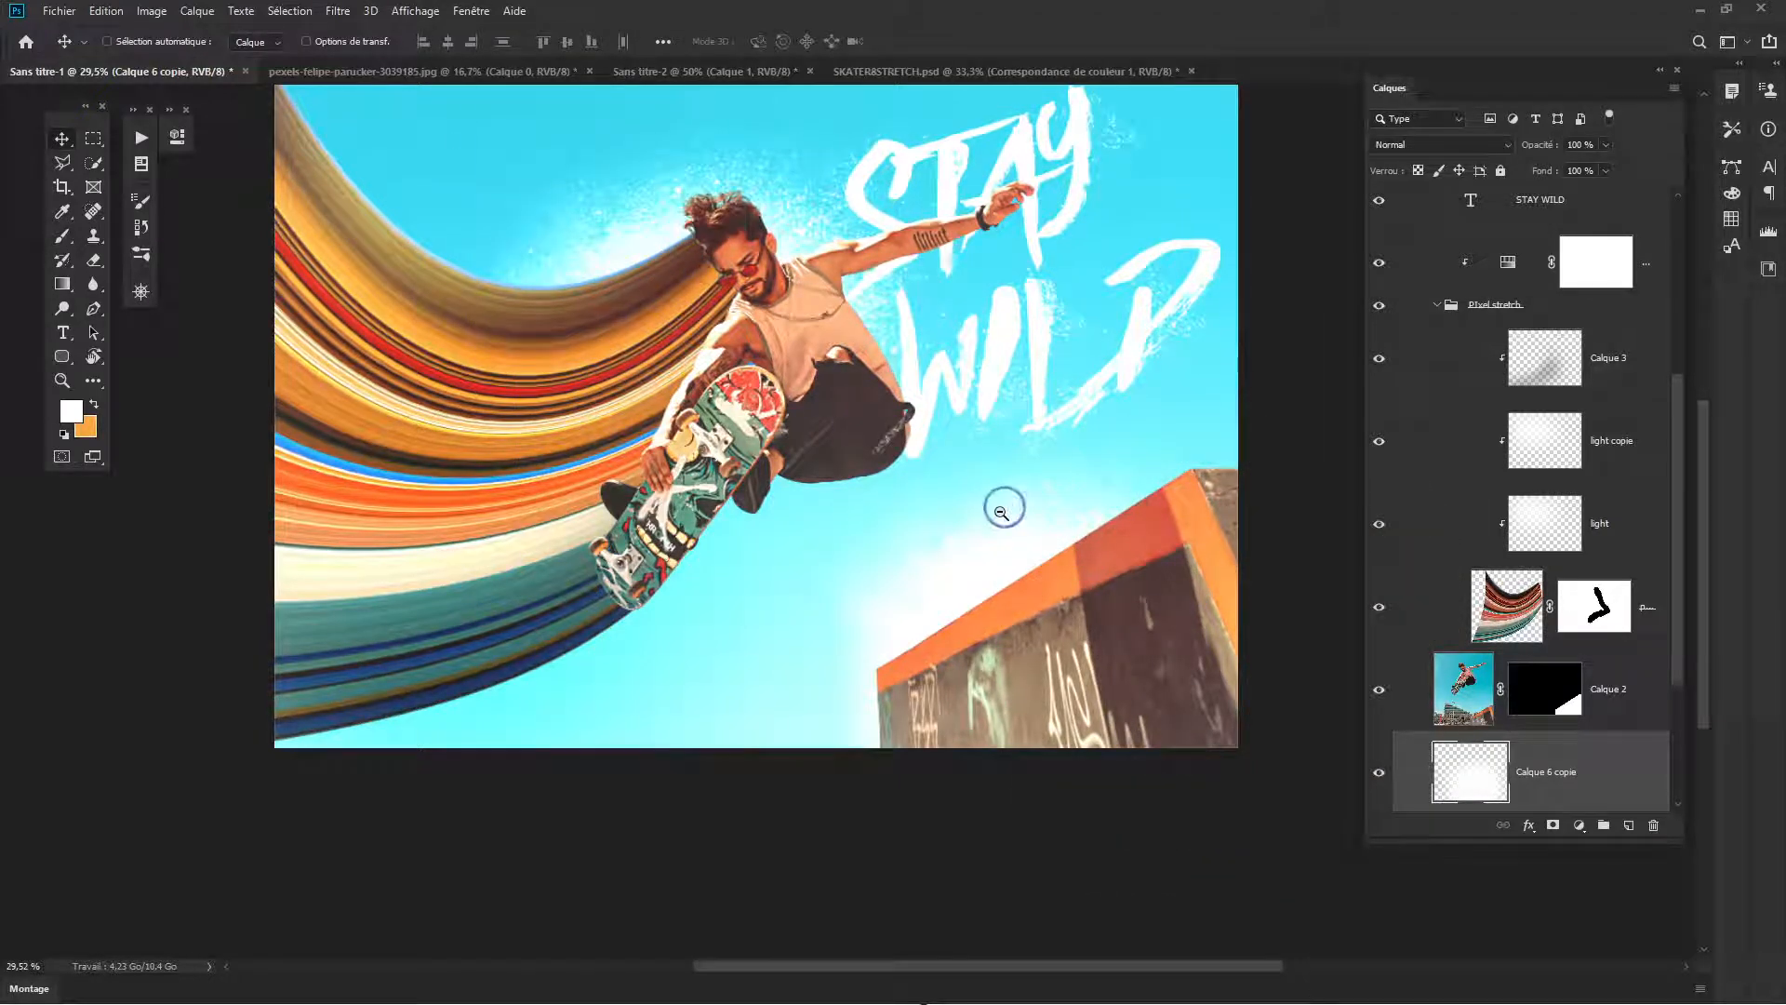
scroll(1000, 506, down, 2)
mouse_move(842, 383)
mouse_down()
mouse_move(850, 456)
mouse_move(838, 403)
mouse_up()
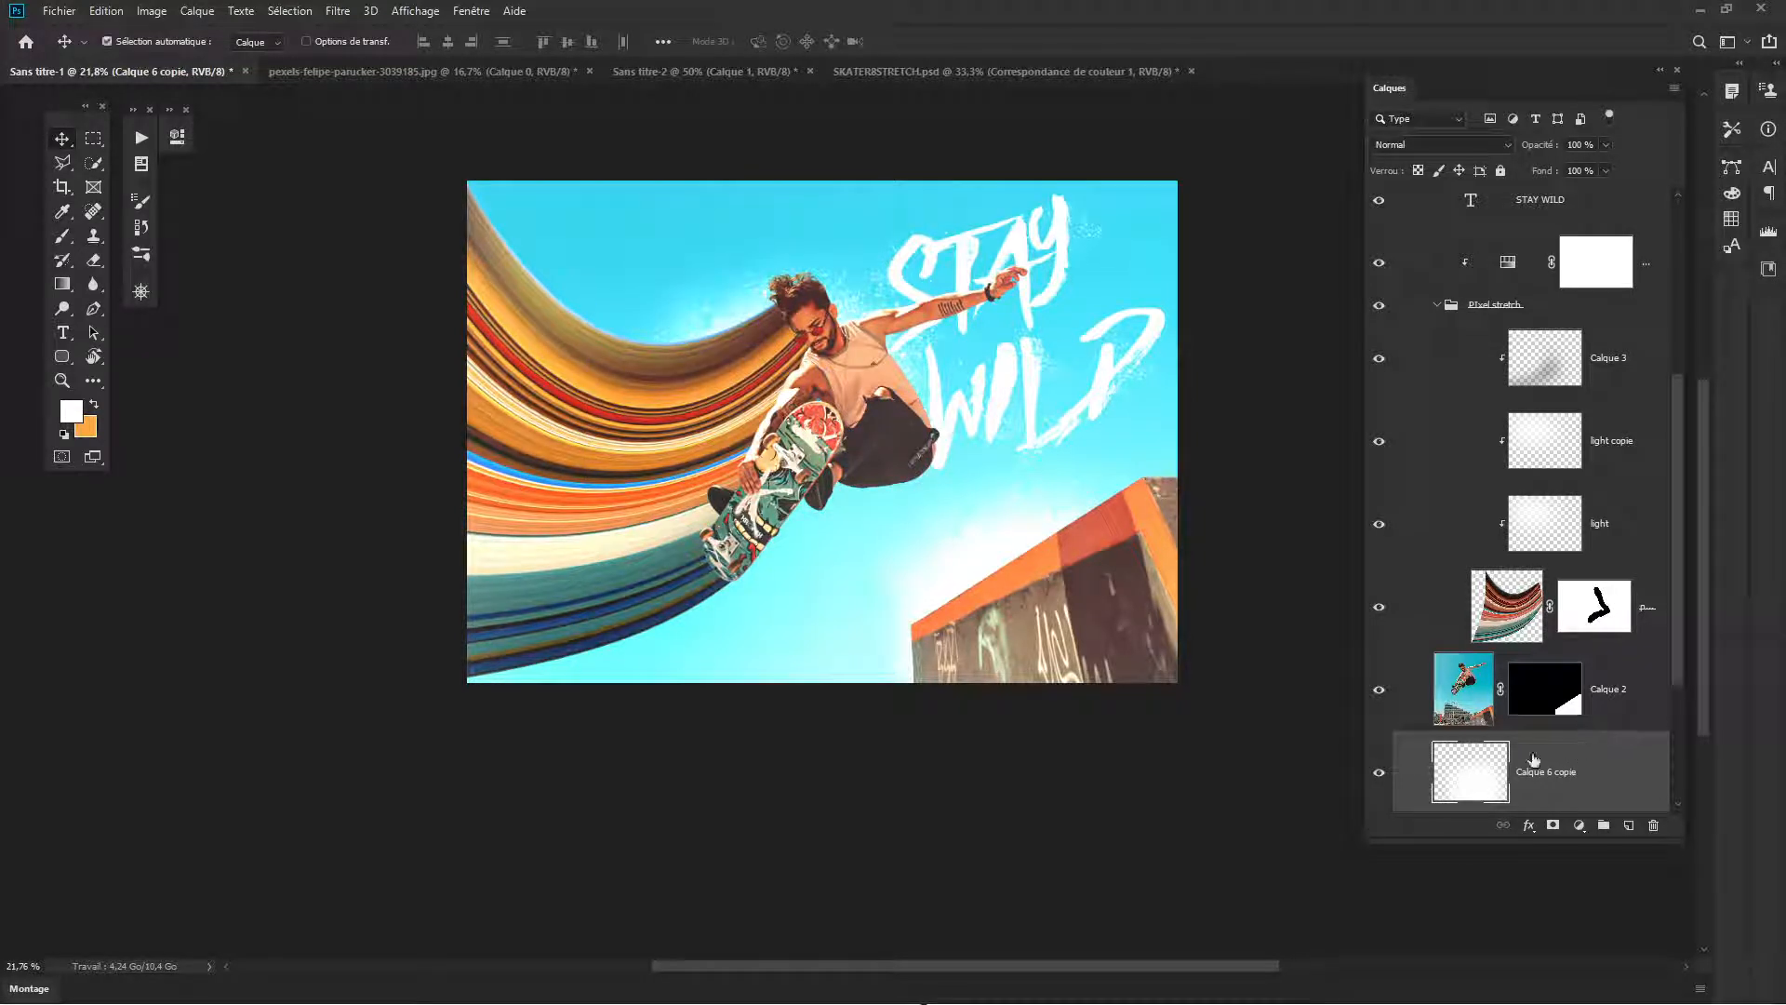
- Clear the duplicated glow layer's contents and stamp a white splash glow behind the skater's body with the Brush
key(Delete)
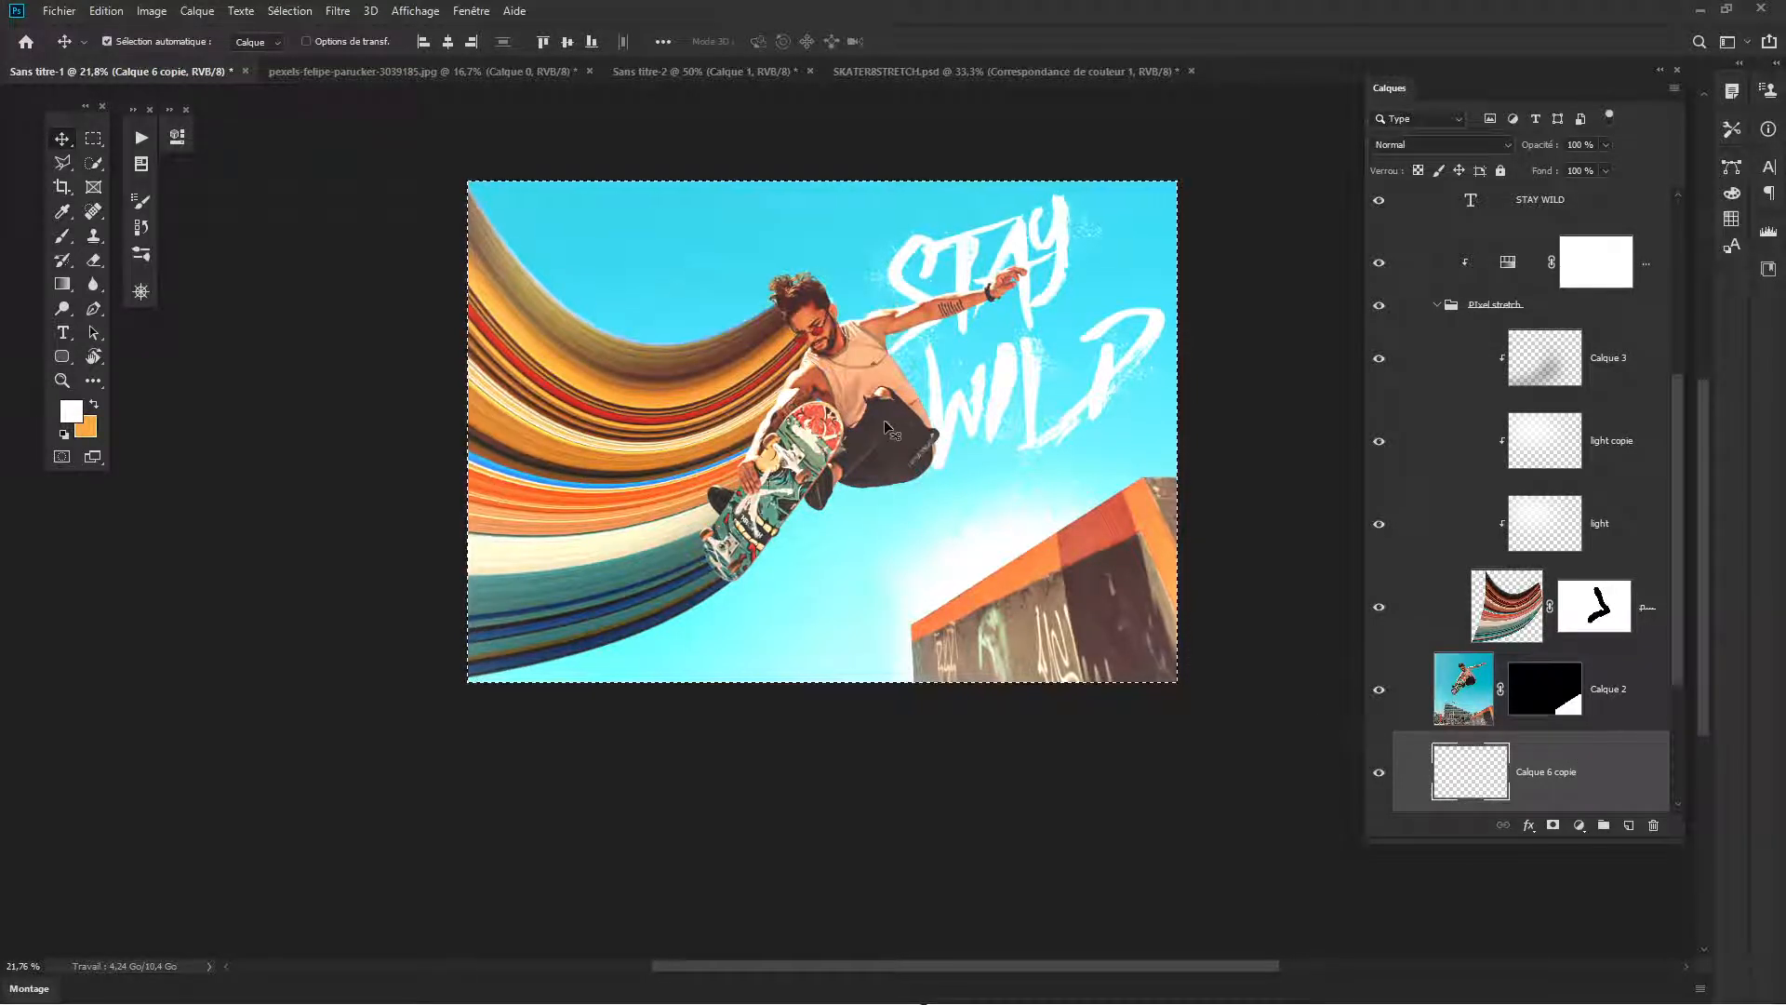
key(b)
click(832, 400)
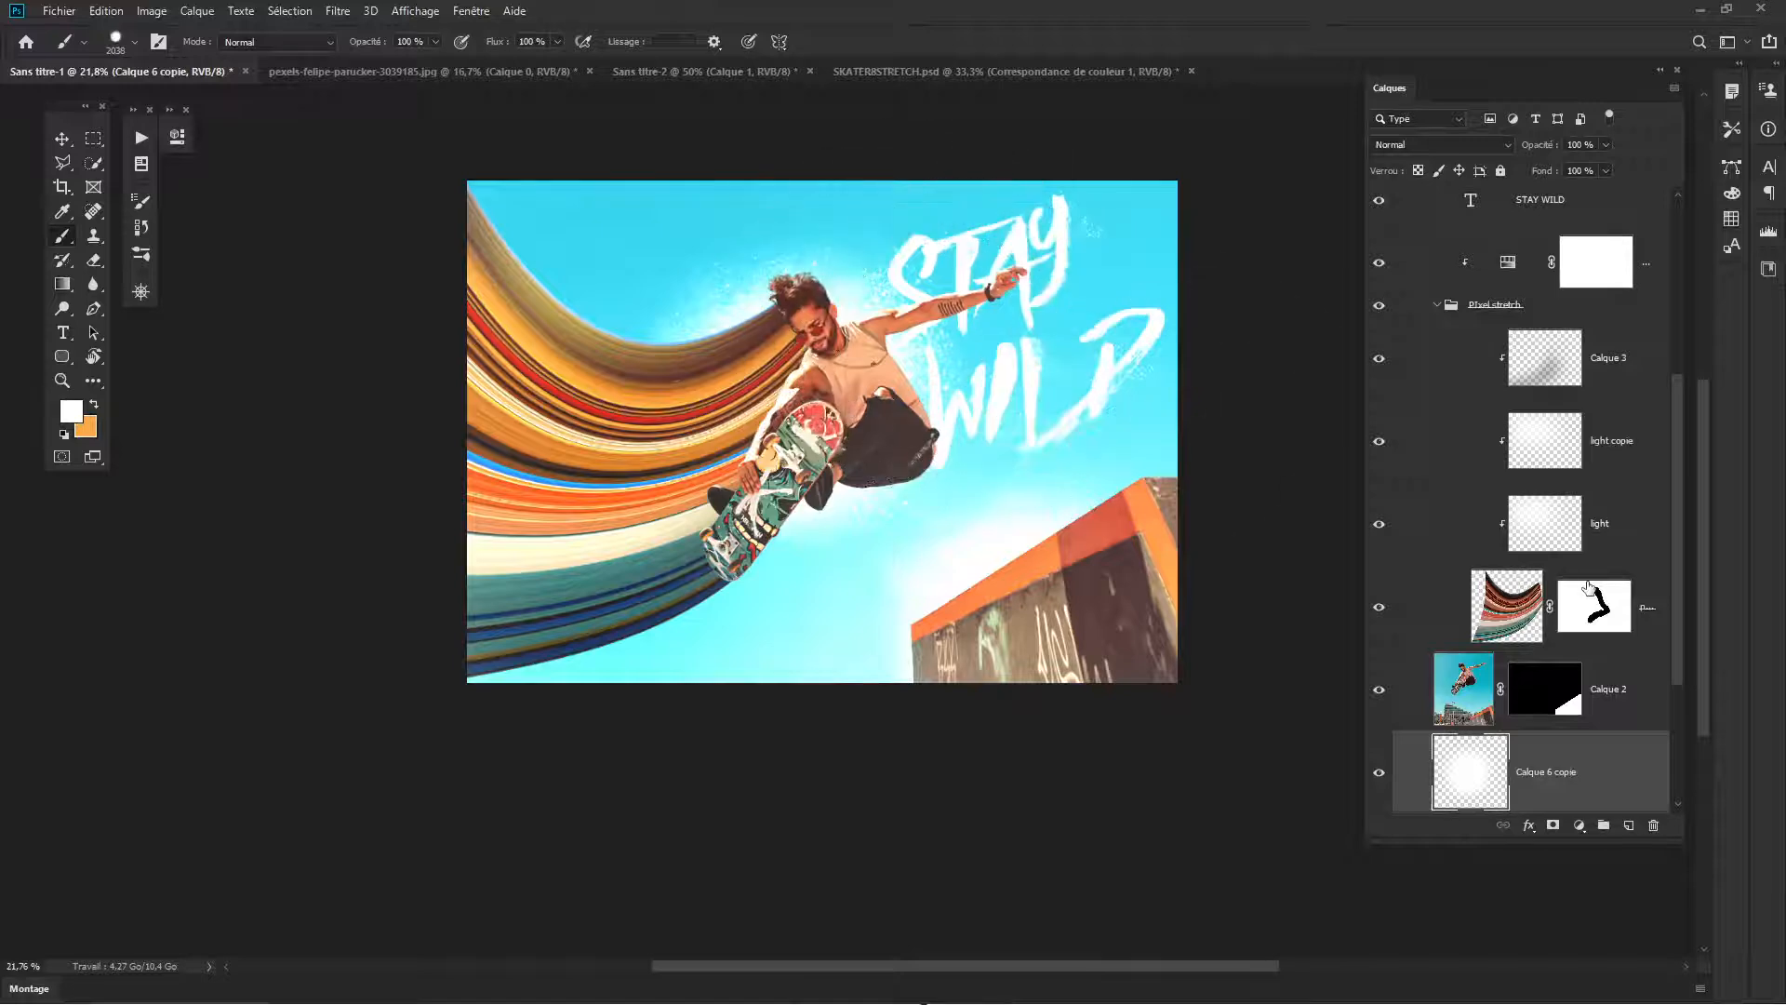
- Add a near-black #0a0a0a Solid Color fill layer between the STAY WILD text and the Hue/Saturation adjustment
scroll(1589, 586, up, 1)
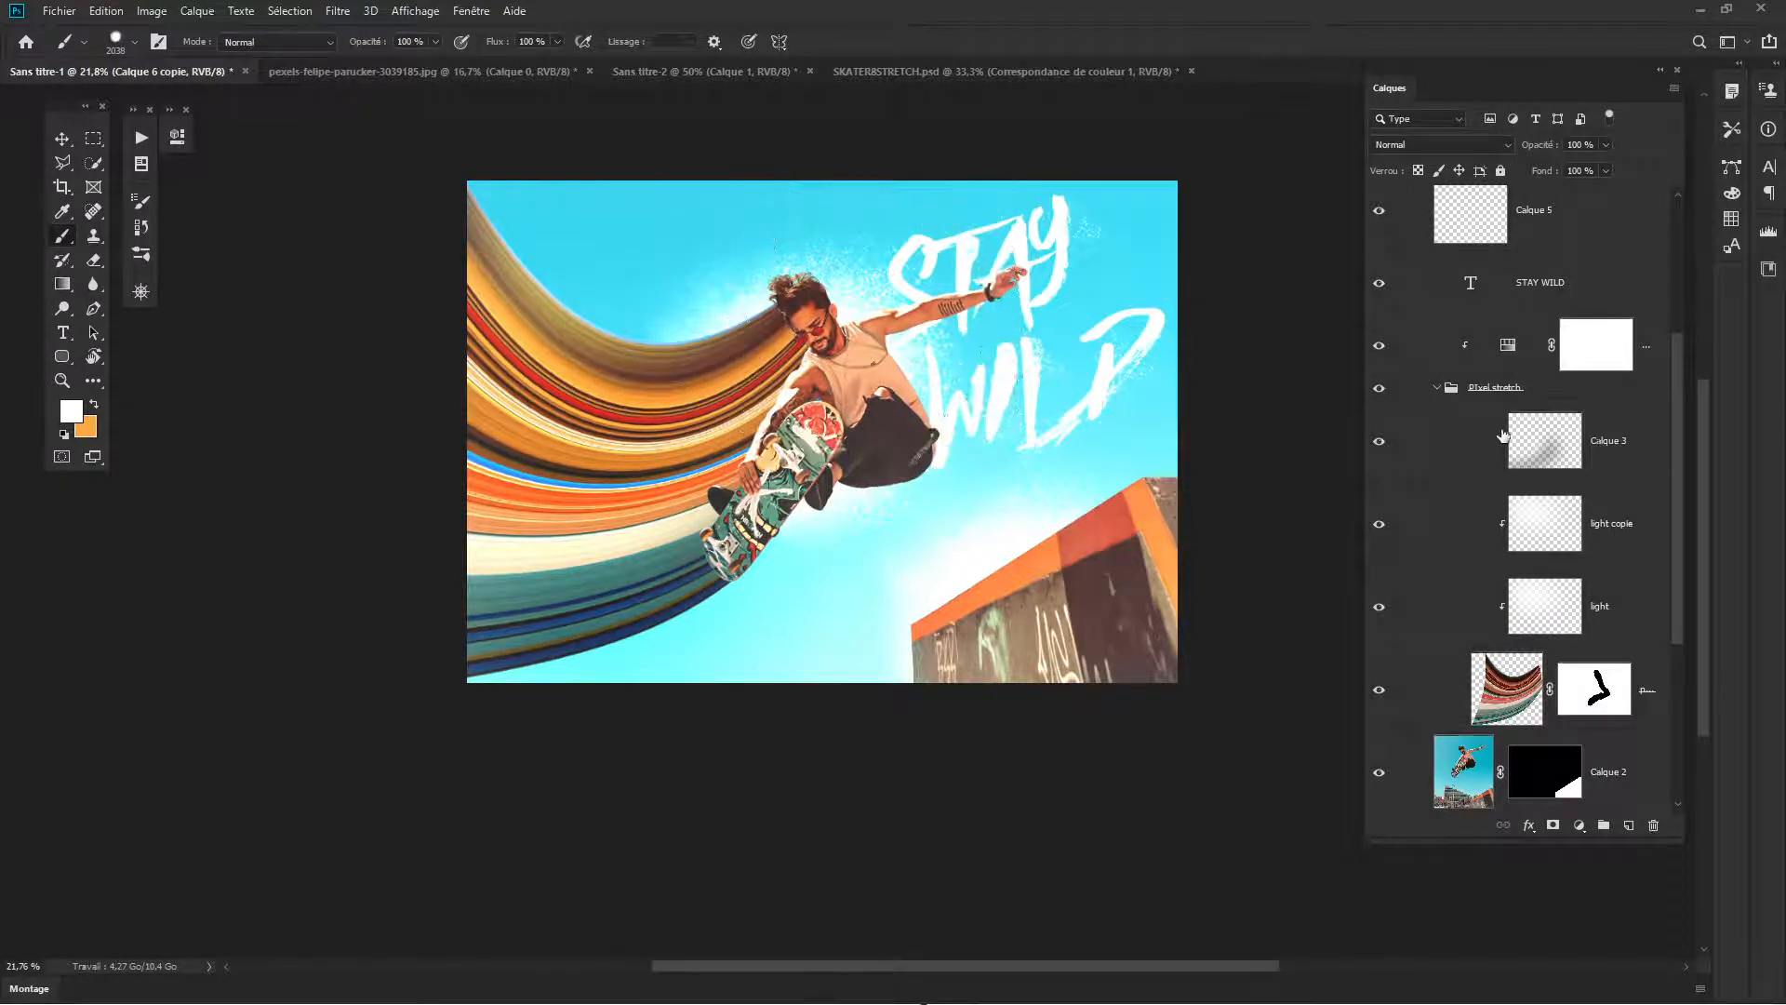
scroll(1446, 433, up, 2)
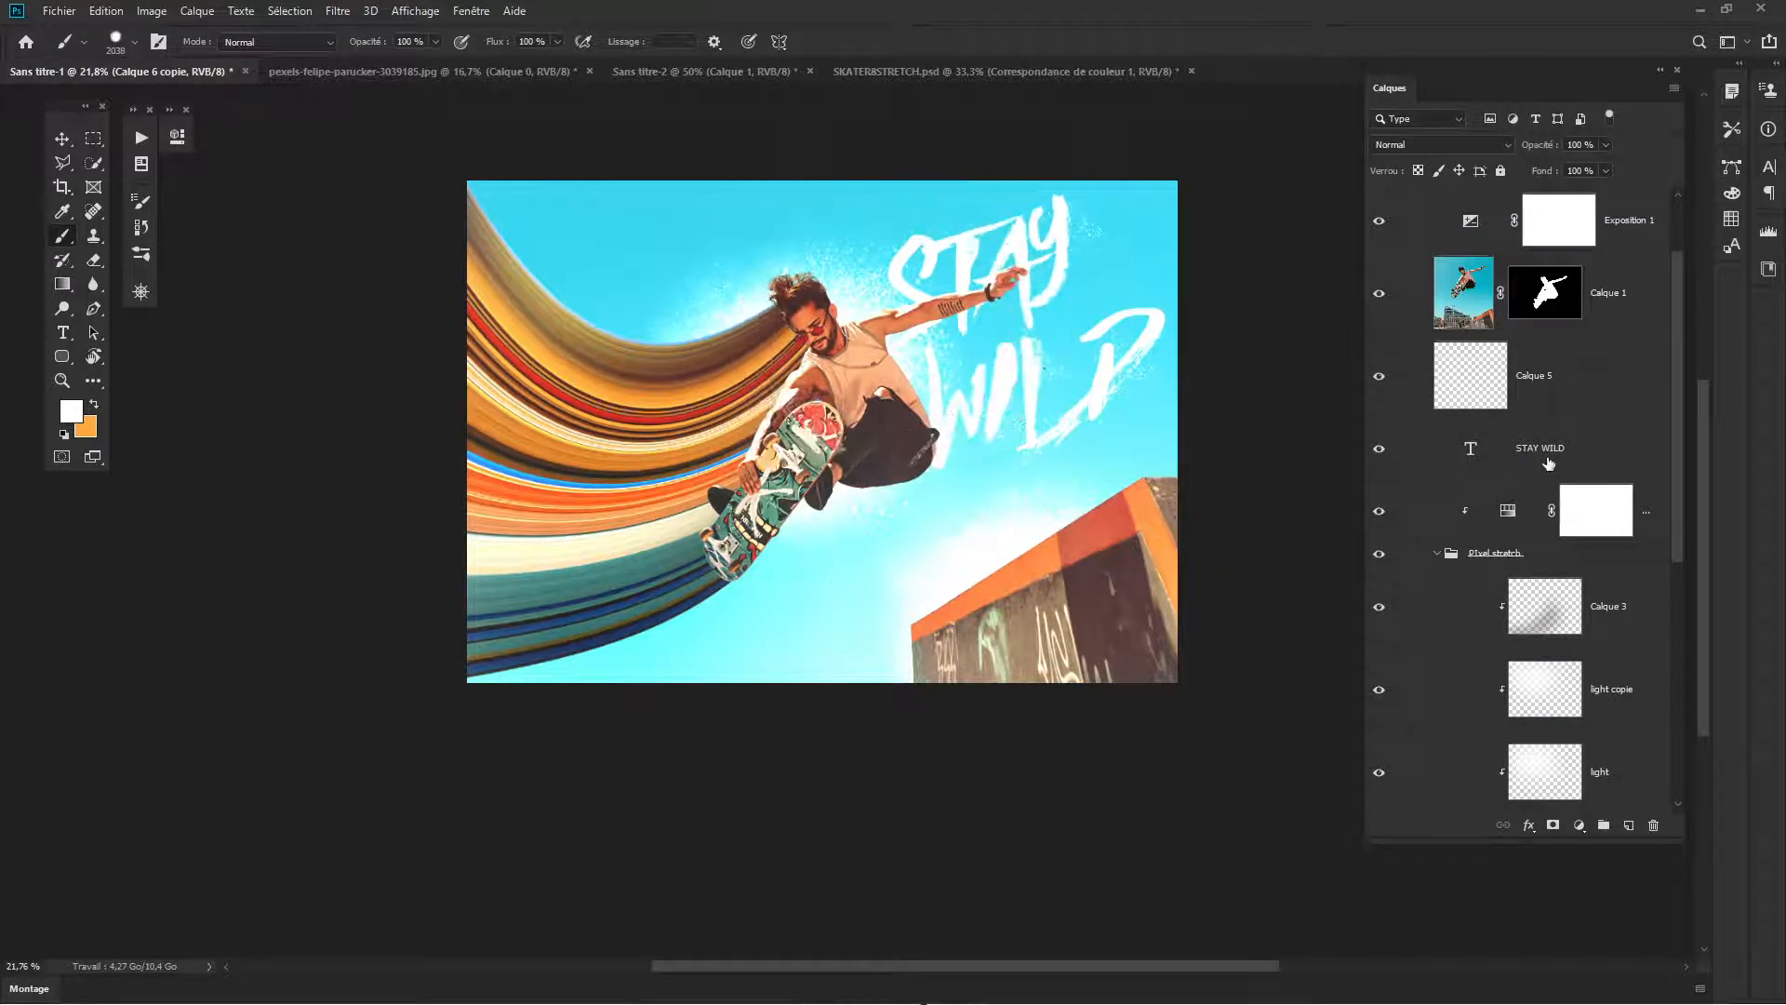
click(1458, 456)
click(1382, 456)
click(1383, 455)
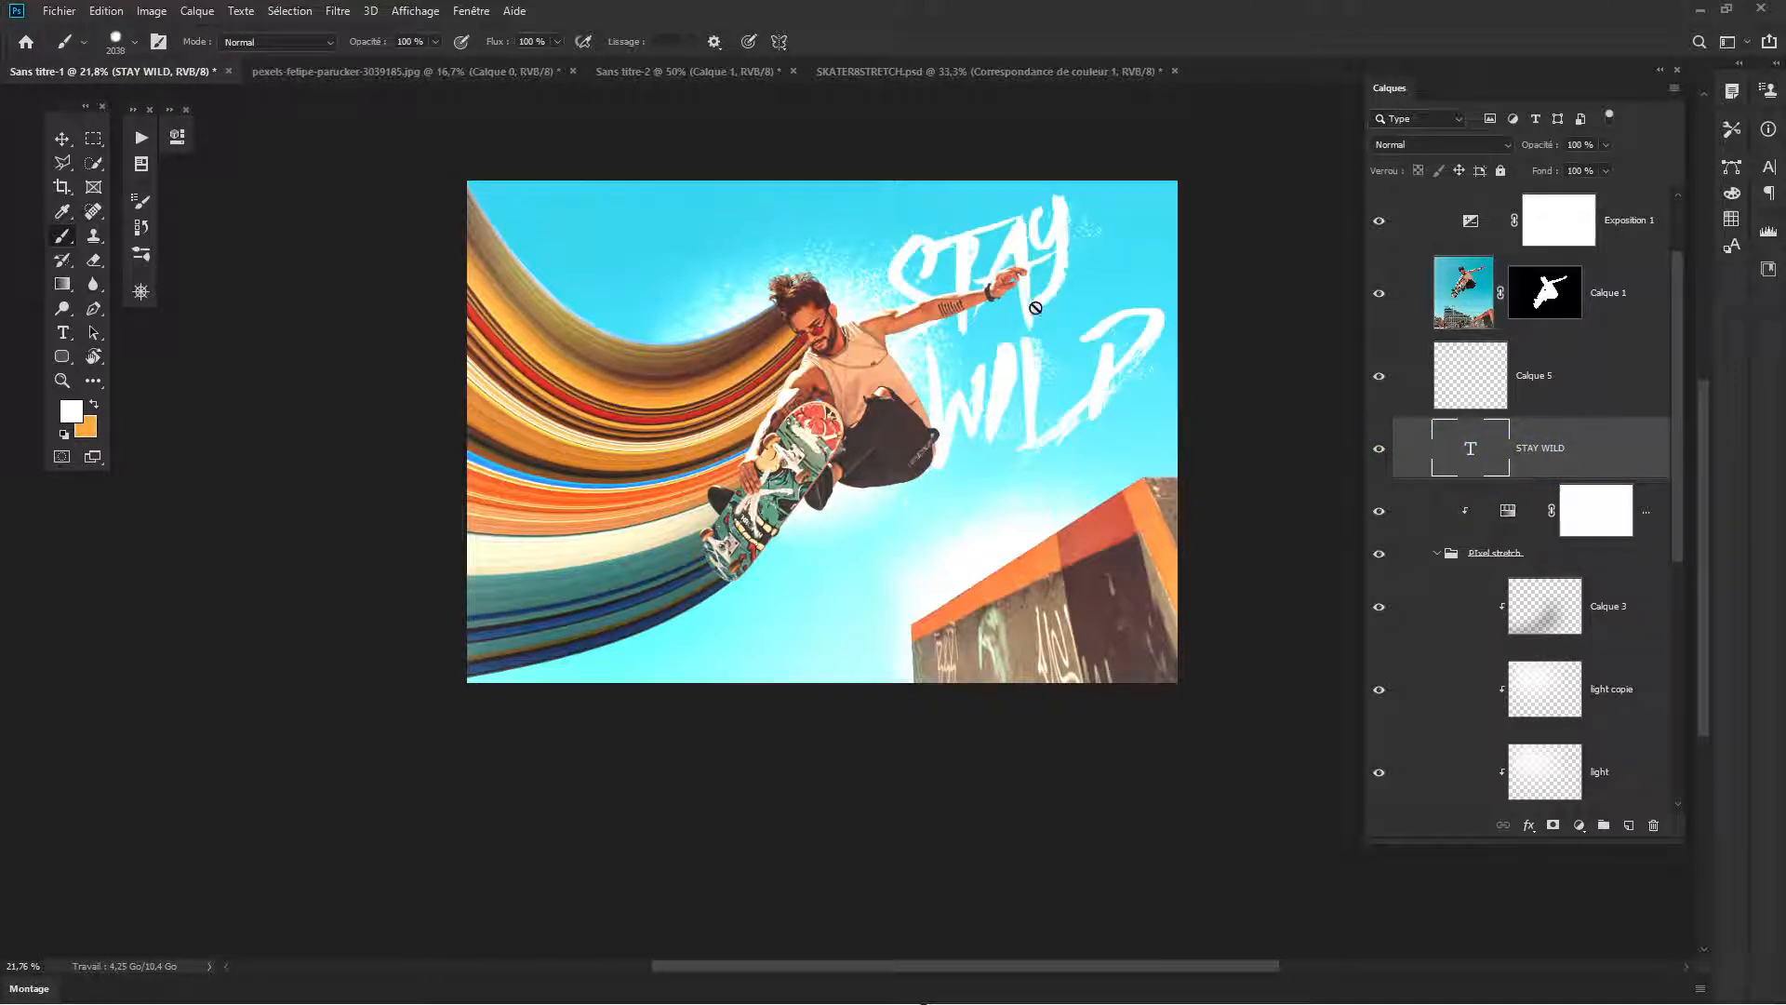
click(1512, 515)
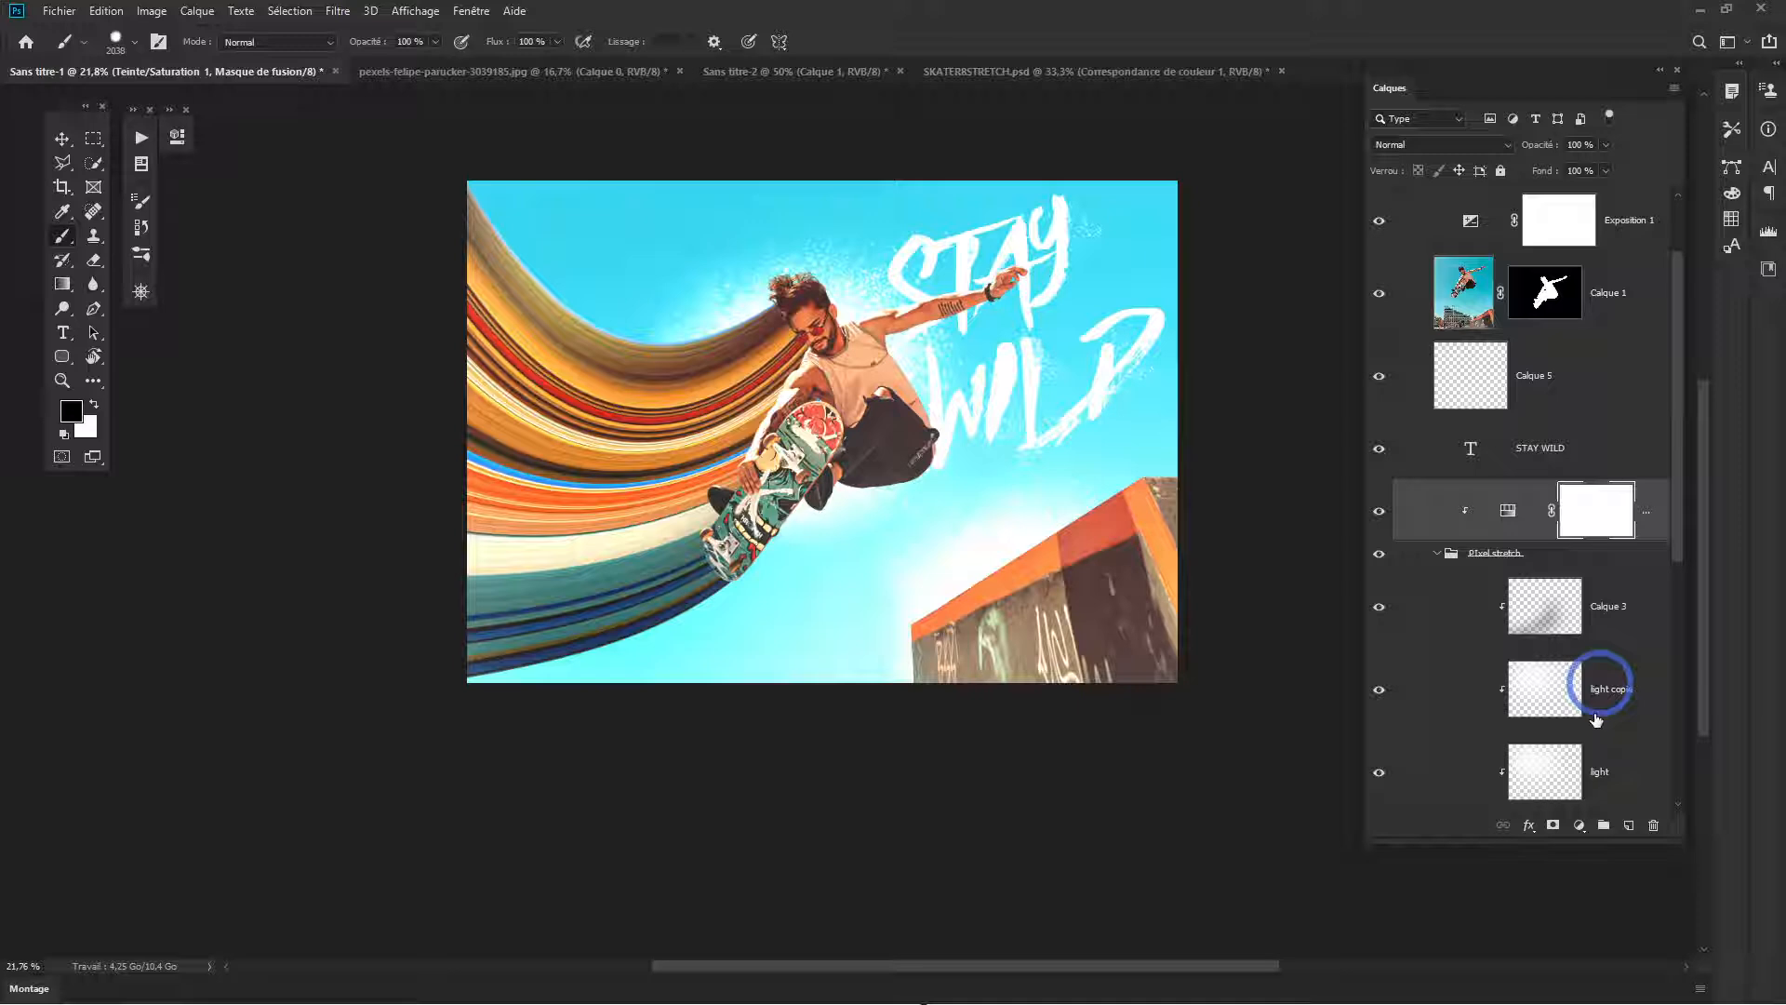
click(1598, 831)
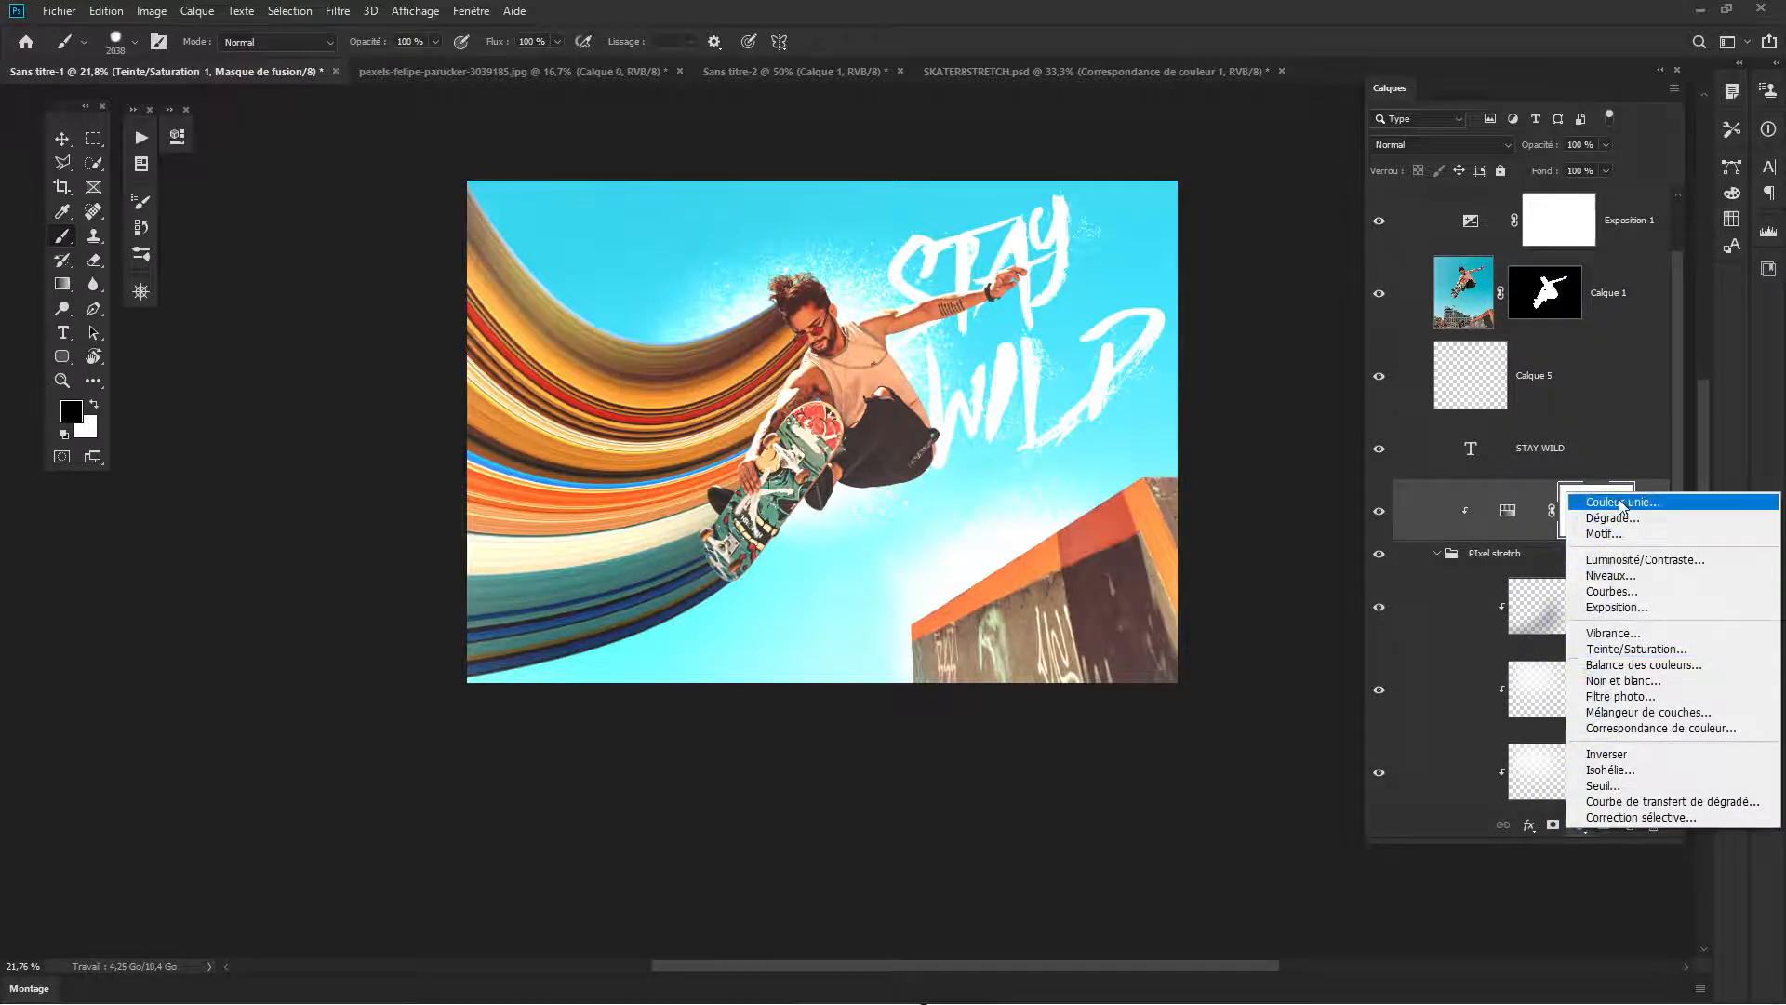
click(1620, 503)
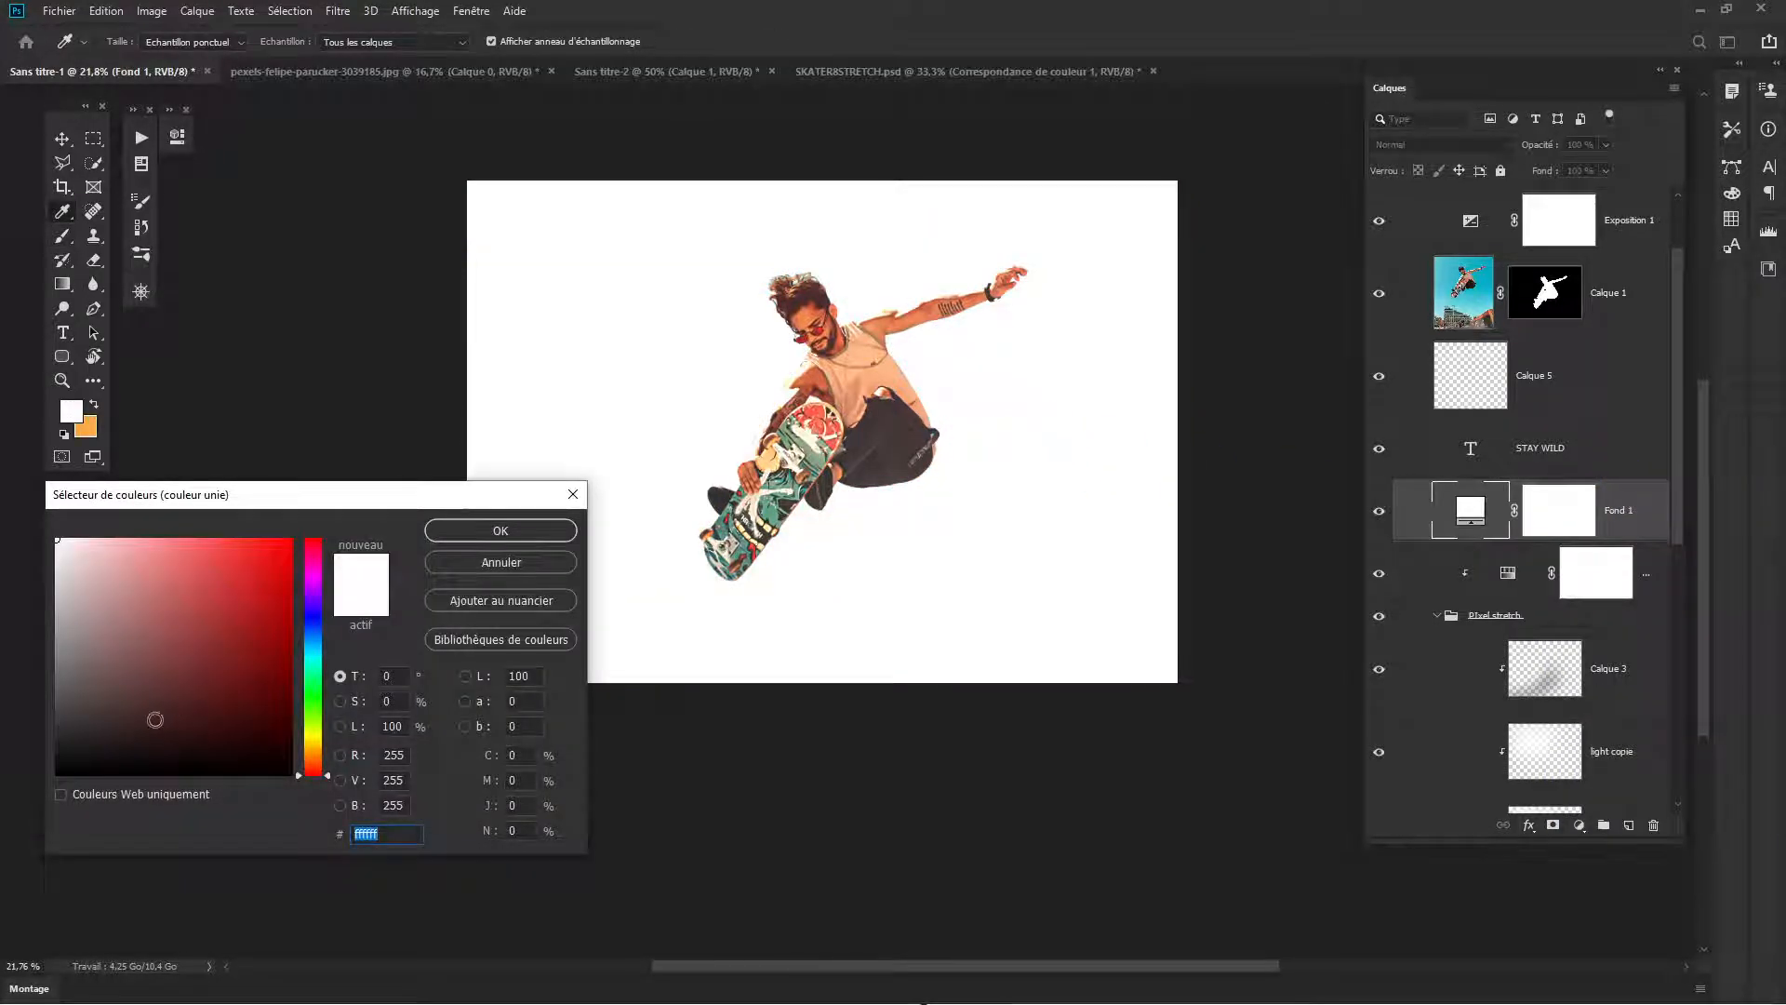
click(58, 746)
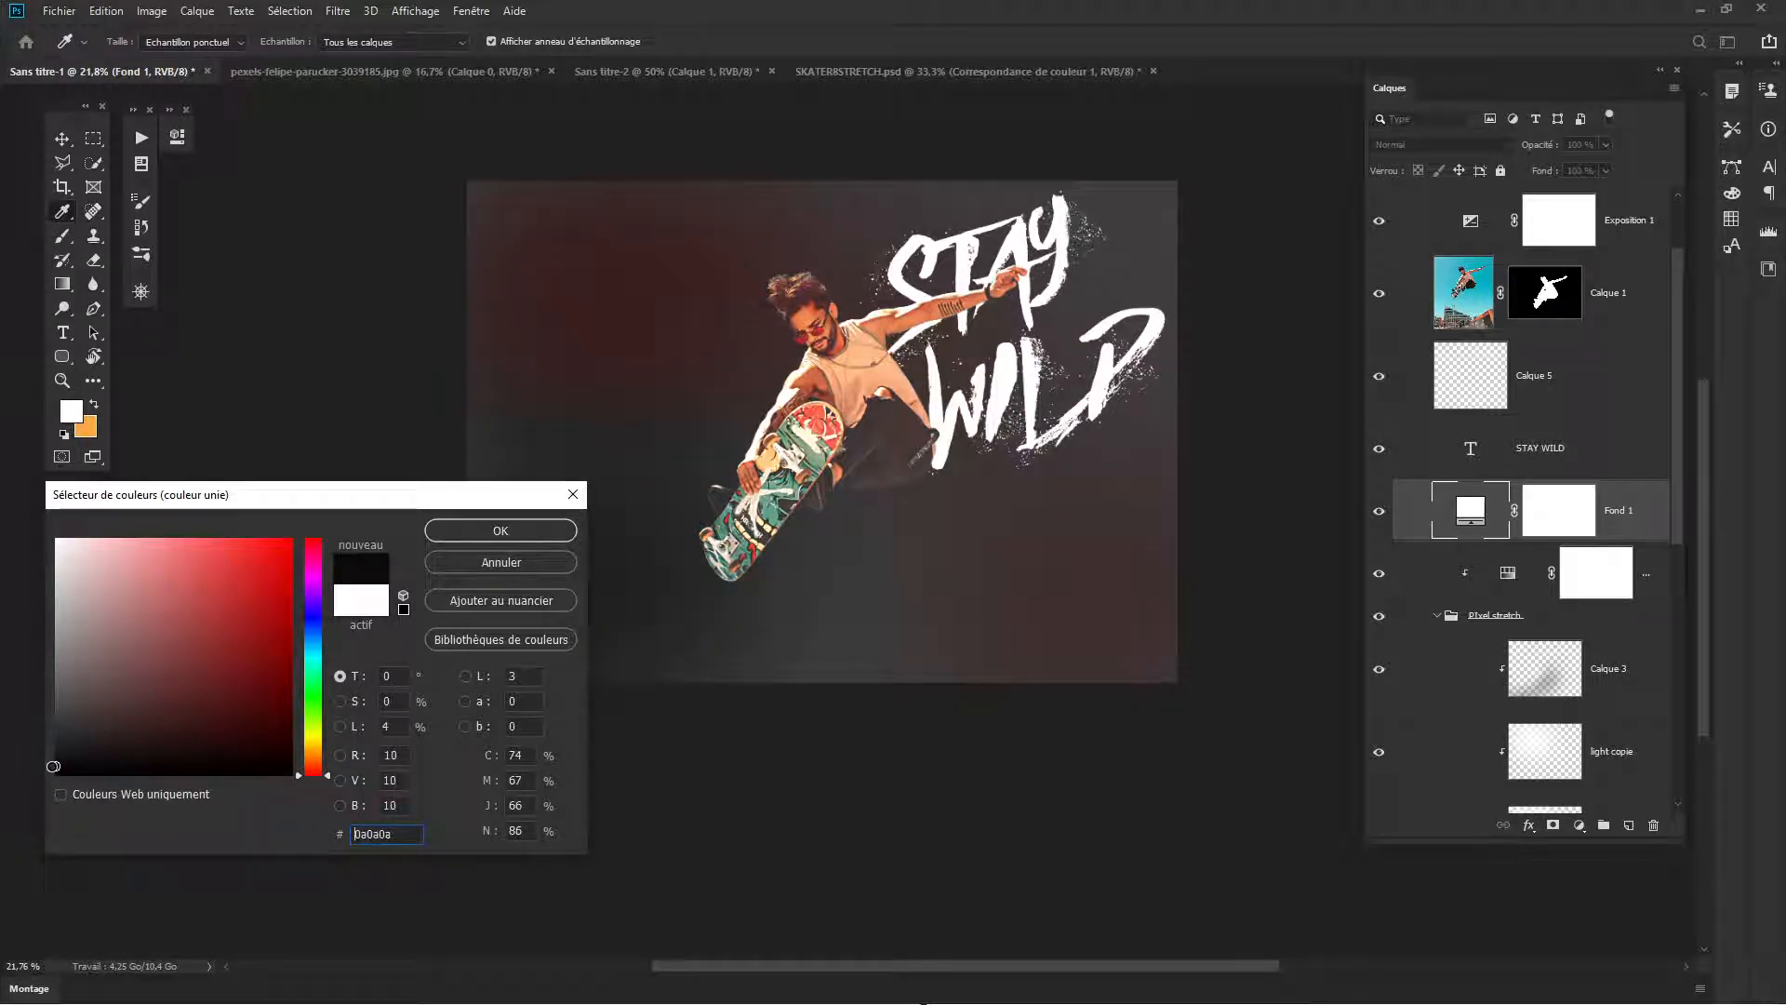
click(488, 537)
- Invert the mask of the near-black Fond 1 fill layer to black and unlink it from the fill
key(b)
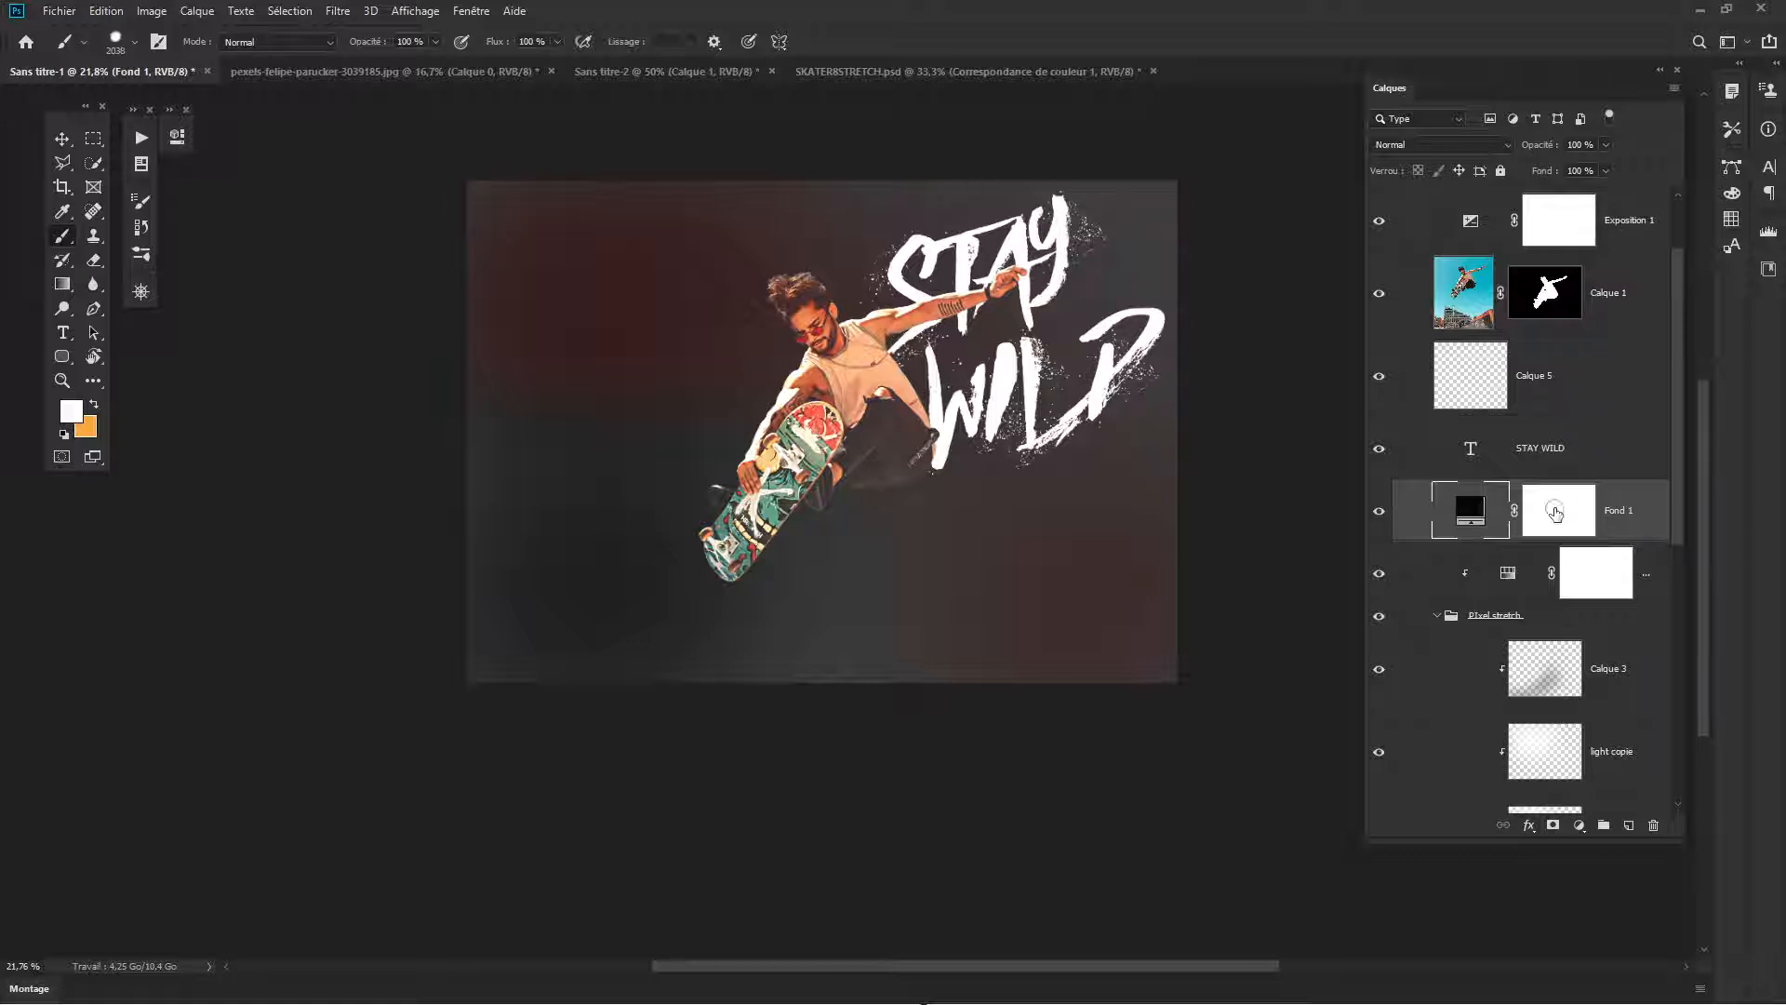
click(1555, 513)
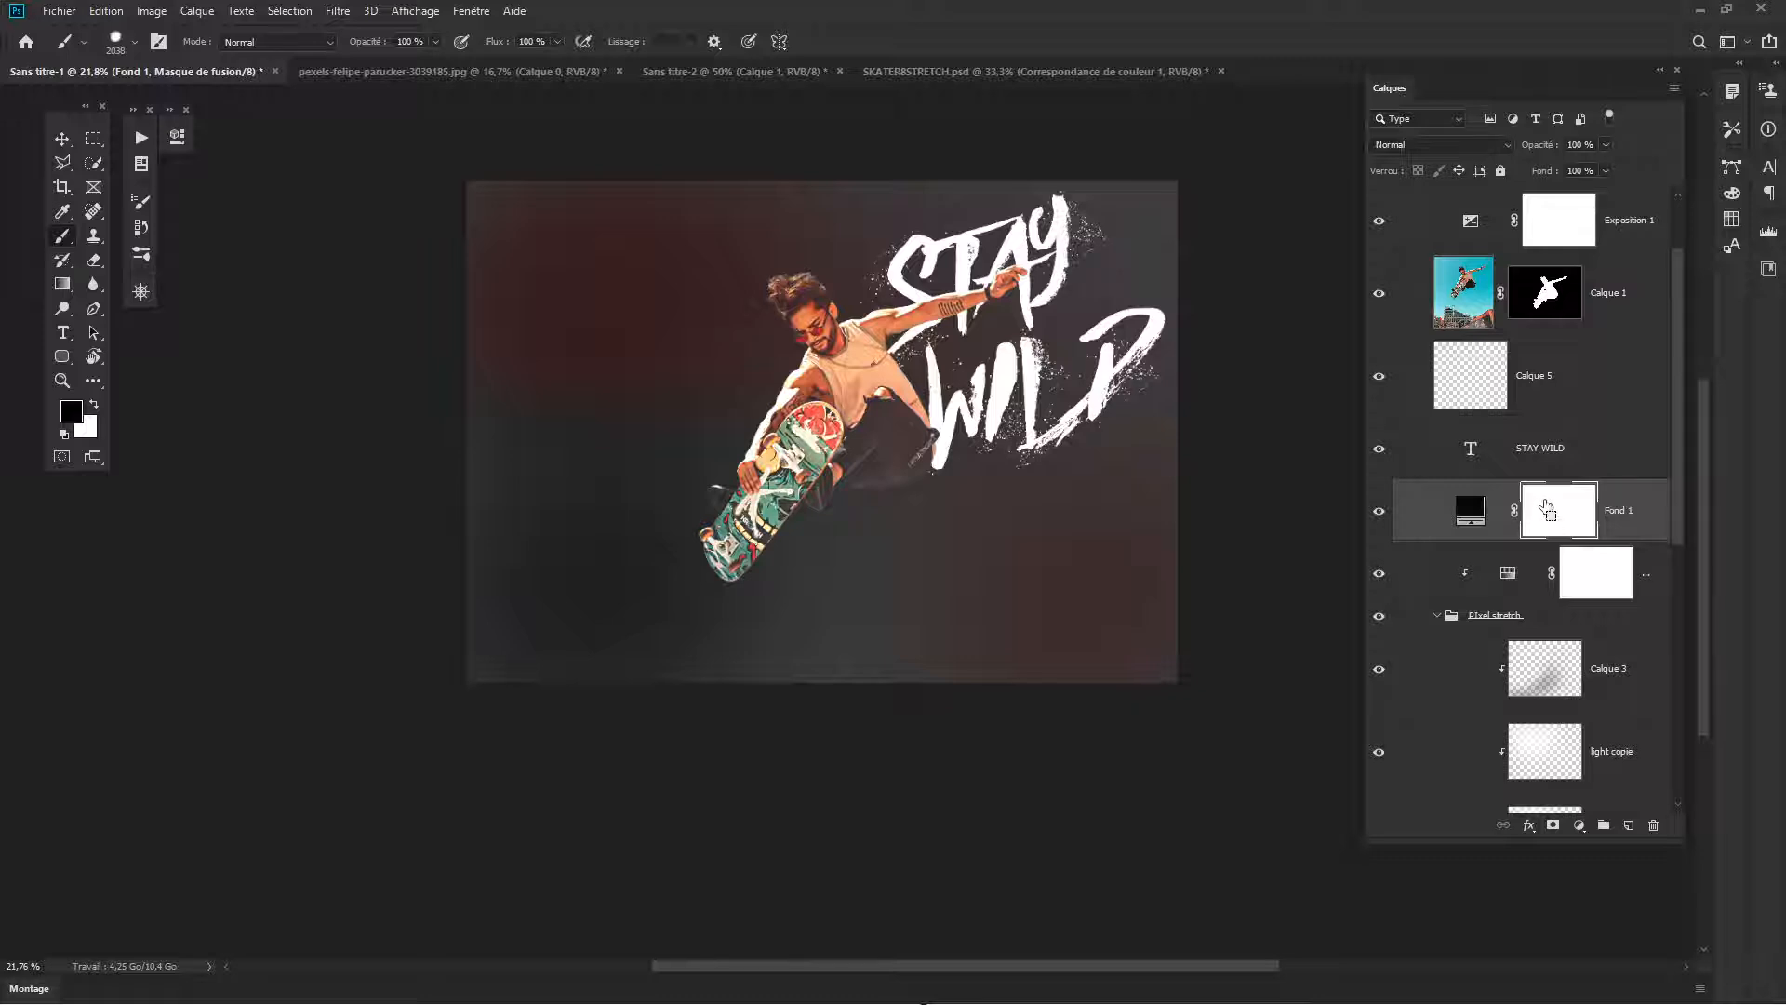
key(ctrl+i)
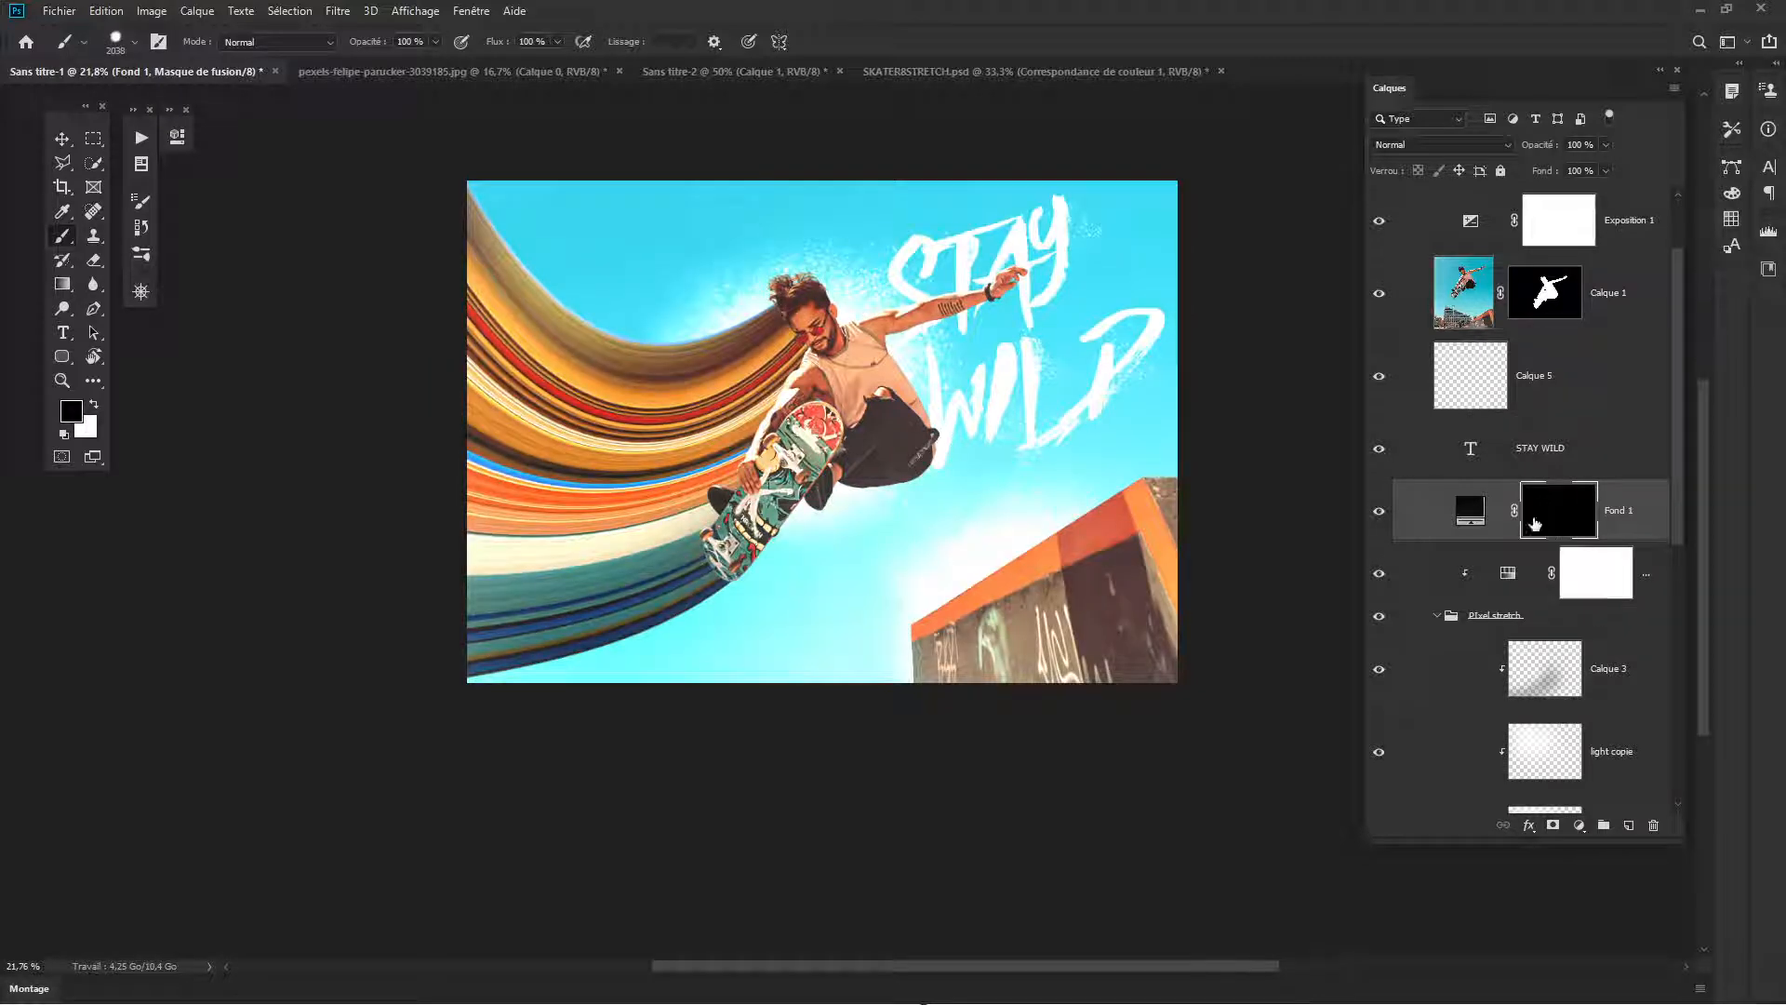
click(1514, 515)
click(1470, 512)
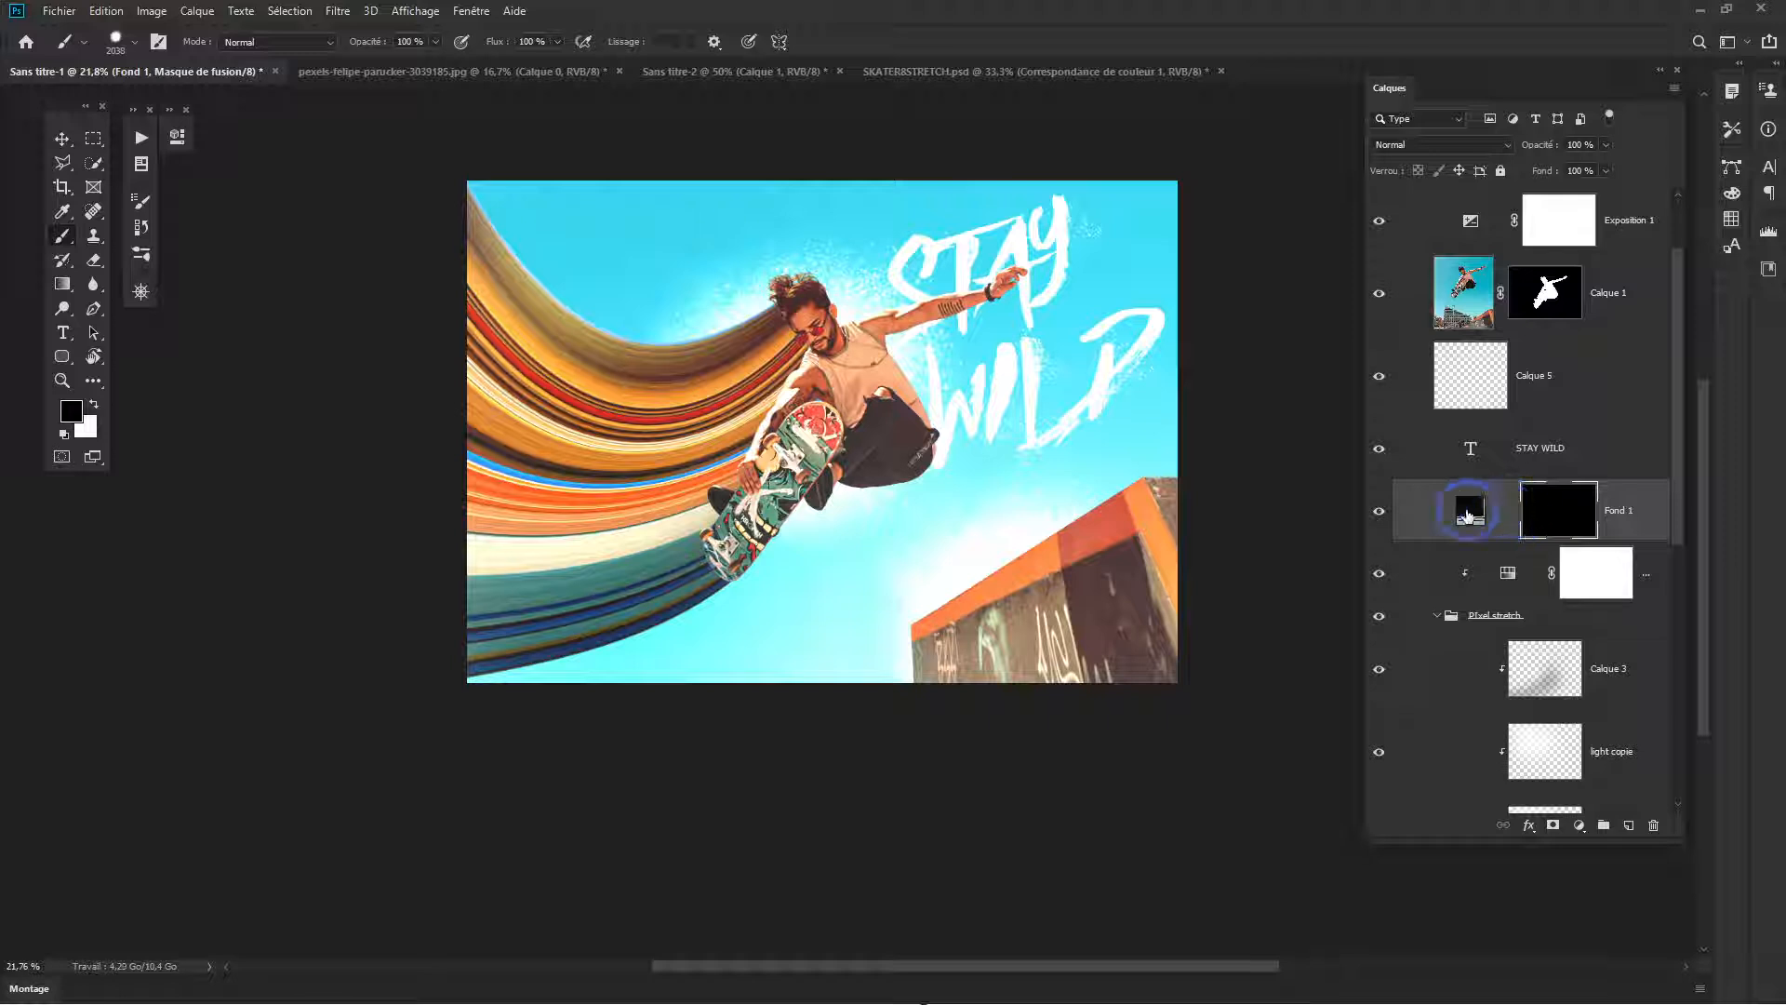
click(1559, 514)
key(ctrl+t)
key(Return)
click(1562, 510)
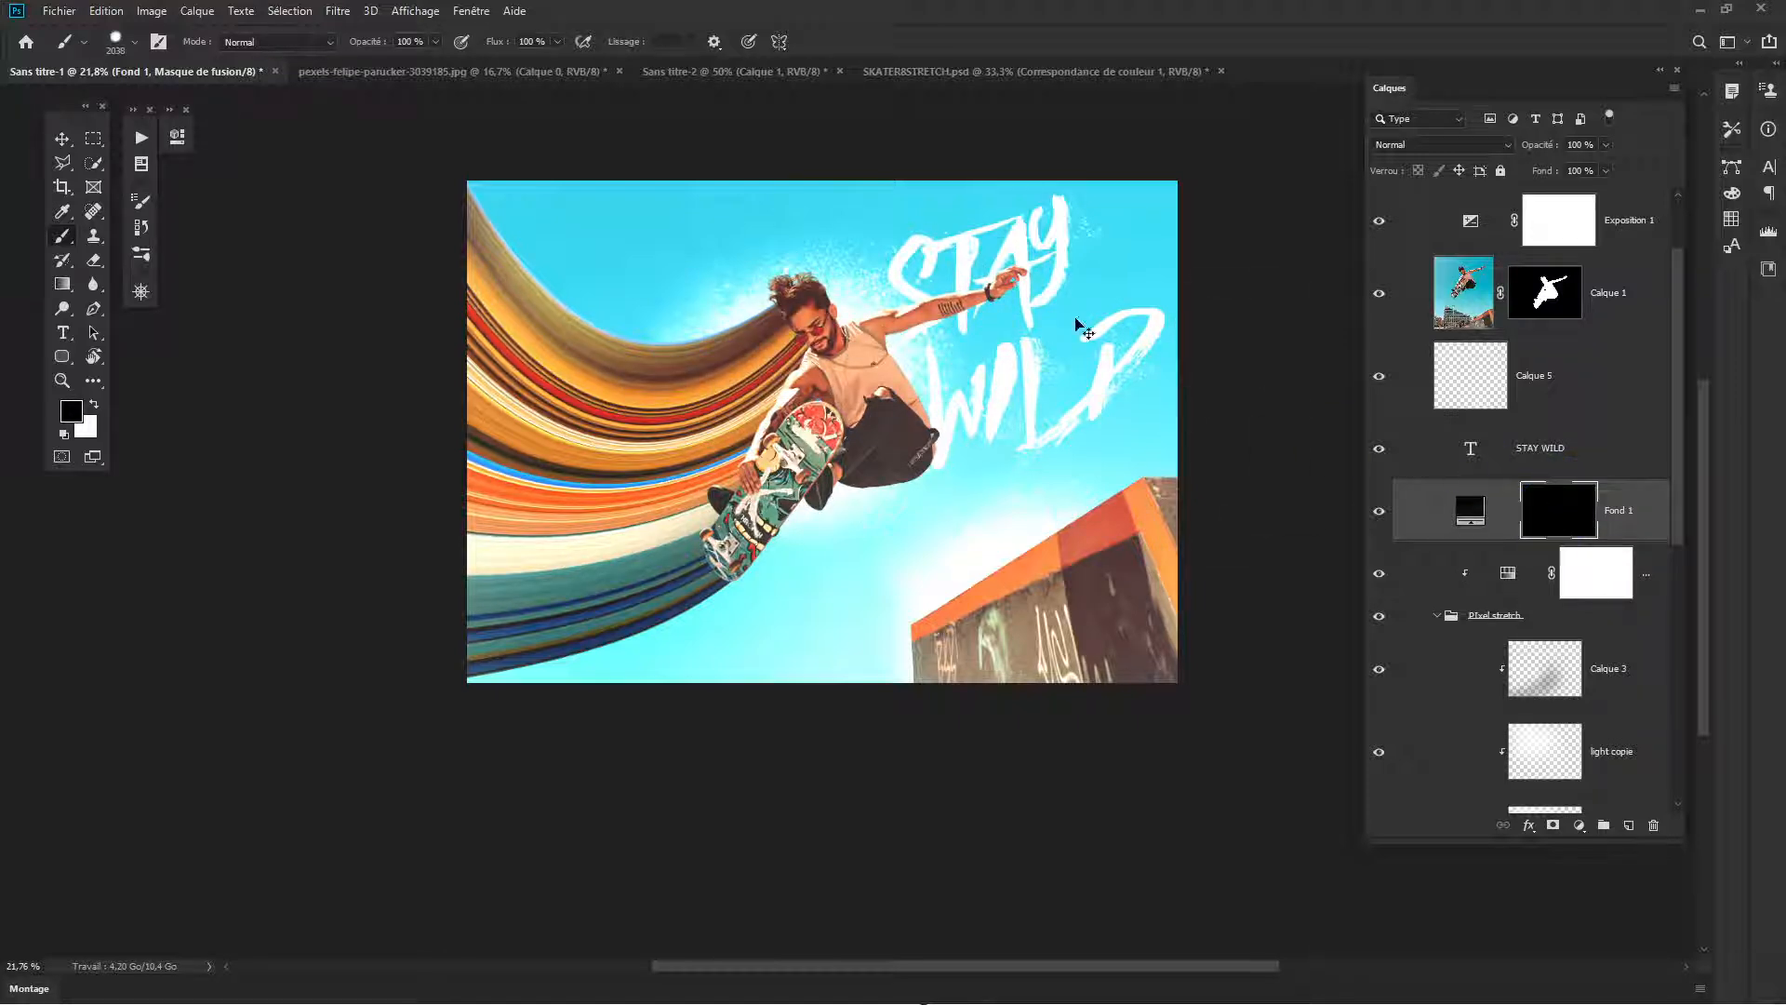
- Invert the Fond 1 mask to white, scale its height to about 81.5% around the centre, and invert it again to leave dark bands
click(1564, 517)
key(ctrl+i)
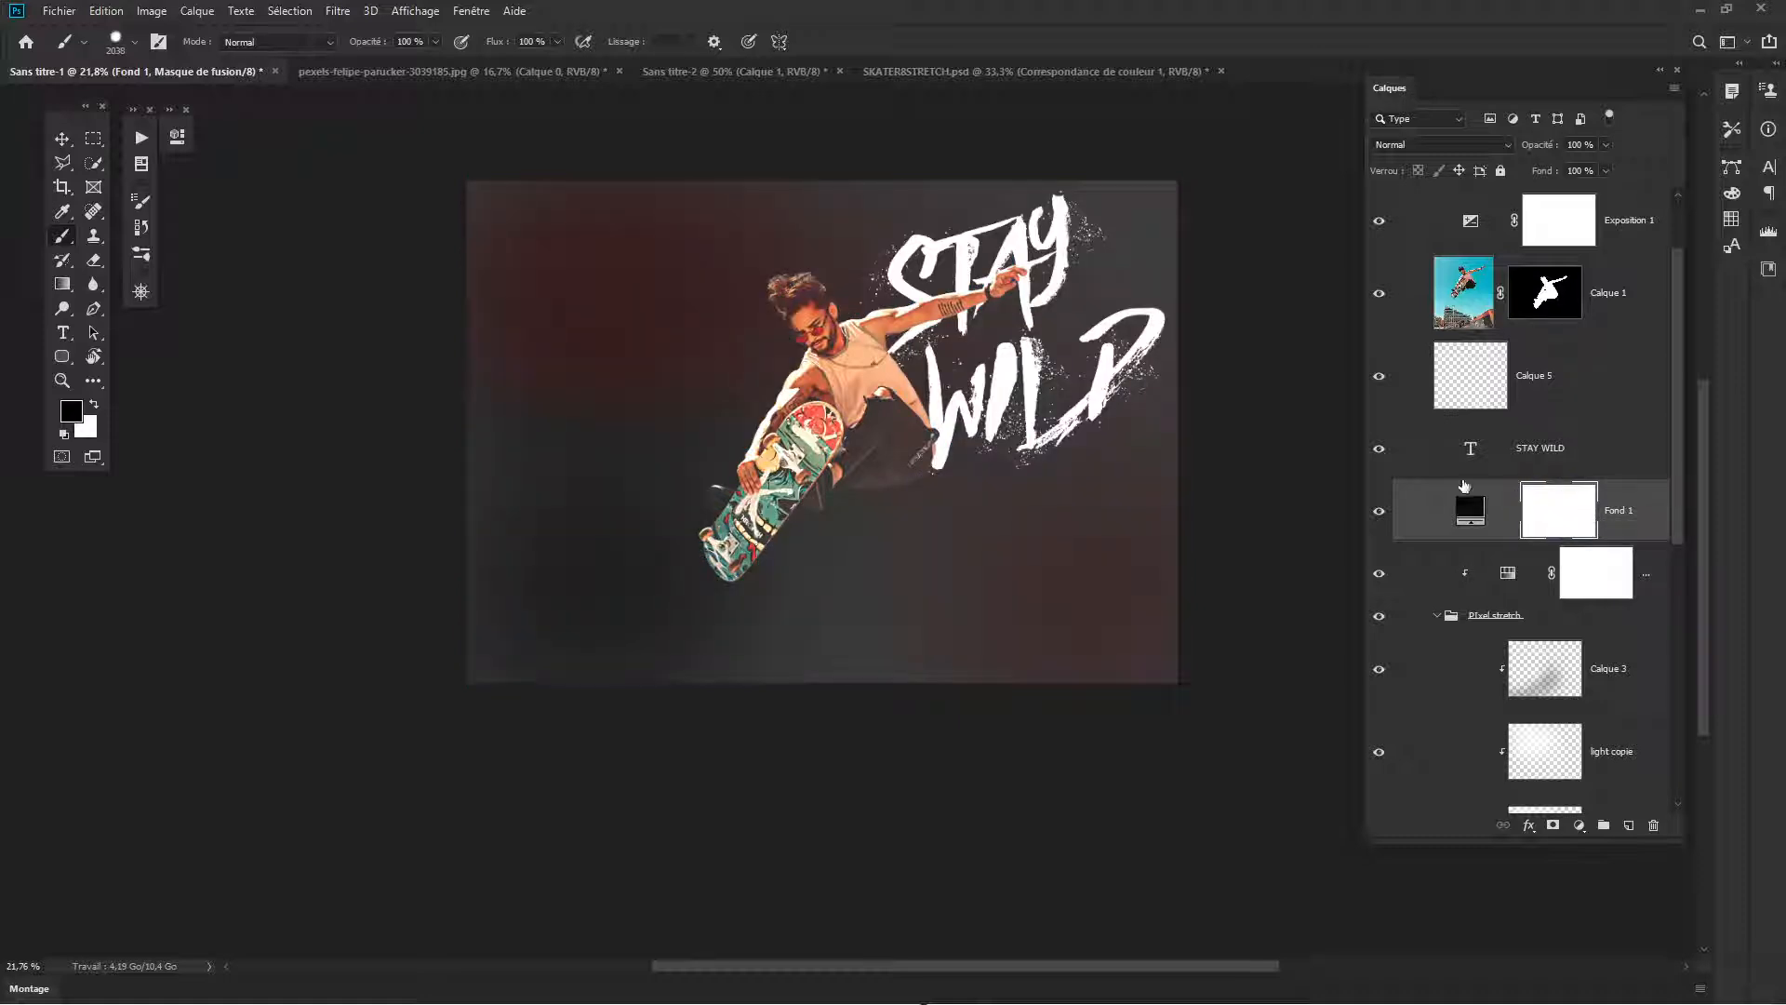
key(ctrl+t)
click(824, 187)
drag(824, 187, 821, 223)
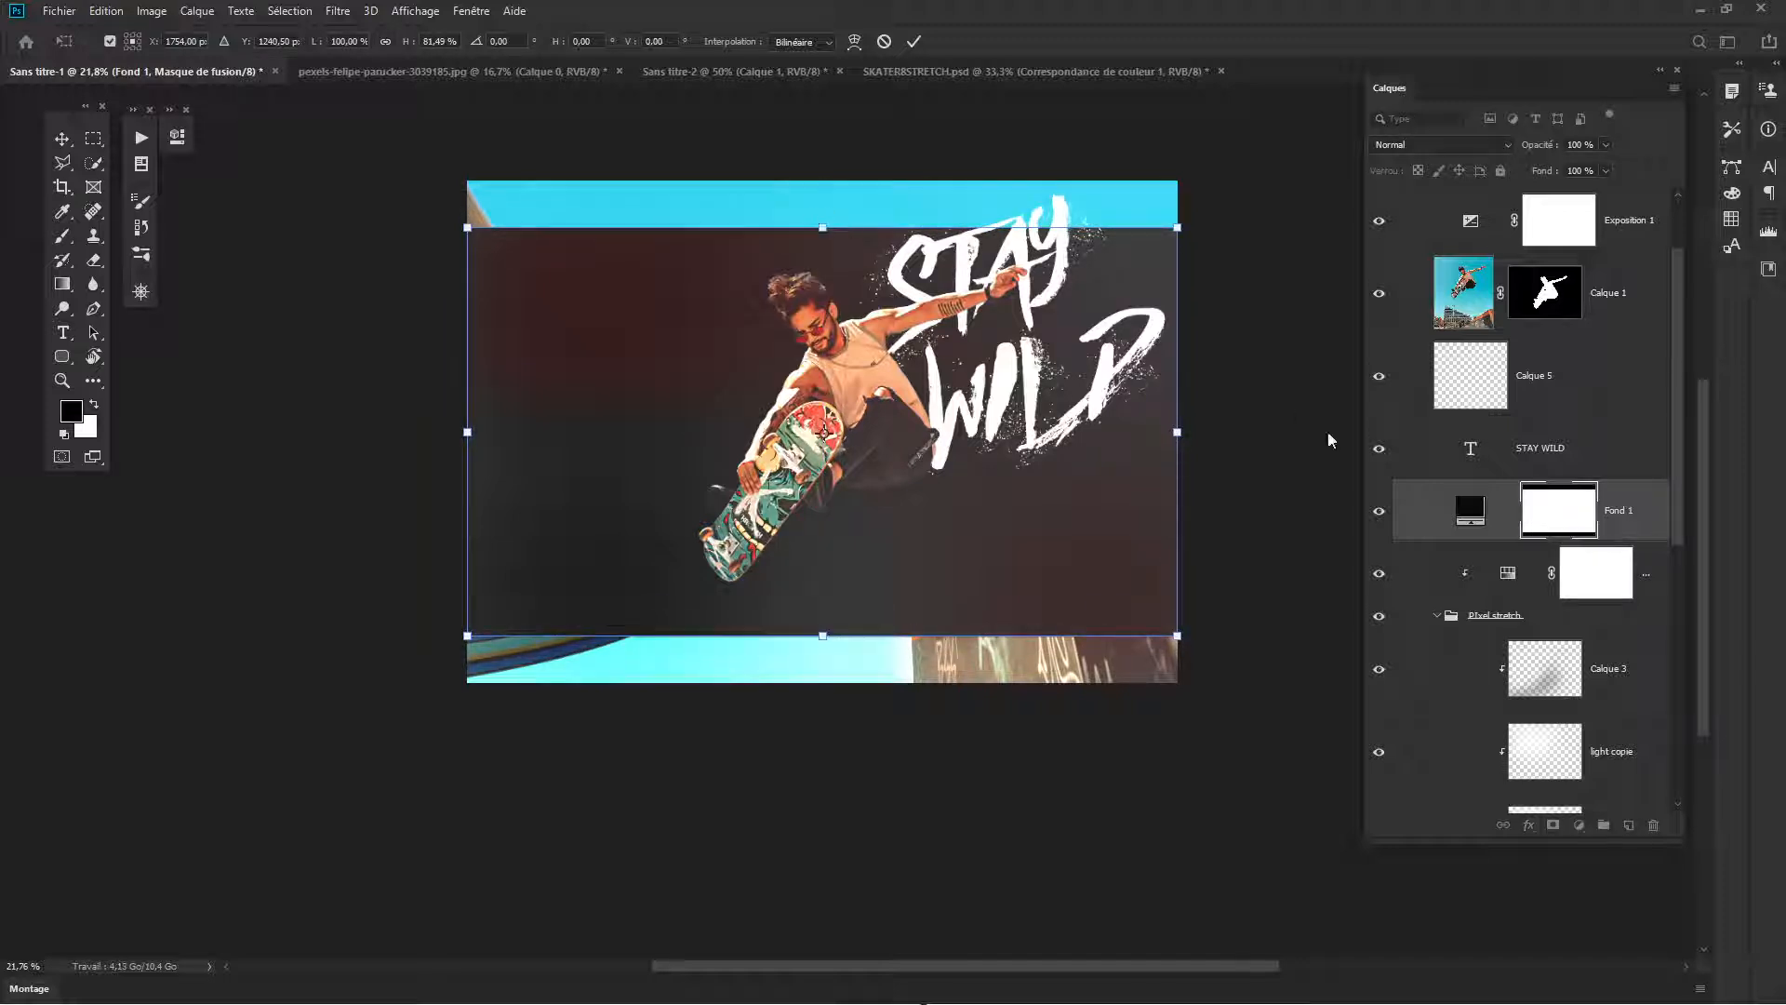
key(Return)
key(b)
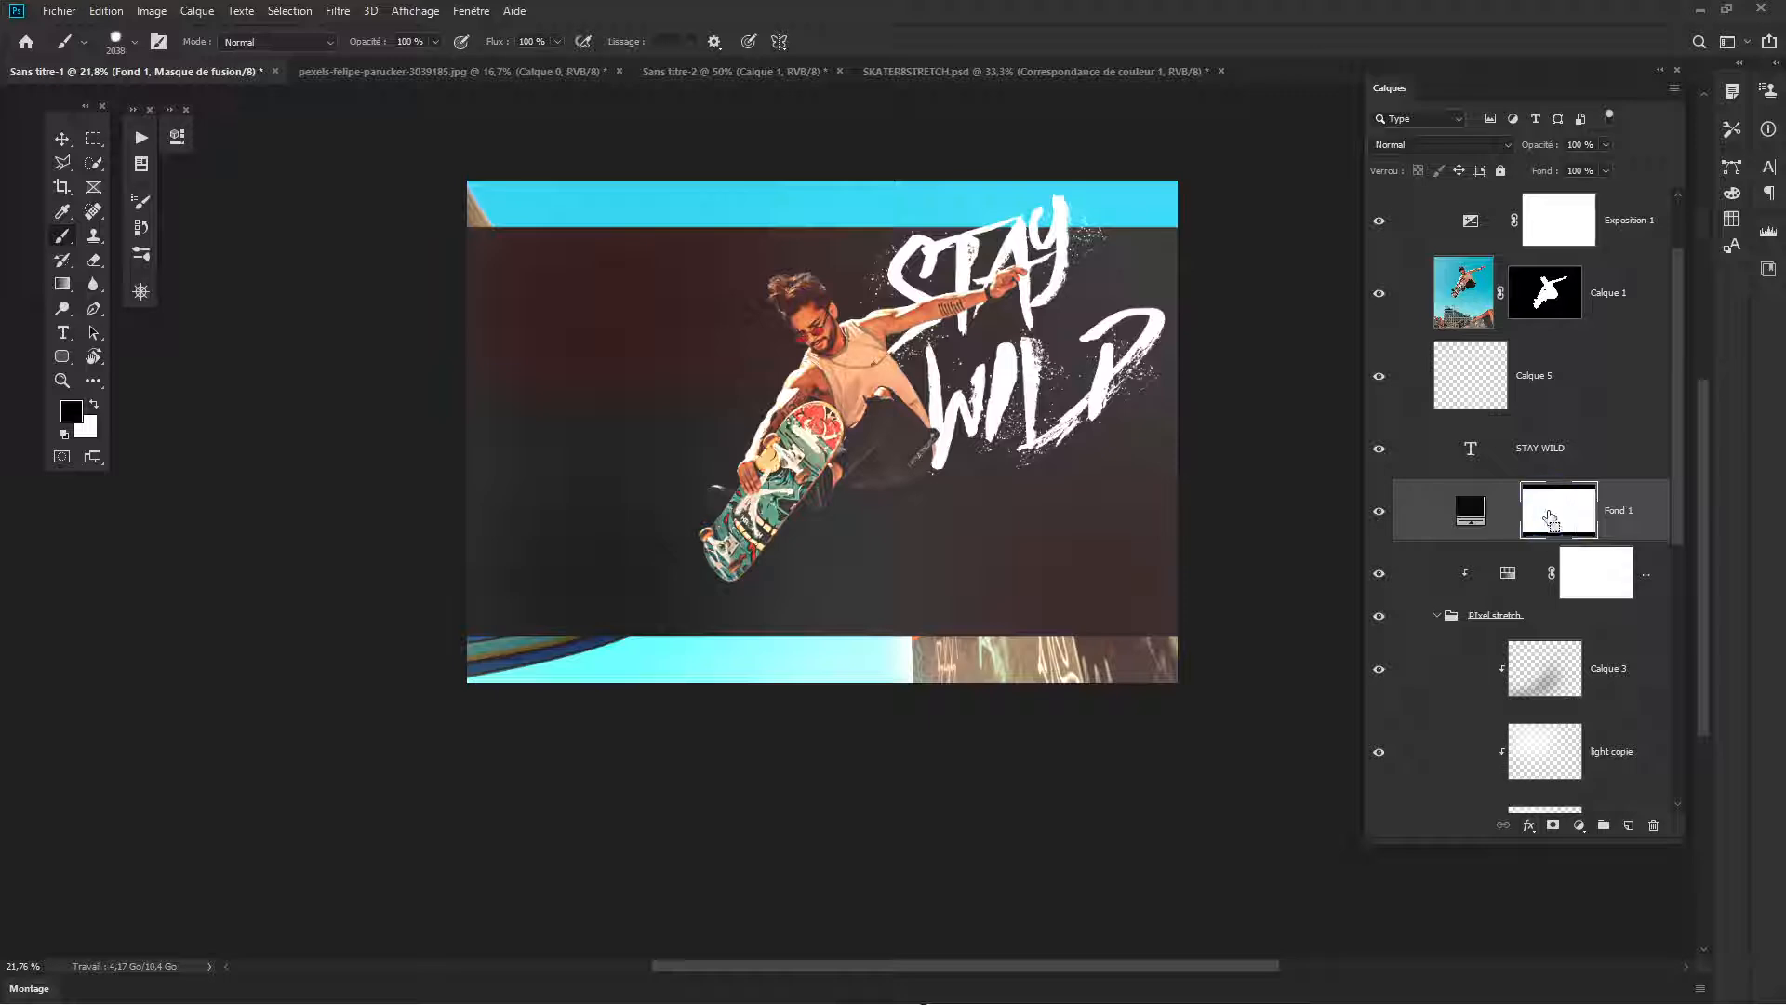
key(ctrl+i)
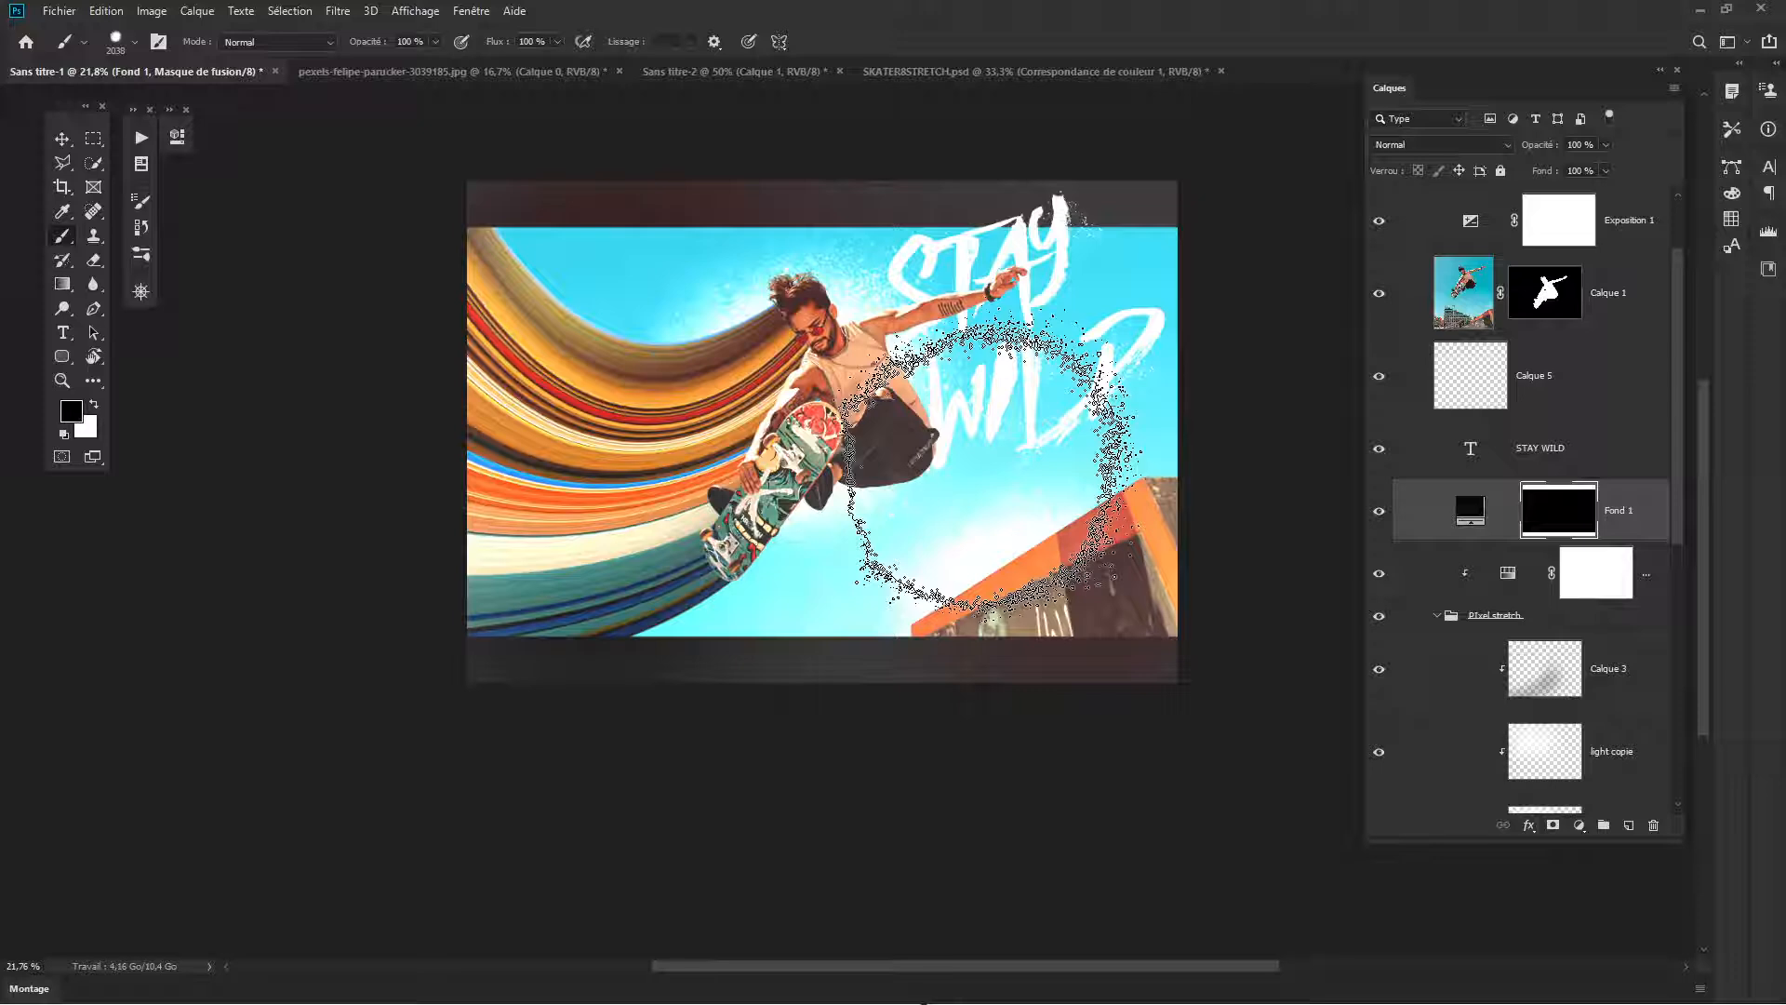
- Compare the composition with and without the Exposition 1 adjustment, leaving the adjustment visible
scroll(1426, 421, up, 2)
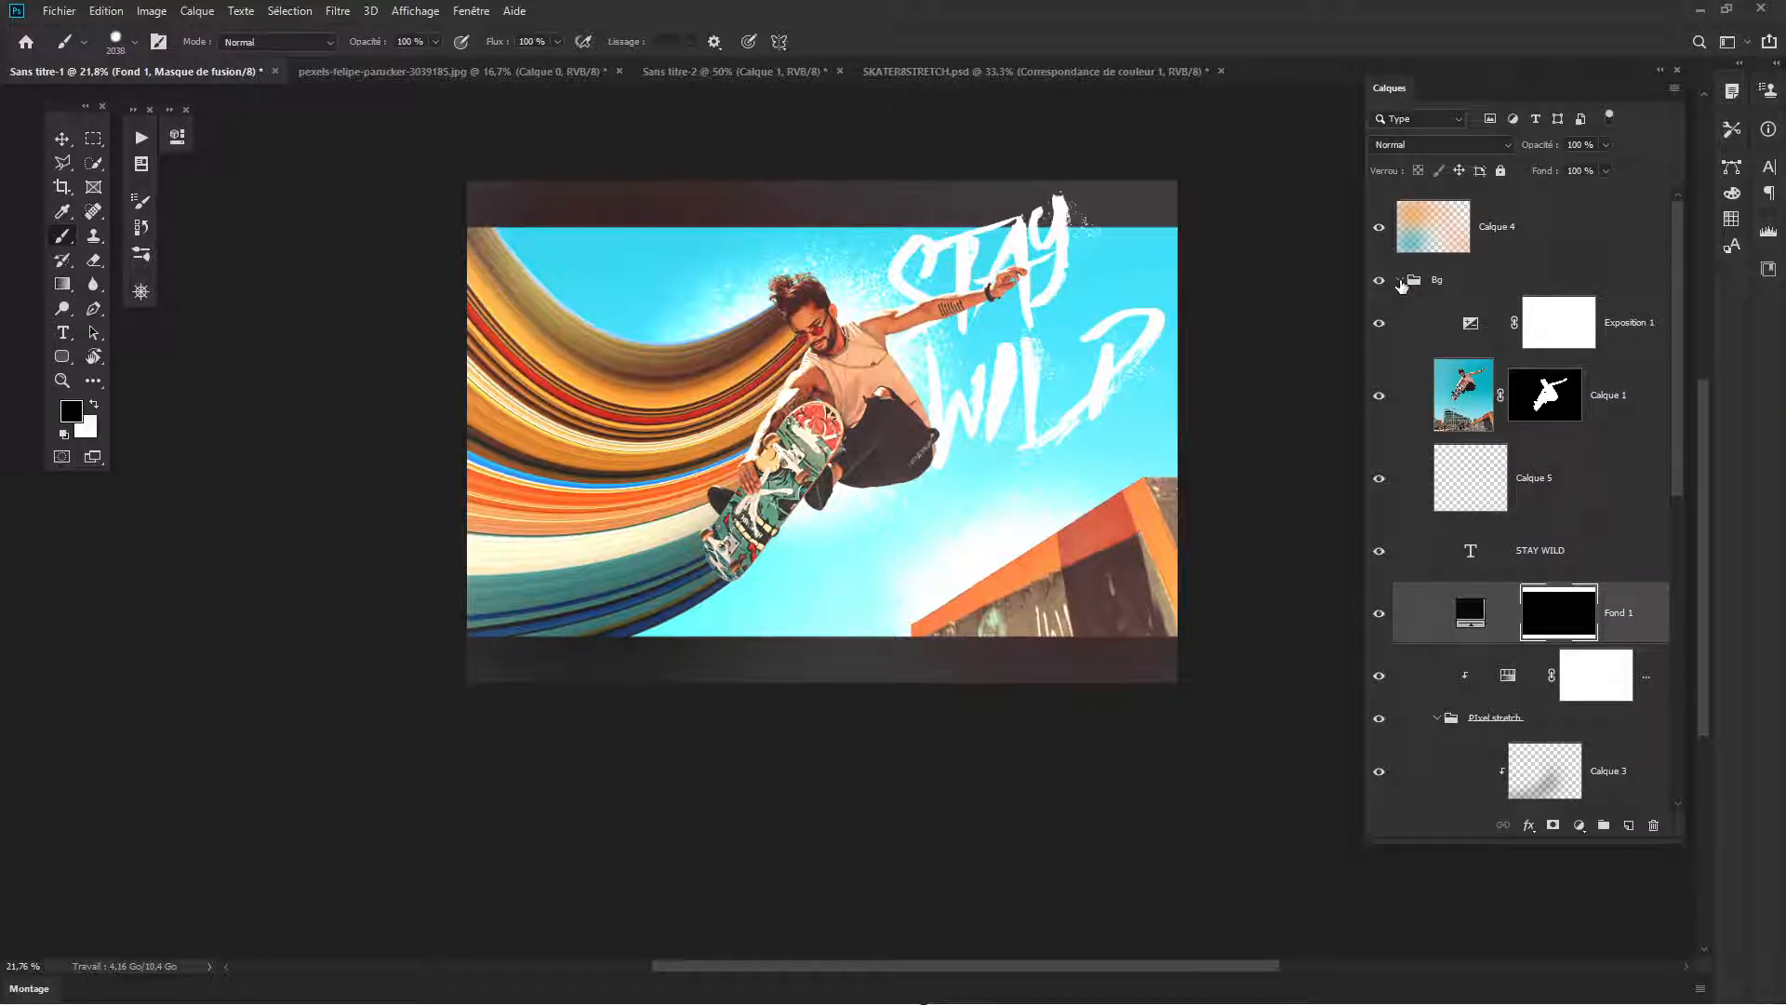
click(1480, 330)
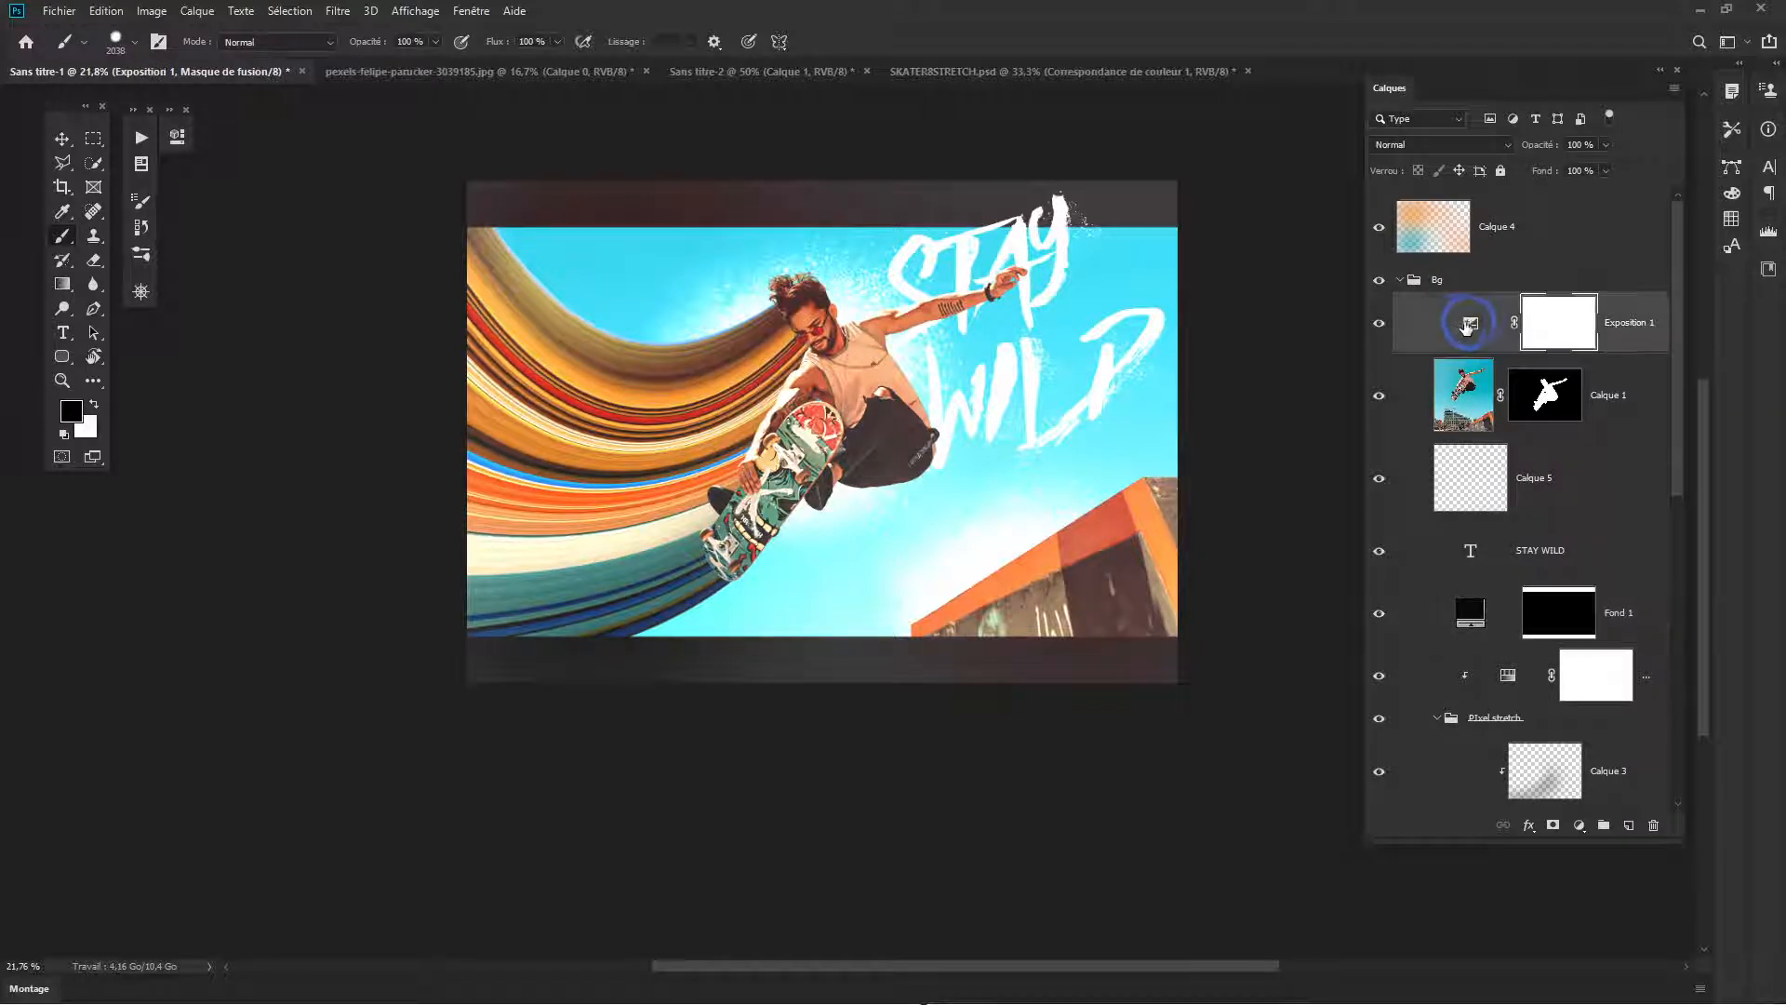
click(1380, 322)
click(1381, 323)
click(1381, 323)
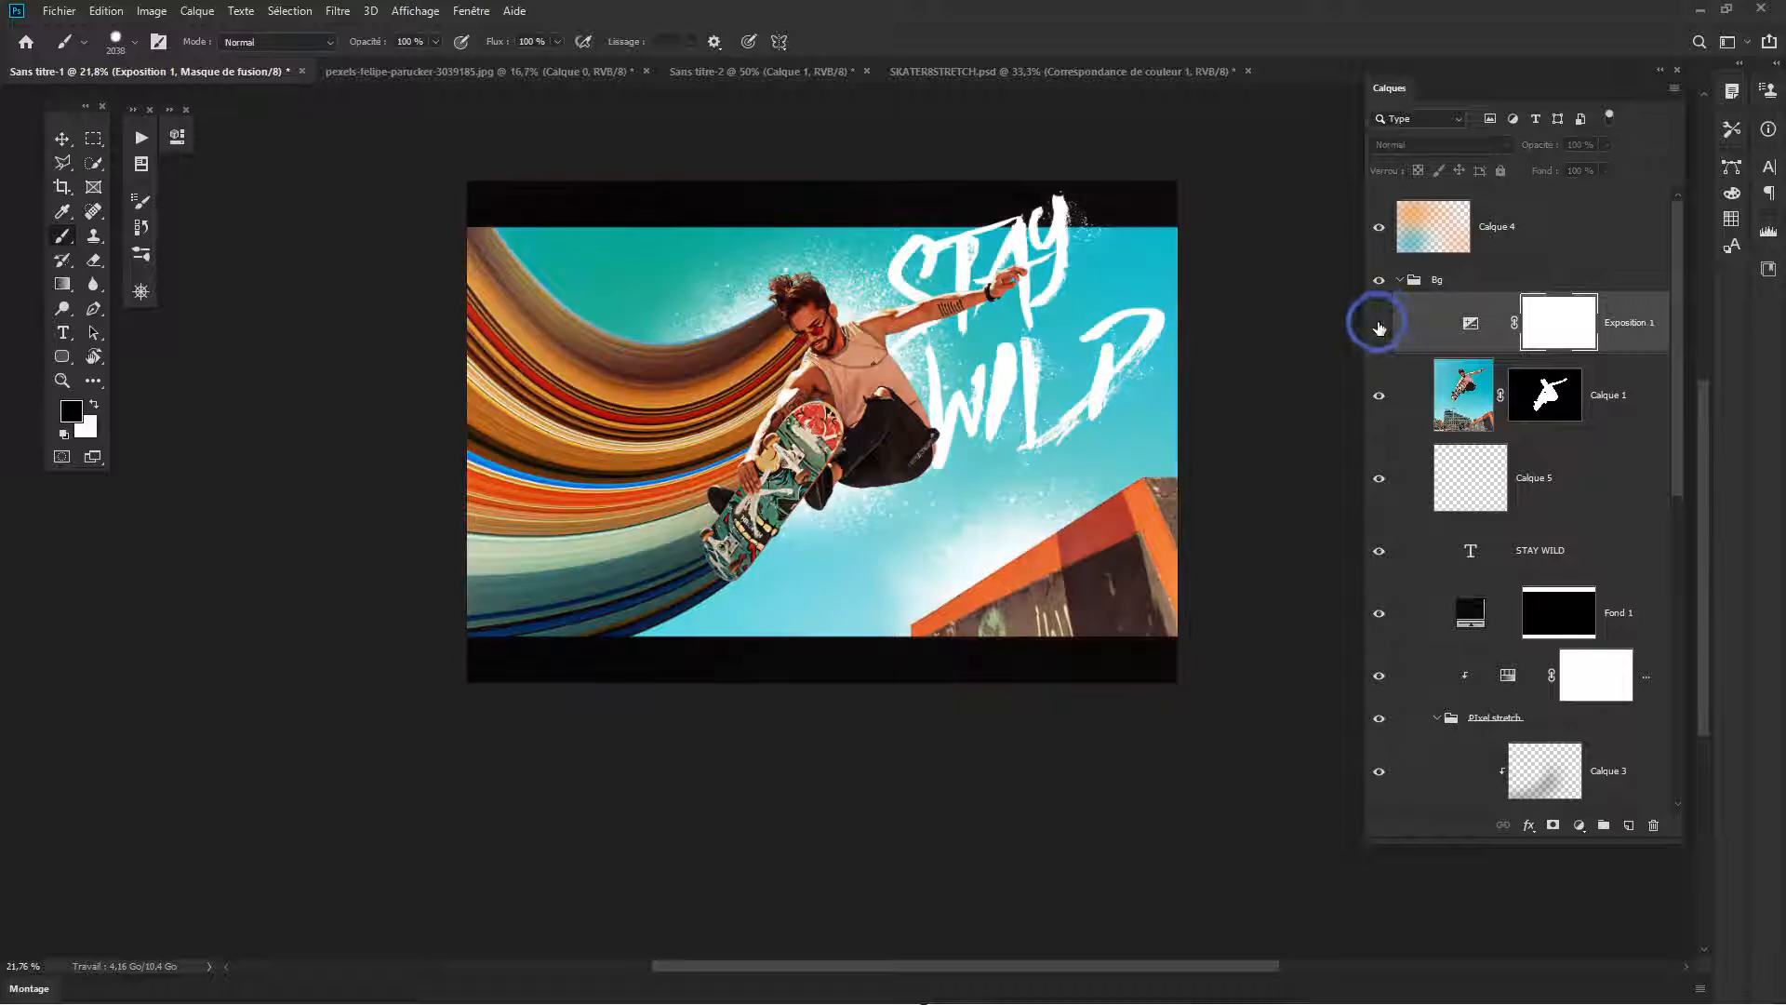
click(1381, 323)
click(1381, 323)
click(1381, 323)
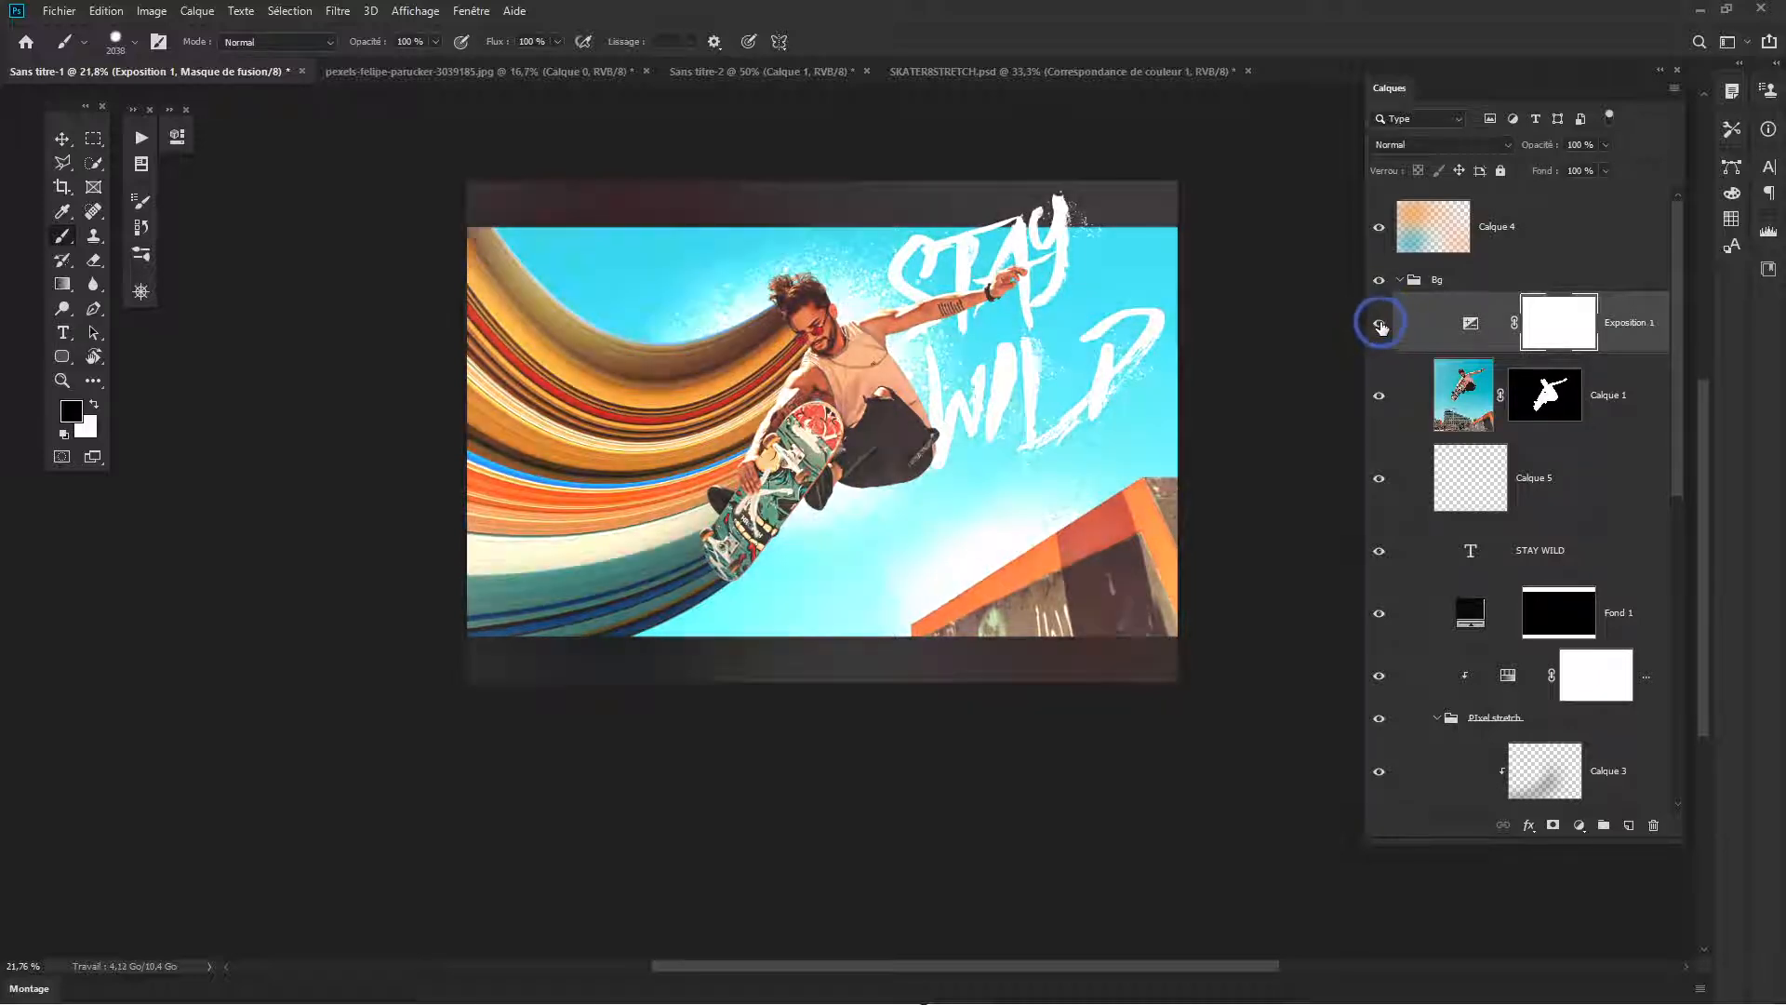
click(1380, 323)
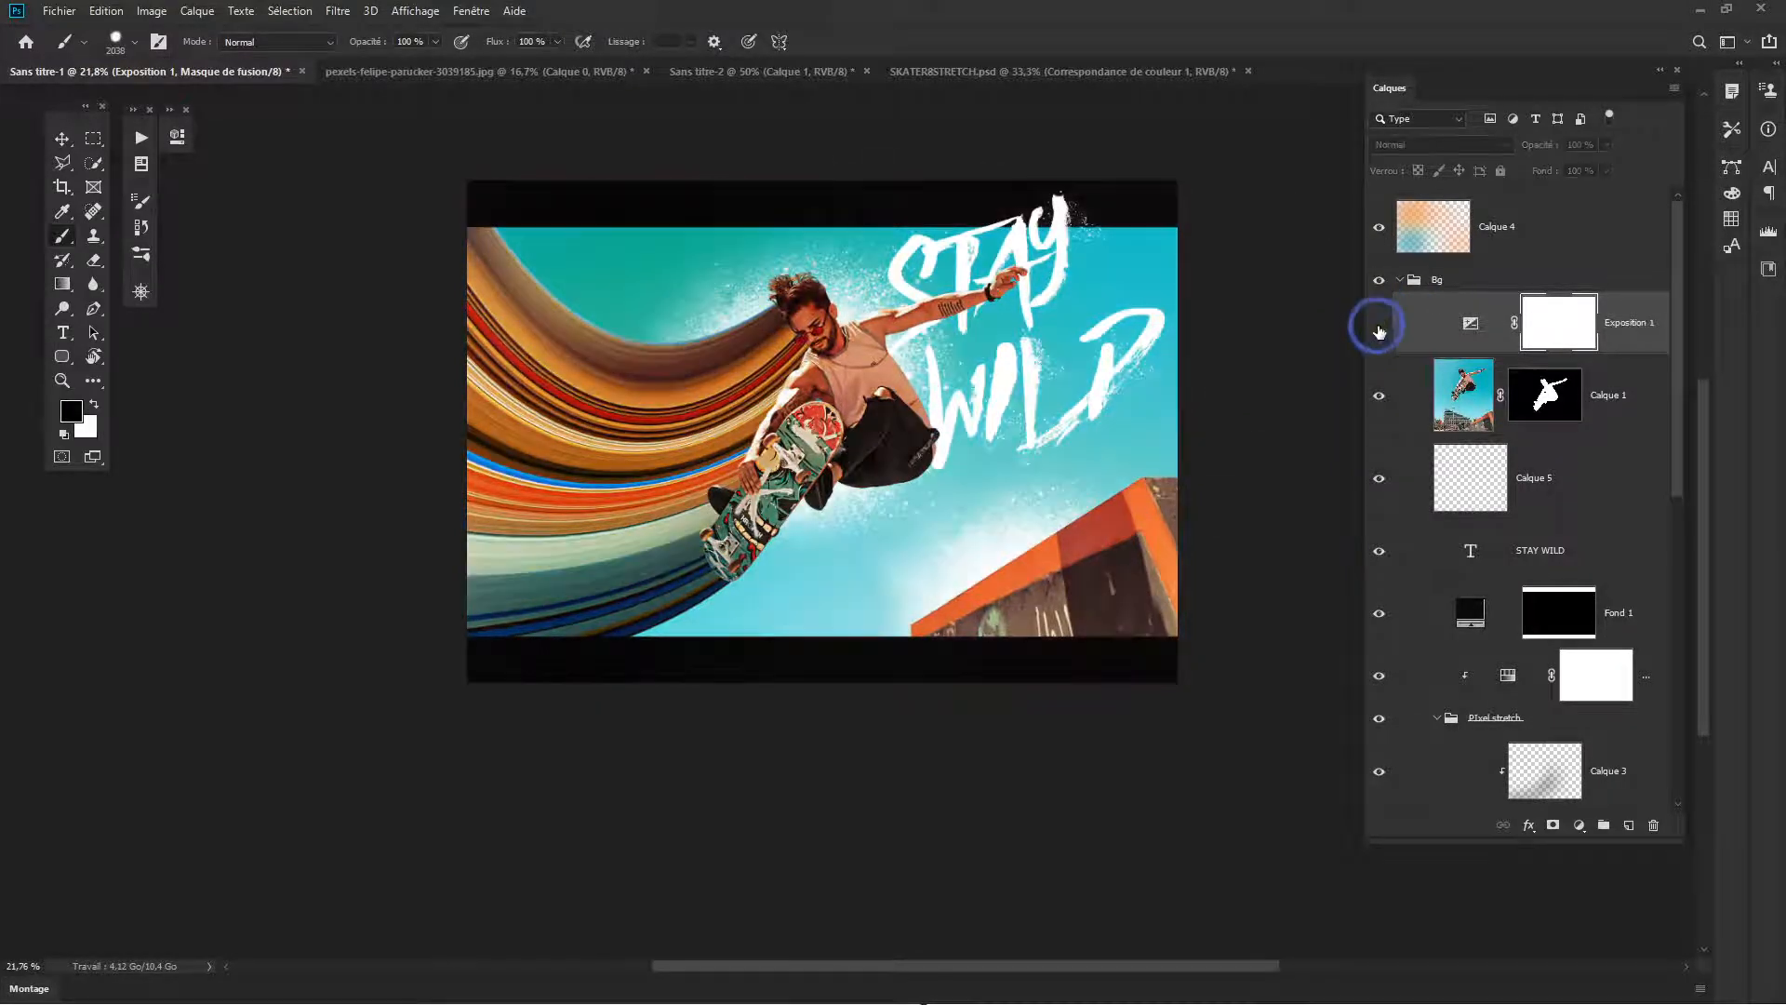
click(1381, 323)
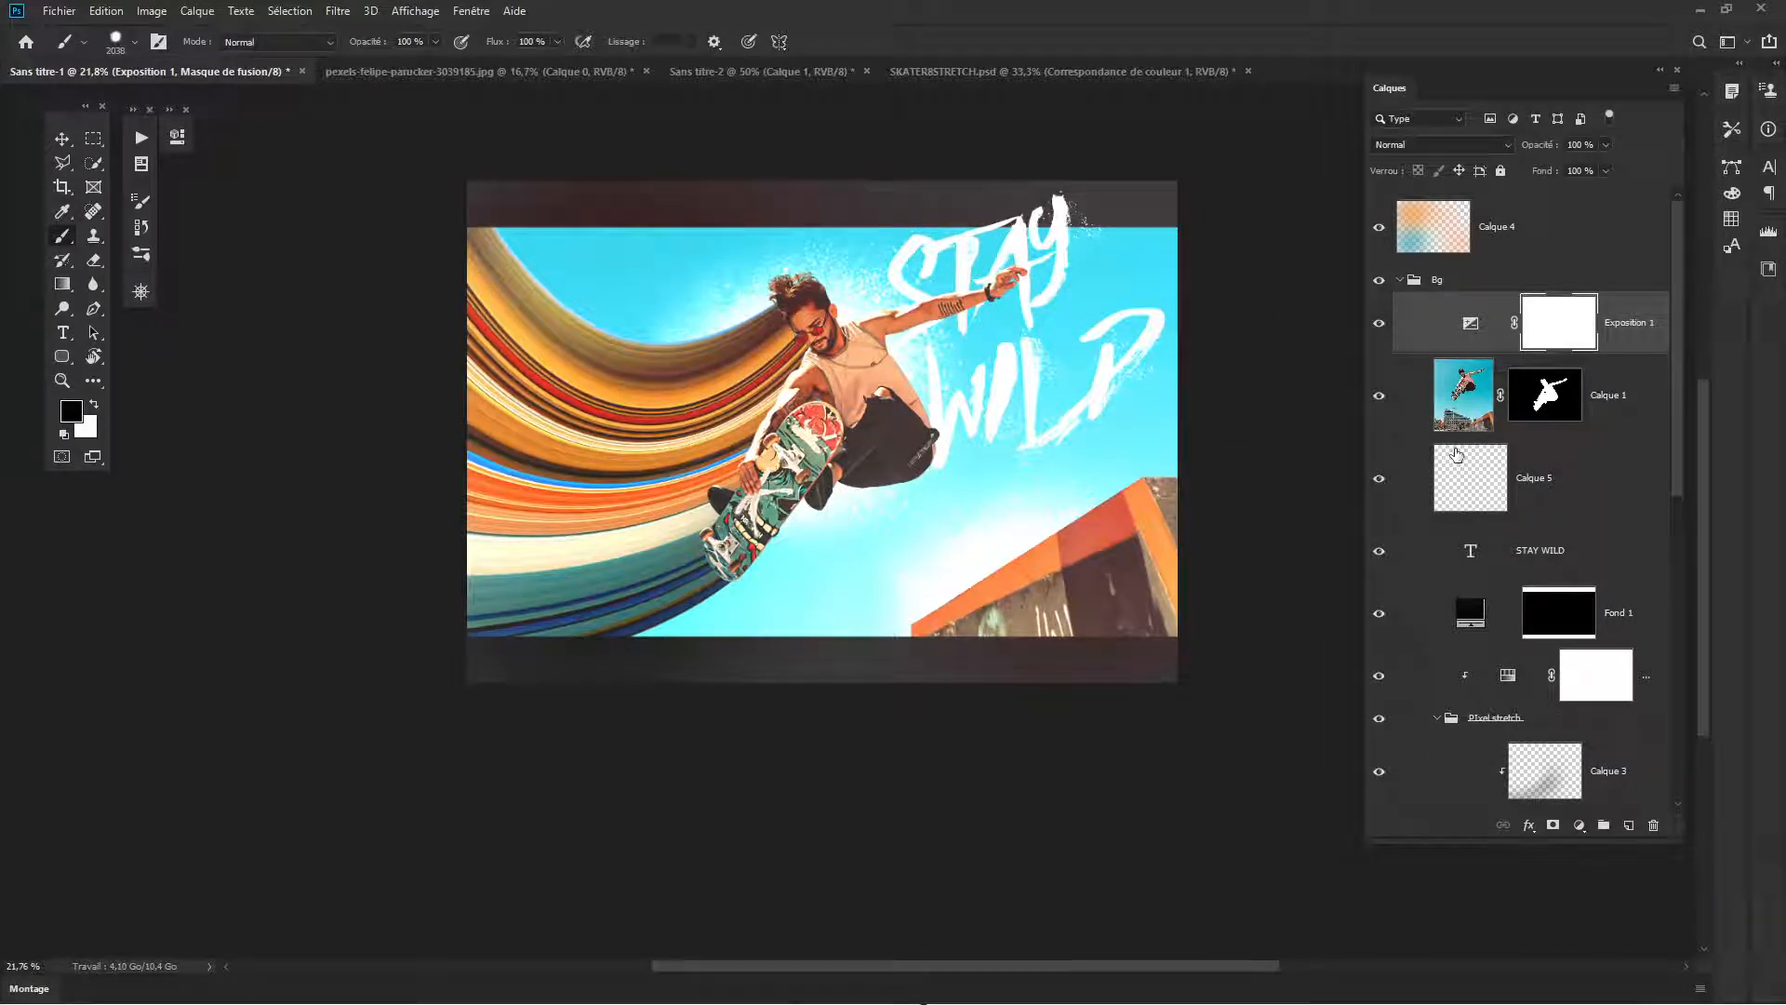
- Add a Color Lookup adjustment above Exposition 1 with the filmstock_50.3dl LUT and lower its opacity to 41%
click(1578, 827)
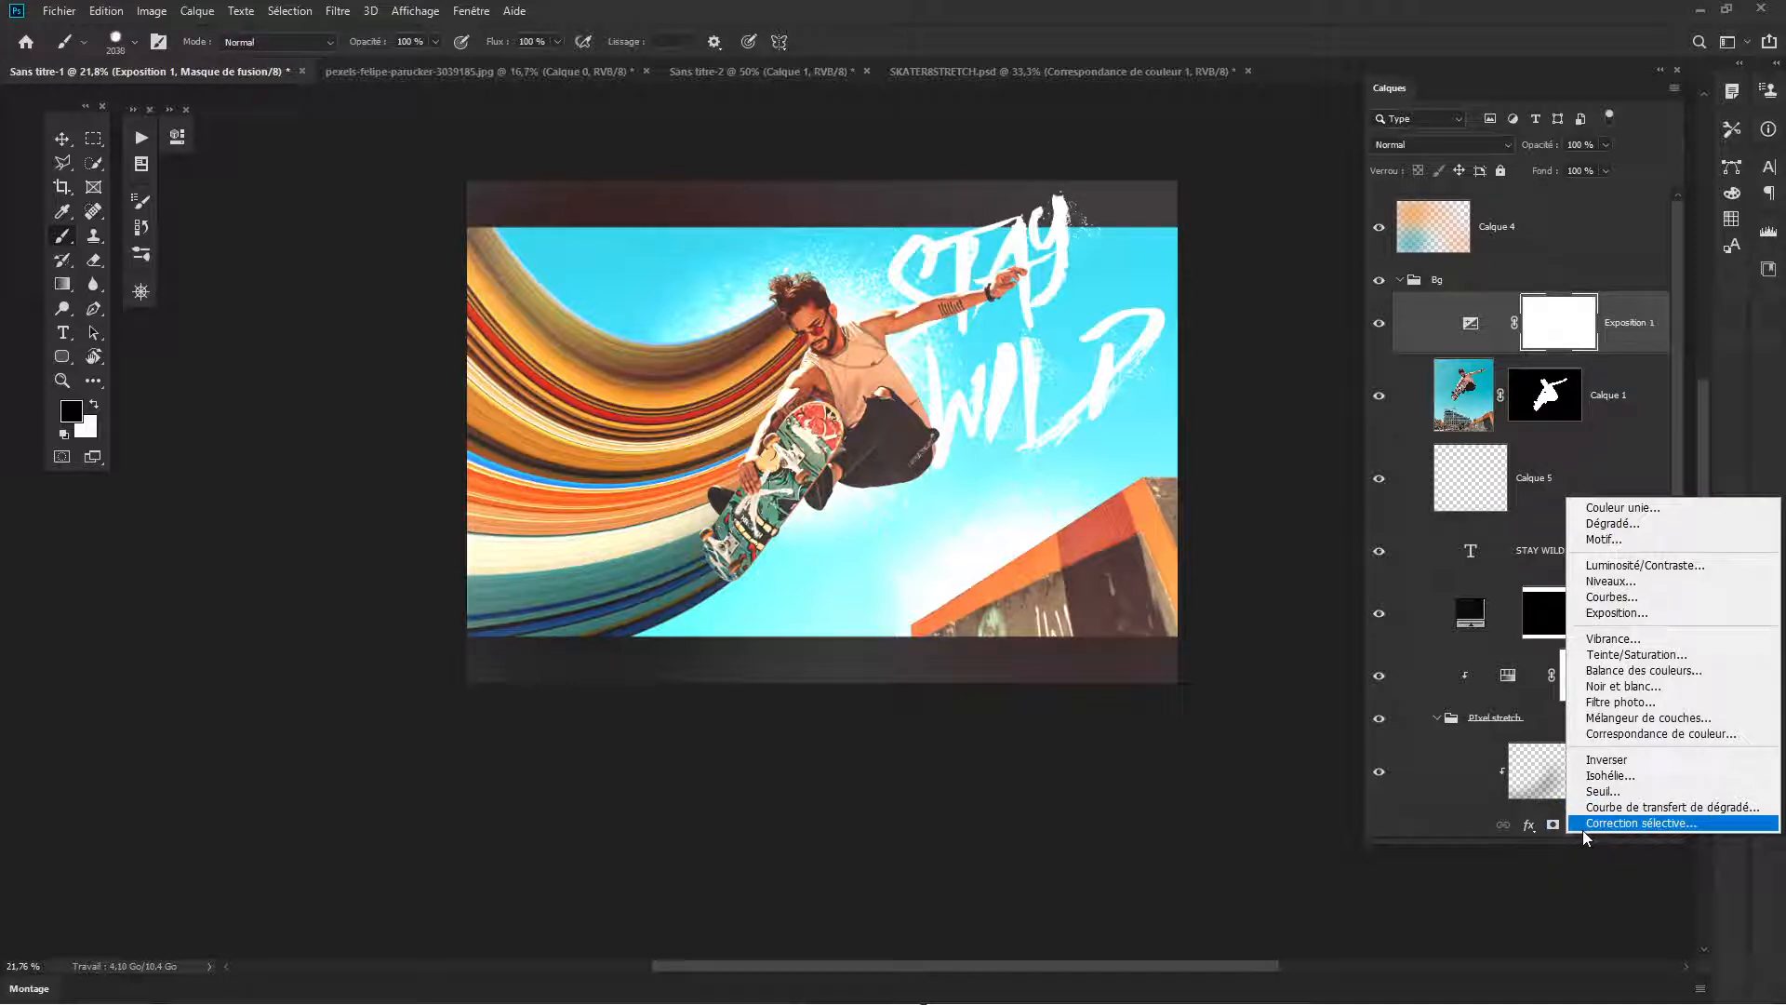
click(1638, 738)
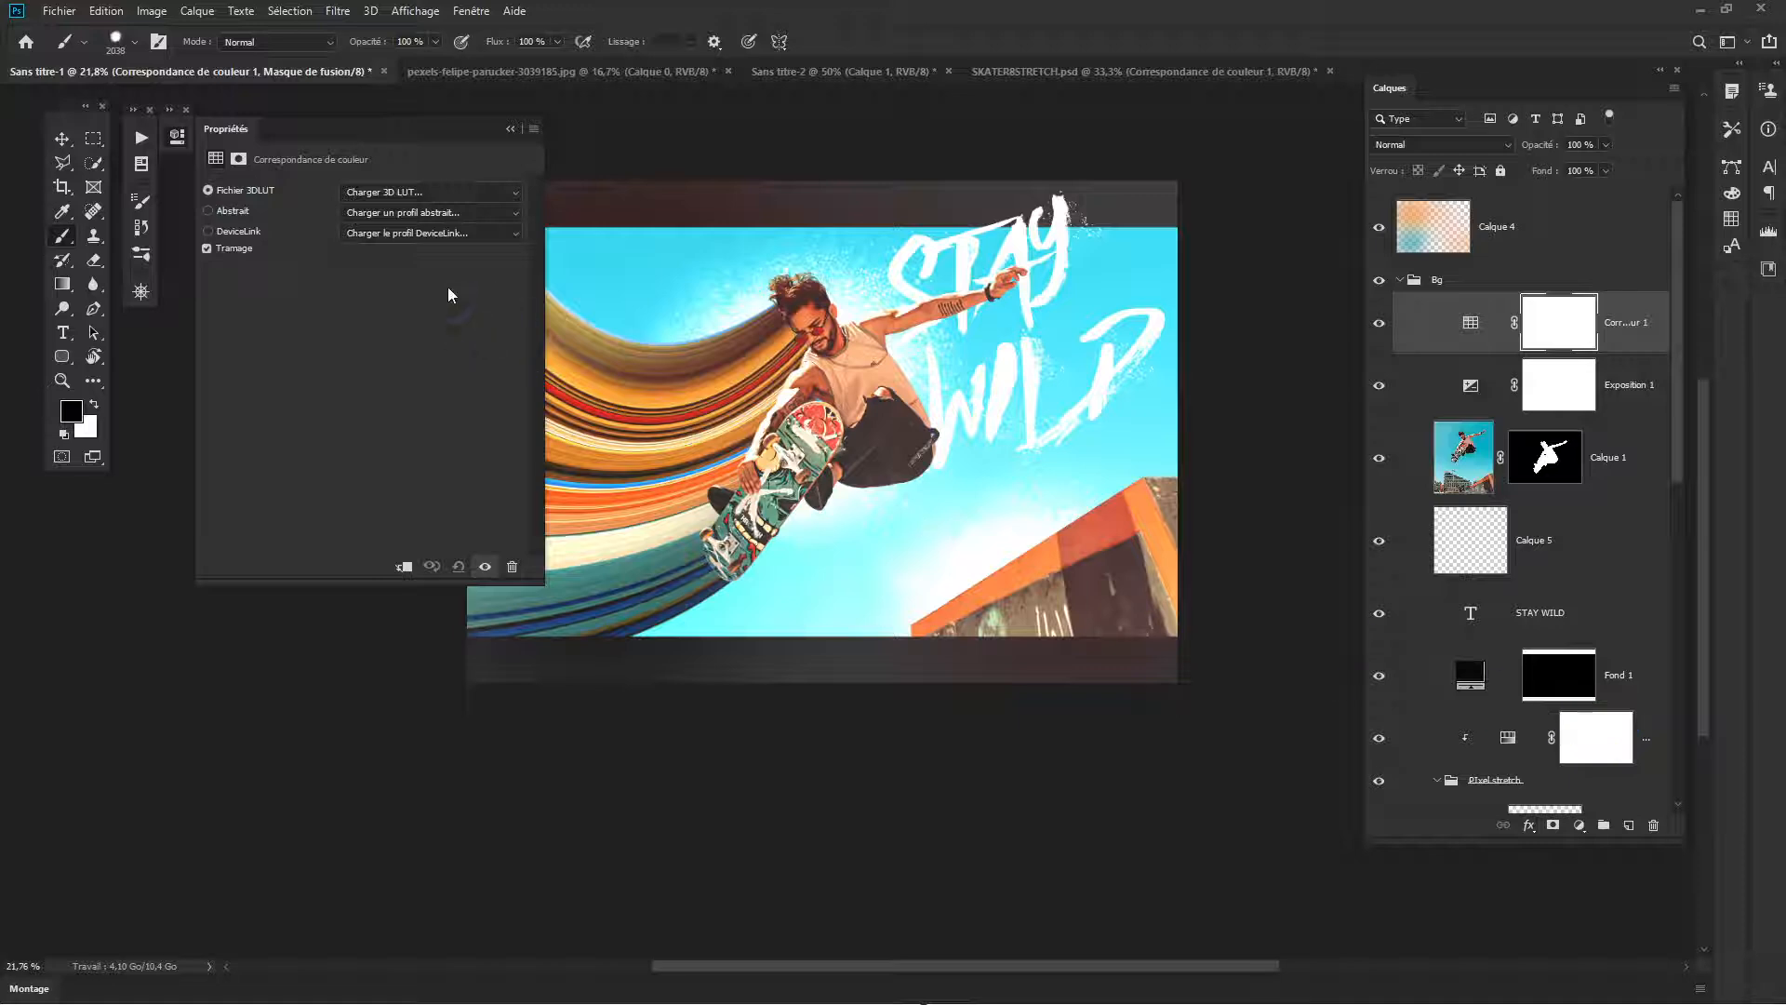
click(413, 194)
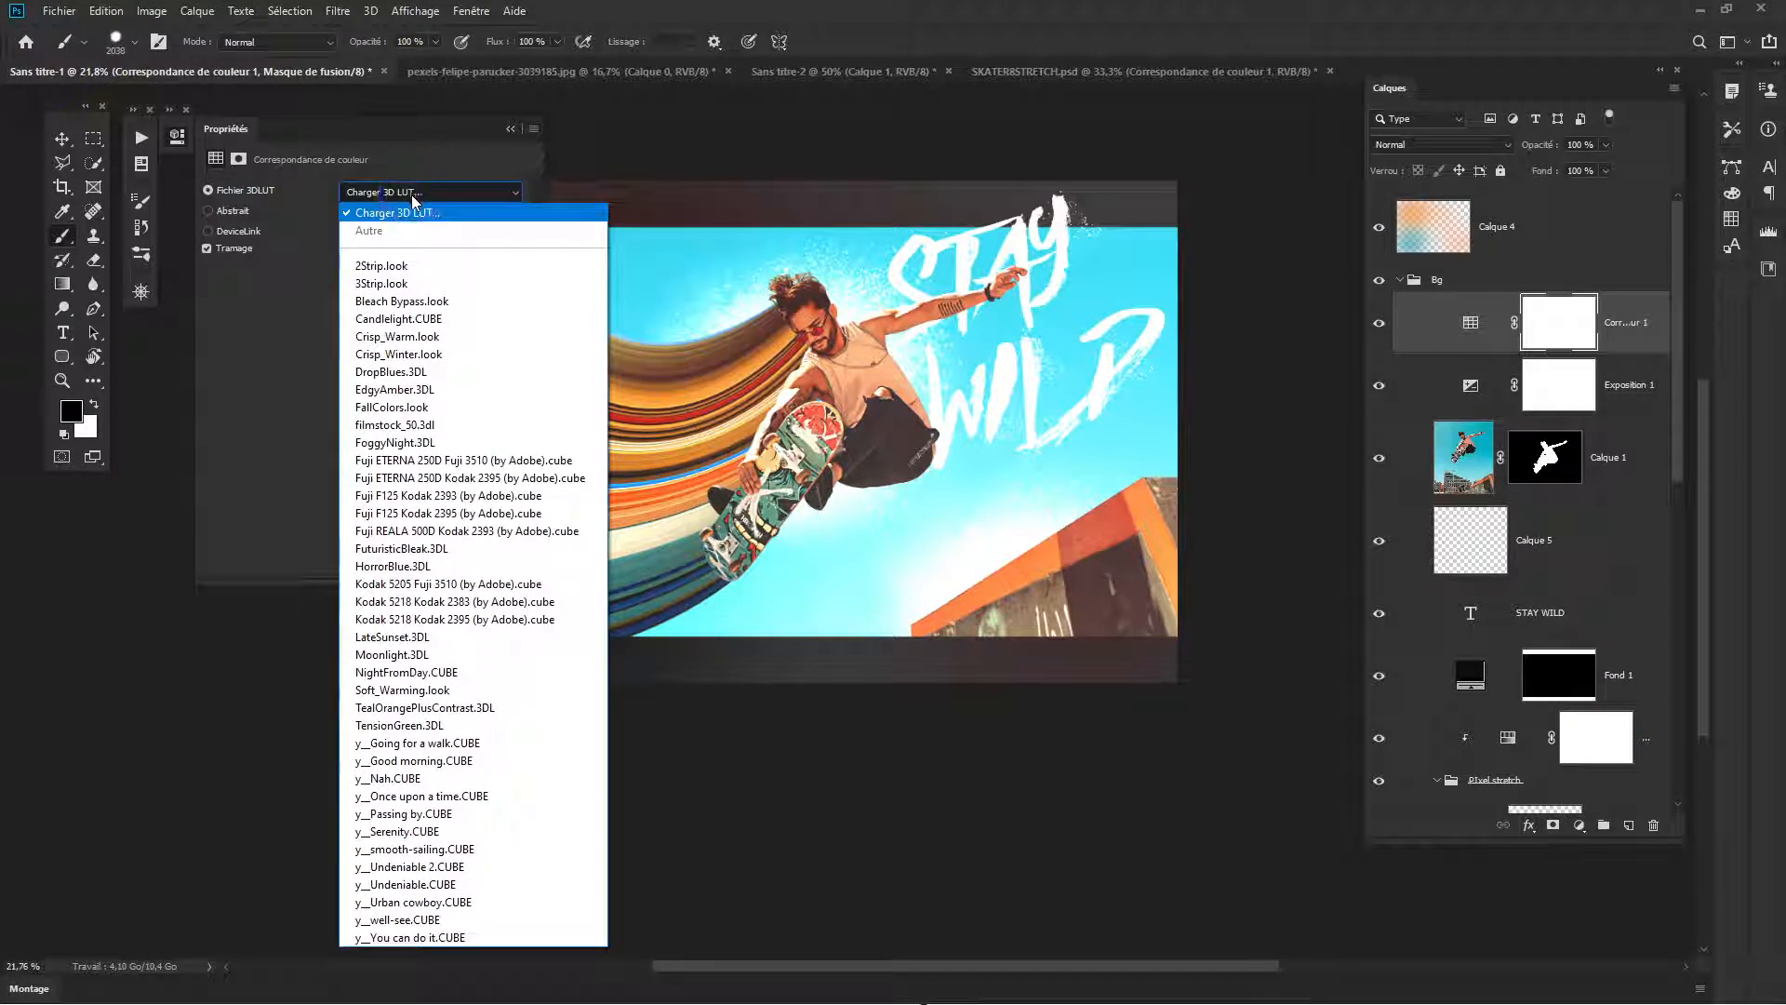
click(382, 426)
click(510, 128)
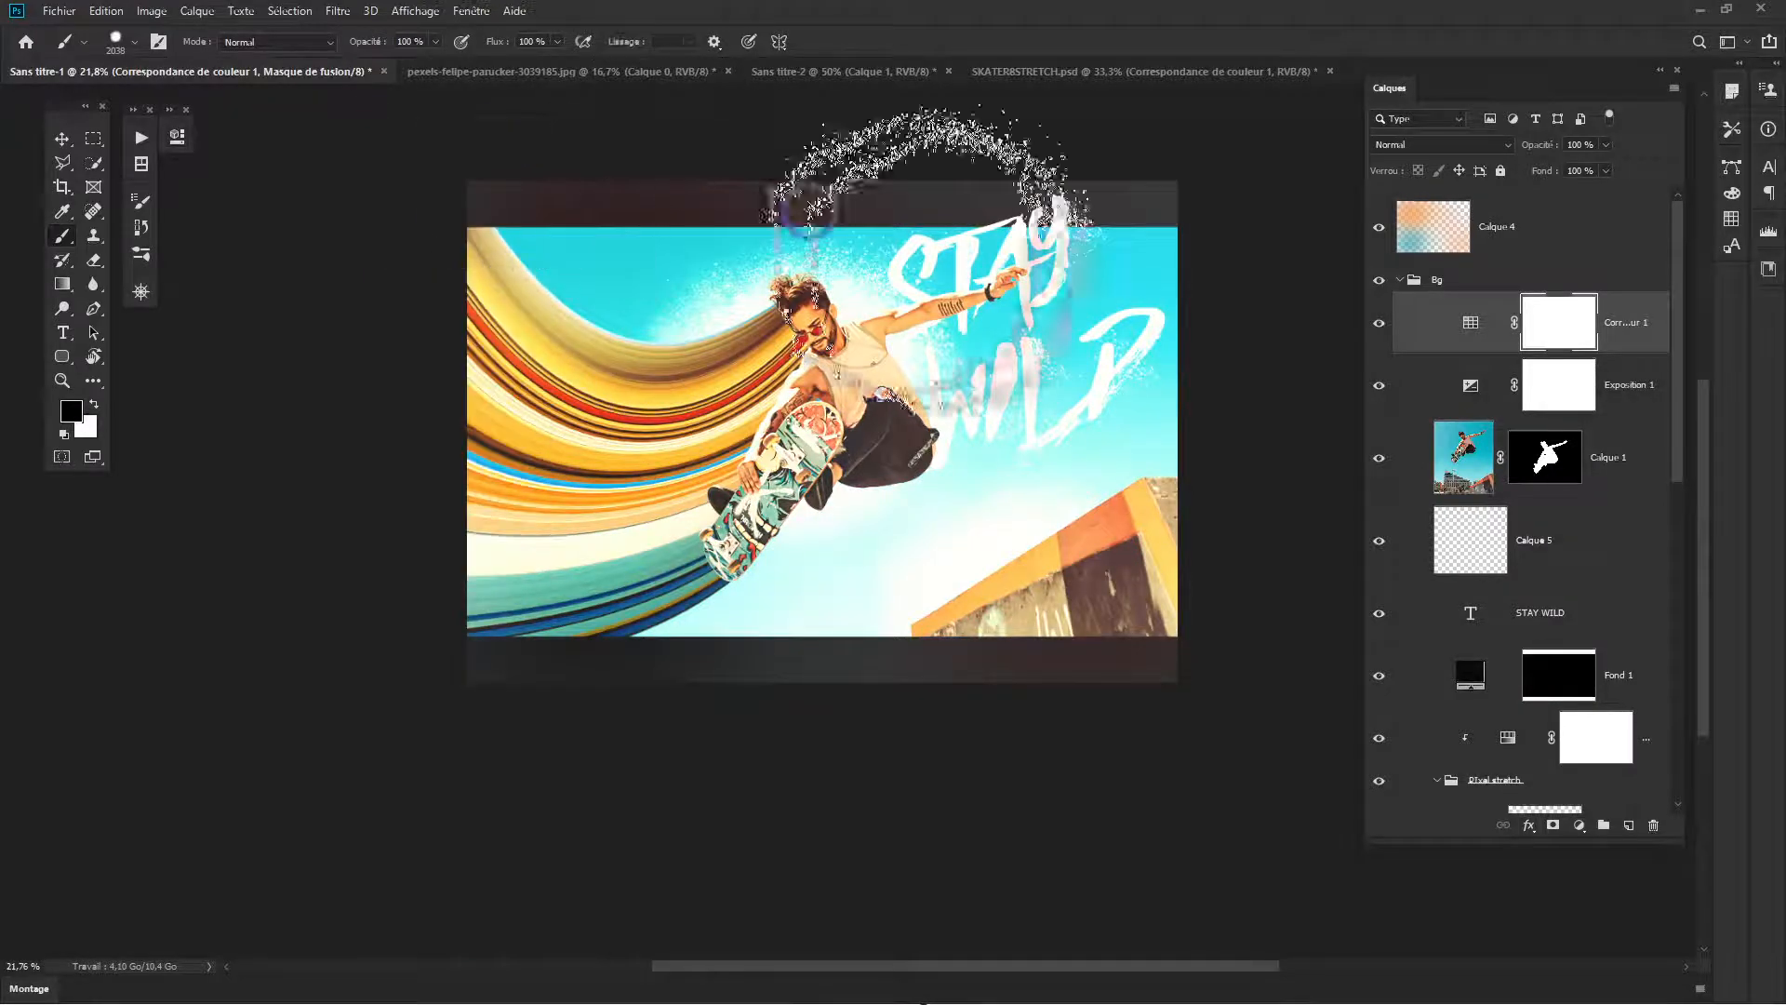
scroll(997, 450, up, 5)
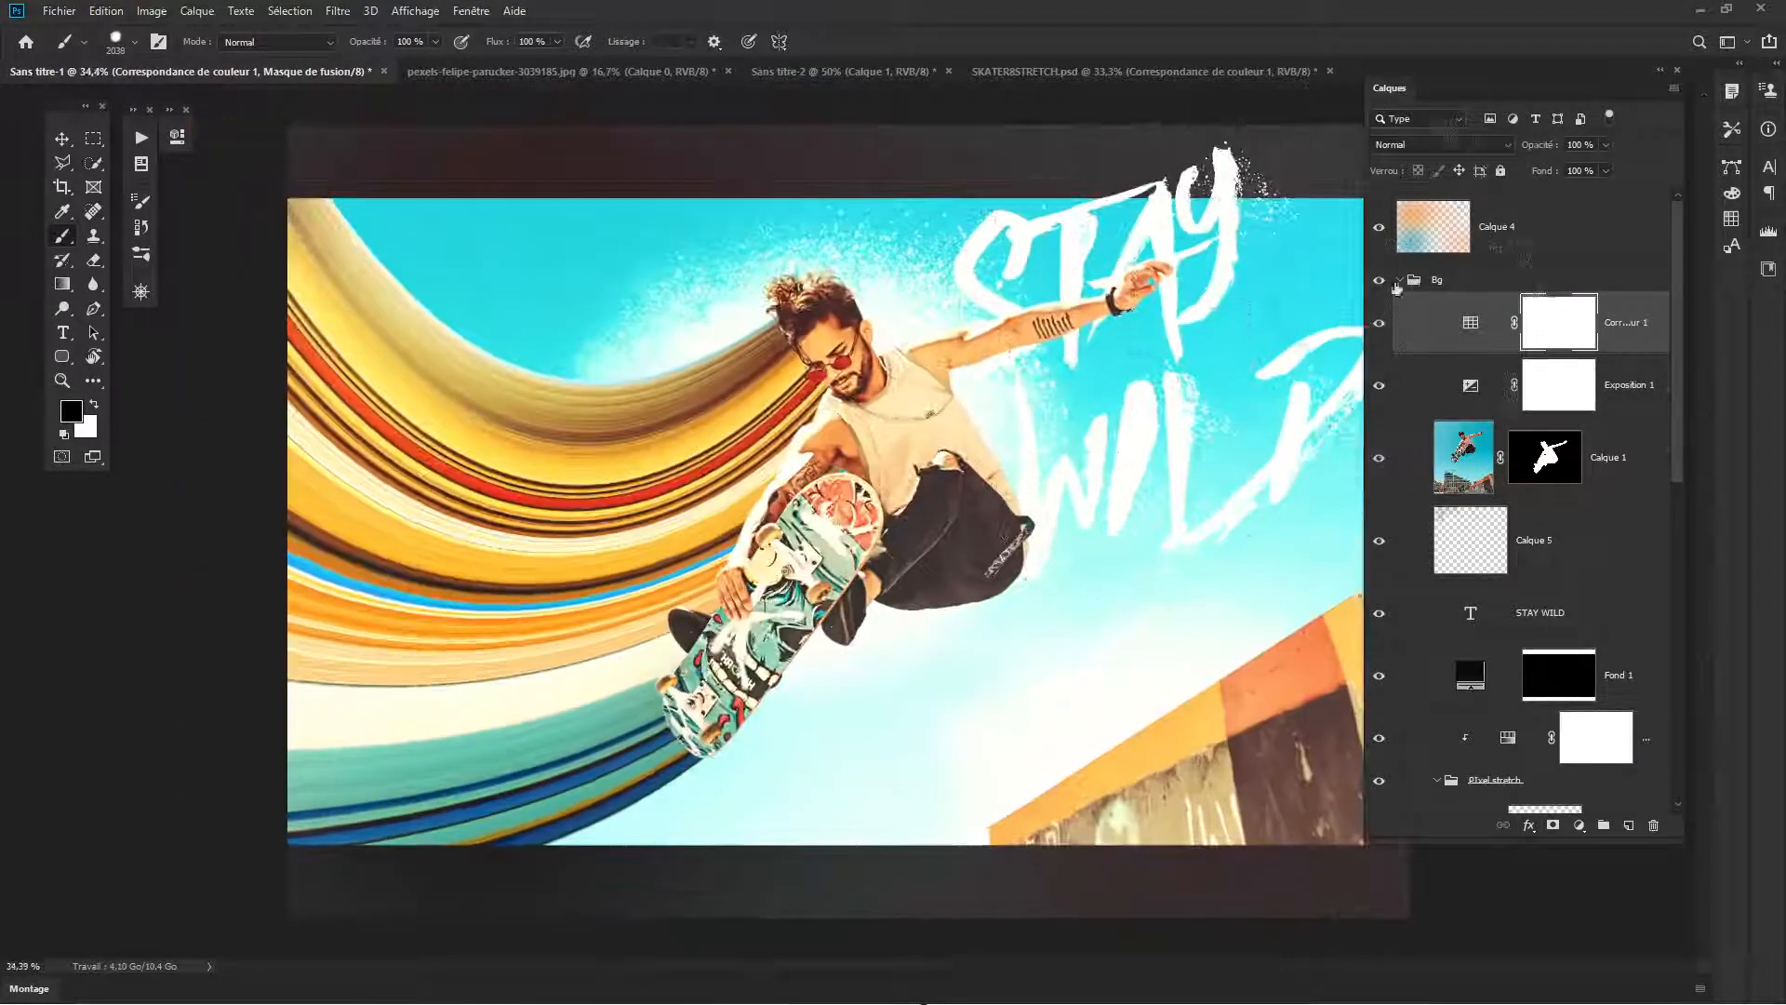
drag(1536, 149, 1496, 146)
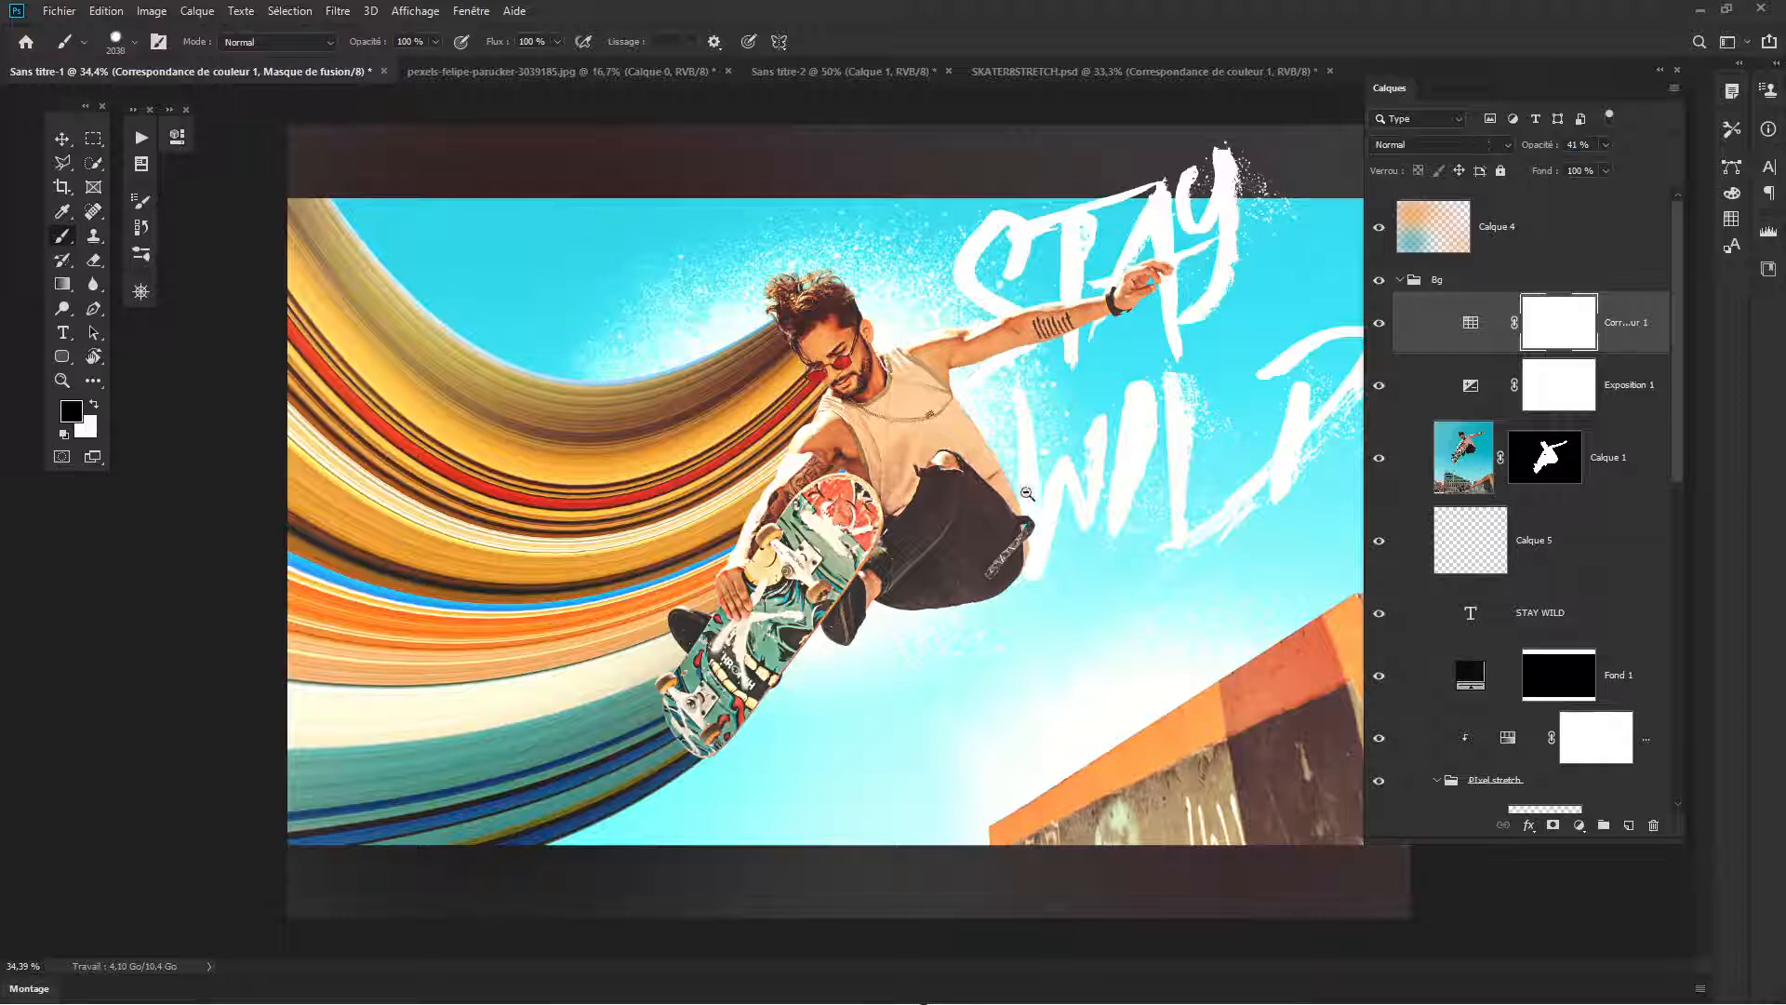
- Compare the whole composition with and without the Color Lookup adjustment, leaving the adjustment visible
scroll(956, 497, down, 7)
click(1380, 326)
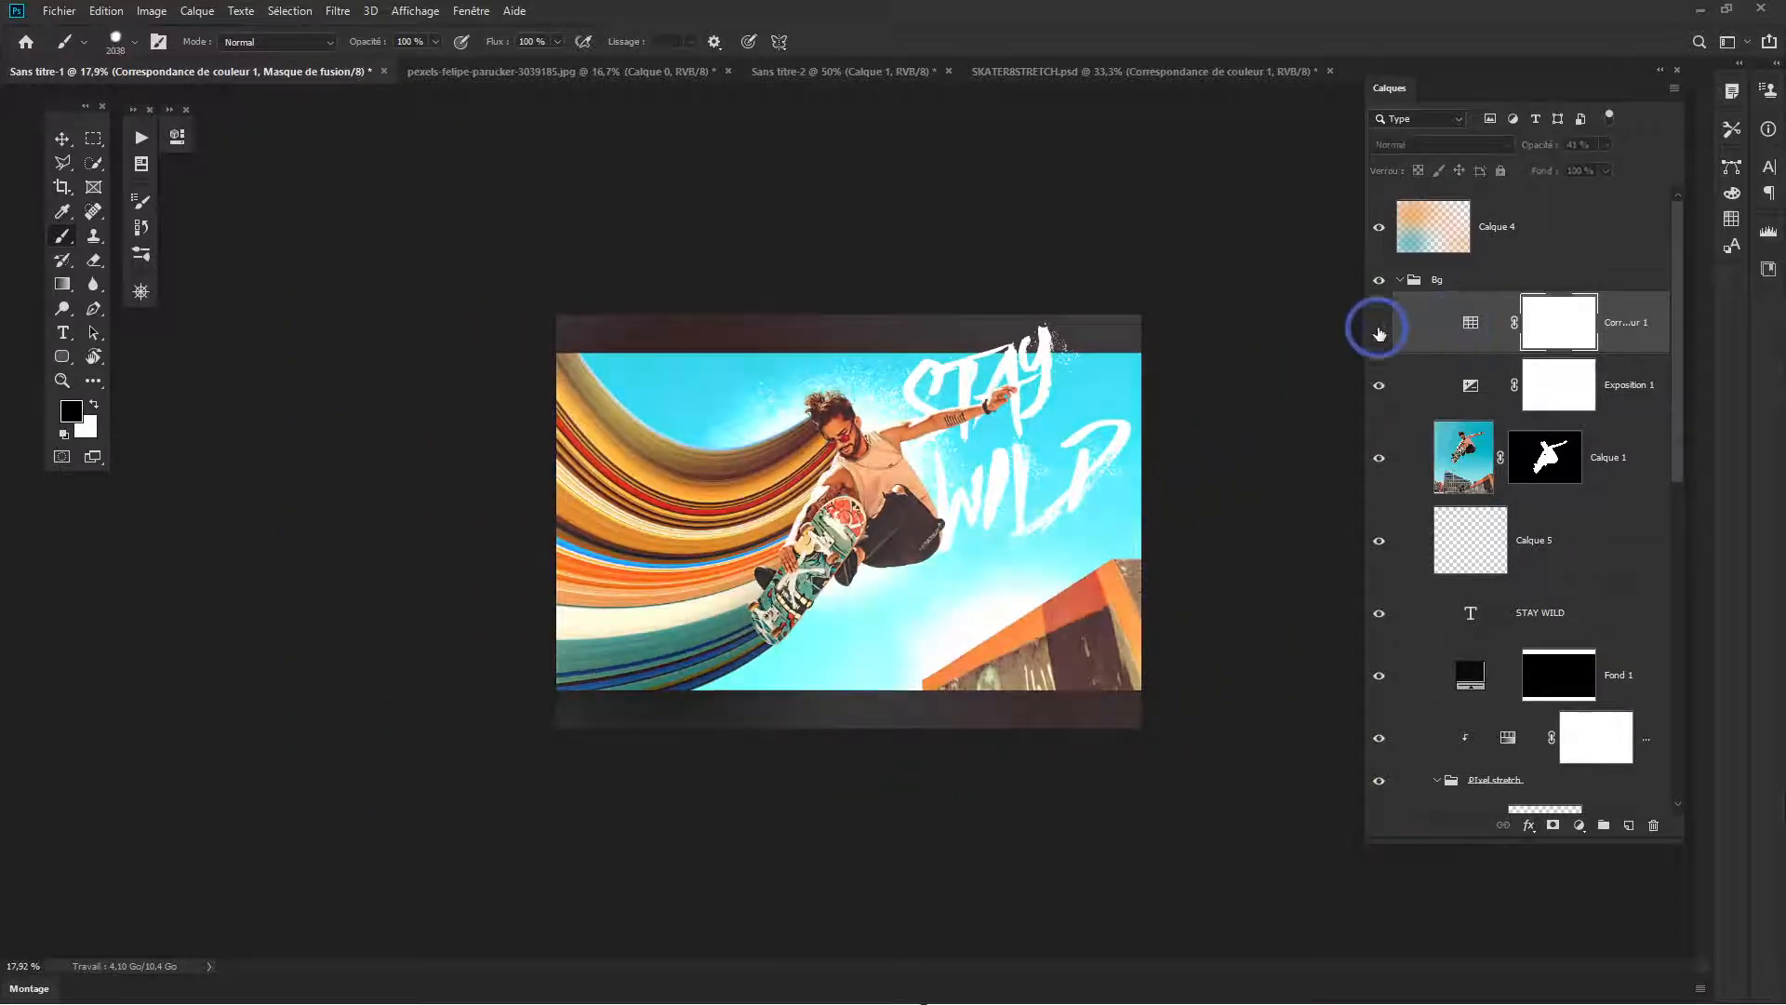
click(1380, 326)
click(1379, 326)
click(1379, 325)
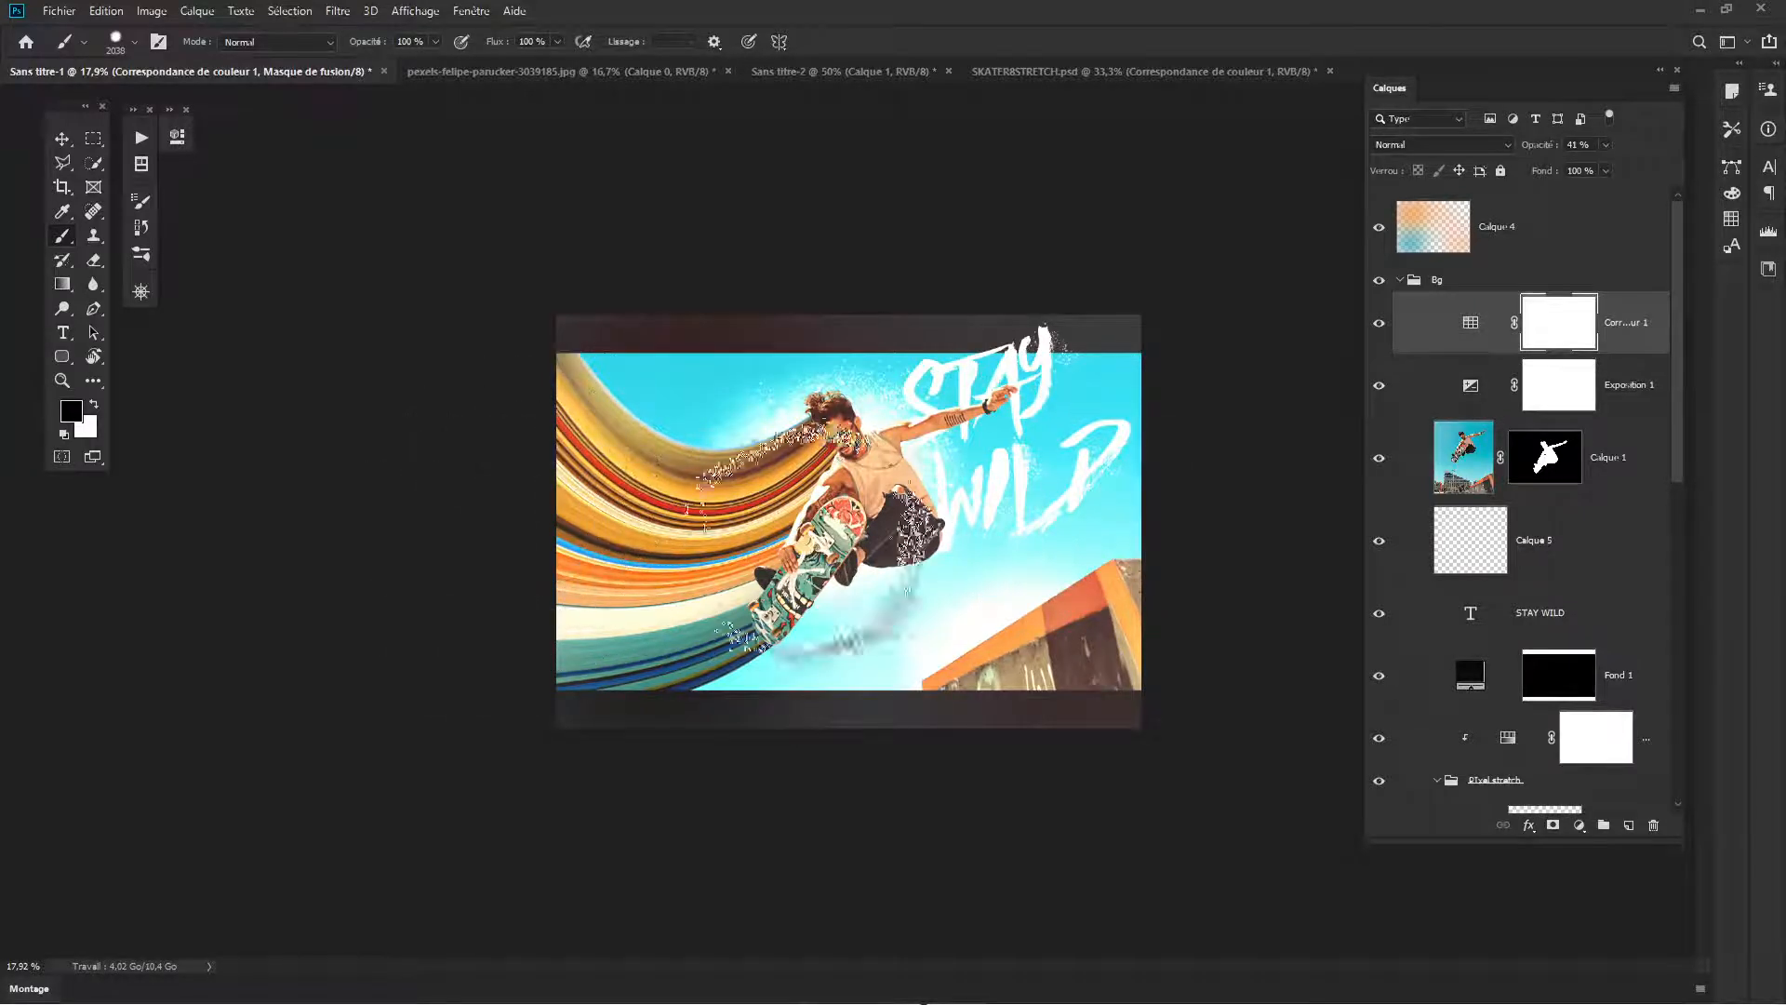
- Preview the finished composition in full-screen mode with the interface hidden and the image enlarged
key(Tab)
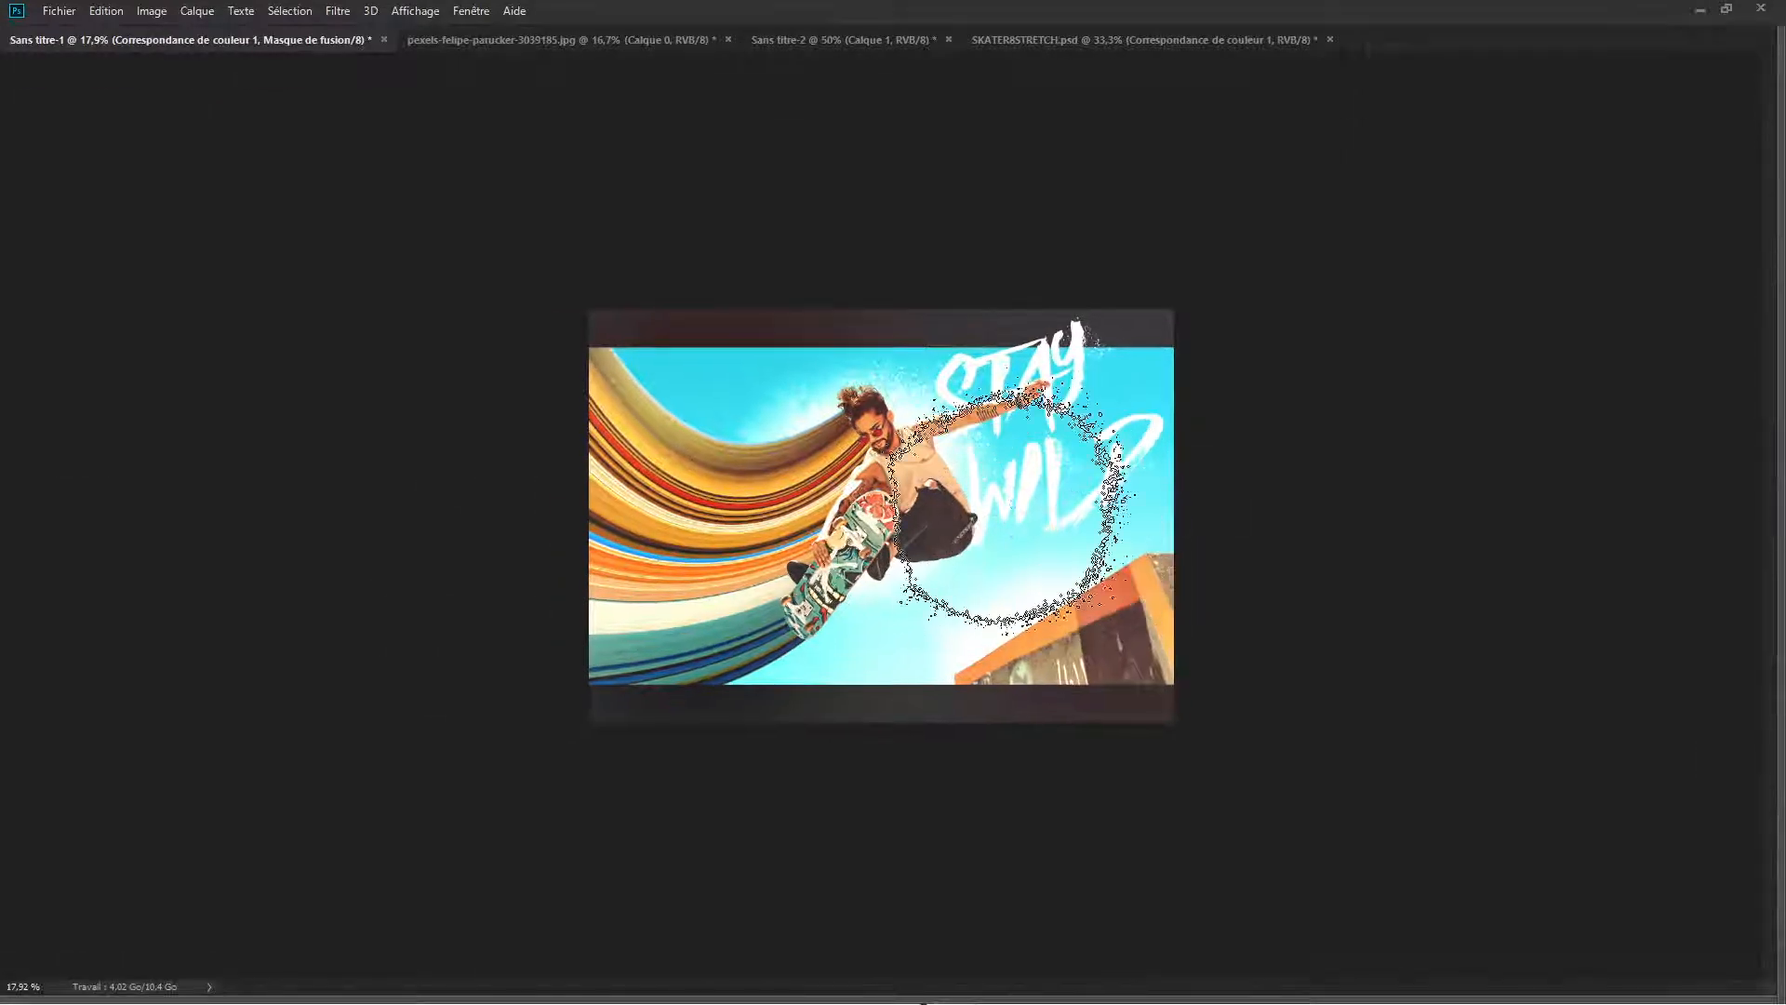
key(f)
key(f)
key(ctrl+space)
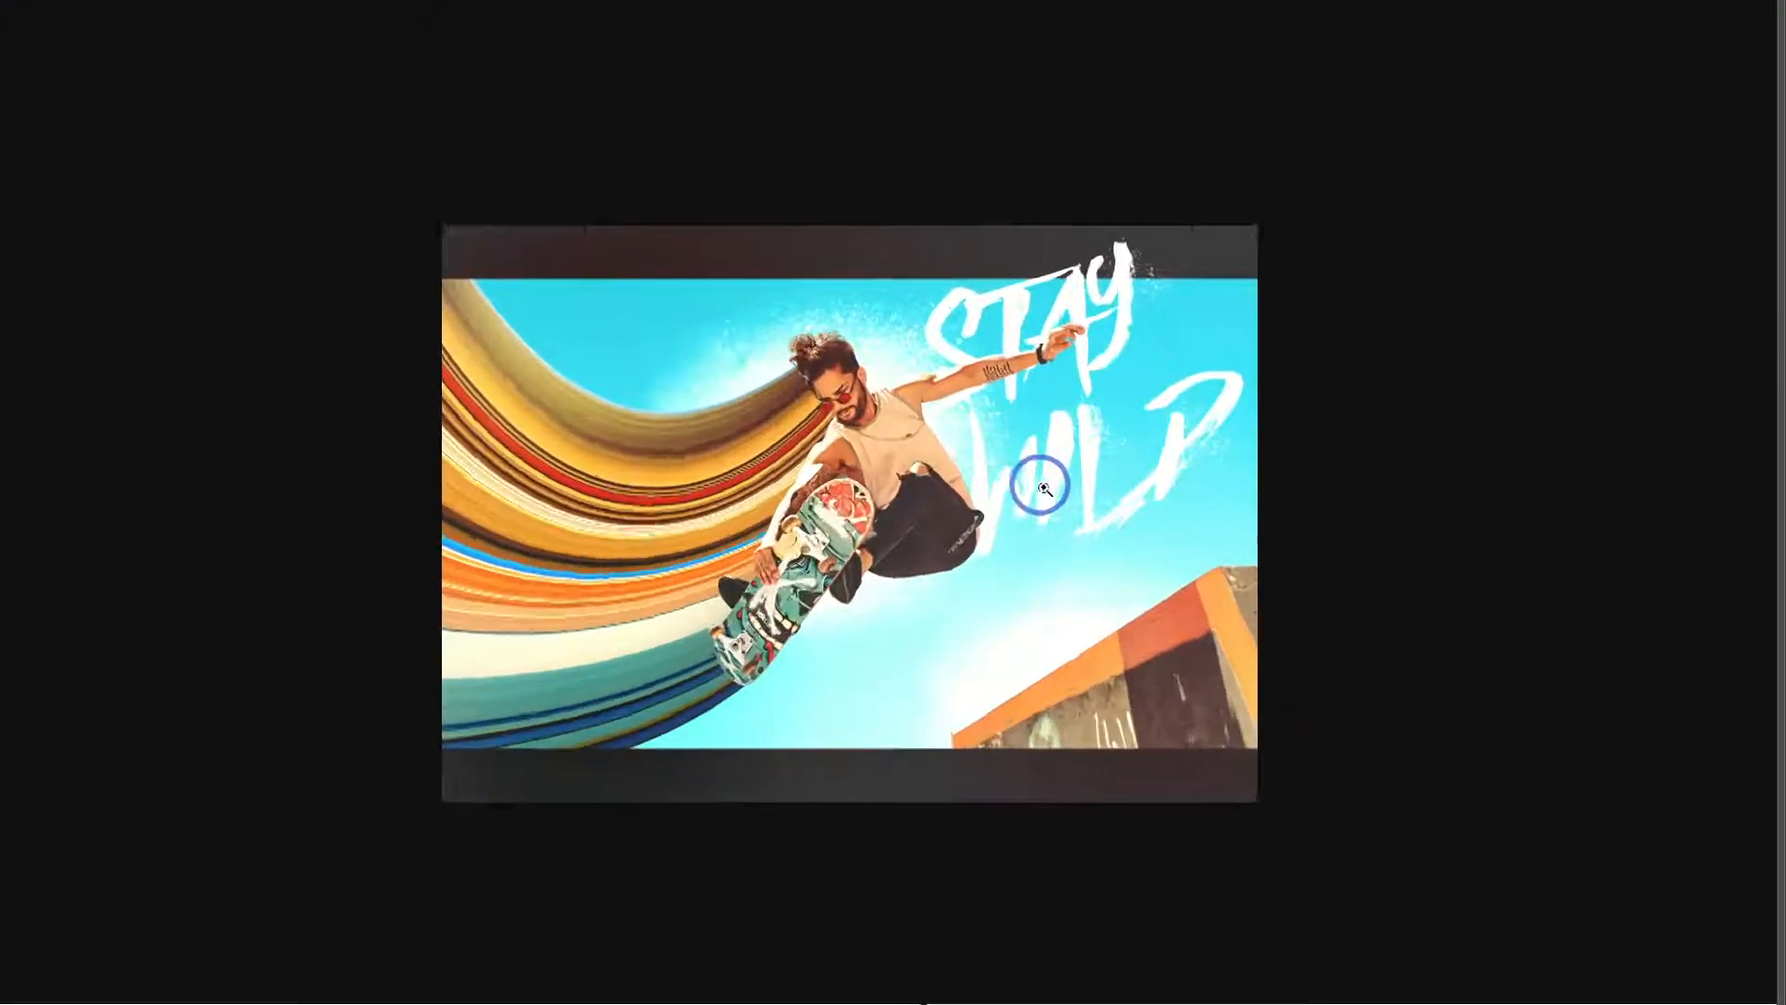